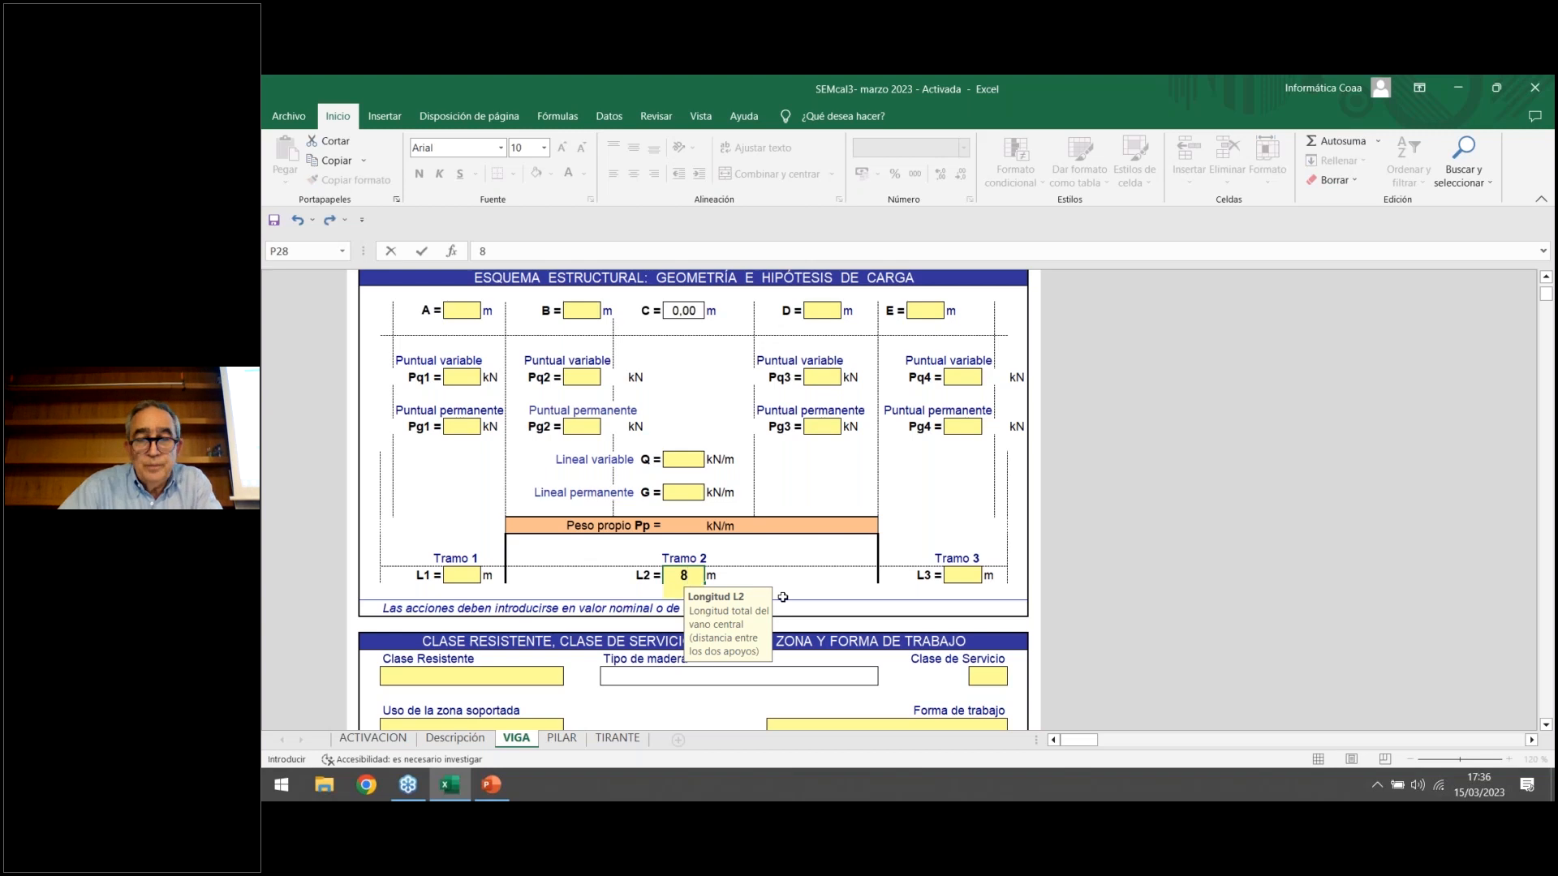
# Enter the beam span lengths: 8 m for central span L2, 3 m for left cantilever L1 and 2 m for right cantilever L3.
pyautogui.press('Return')
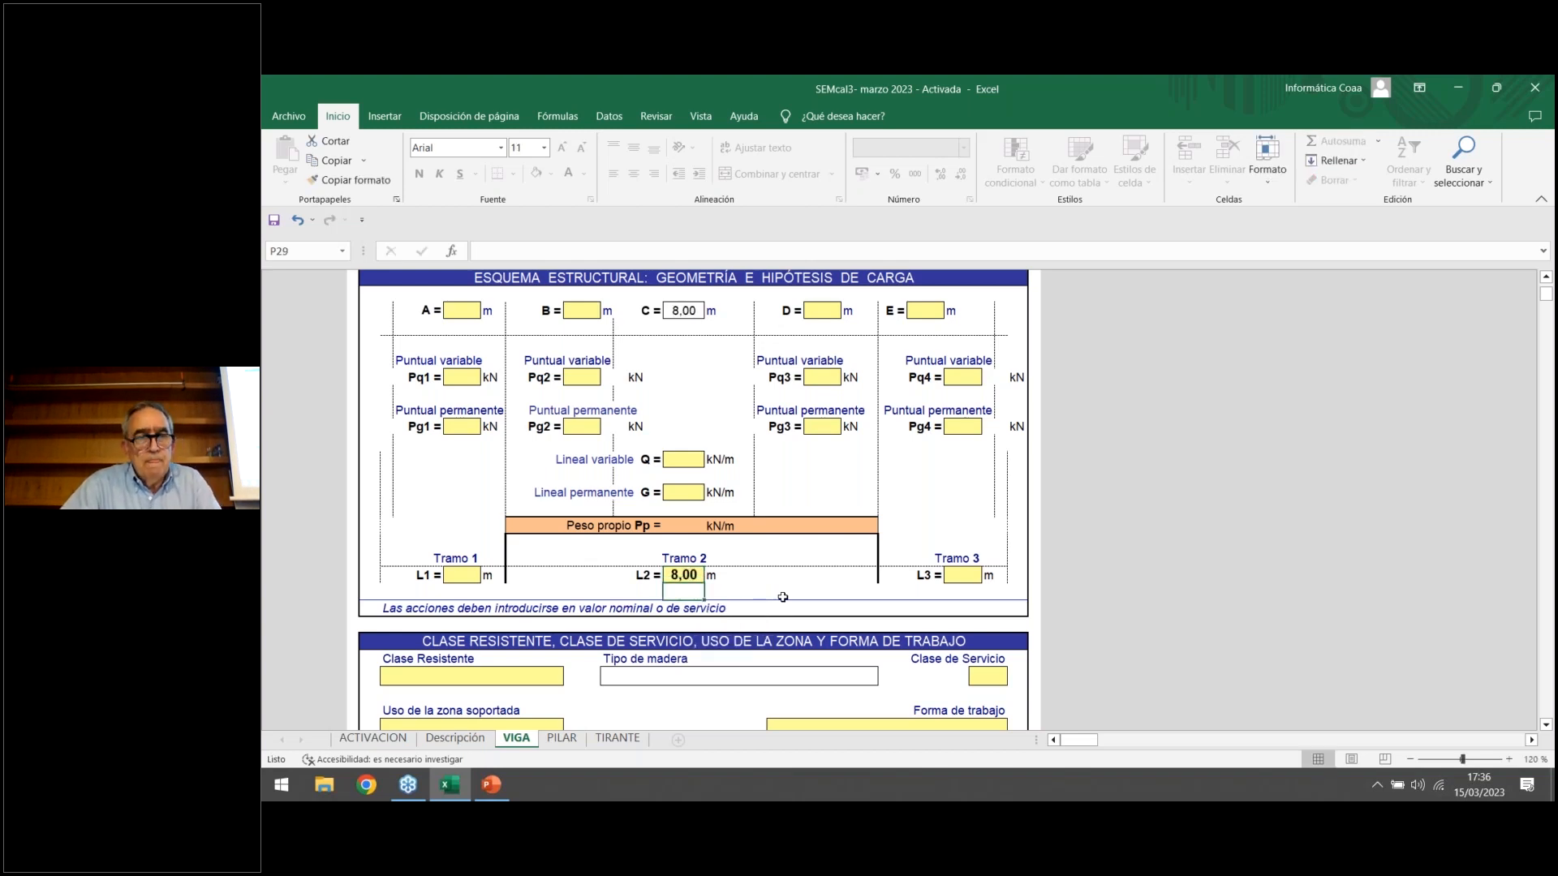
pyautogui.click(467, 577)
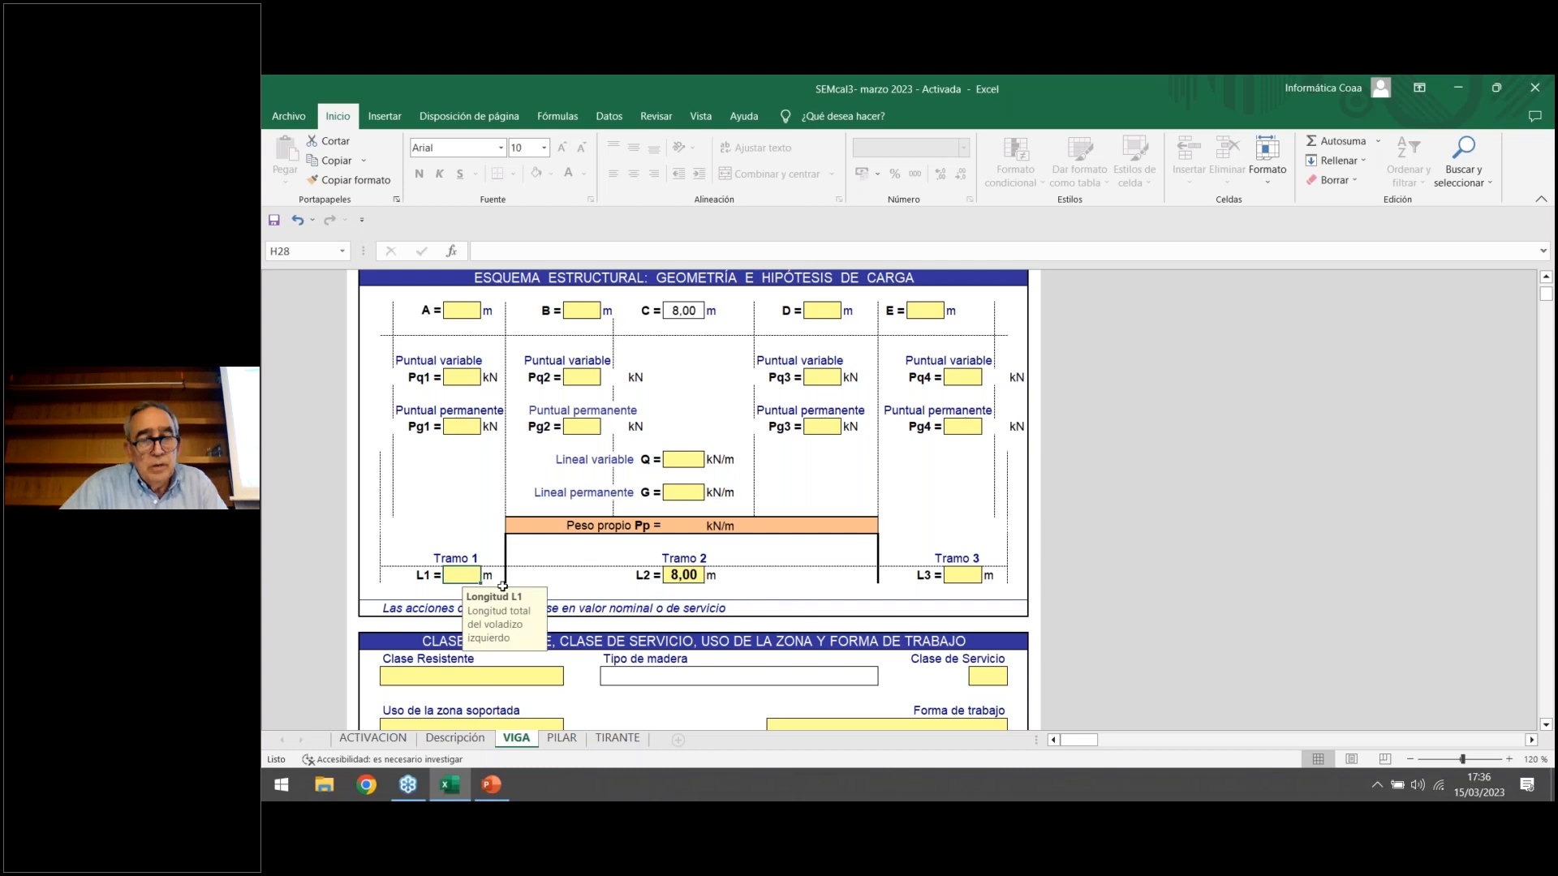
pyautogui.write('3')
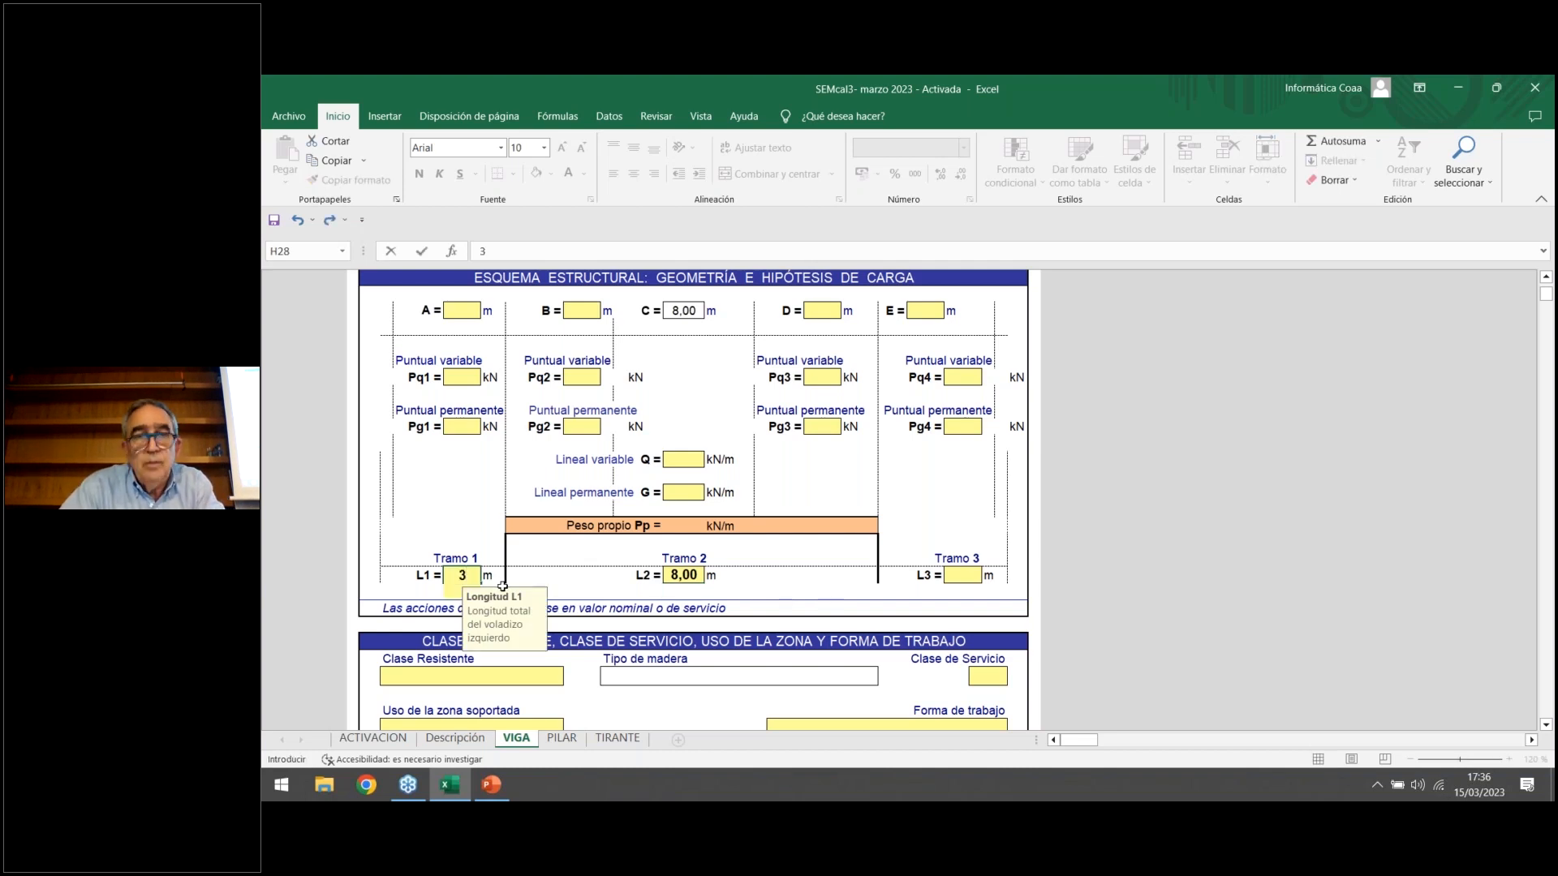
pyautogui.press('Return')
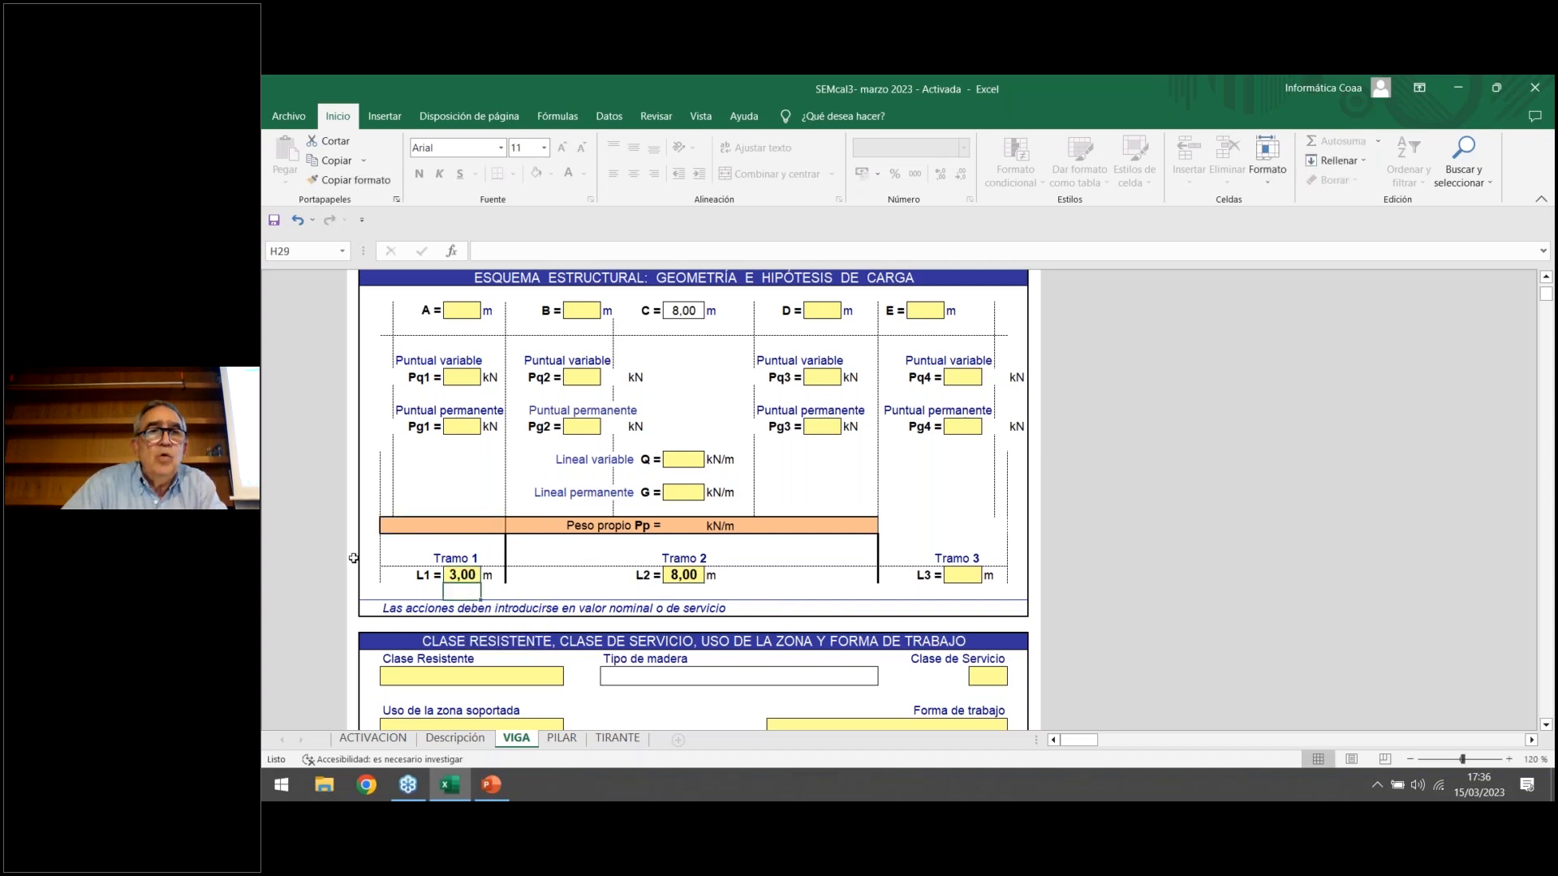
pyautogui.click(897, 525)
pyautogui.click(963, 575)
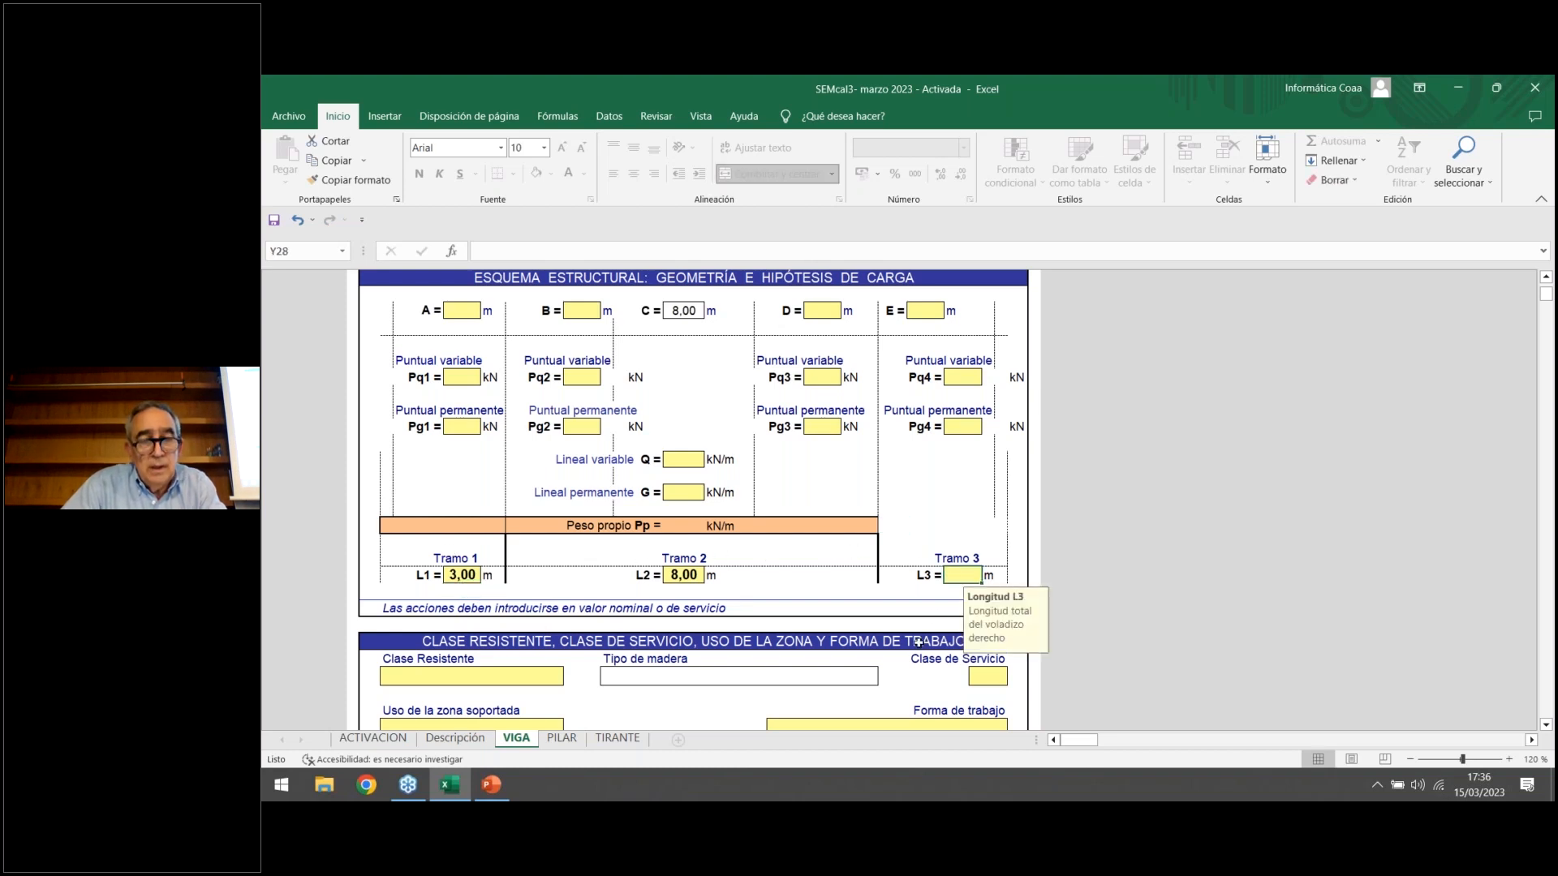
pyautogui.write('2')
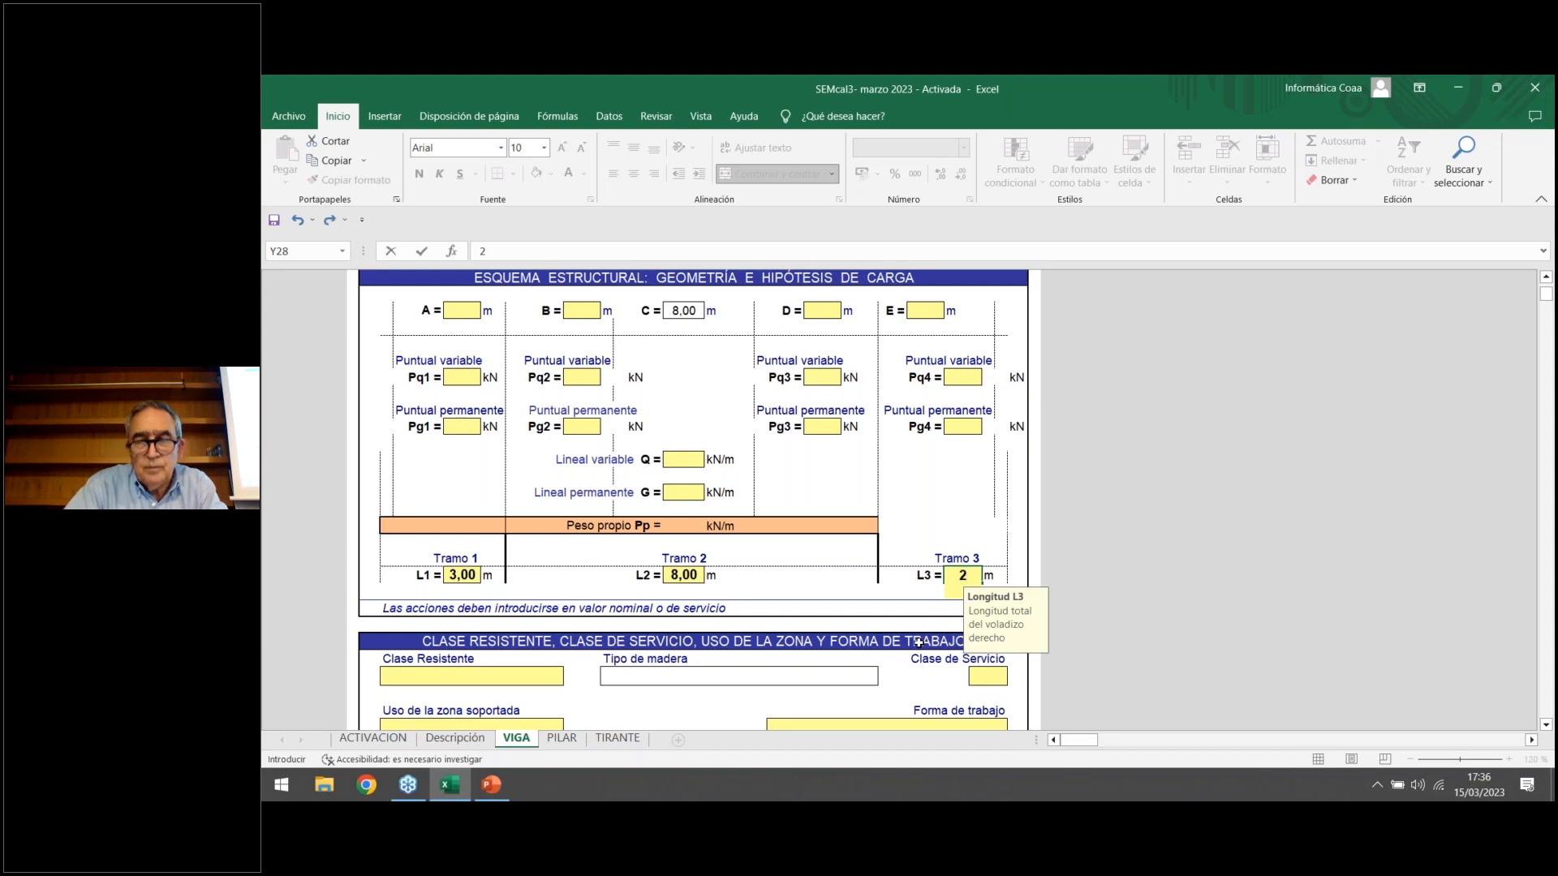
pyautogui.press('Return')
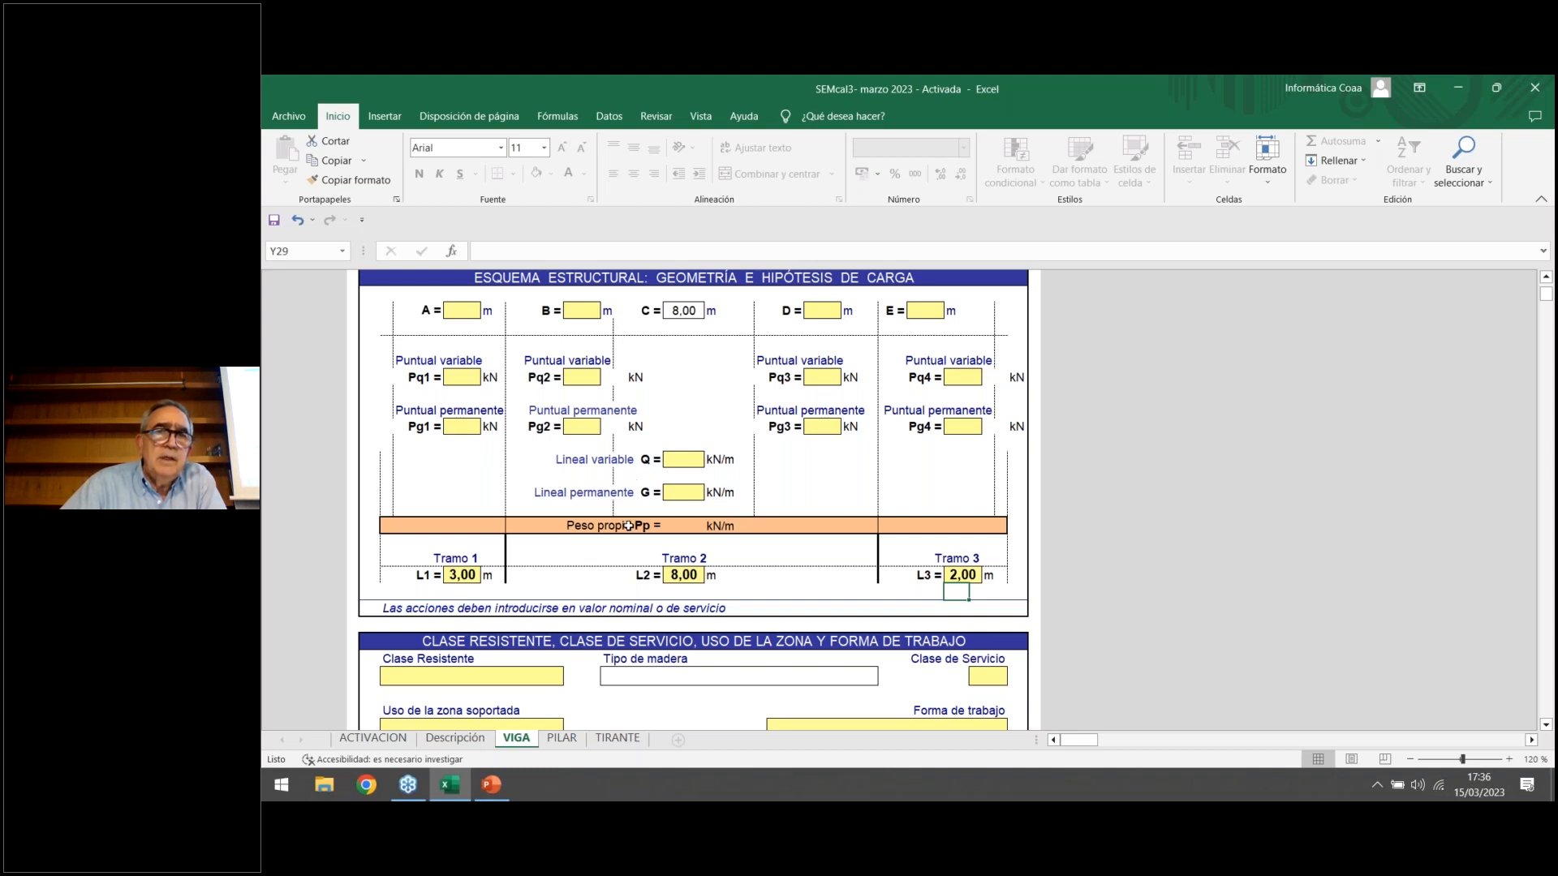
# Set the uniformly distributed loads on the beam to 3 kN/m variable (Q) and 4 kN/m permanent (G).
pyautogui.click(684, 457)
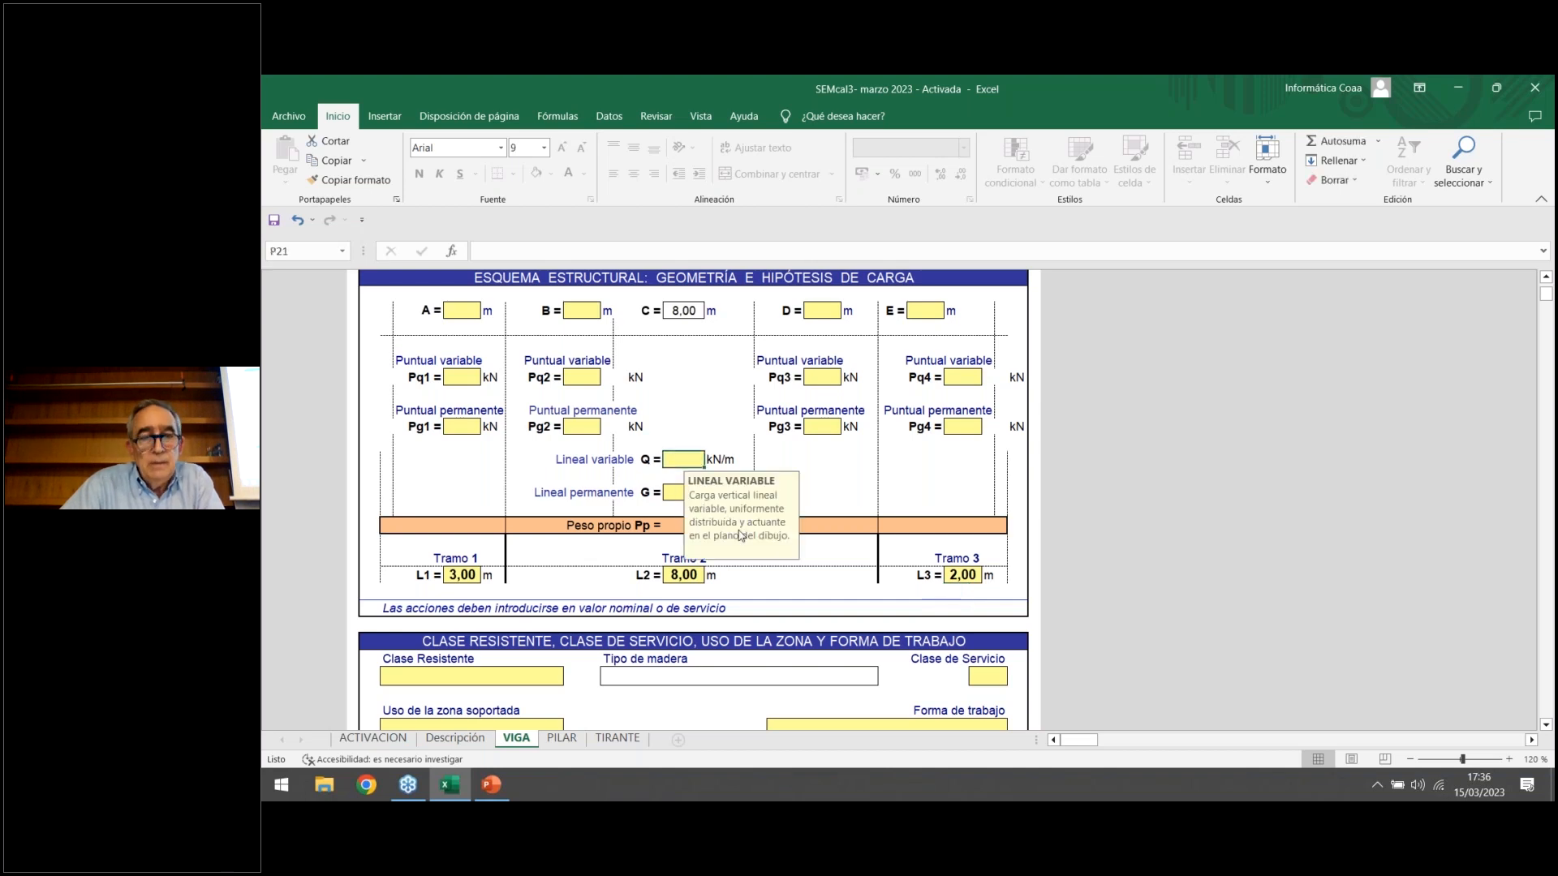
pyautogui.write('3')
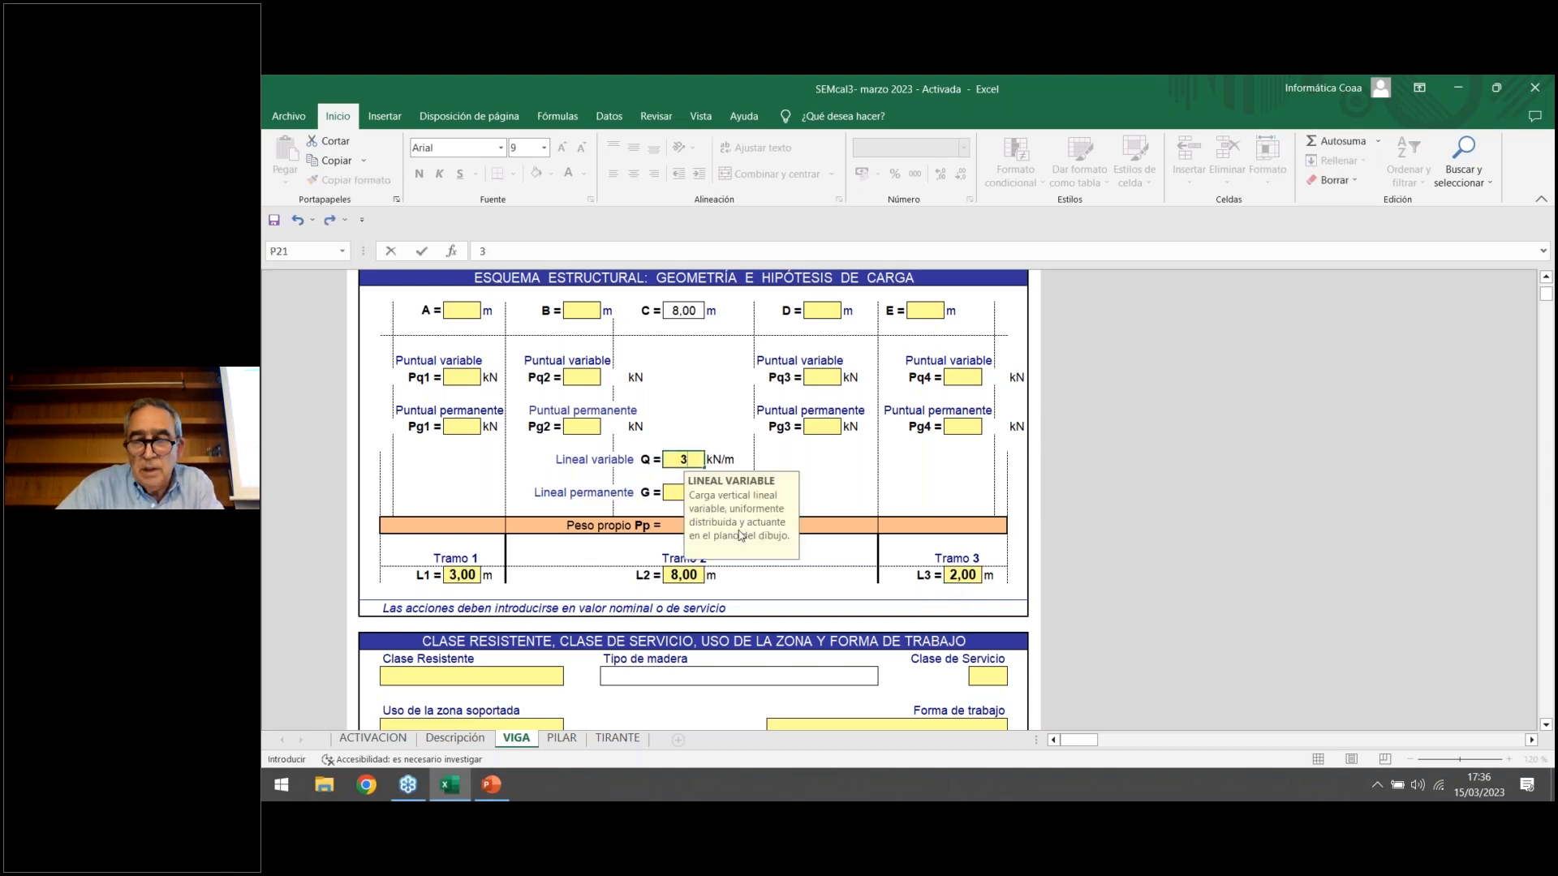
pyautogui.press('Return')
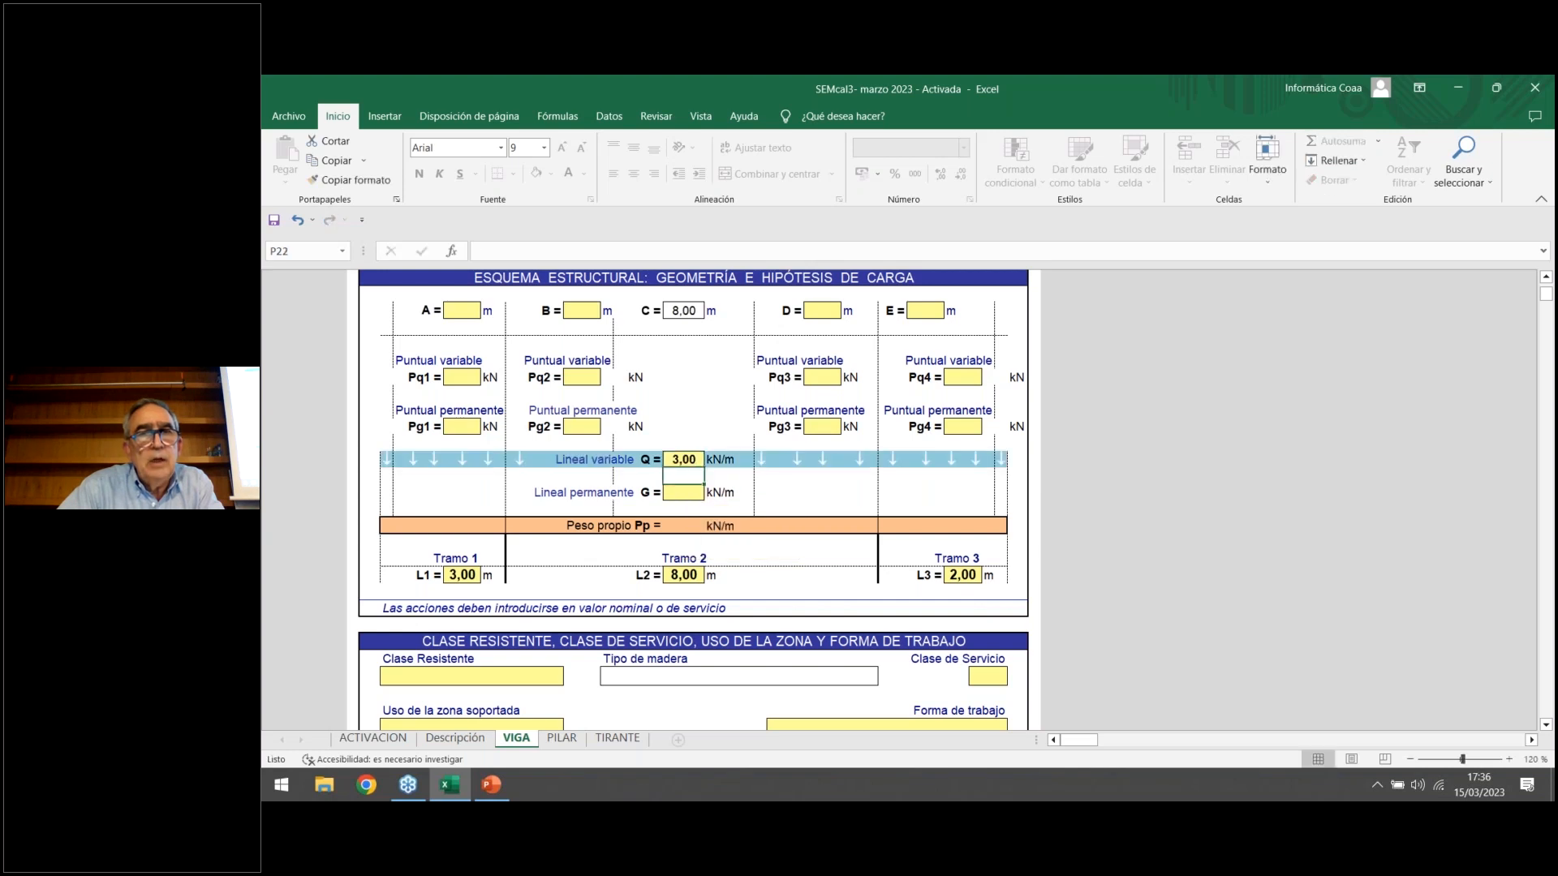
pyautogui.click(688, 493)
pyautogui.write('4')
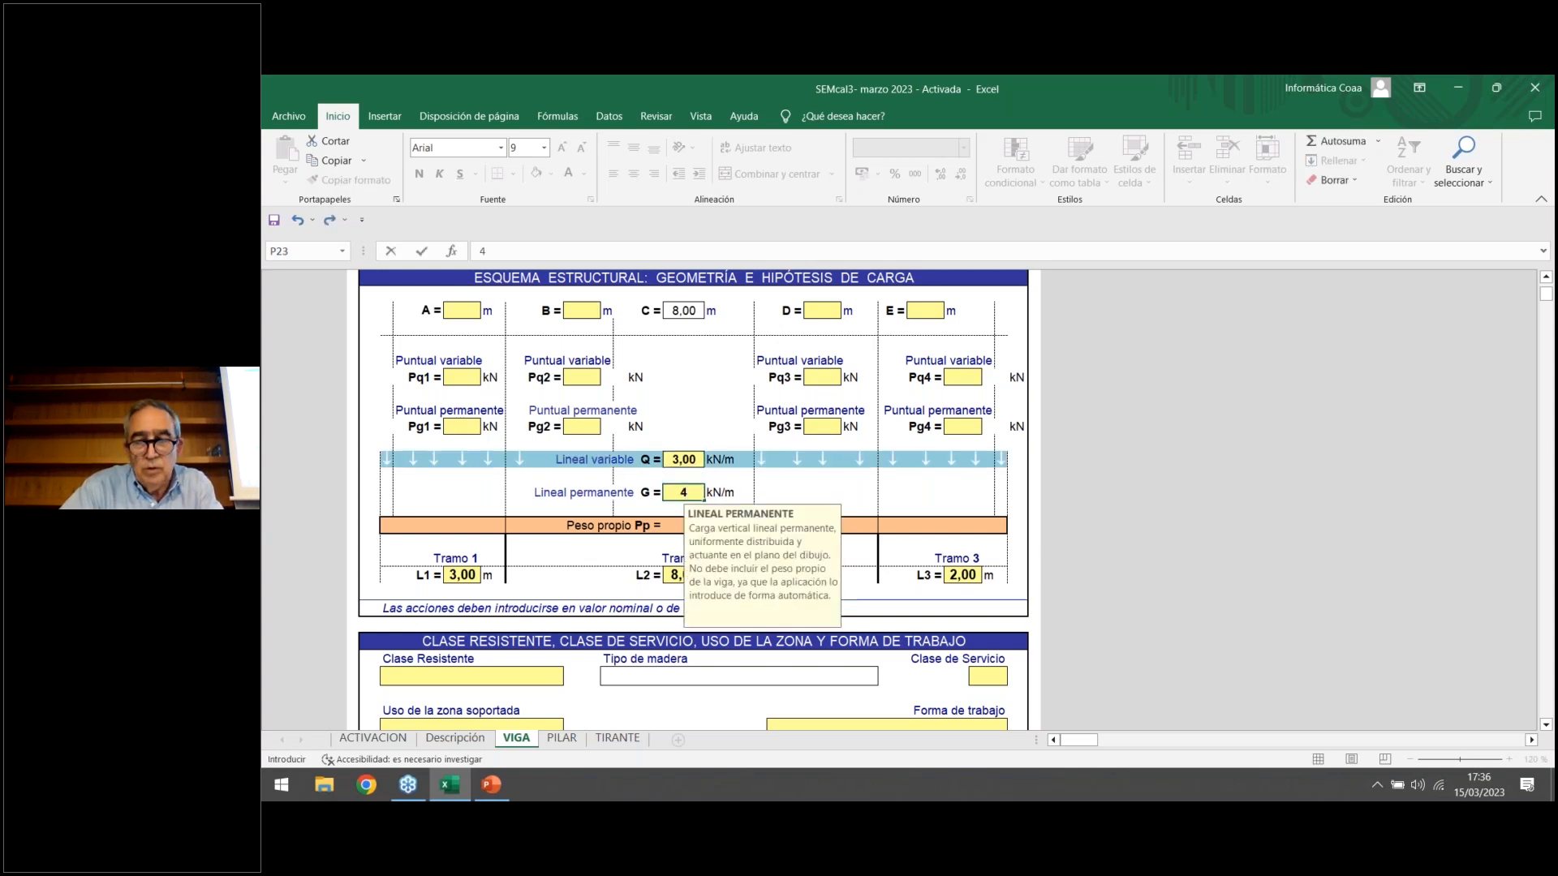
pyautogui.press('Return')
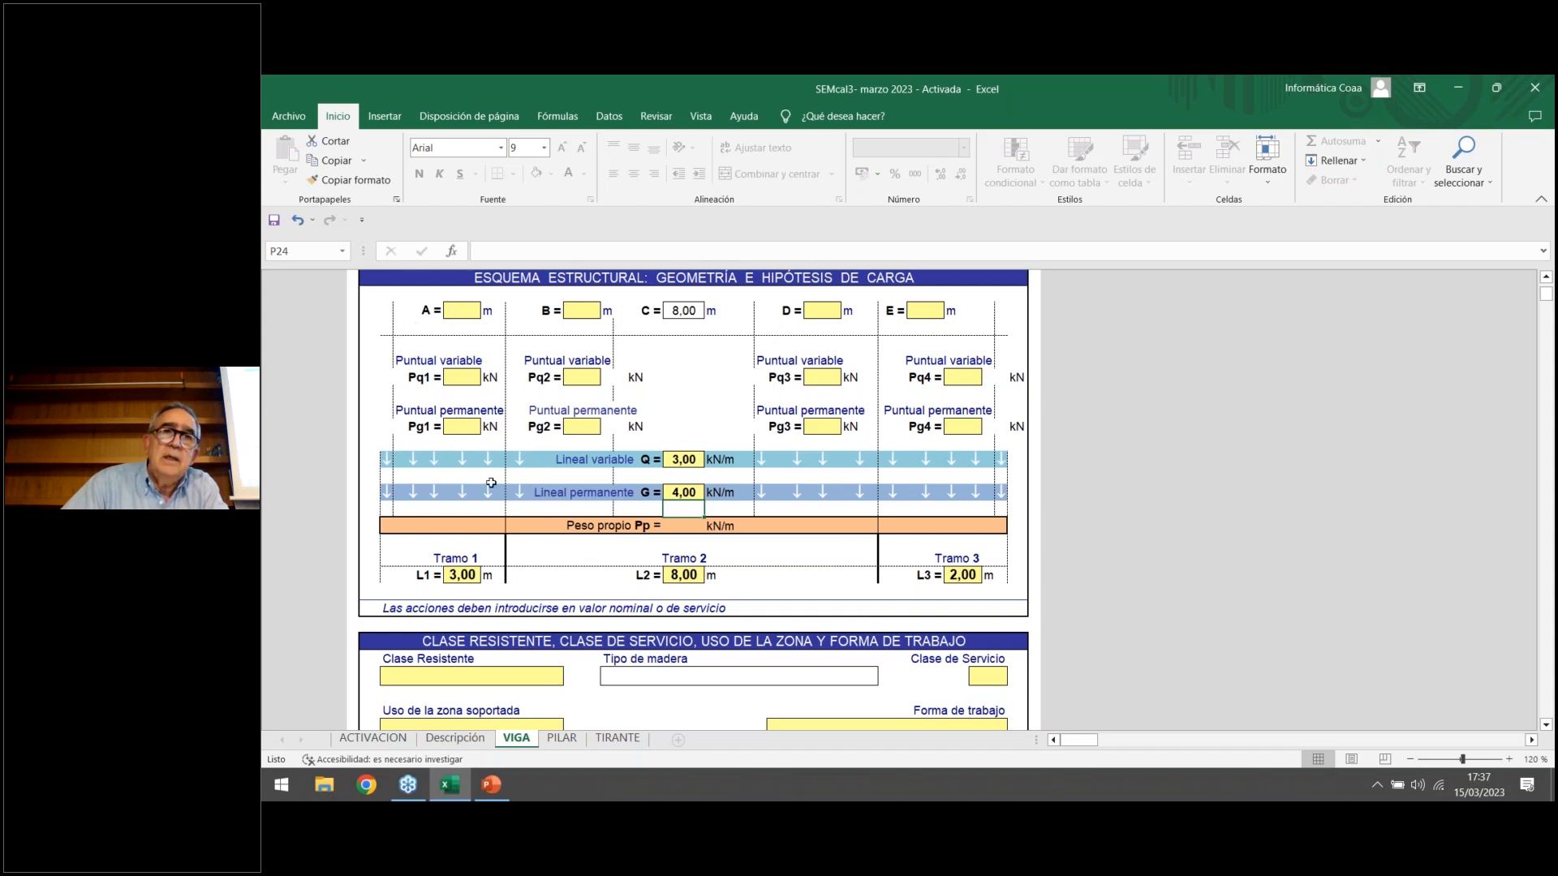
# Define the left cantilever's point loads at distance A = 2 m, with Pq1 = 4 kN variable and Pg1 = 5 kN permanent.
pyautogui.click(461, 309)
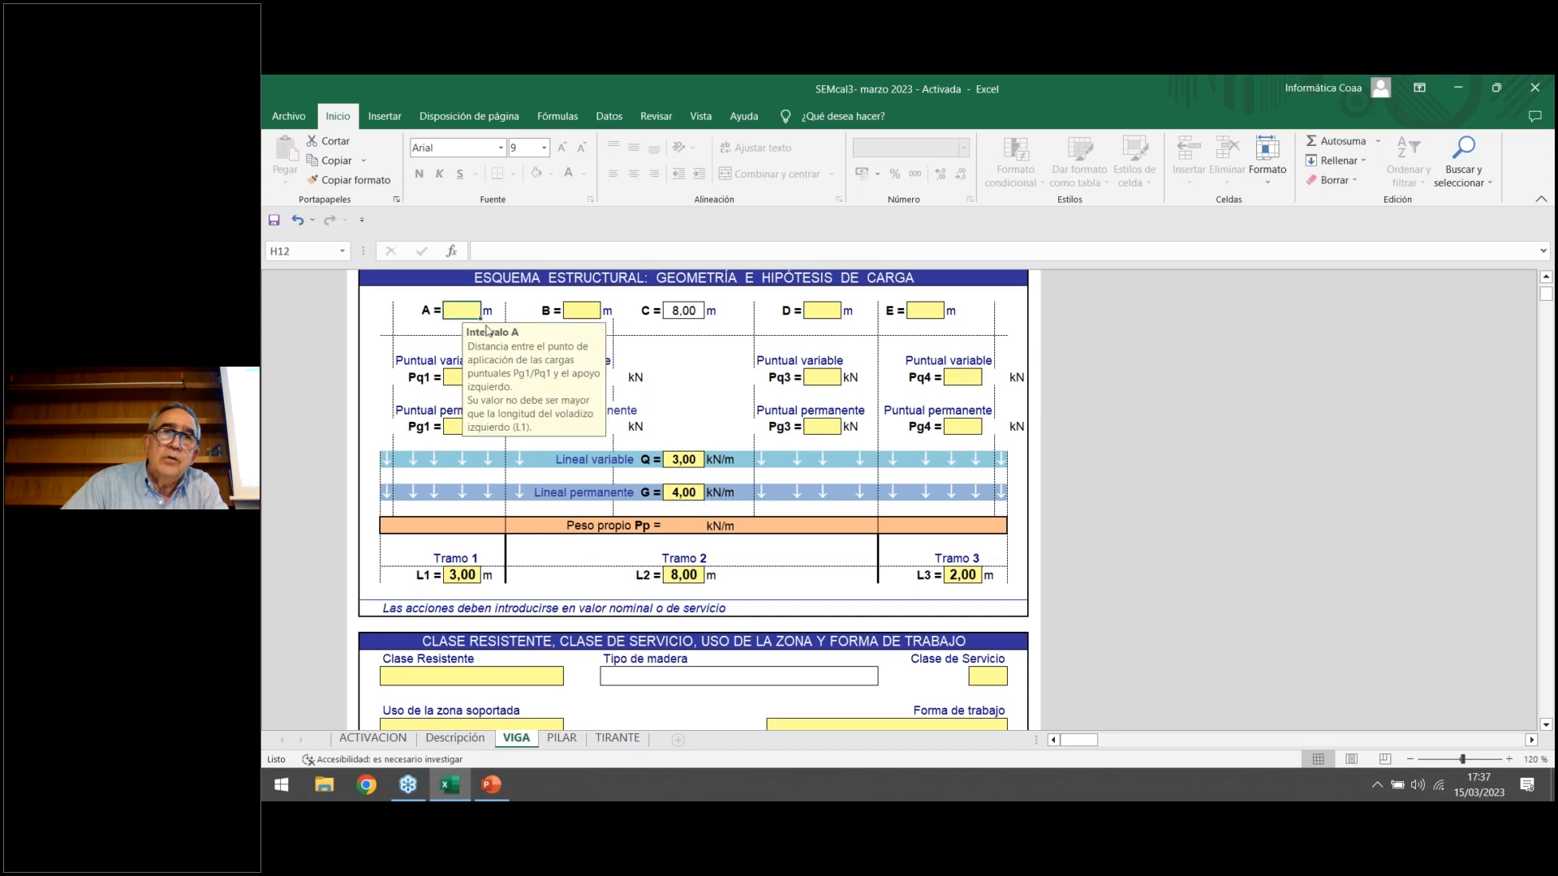
pyautogui.write('2')
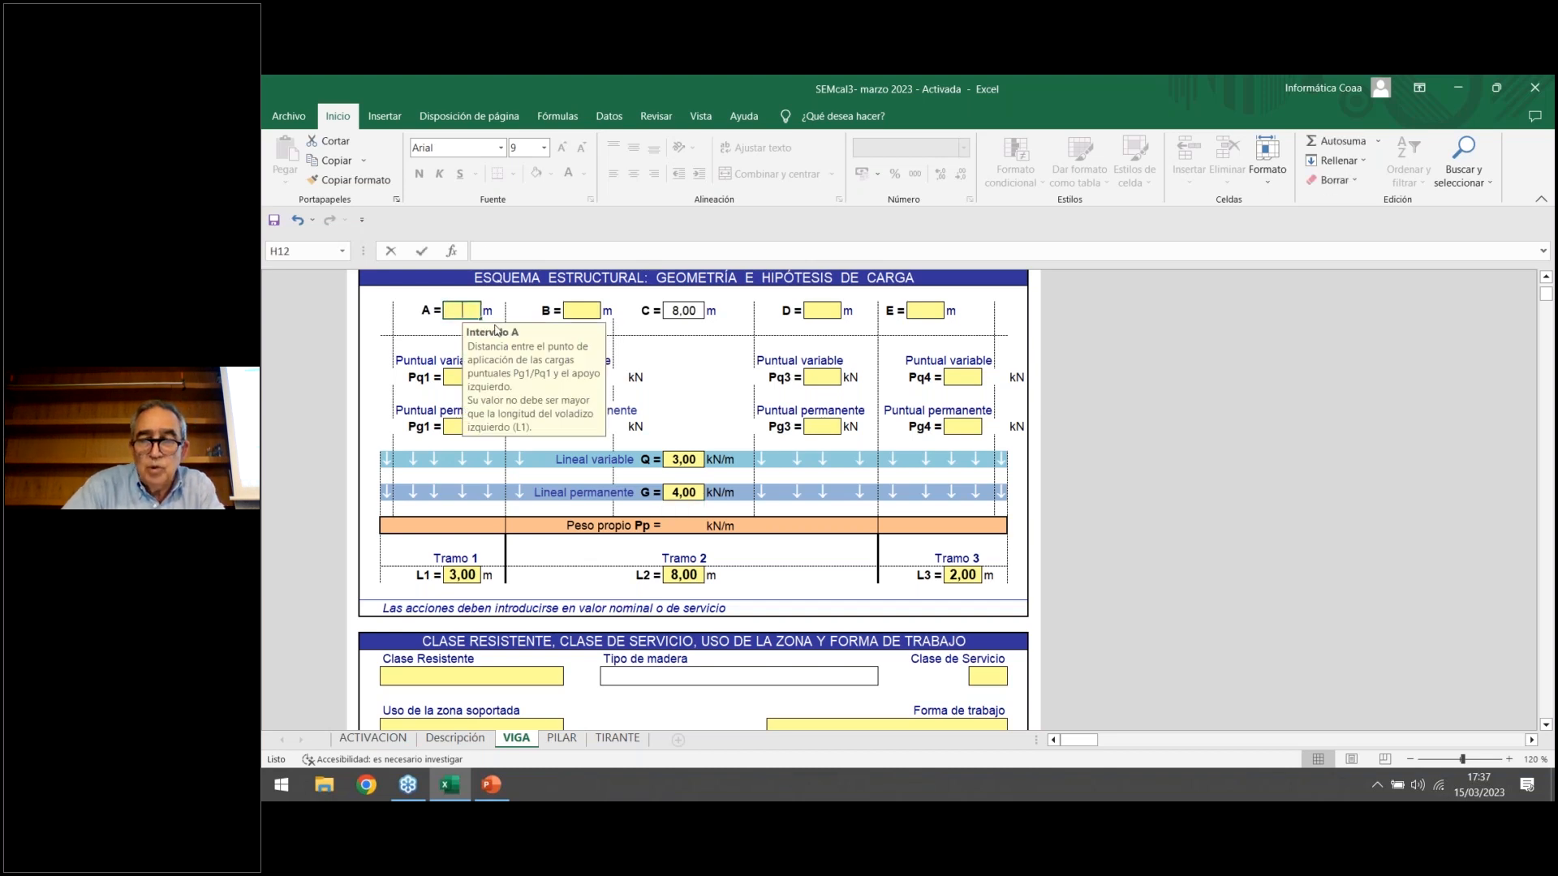
pyautogui.press('Return')
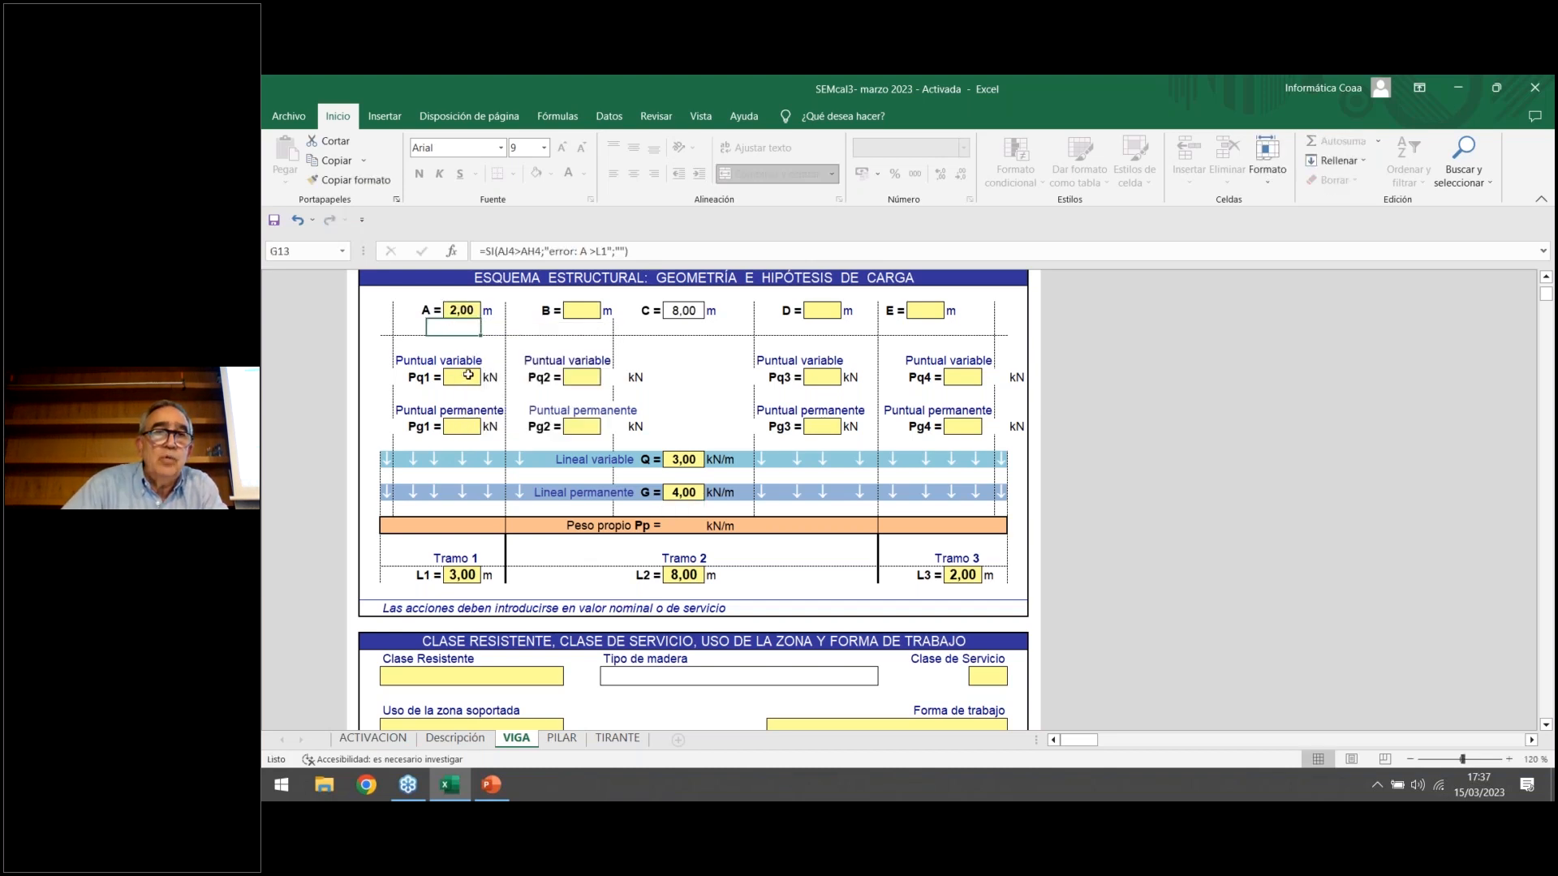
pyautogui.click(468, 374)
pyautogui.write('4')
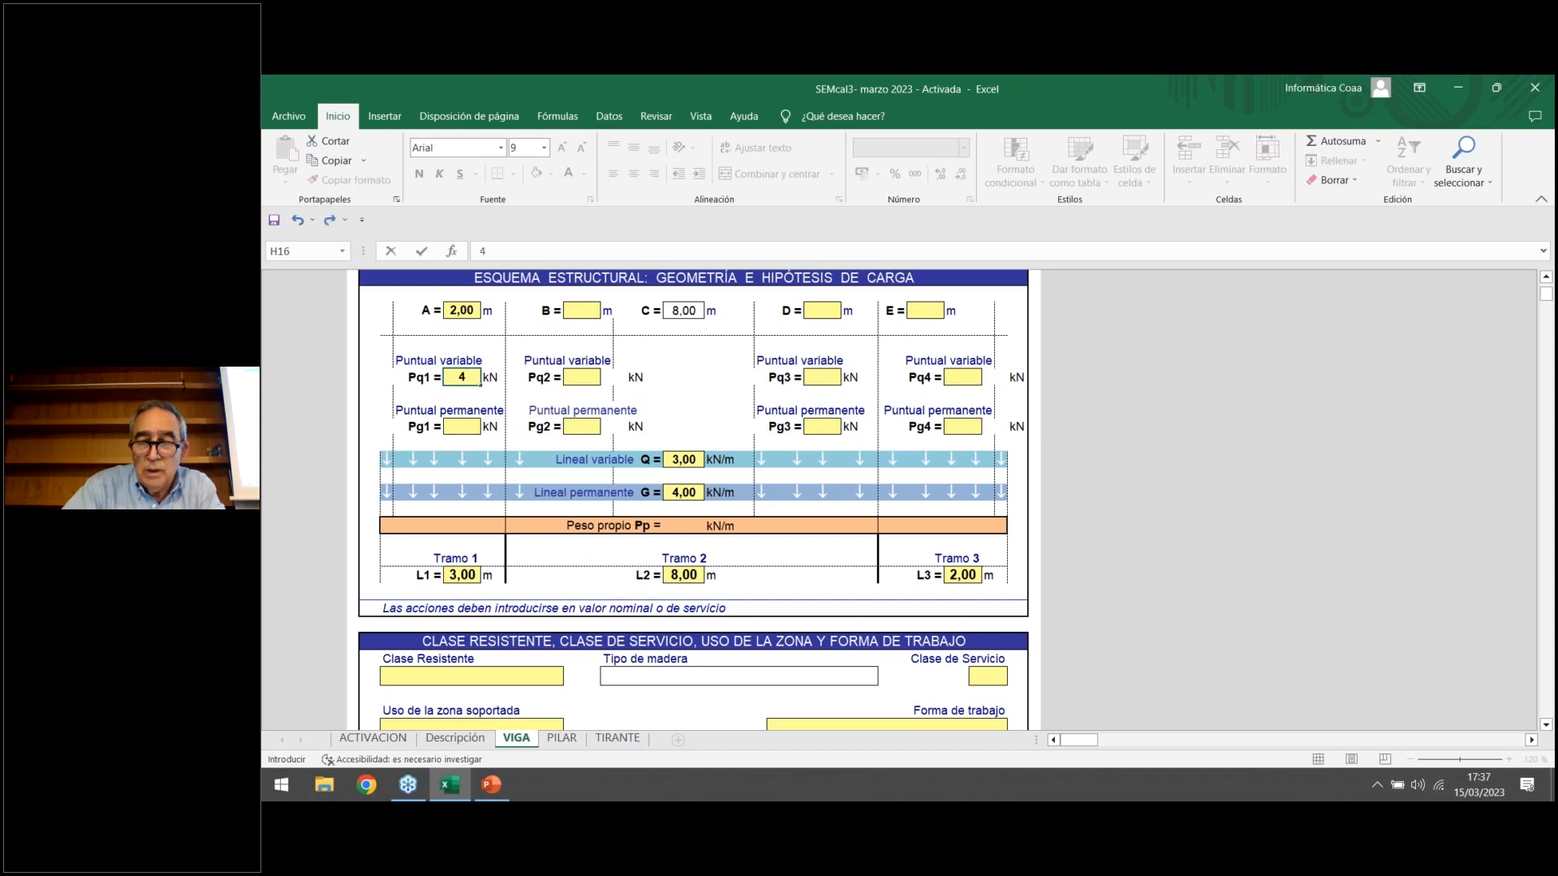
pyautogui.press('Return')
pyautogui.click(465, 426)
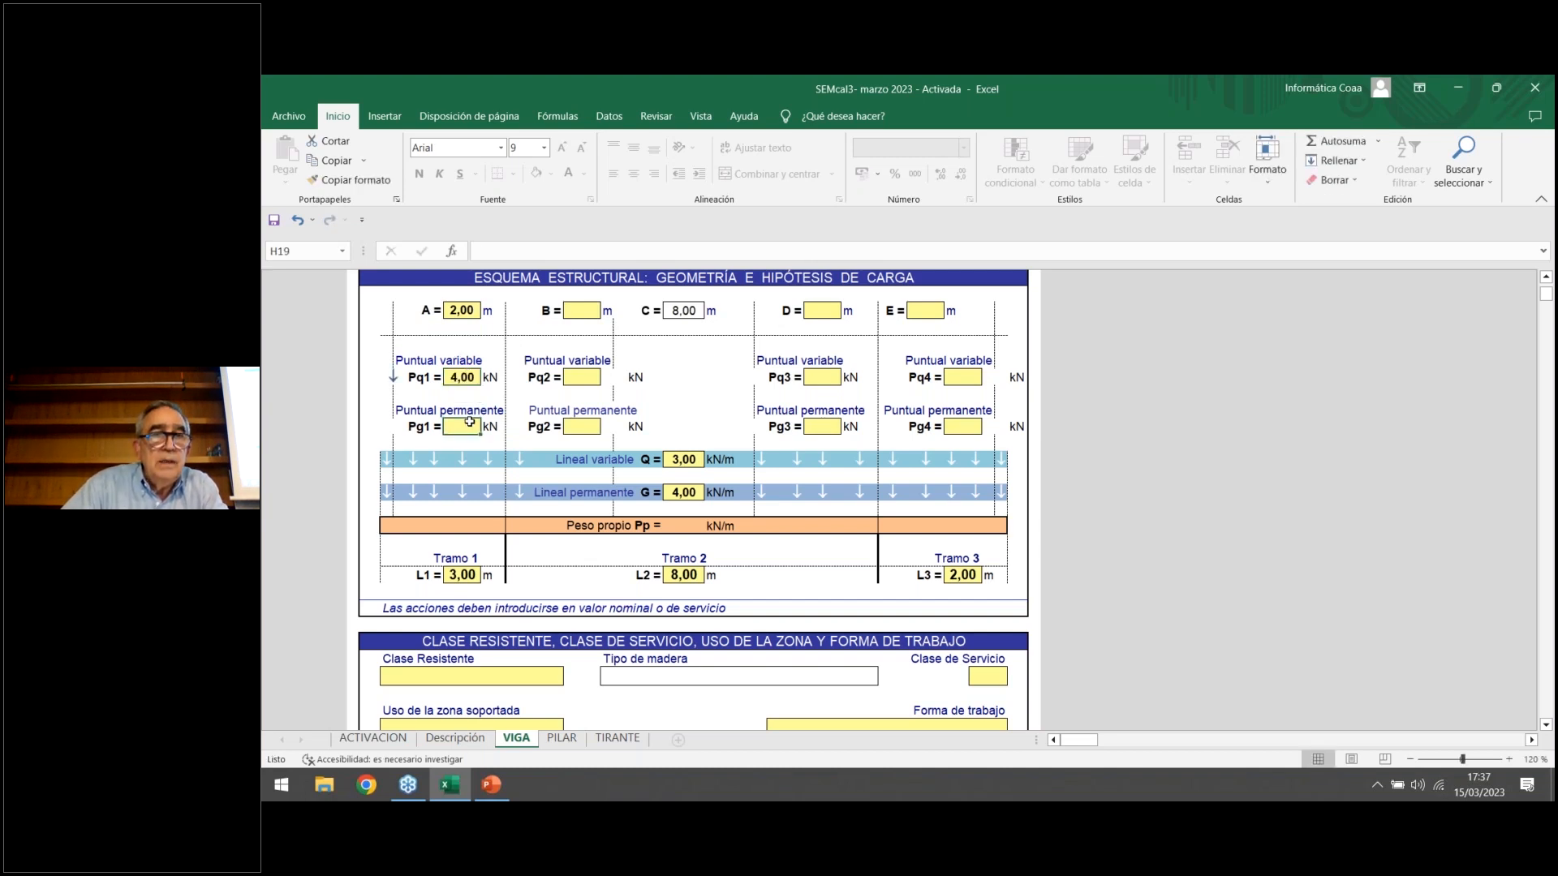
pyautogui.write('5')
pyautogui.press('Return')
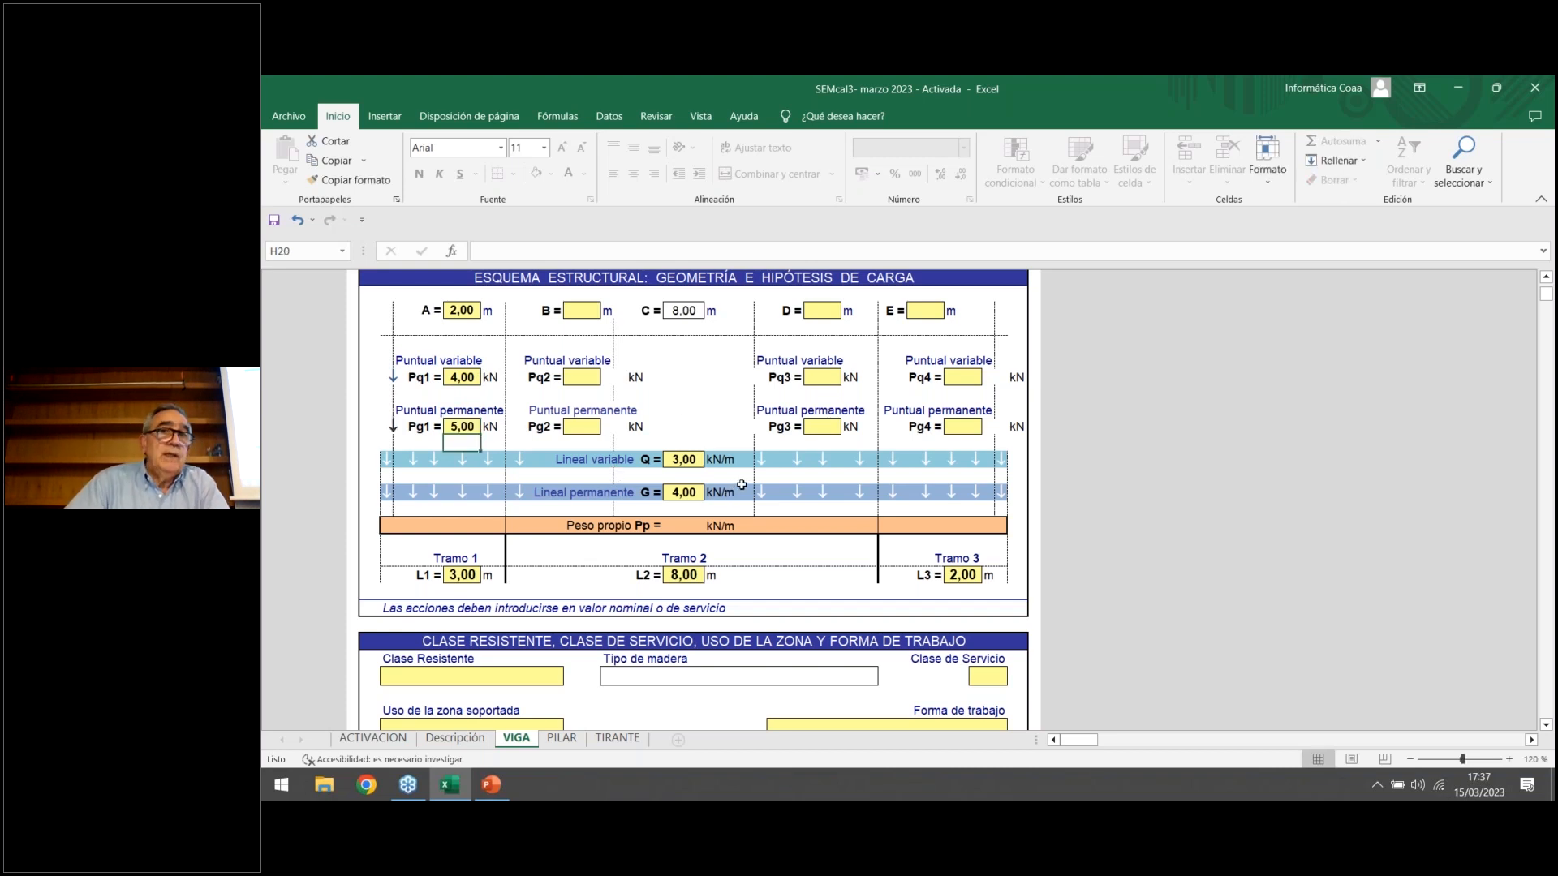
# Define the central span's first point loads at distance B = 3 m, with Pq2 = 4 kN variable and Pg2 = 2 kN permanent.
pyautogui.click(585, 312)
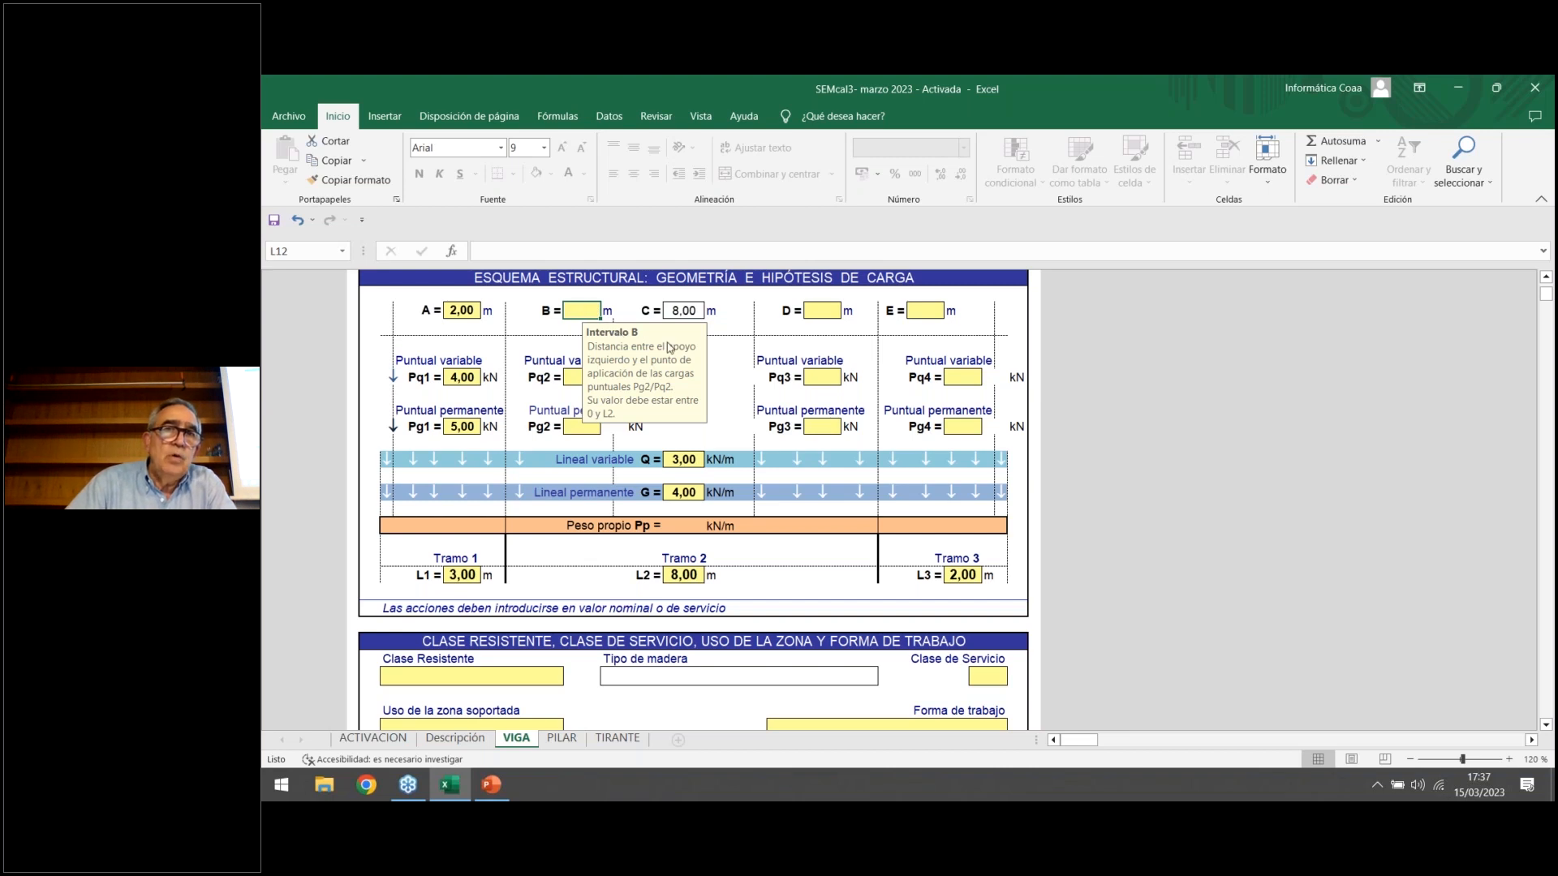
pyautogui.moveTo(618, 331); pyautogui.dragTo(1123, 406)
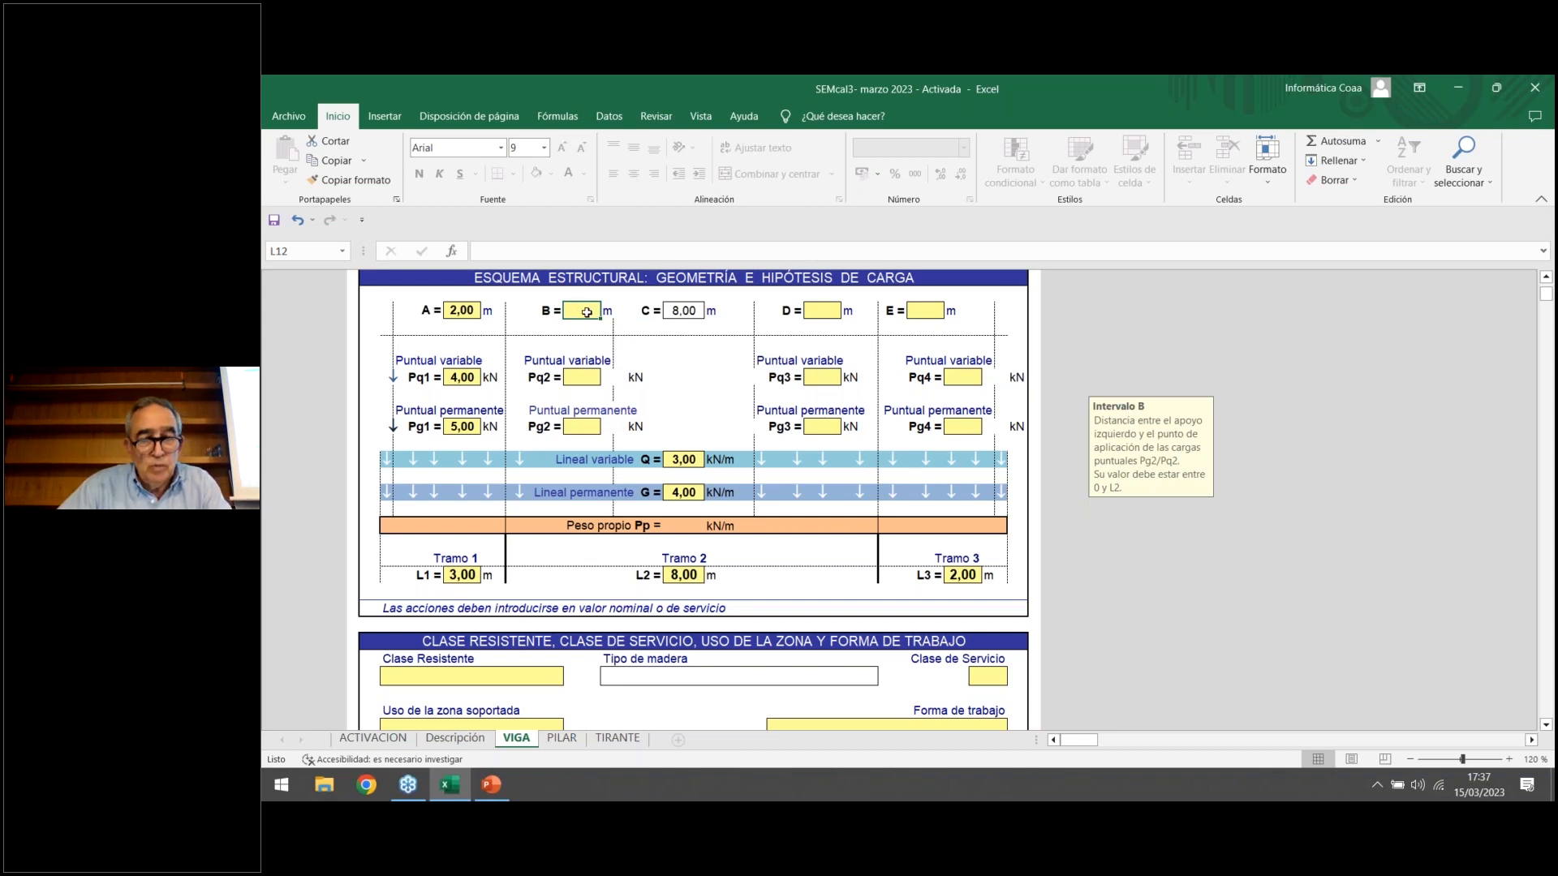
pyautogui.write('3')
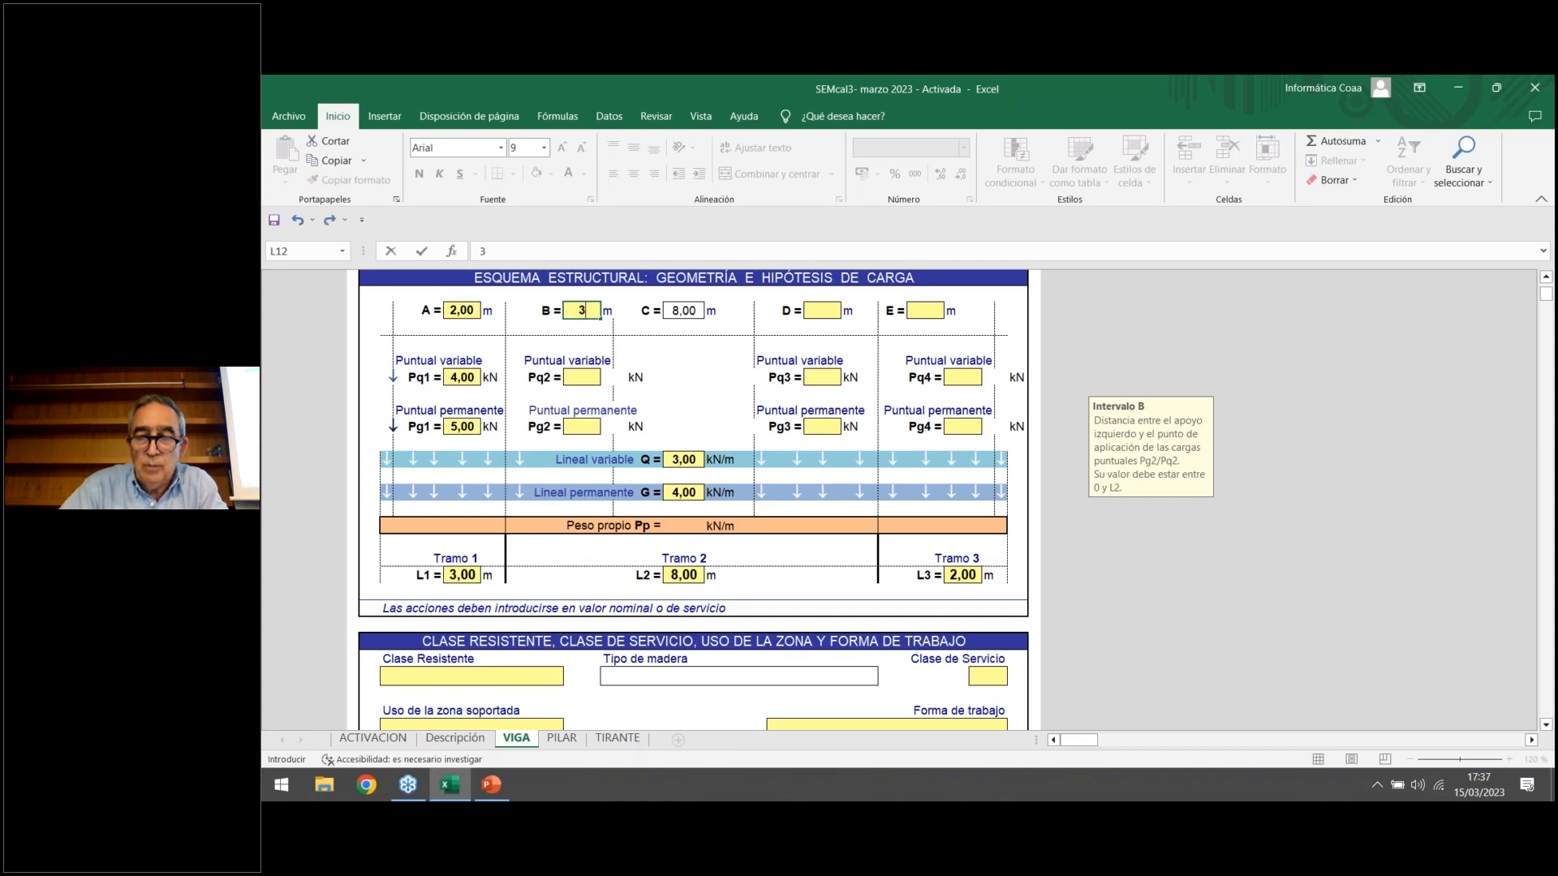
pyautogui.press('Return')
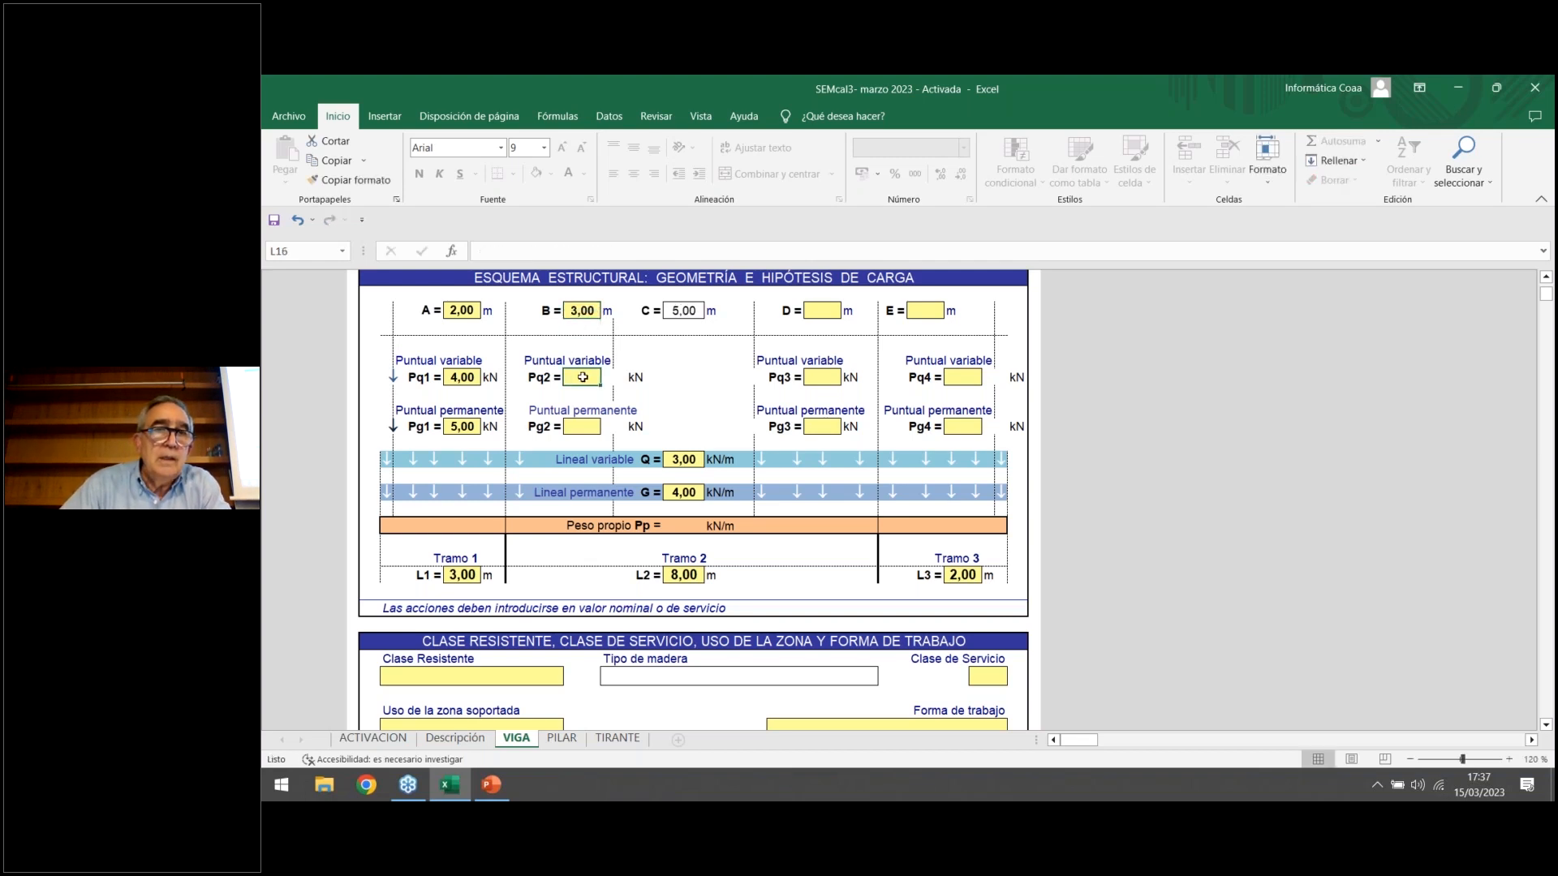
pyautogui.write('4')
pyautogui.press('Return')
pyautogui.click(577, 429)
pyautogui.write('2')
pyautogui.press('Return')
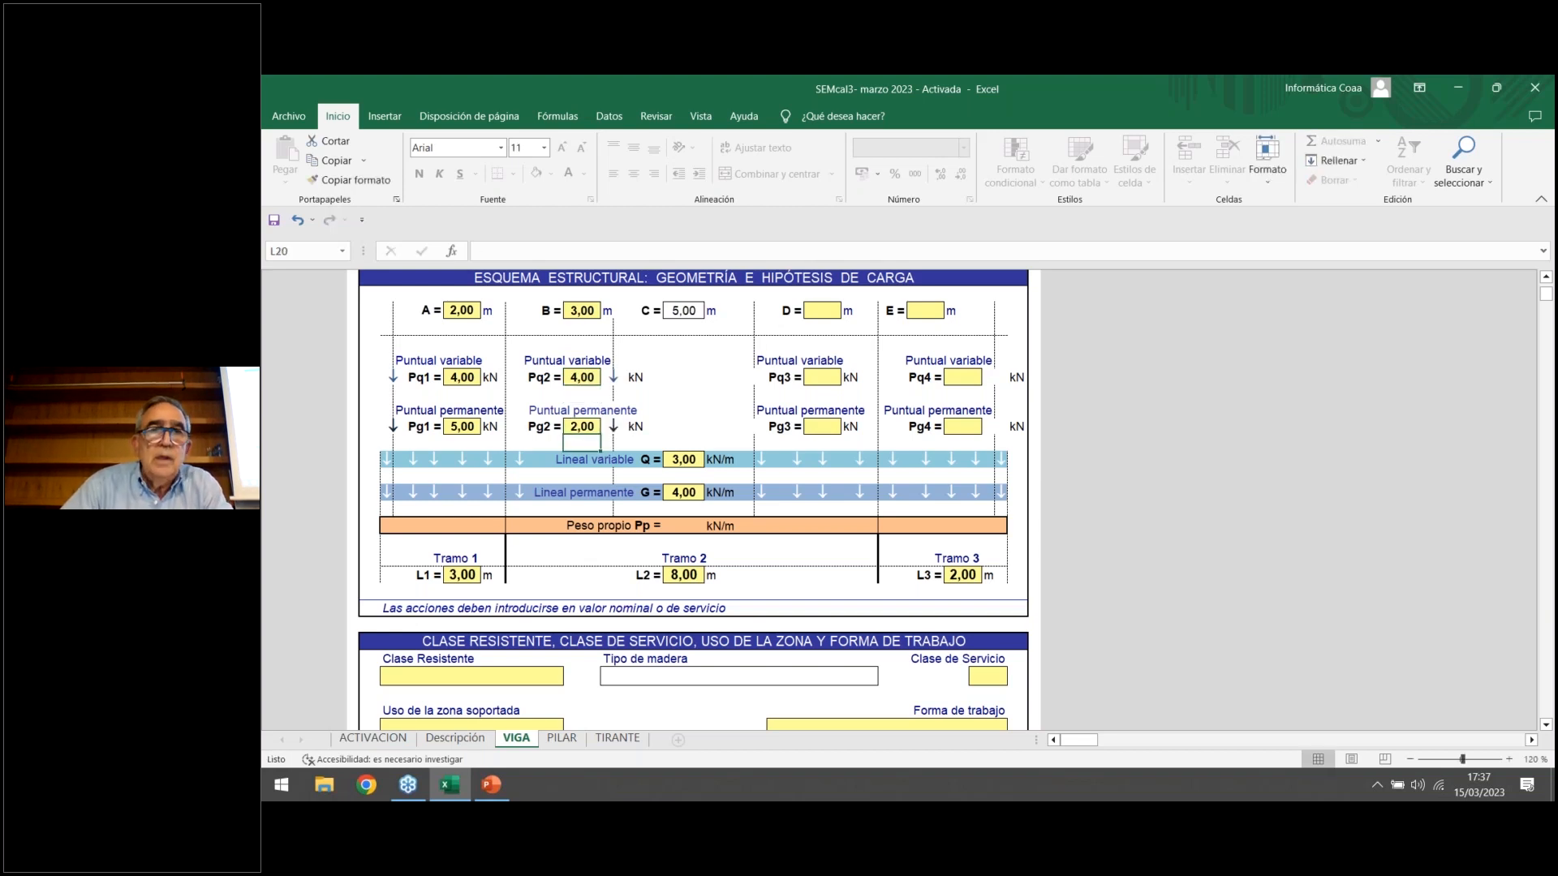
# Define the central span's second point loads at distance D = 1 m, with Pq3 = 20 kN variable and Pg3 = 35 kN permanent.
pyautogui.click(825, 310)
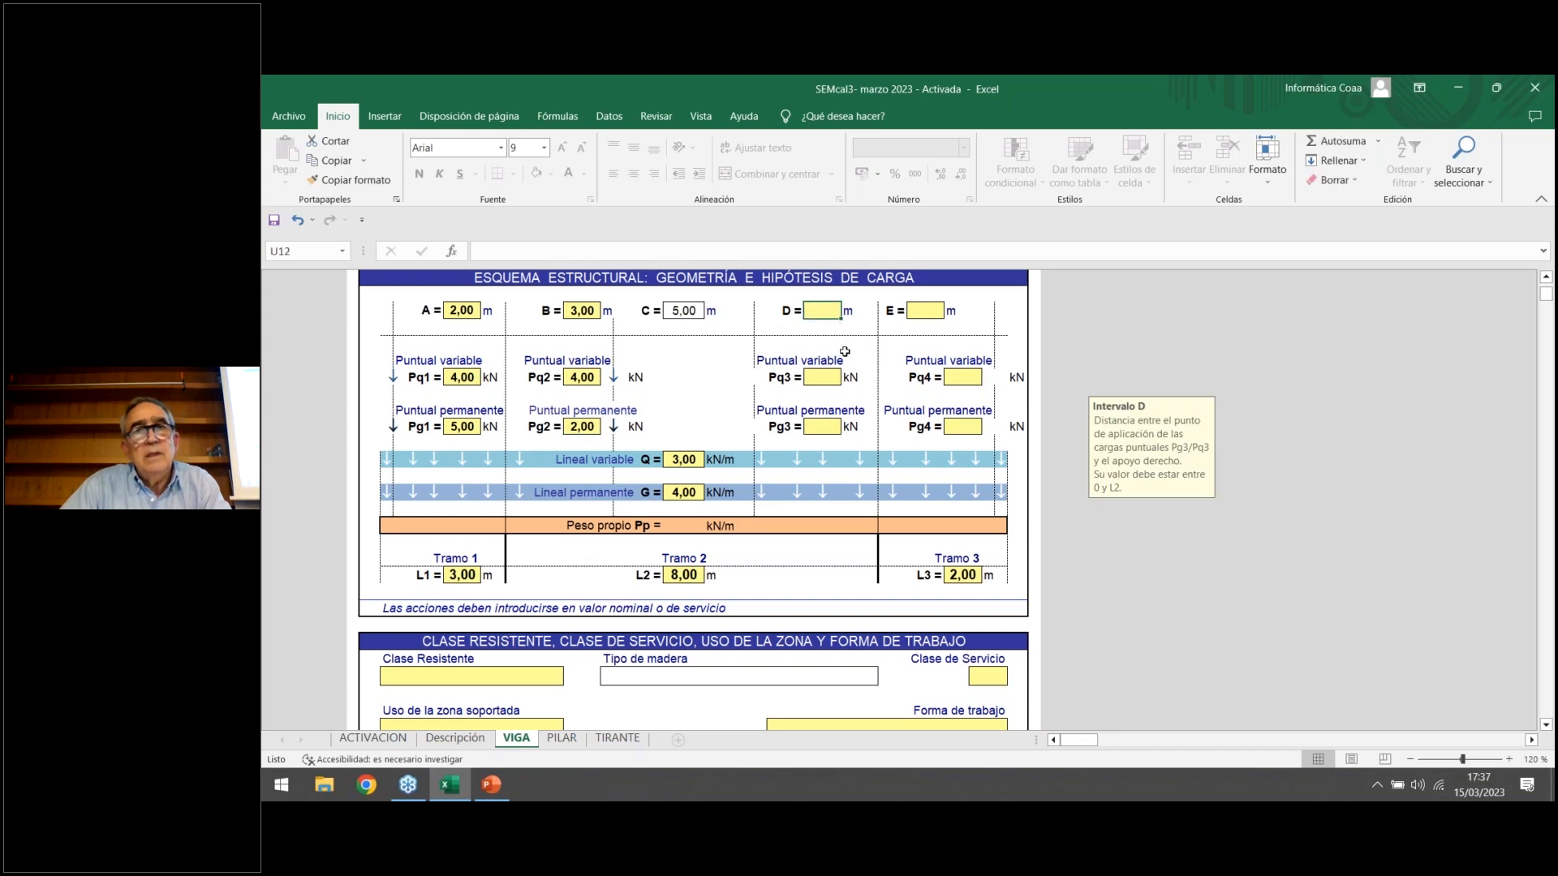
pyautogui.write('1')
pyautogui.press('Return')
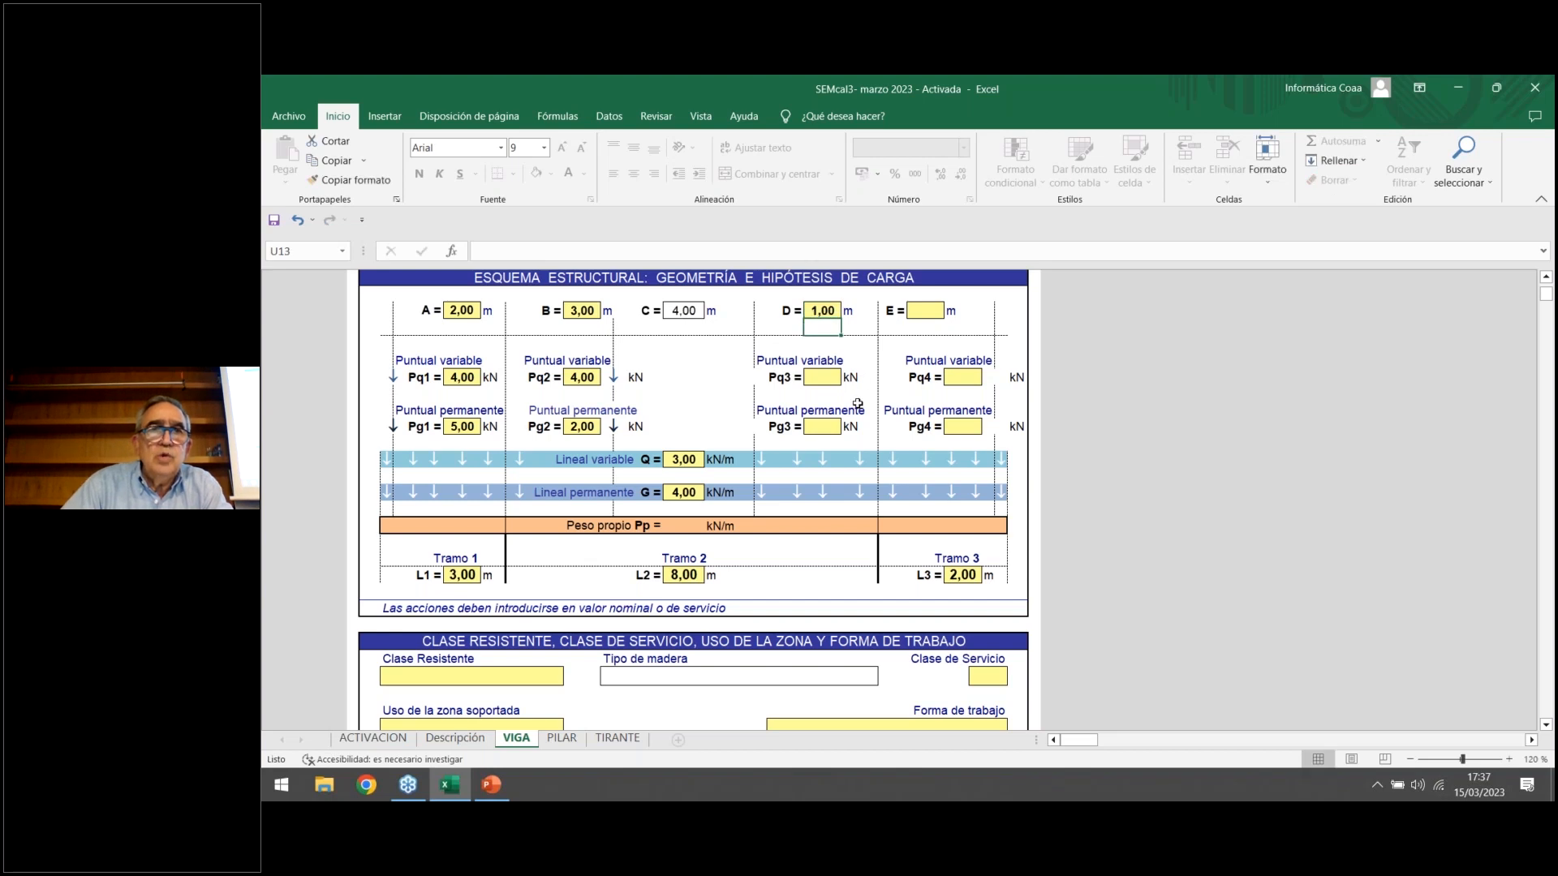
pyautogui.click(828, 378)
pyautogui.write('20')
pyautogui.press('Return')
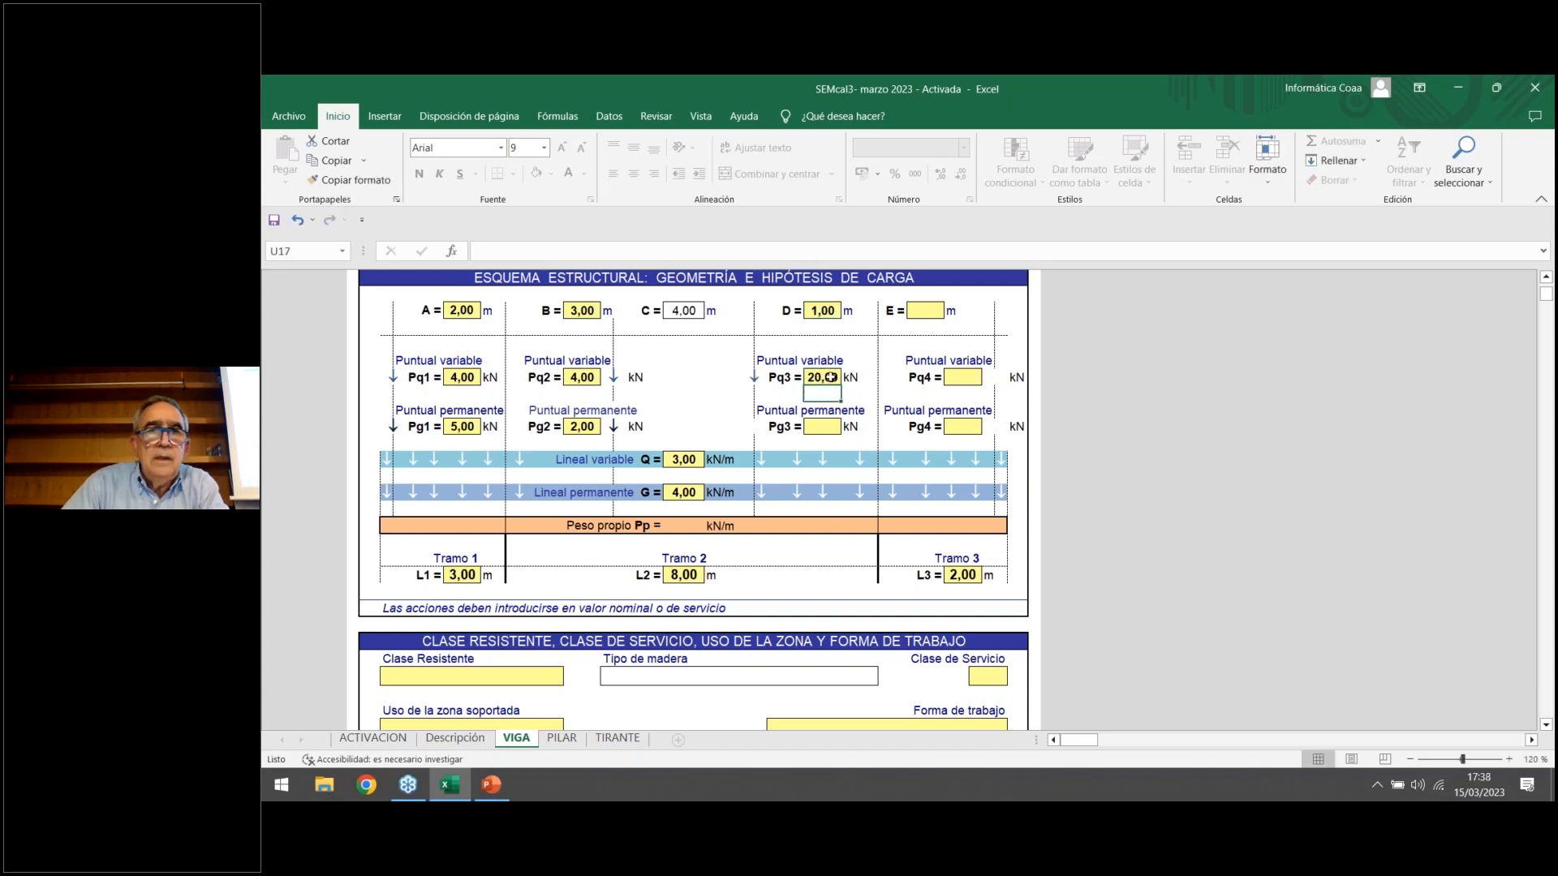
pyautogui.click(828, 426)
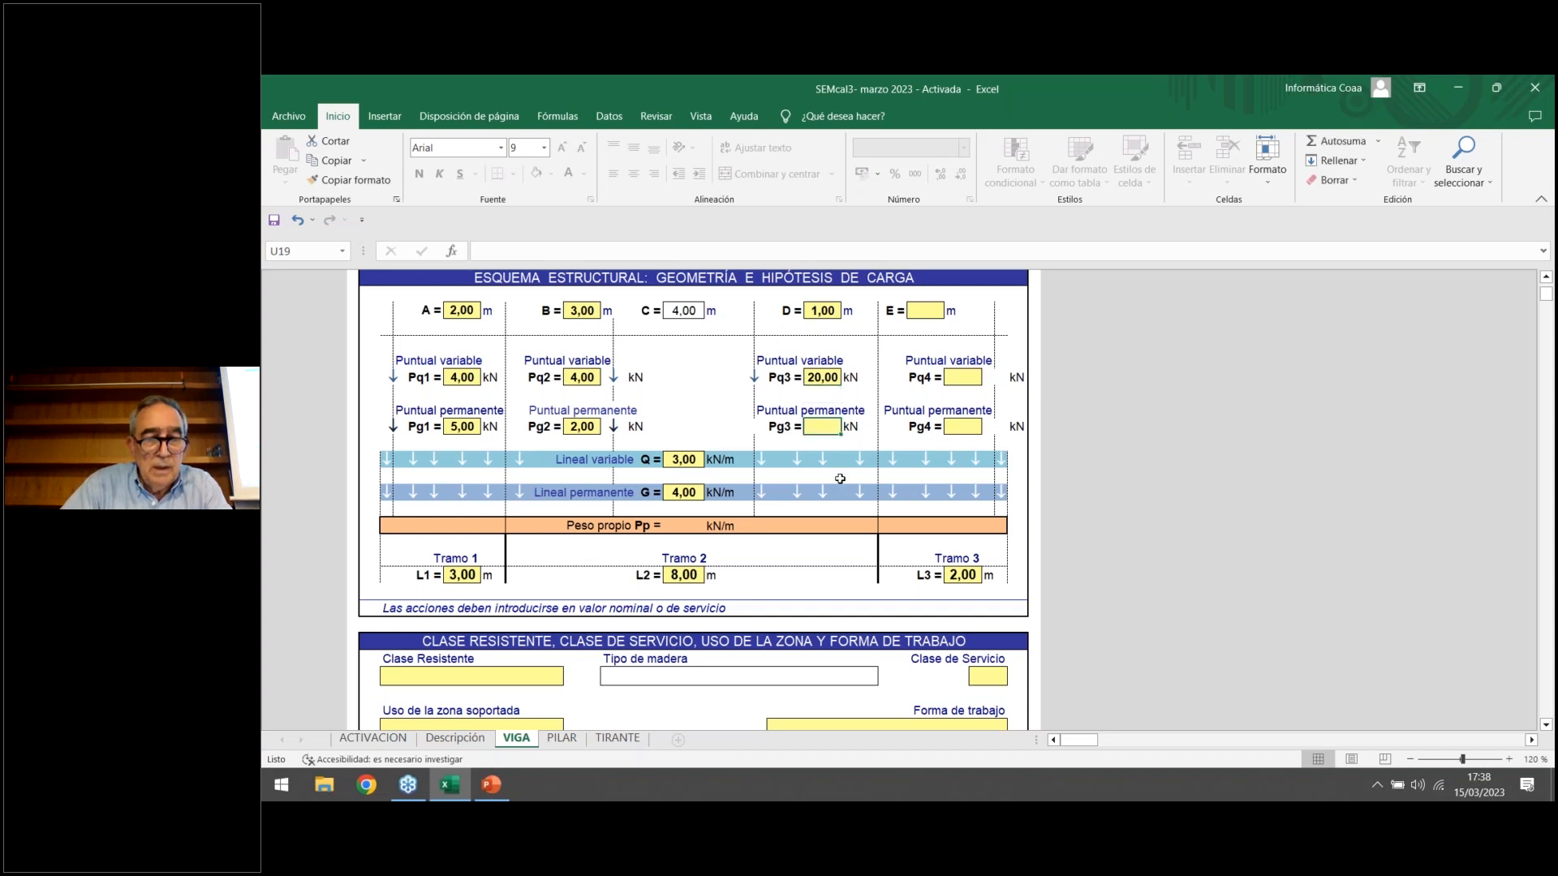
pyautogui.write('35')
pyautogui.press('Return')
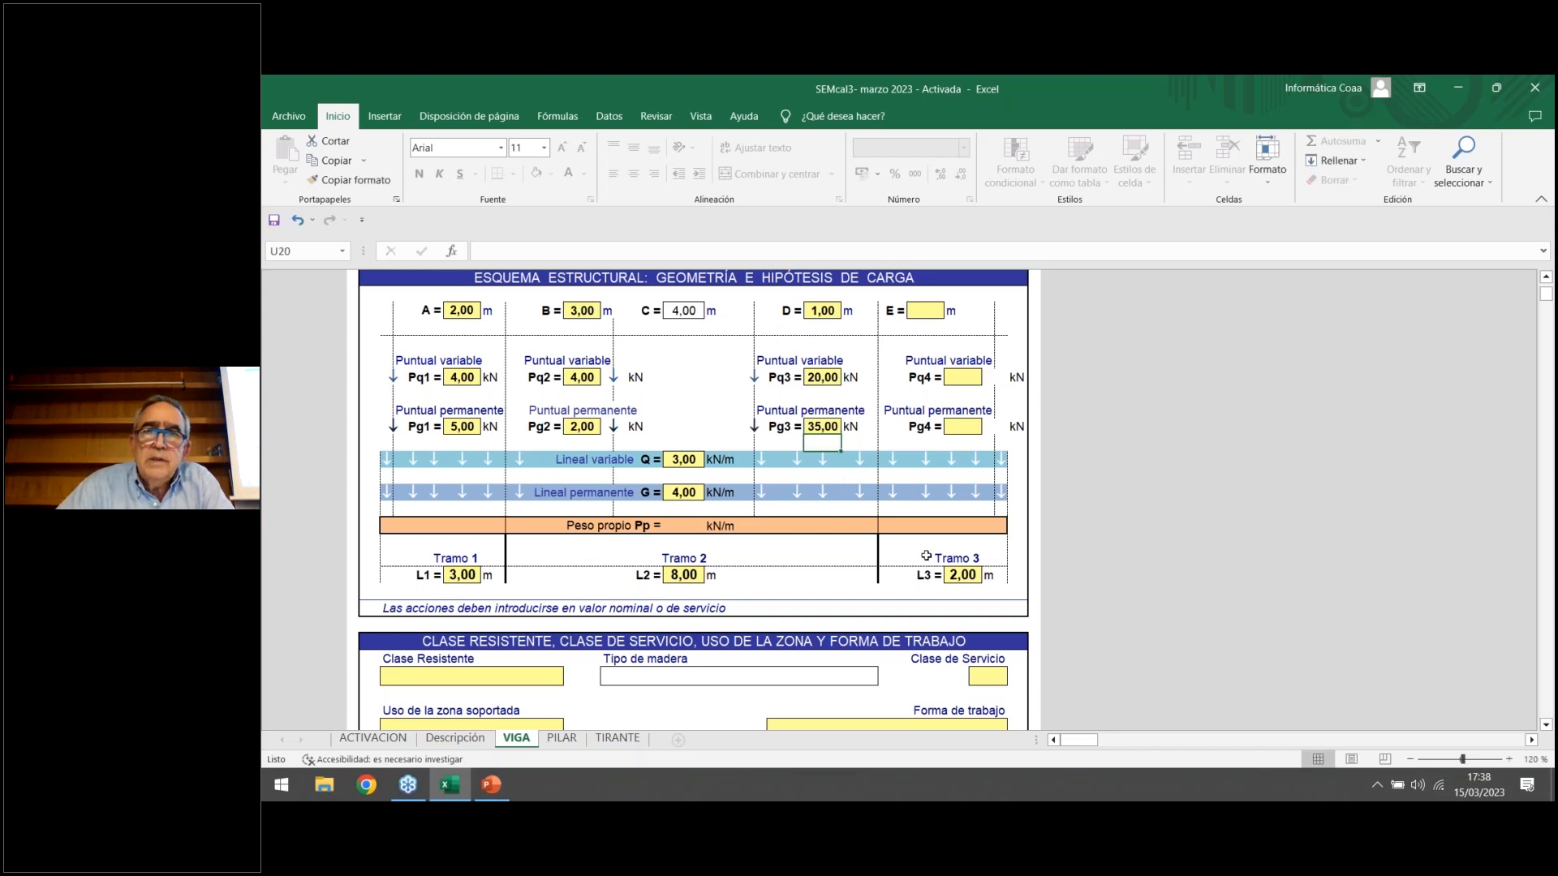
# Define the right cantilever's point loads at distance E = 2 m, with Pq4 = 5 kN variable and Pg4 = 10 kN permanent.
pyautogui.click(925, 313)
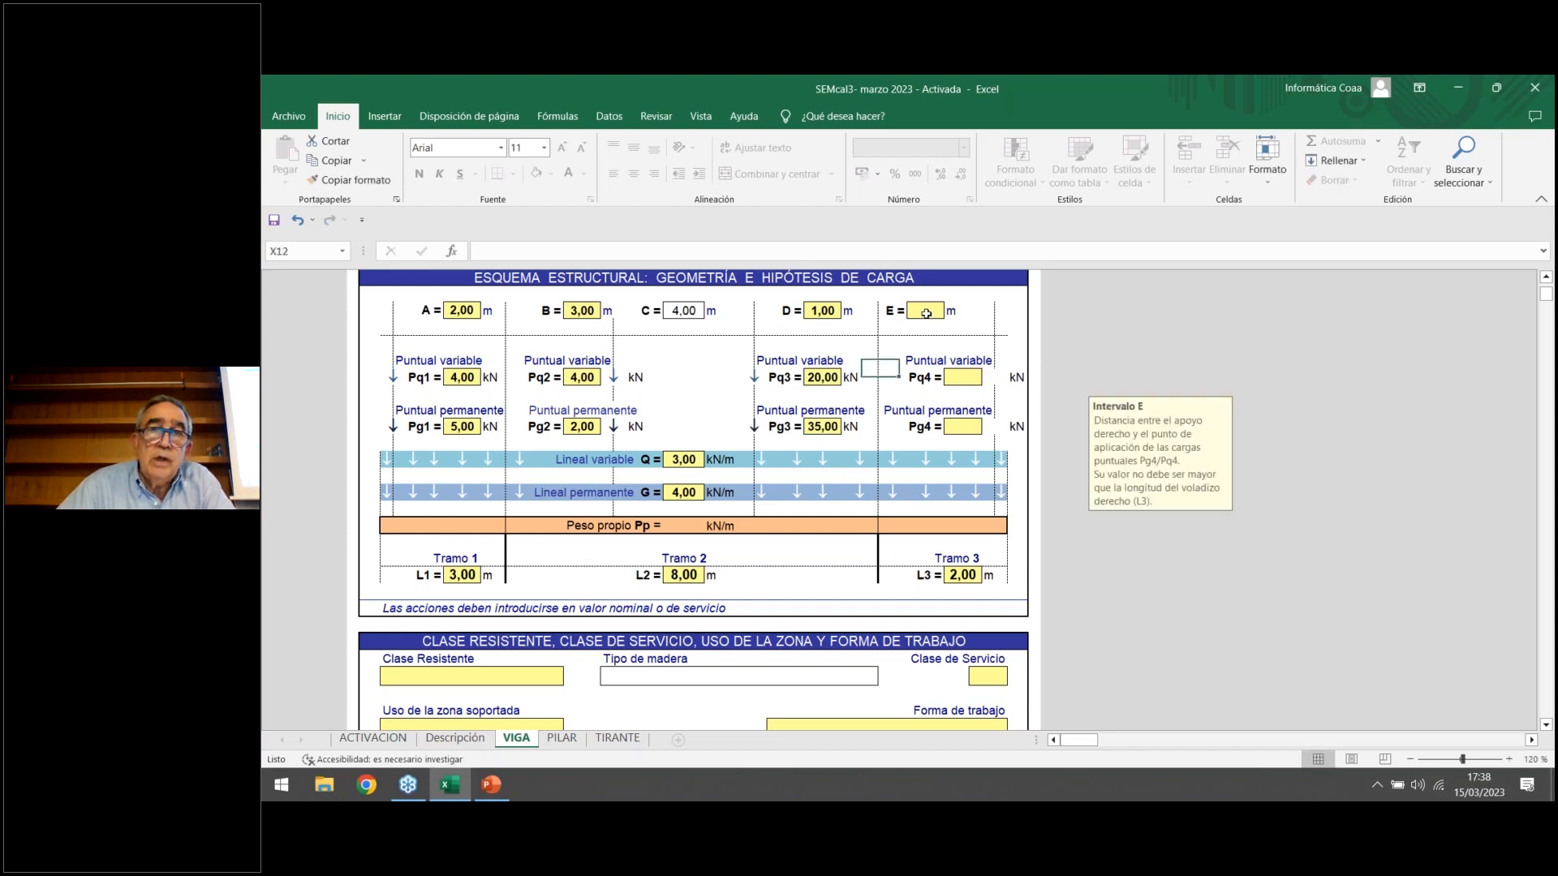
pyautogui.write('2')
pyautogui.press('Return')
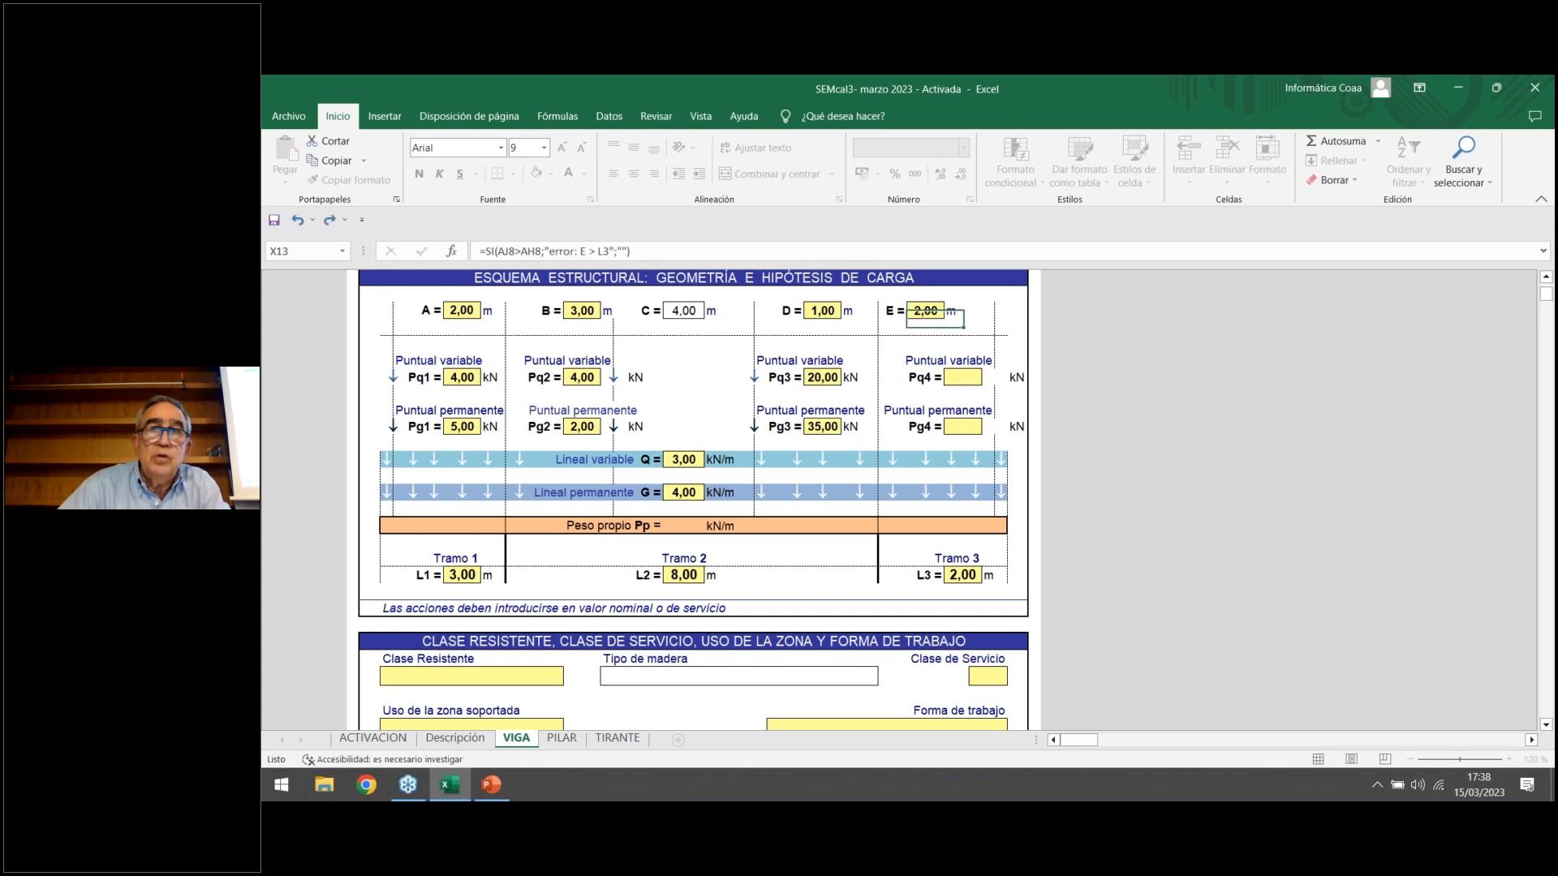
pyautogui.click(959, 376)
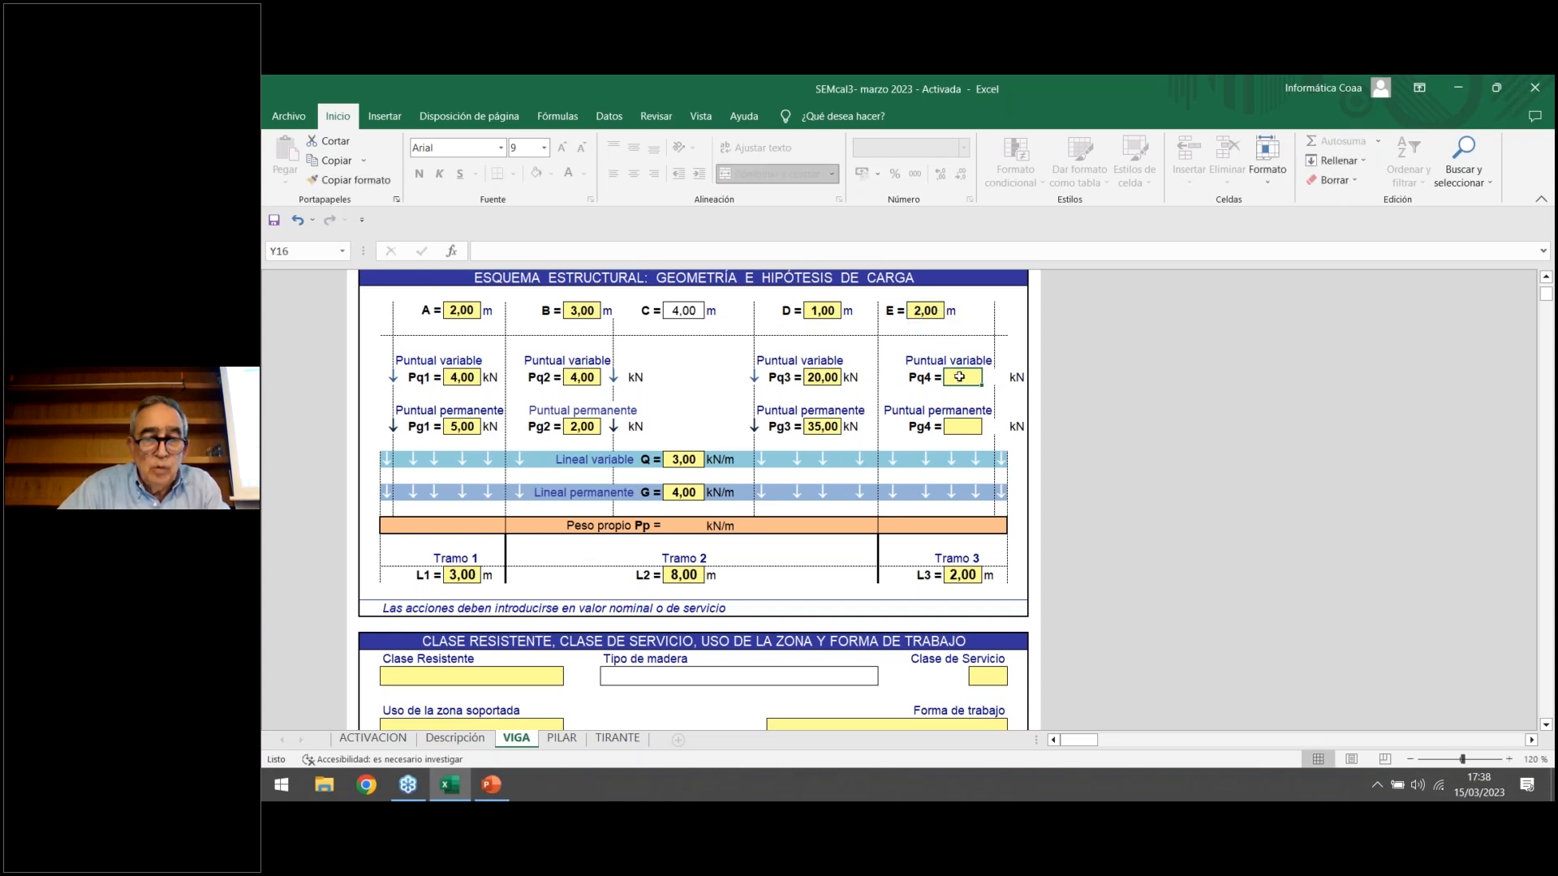
pyautogui.write('5')
pyautogui.press('Return')
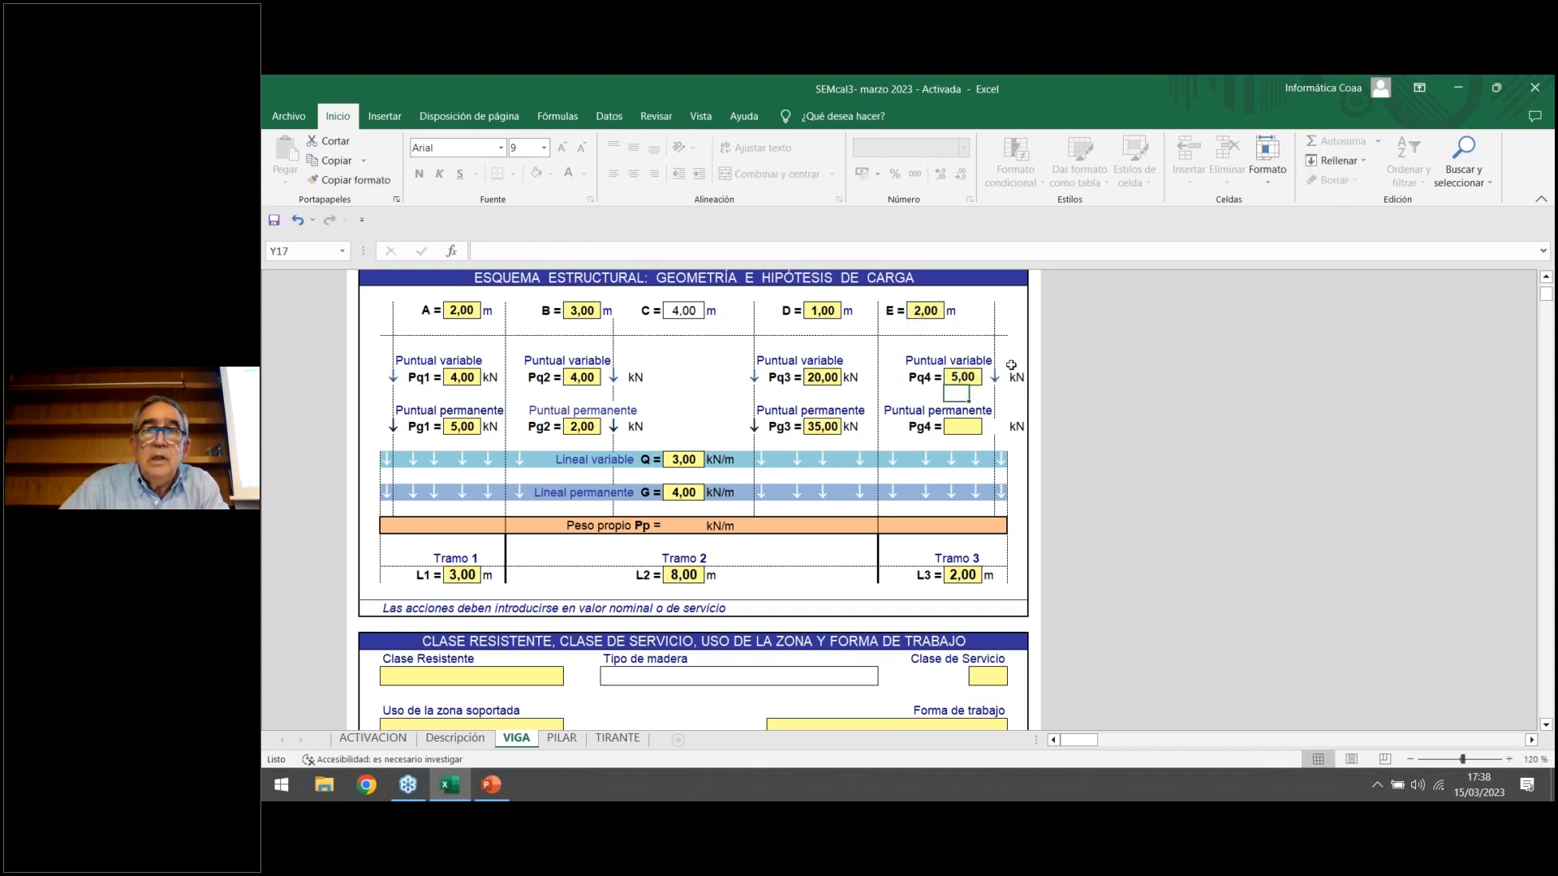
pyautogui.click(970, 424)
pyautogui.write('10')
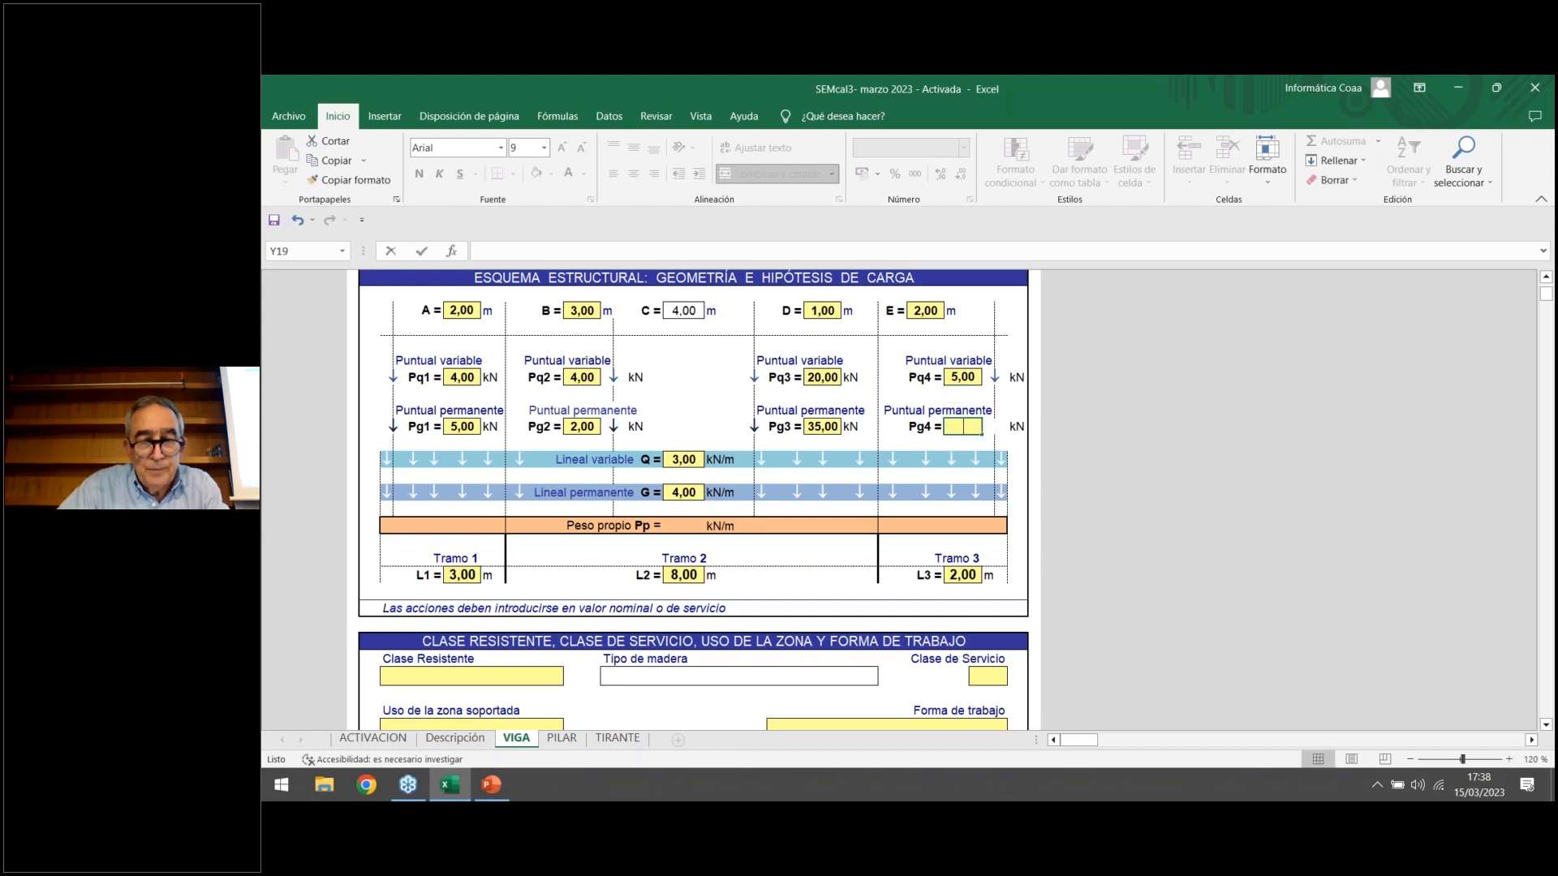
pyautogui.press('Return')
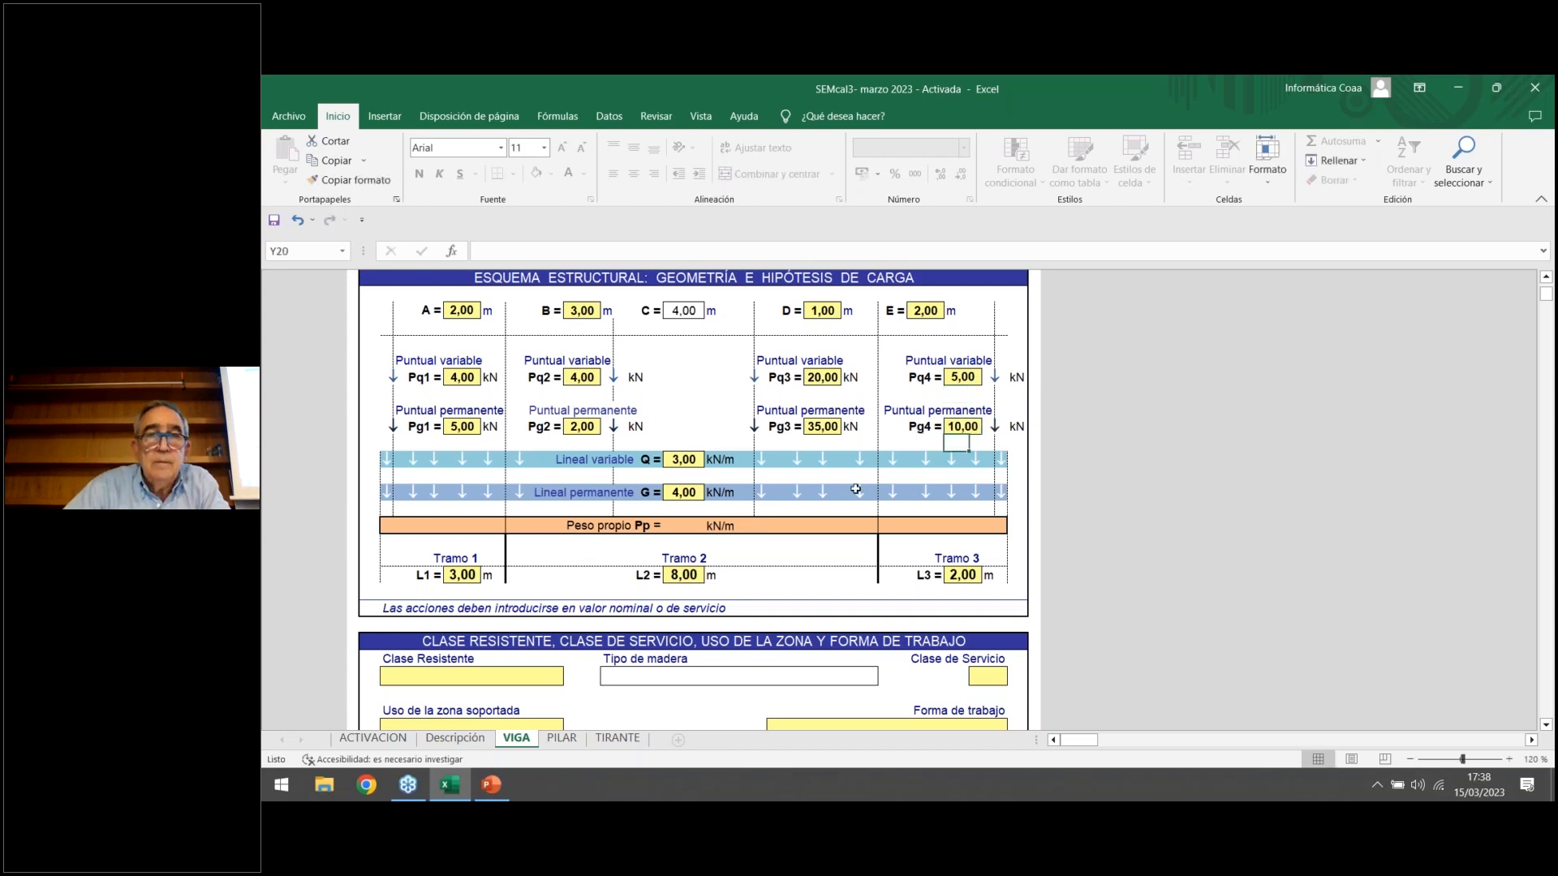
pyautogui.scroll(-1, 849, 437)
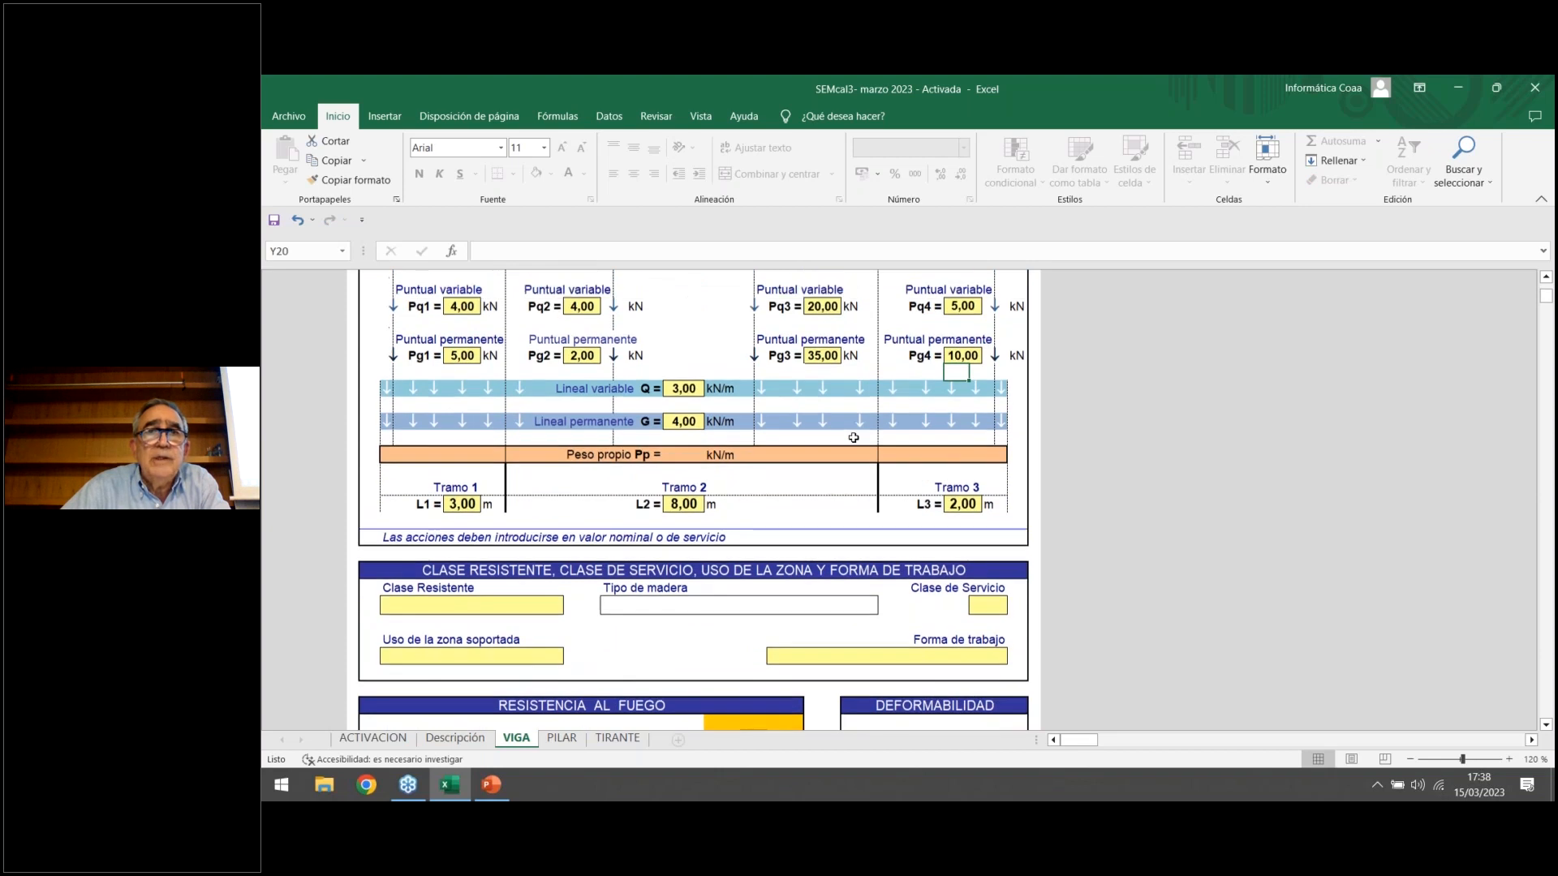
# Set the beam's timber strength class (Clase Resistente) to hardwood class D30.
pyautogui.scroll(1, 853, 437)
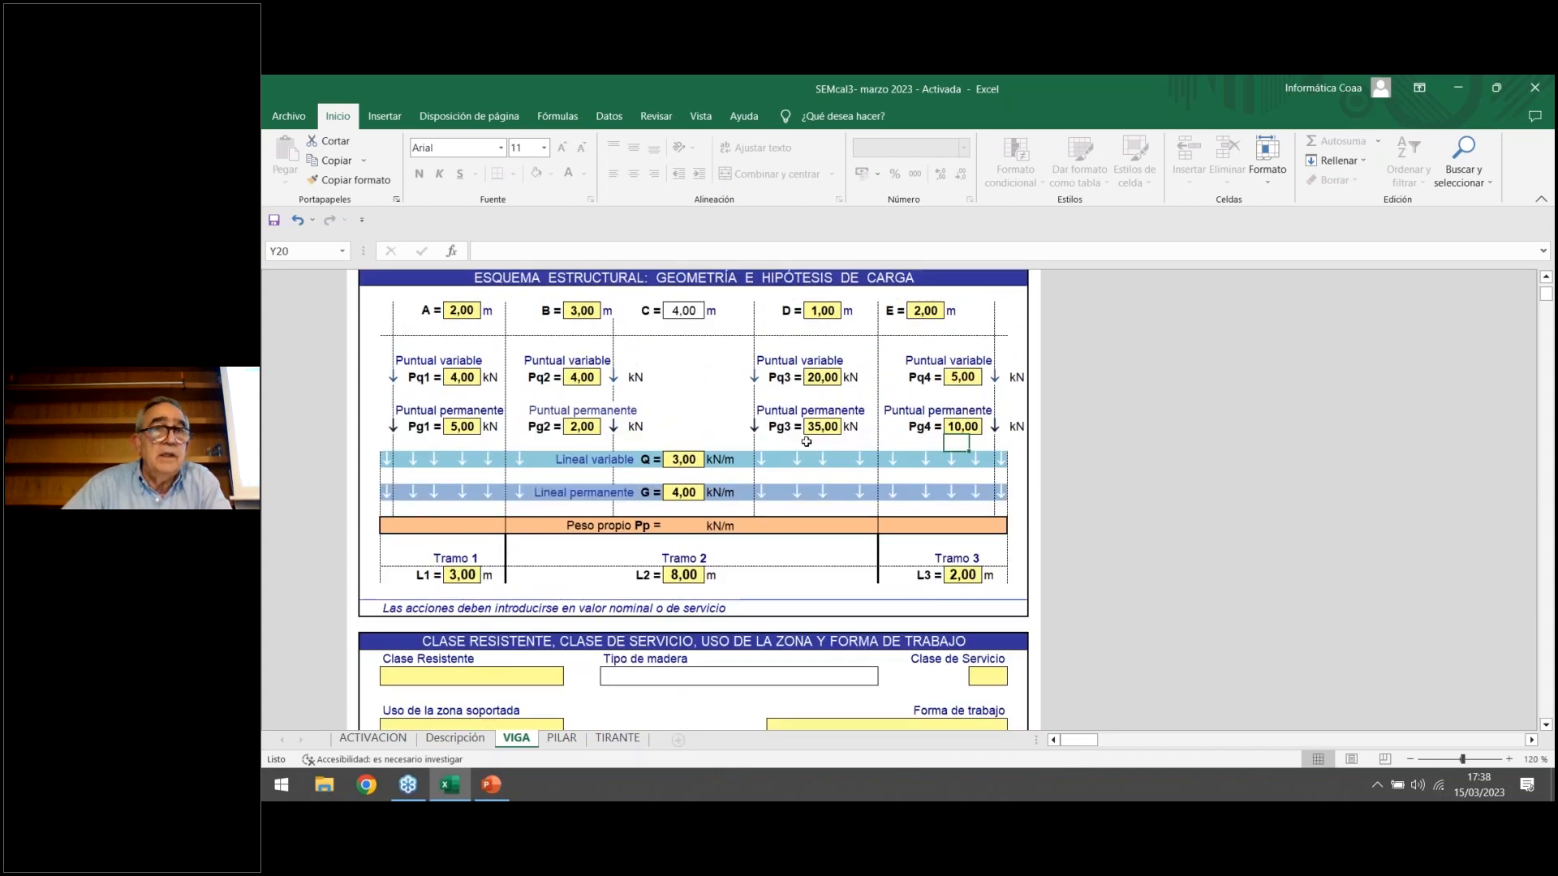
pyautogui.scroll(-3, 806, 442)
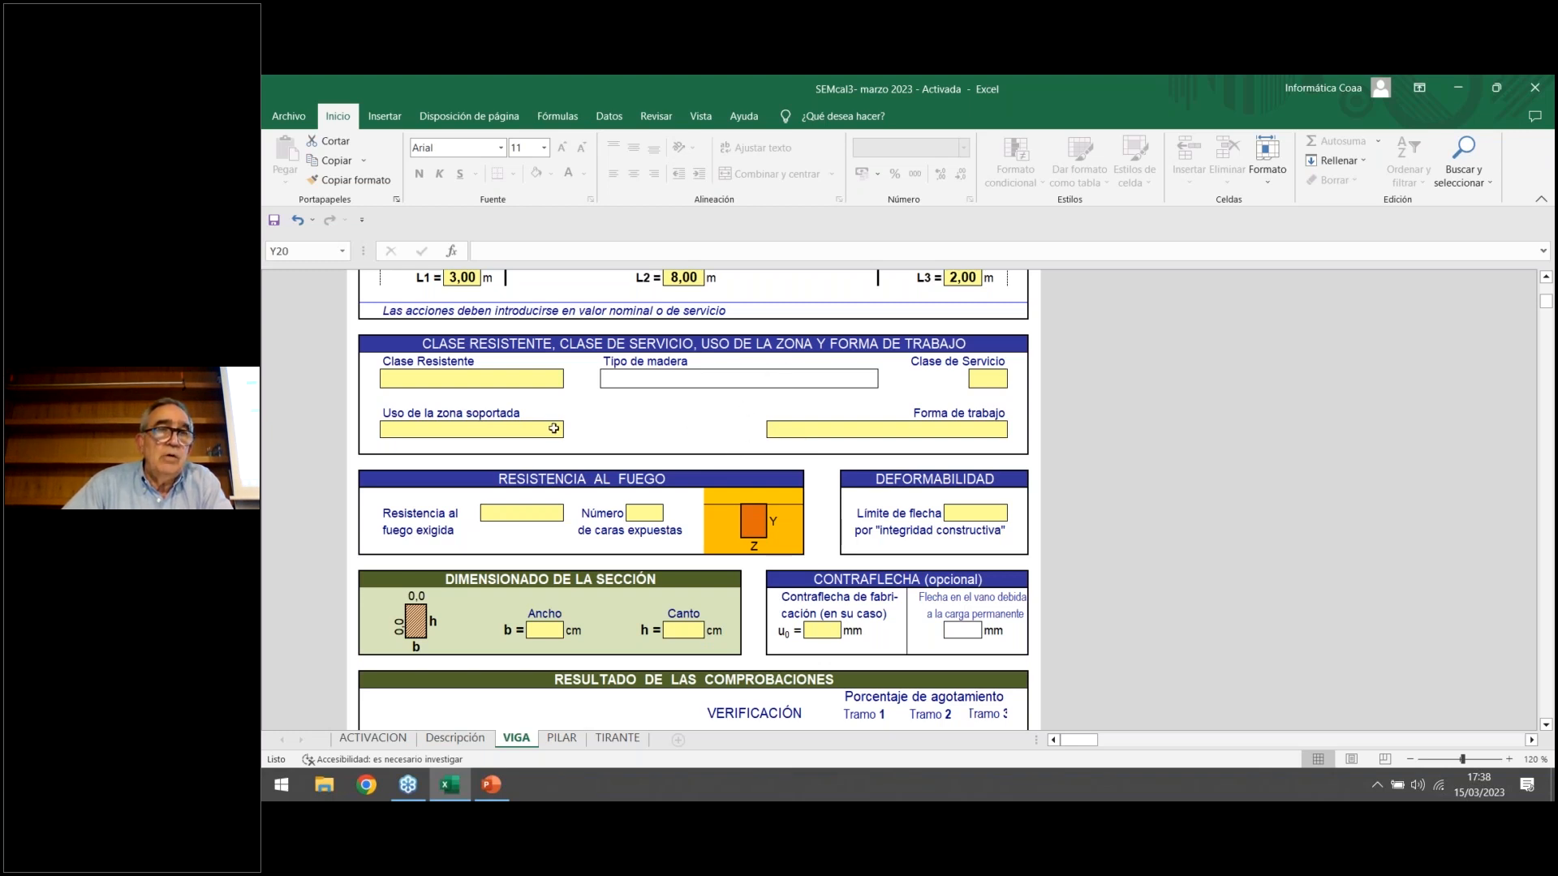
pyautogui.click(506, 377)
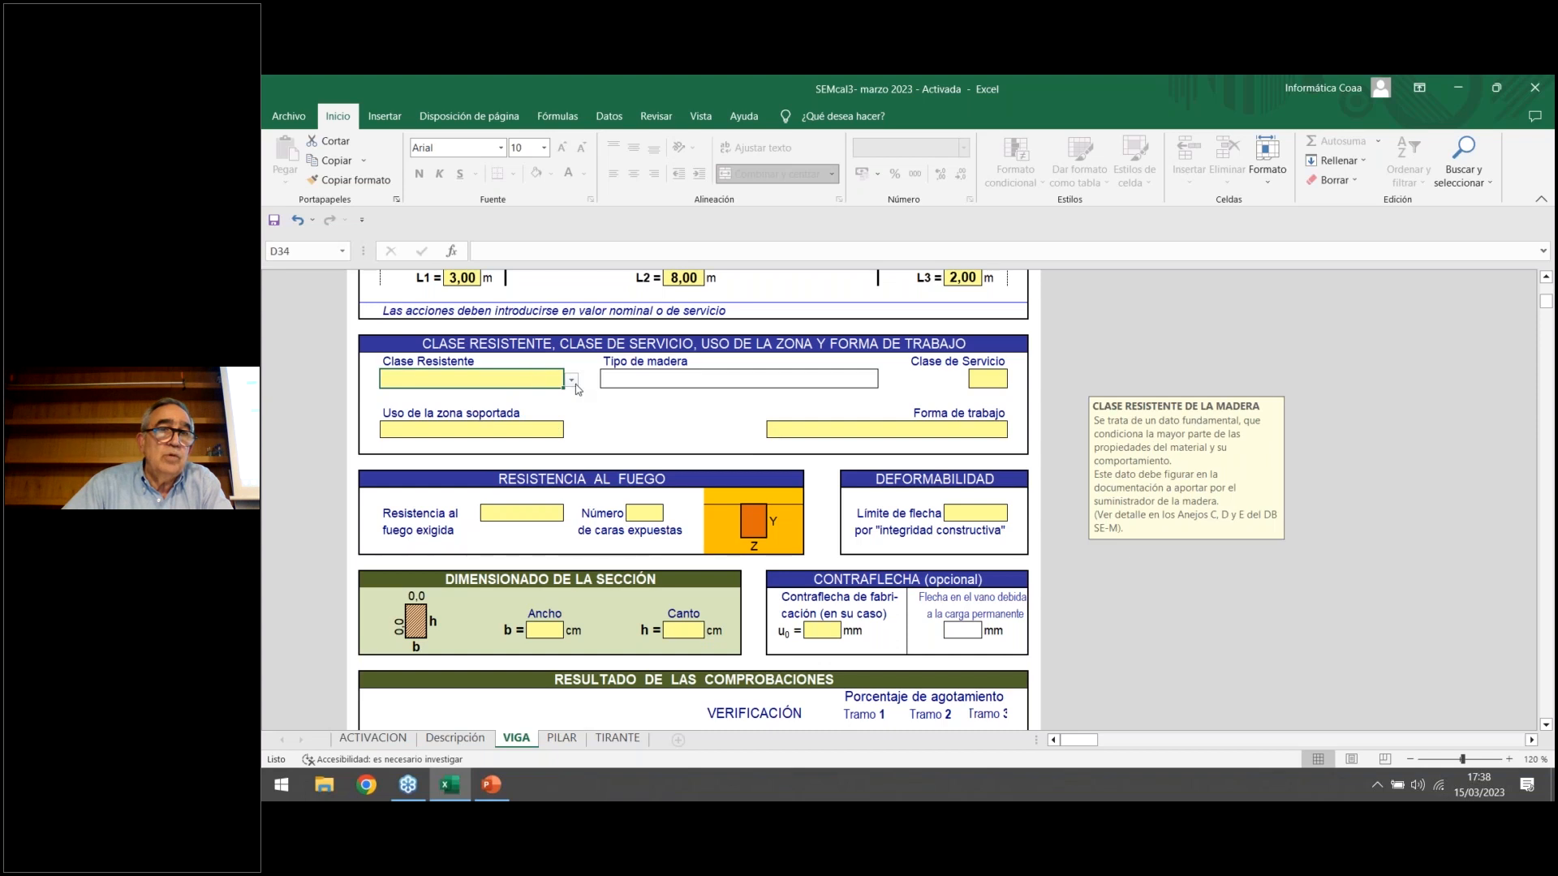
pyautogui.click(572, 381)
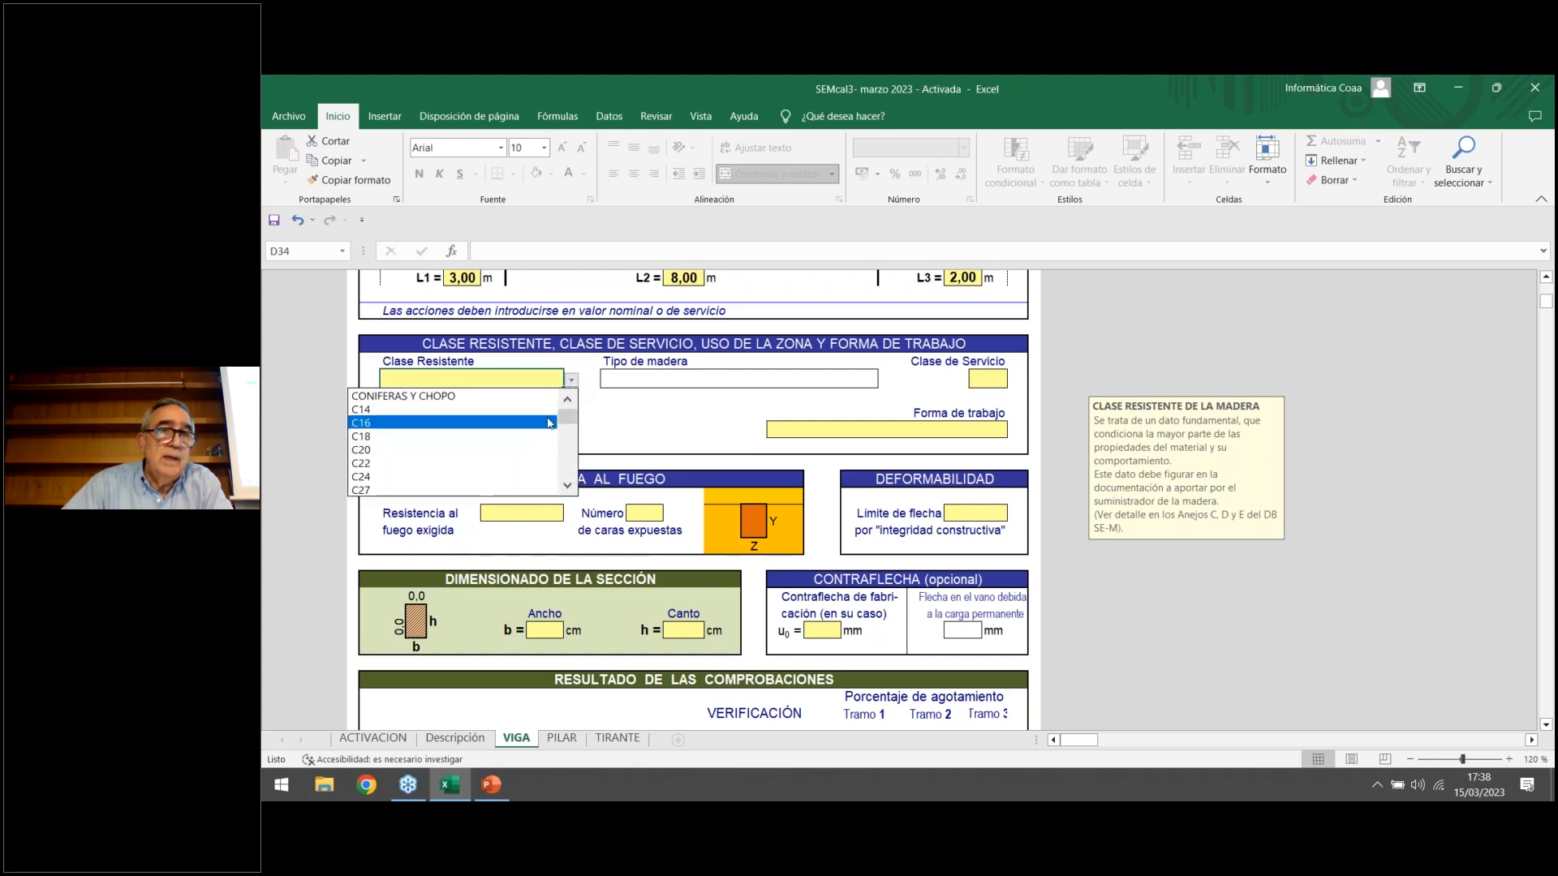
pyautogui.moveTo(572, 419); pyautogui.dragTo(571, 438)
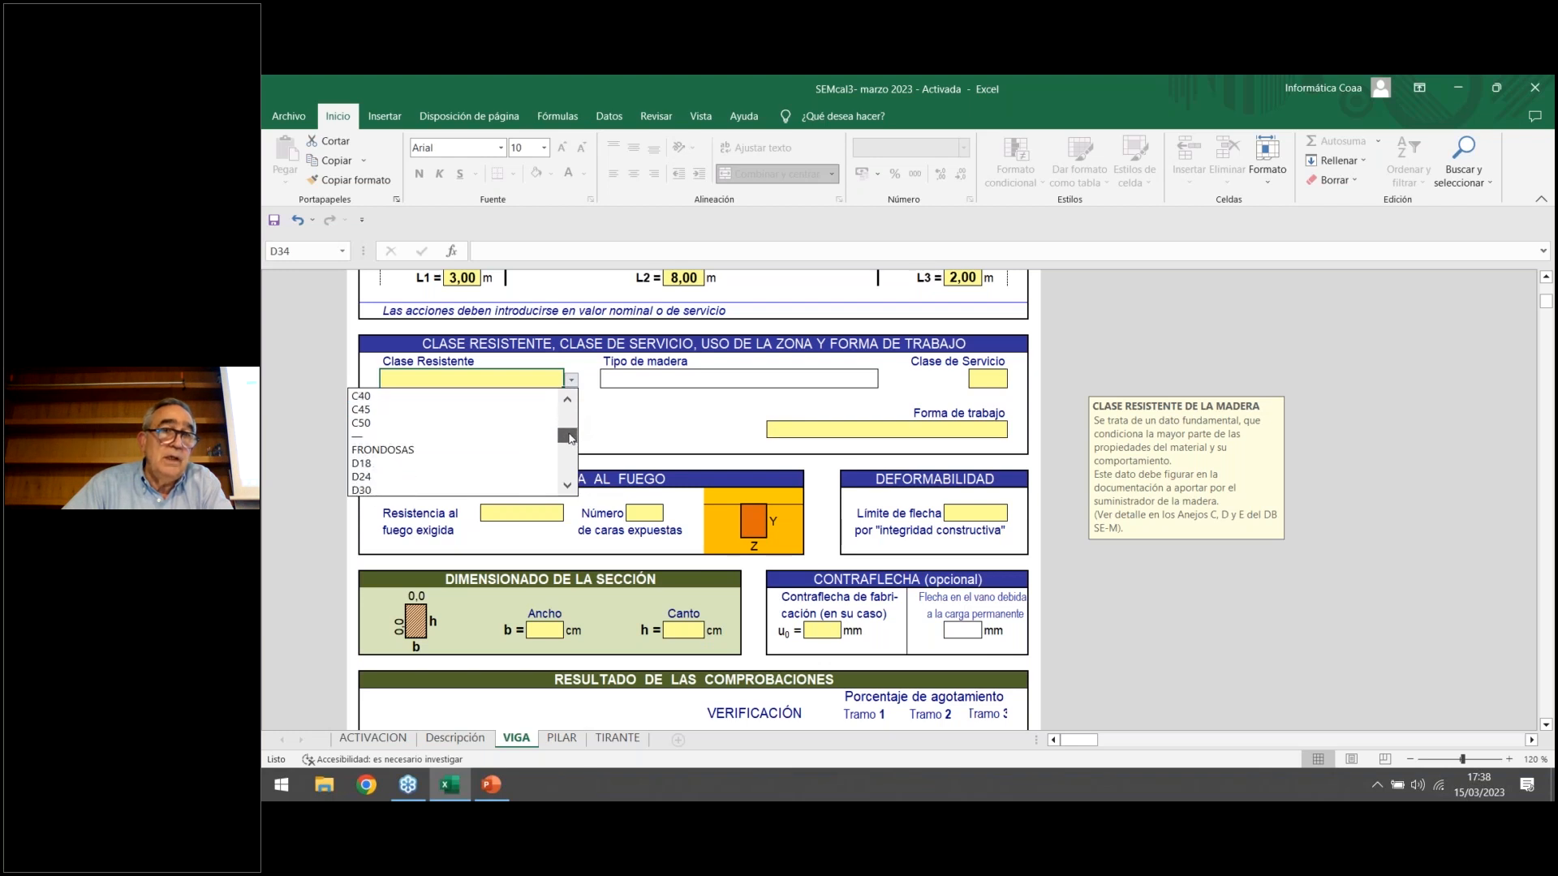
pyautogui.moveTo(570, 438); pyautogui.dragTo(570, 438)
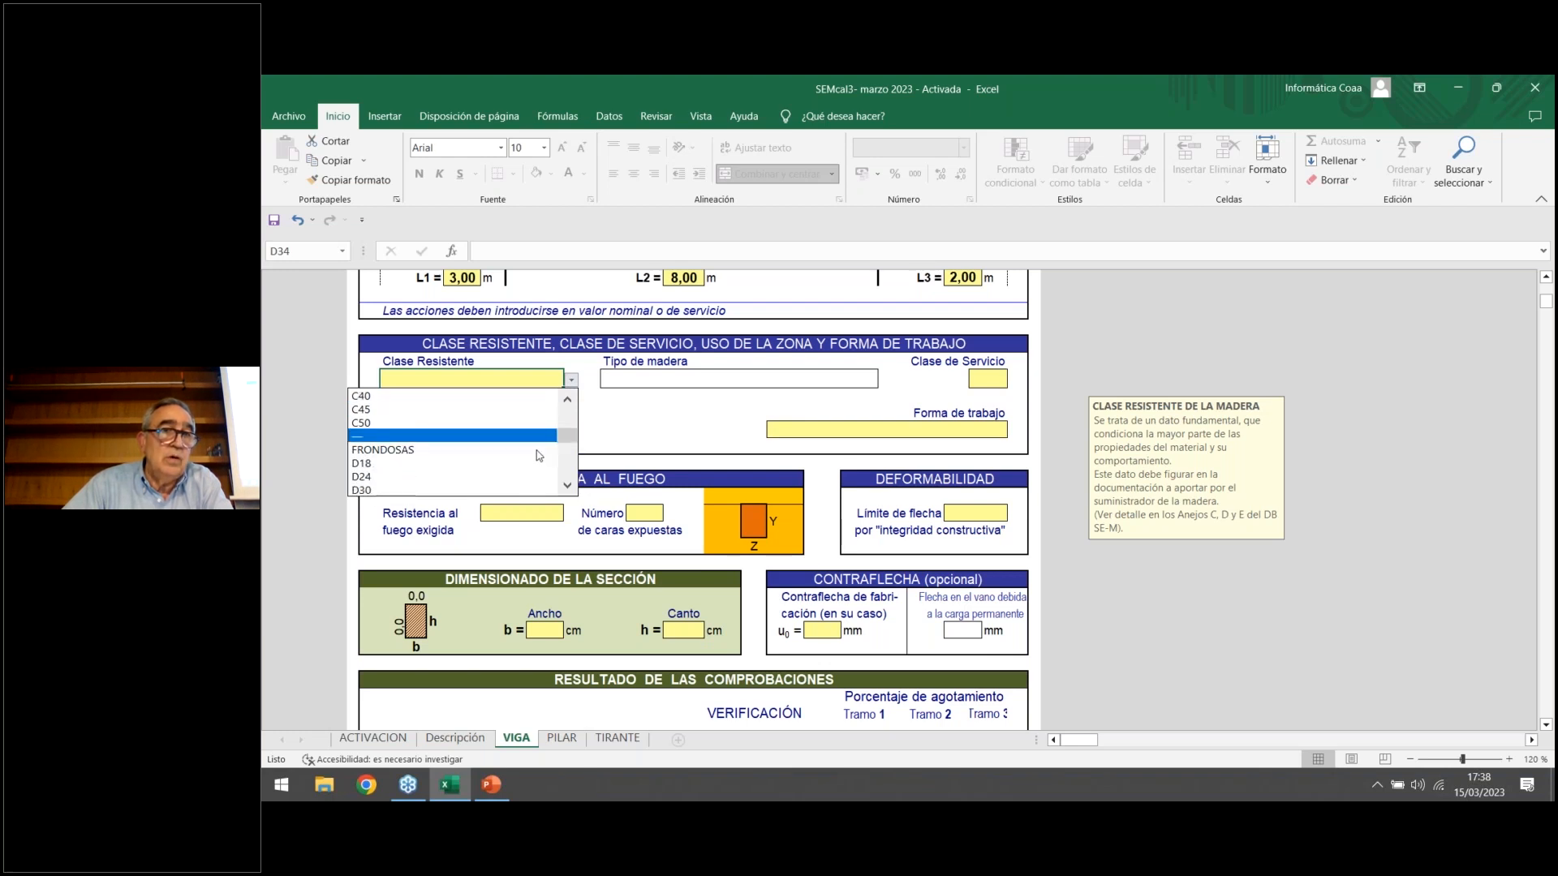
pyautogui.click(408, 491)
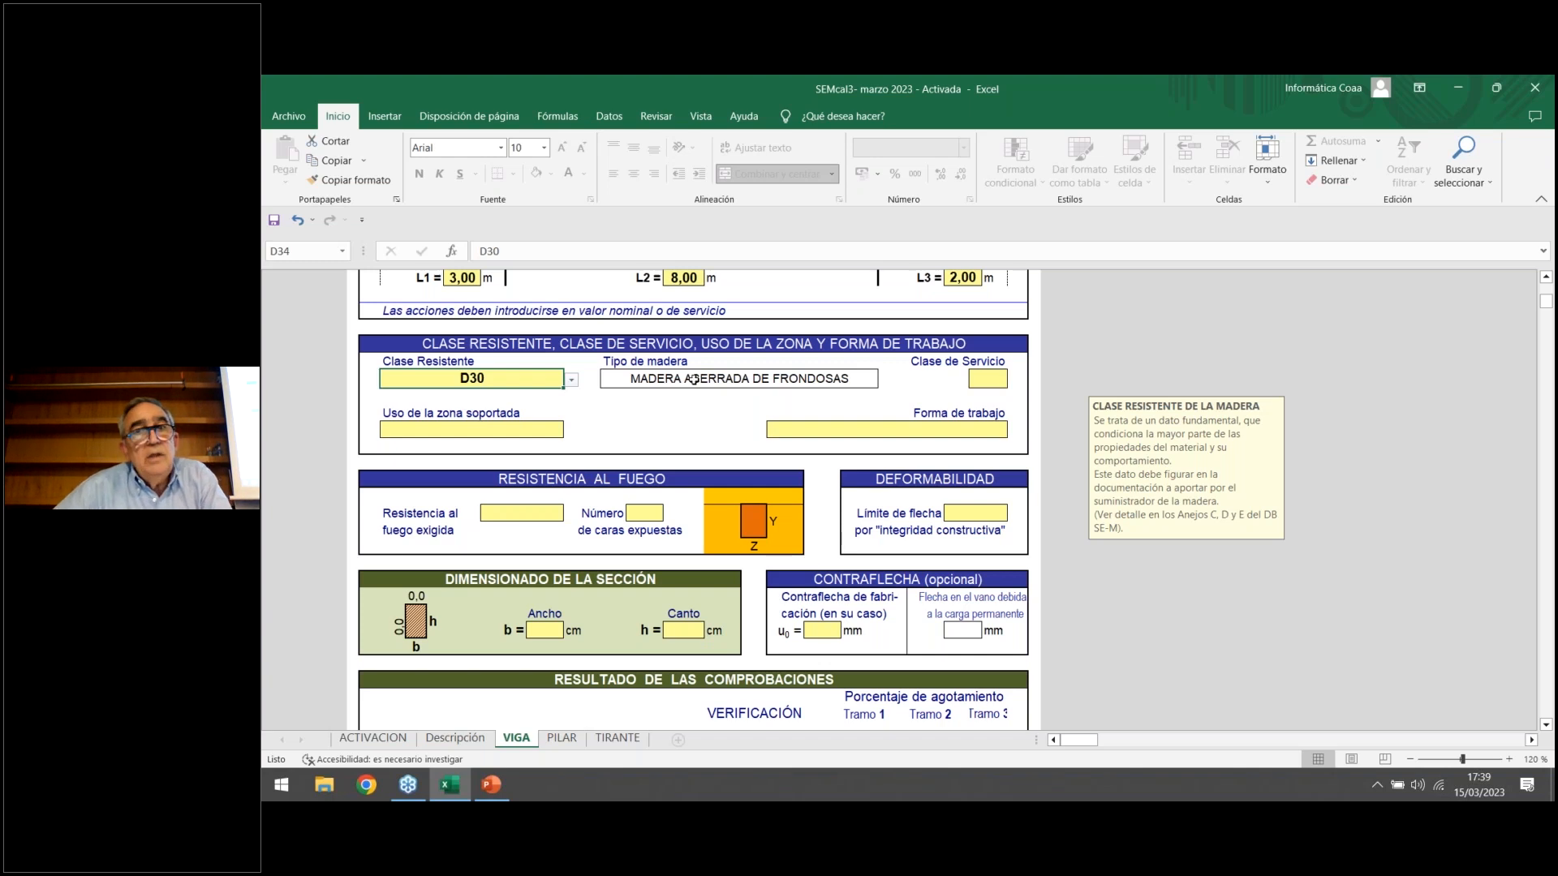
# Set the service class to 2 and the use of the supported area to Administrativo.
pyautogui.click(990, 380)
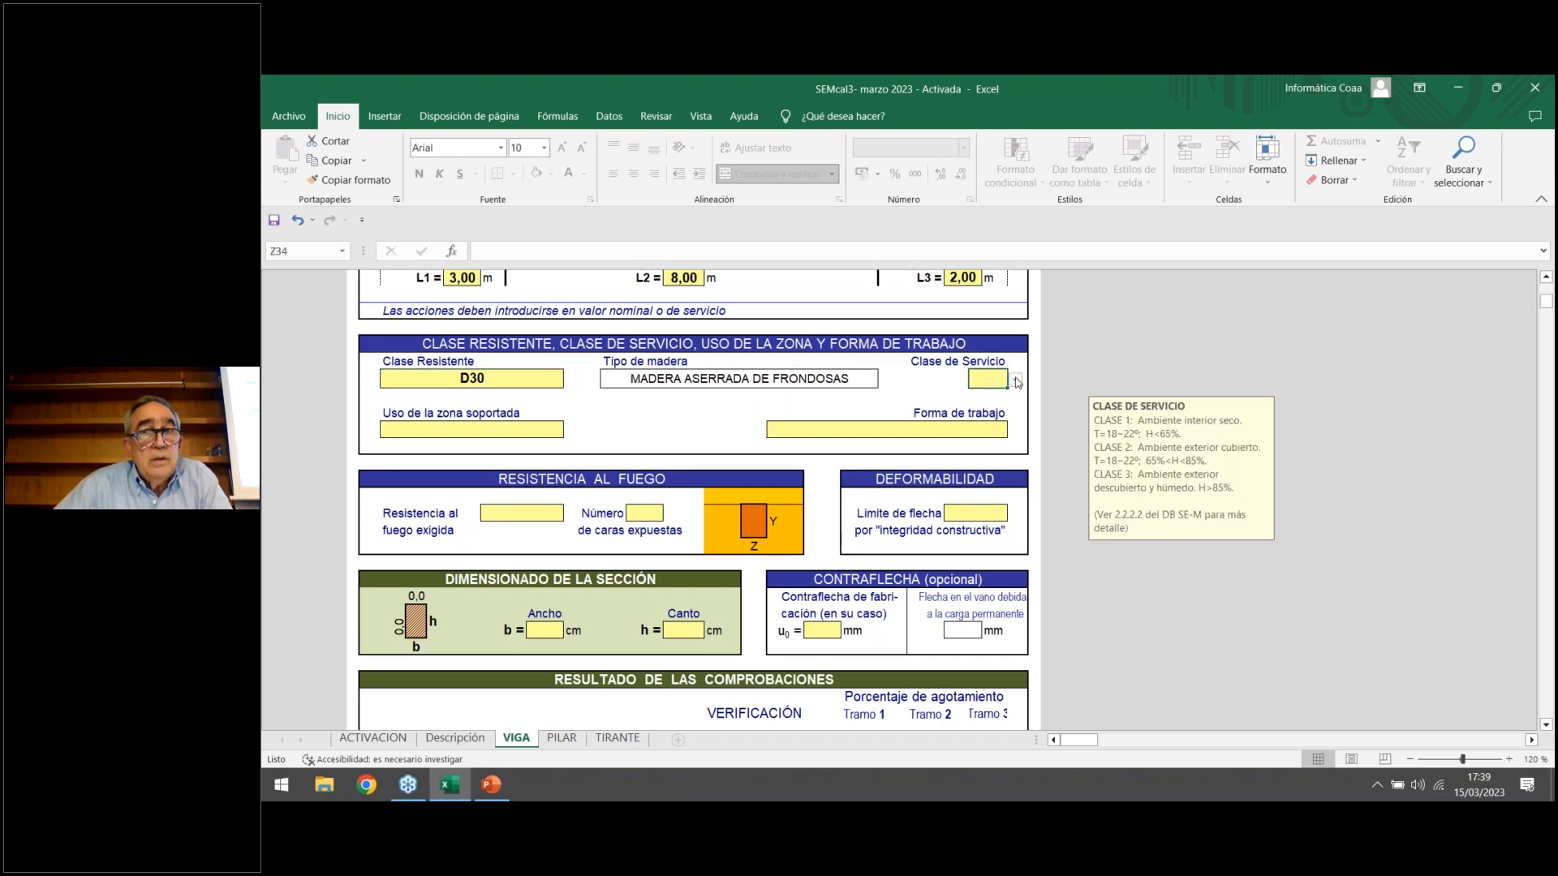
pyautogui.click(1017, 383)
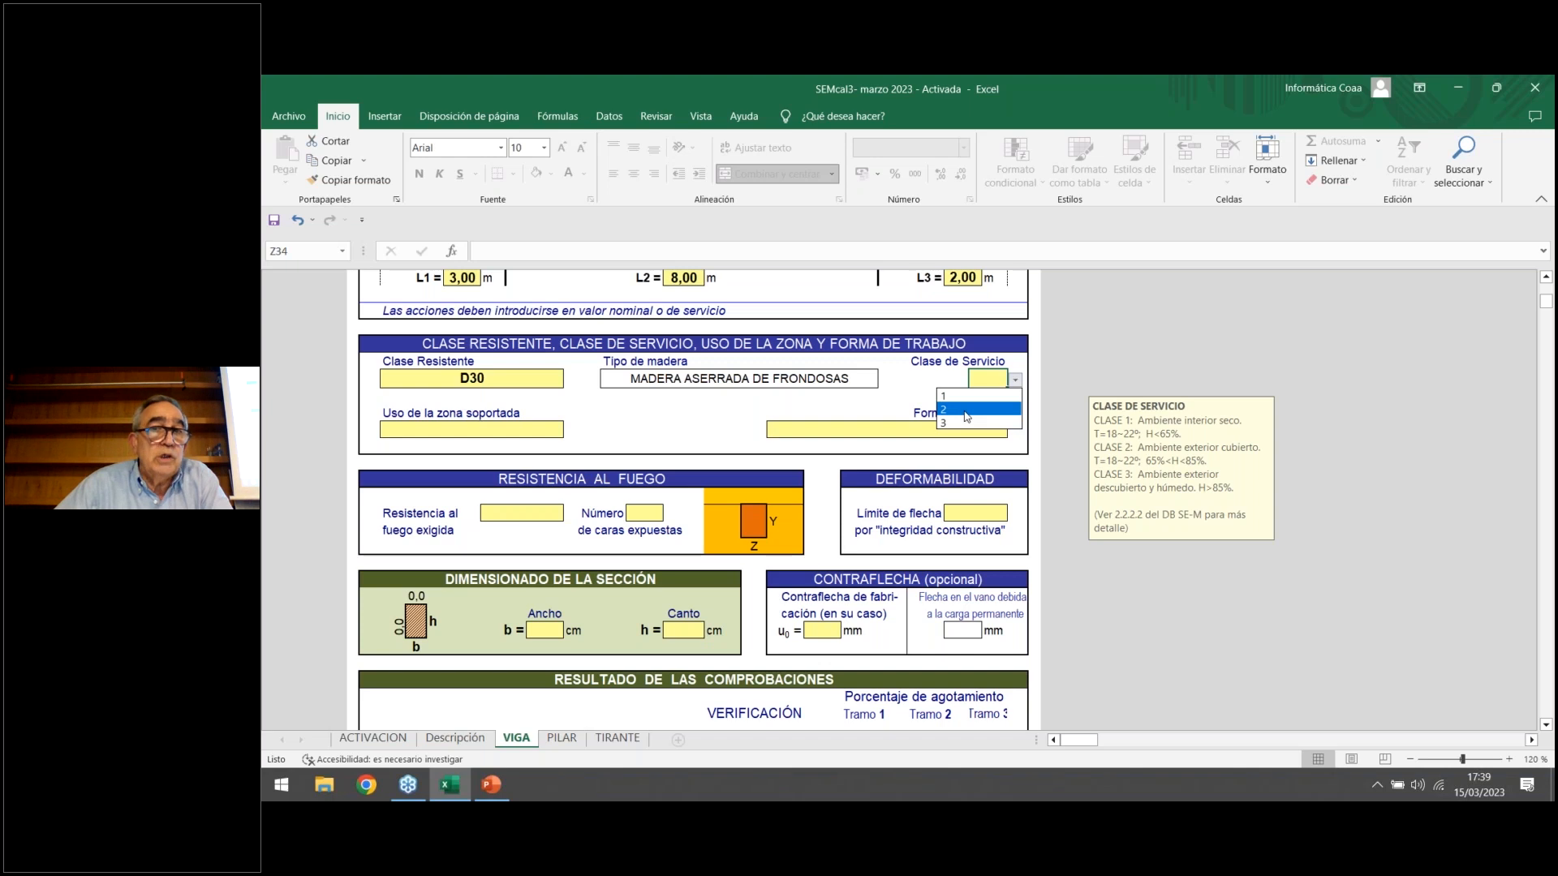
pyautogui.click(967, 415)
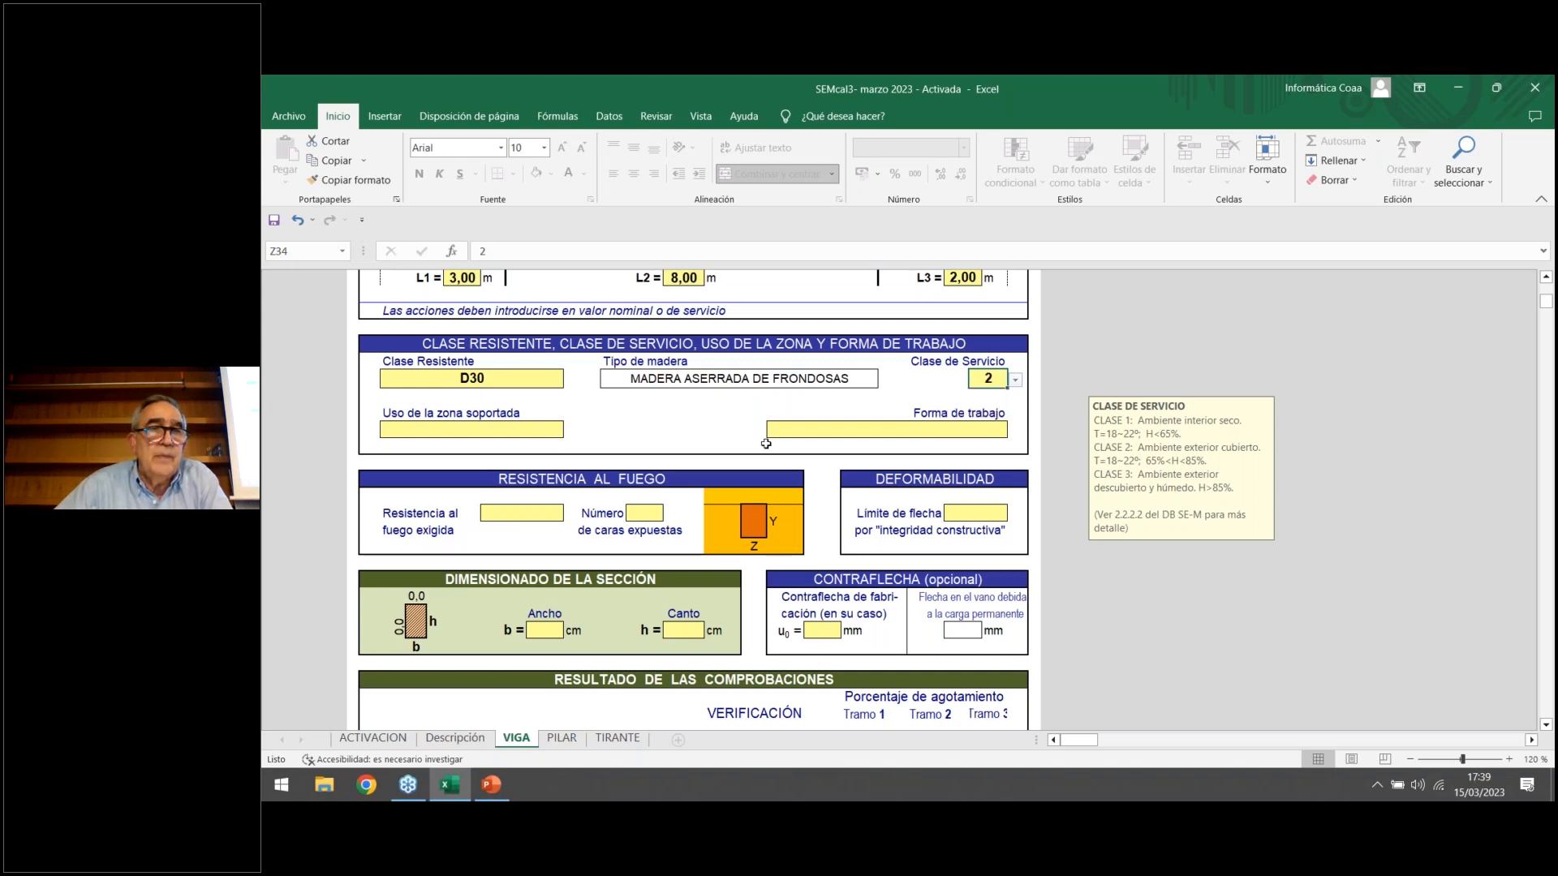
pyautogui.click(525, 429)
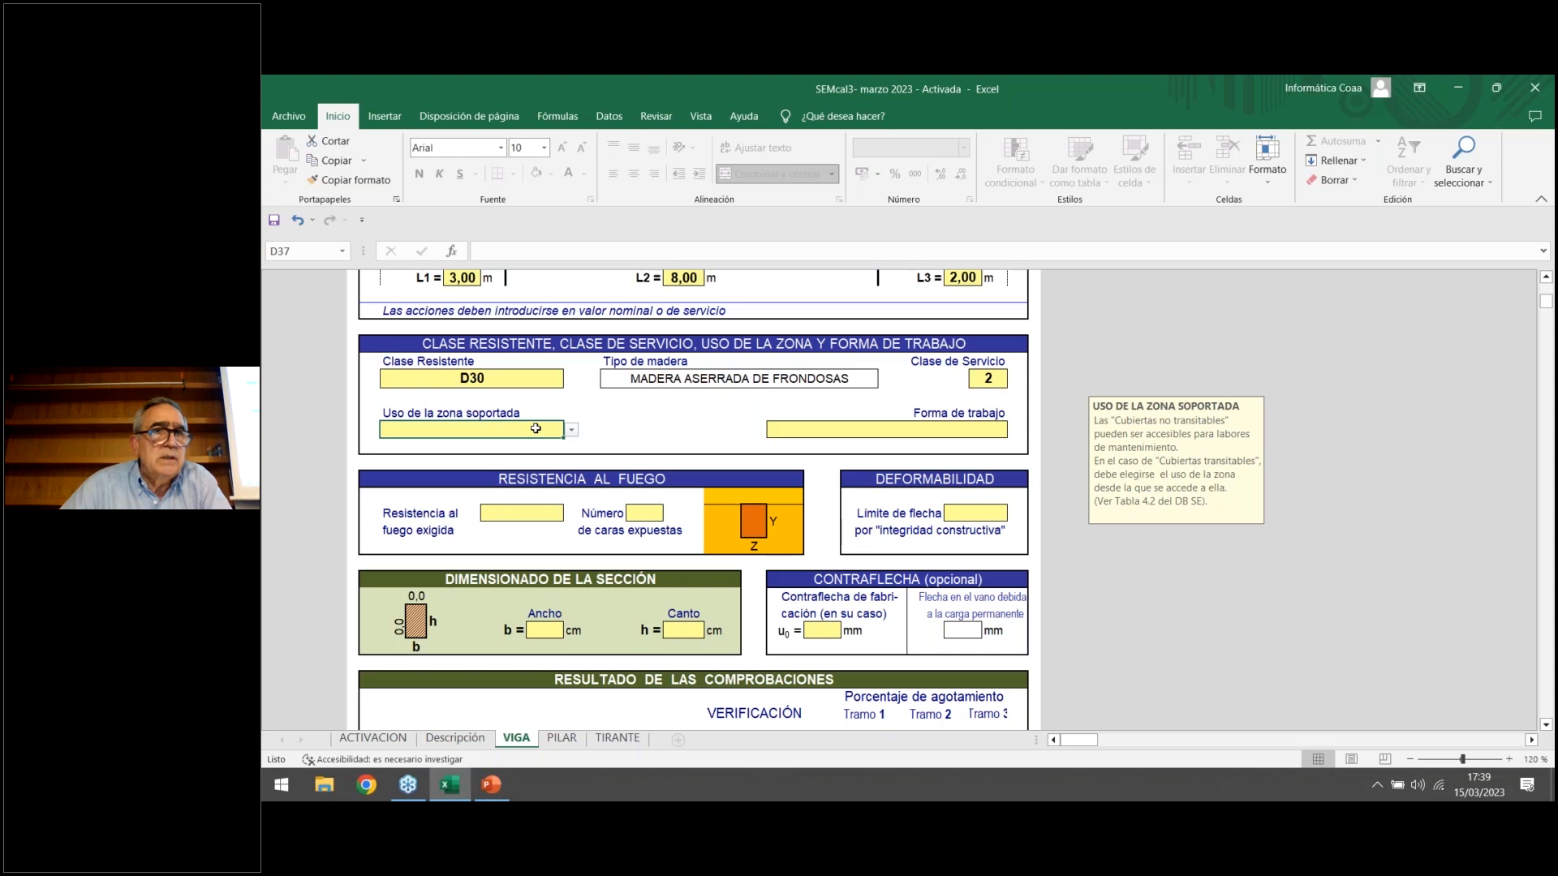
pyautogui.click(572, 431)
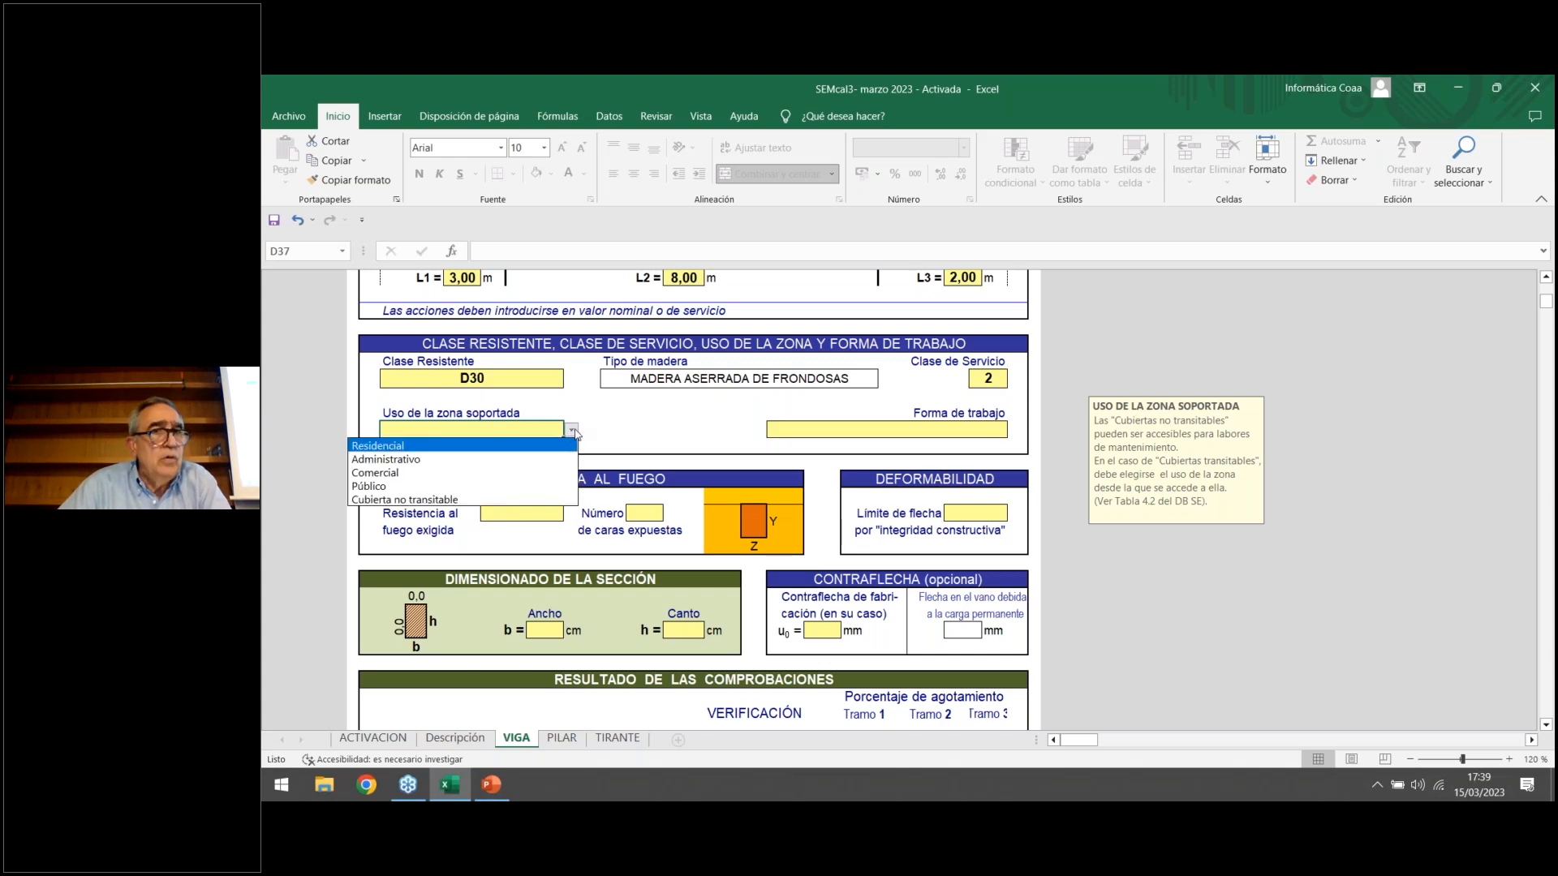
pyautogui.click(468, 459)
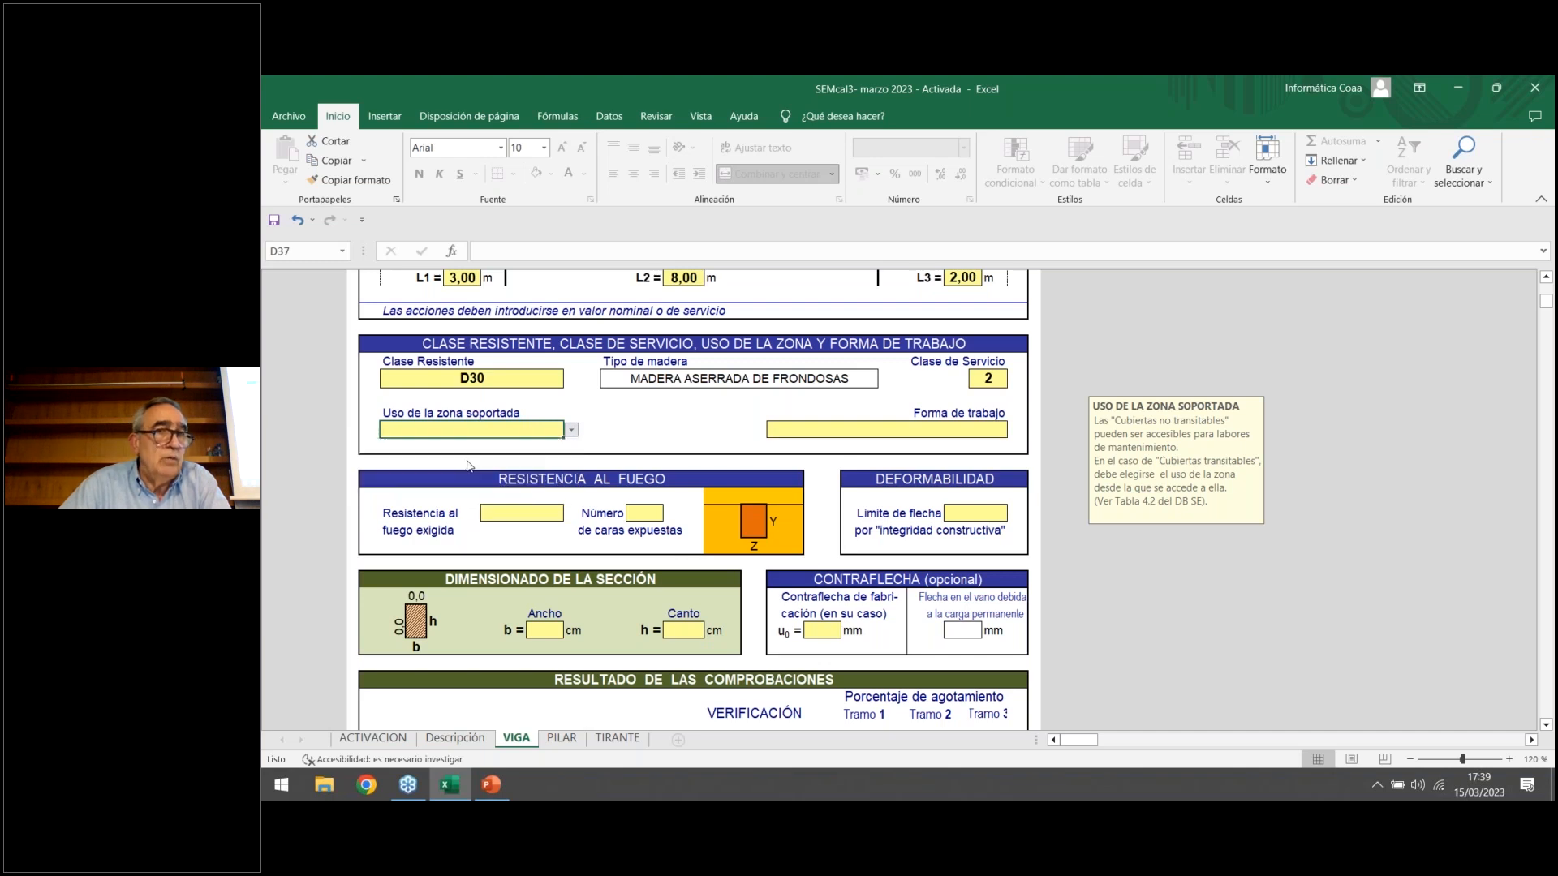
# Define the beam's working mode (Forma de trabajo) as Elemento aislado.
pyautogui.click(937, 426)
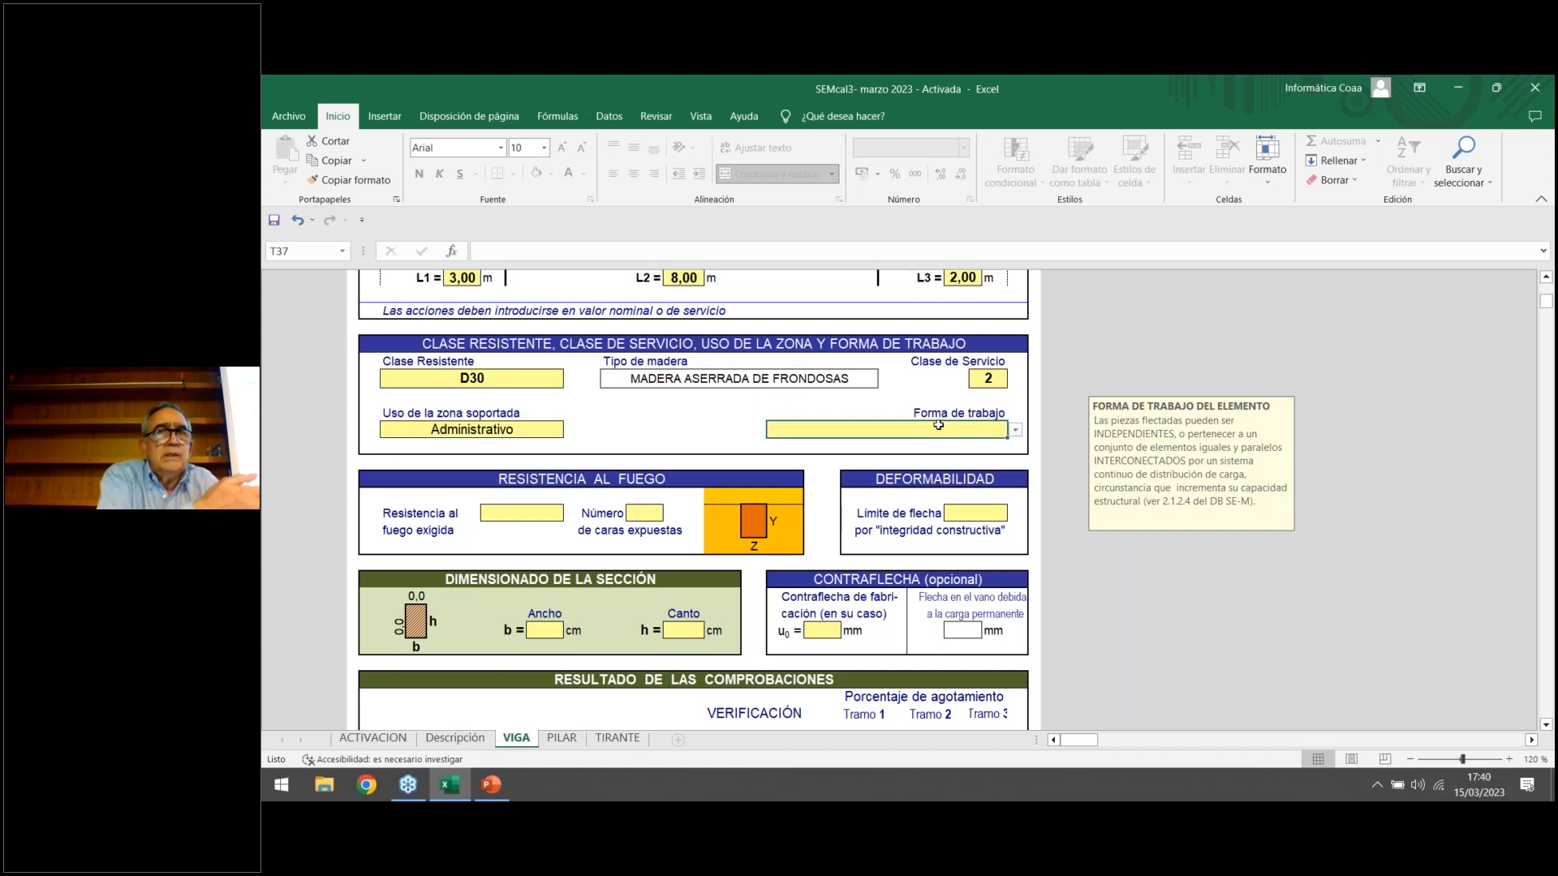
pyautogui.click(1015, 430)
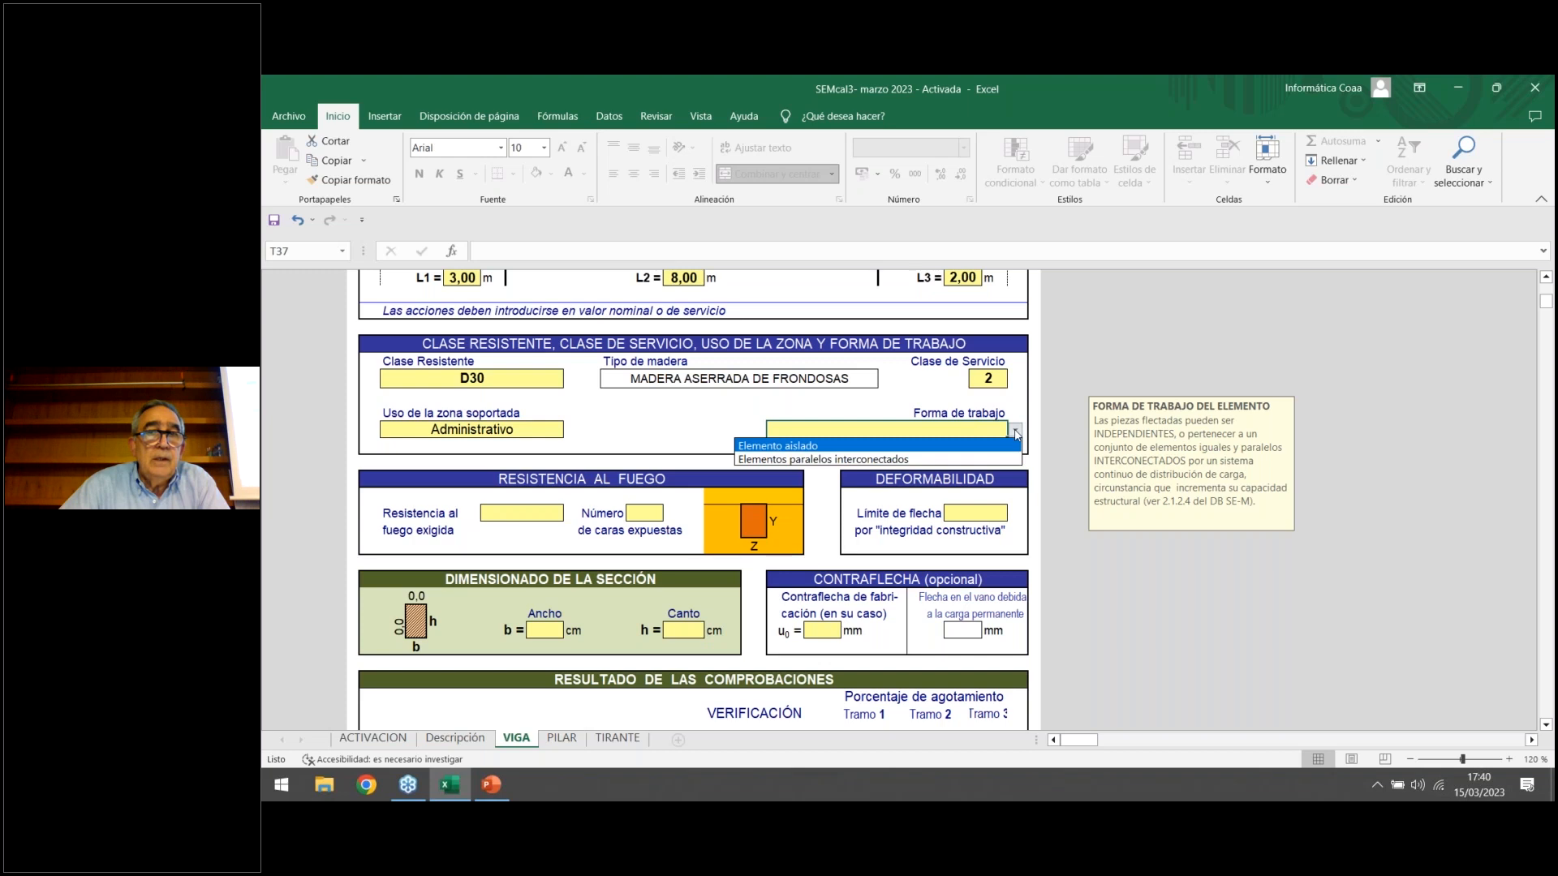
pyautogui.click(863, 448)
# Set the required fire resistance of the beam to R 90.
pyautogui.scroll(-1, 966, 442)
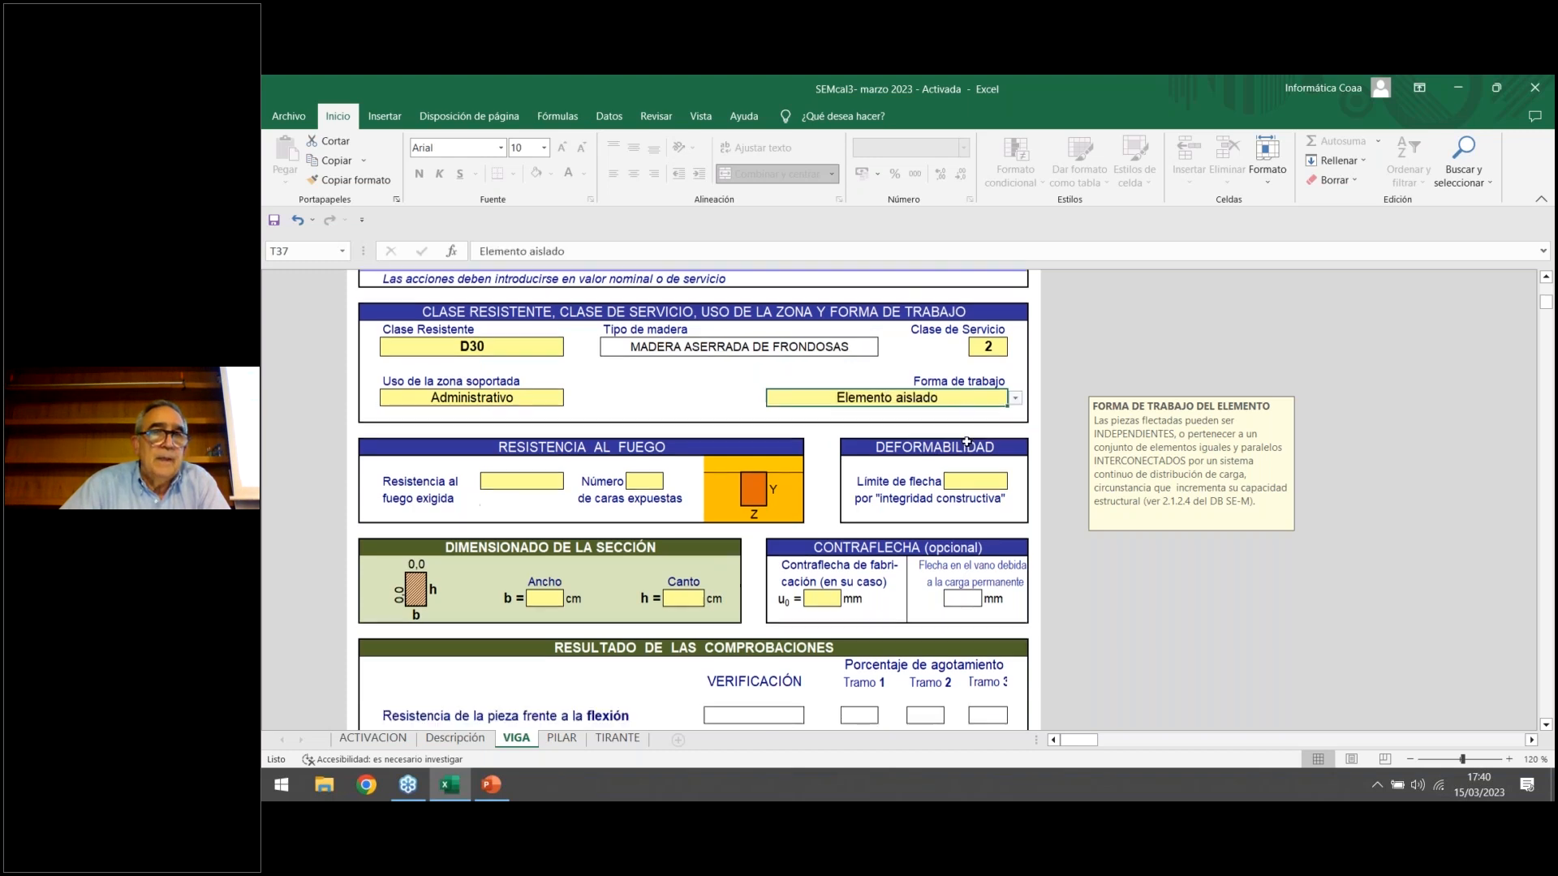
pyautogui.scroll(-2, 967, 442)
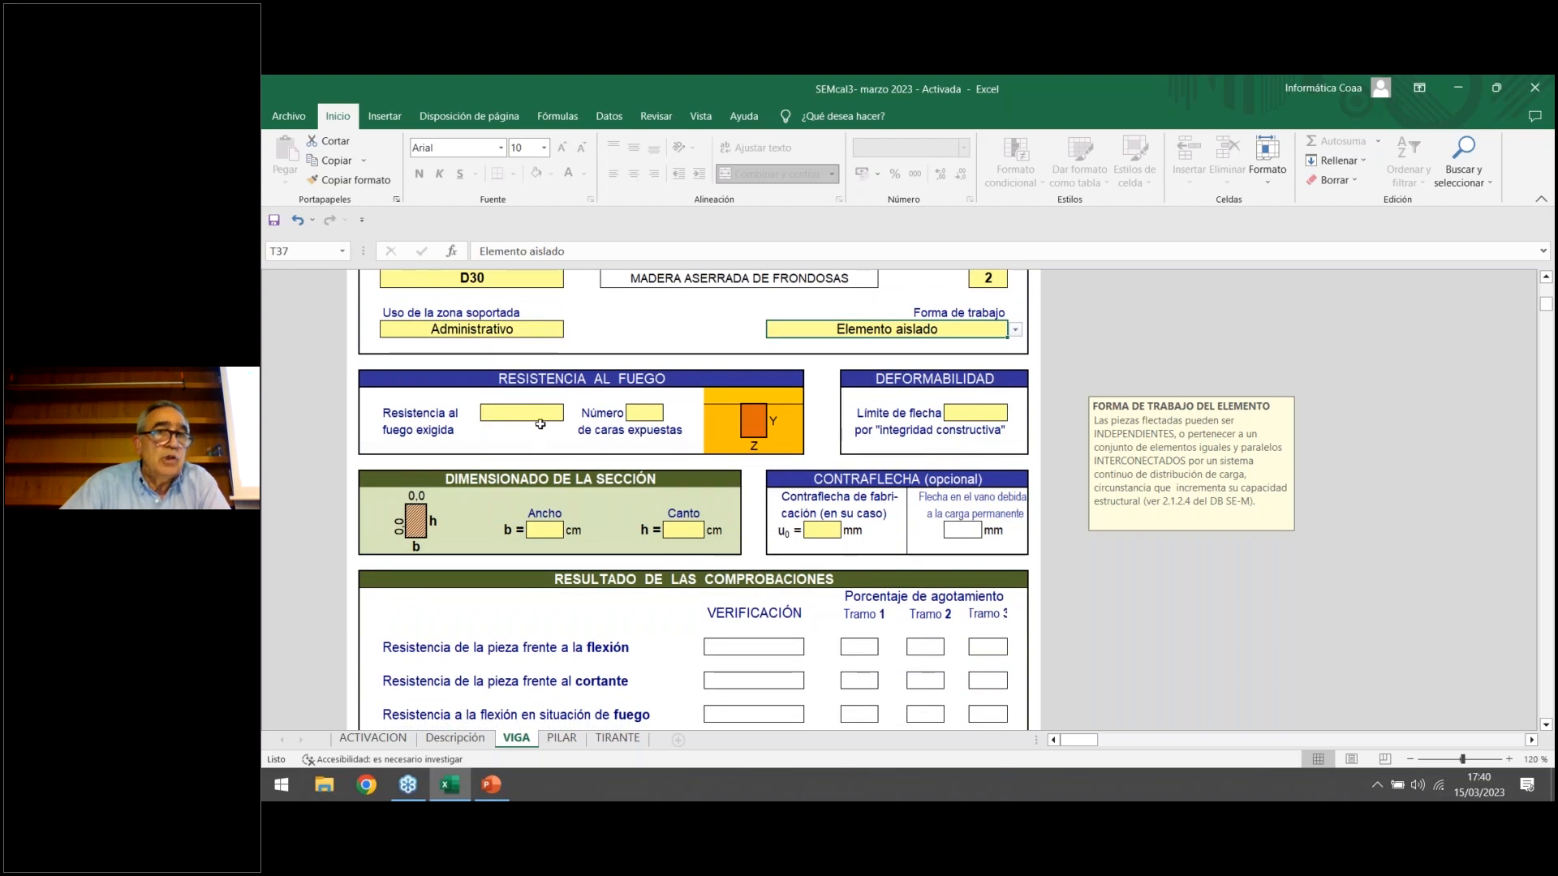
pyautogui.scroll(1, 540, 424)
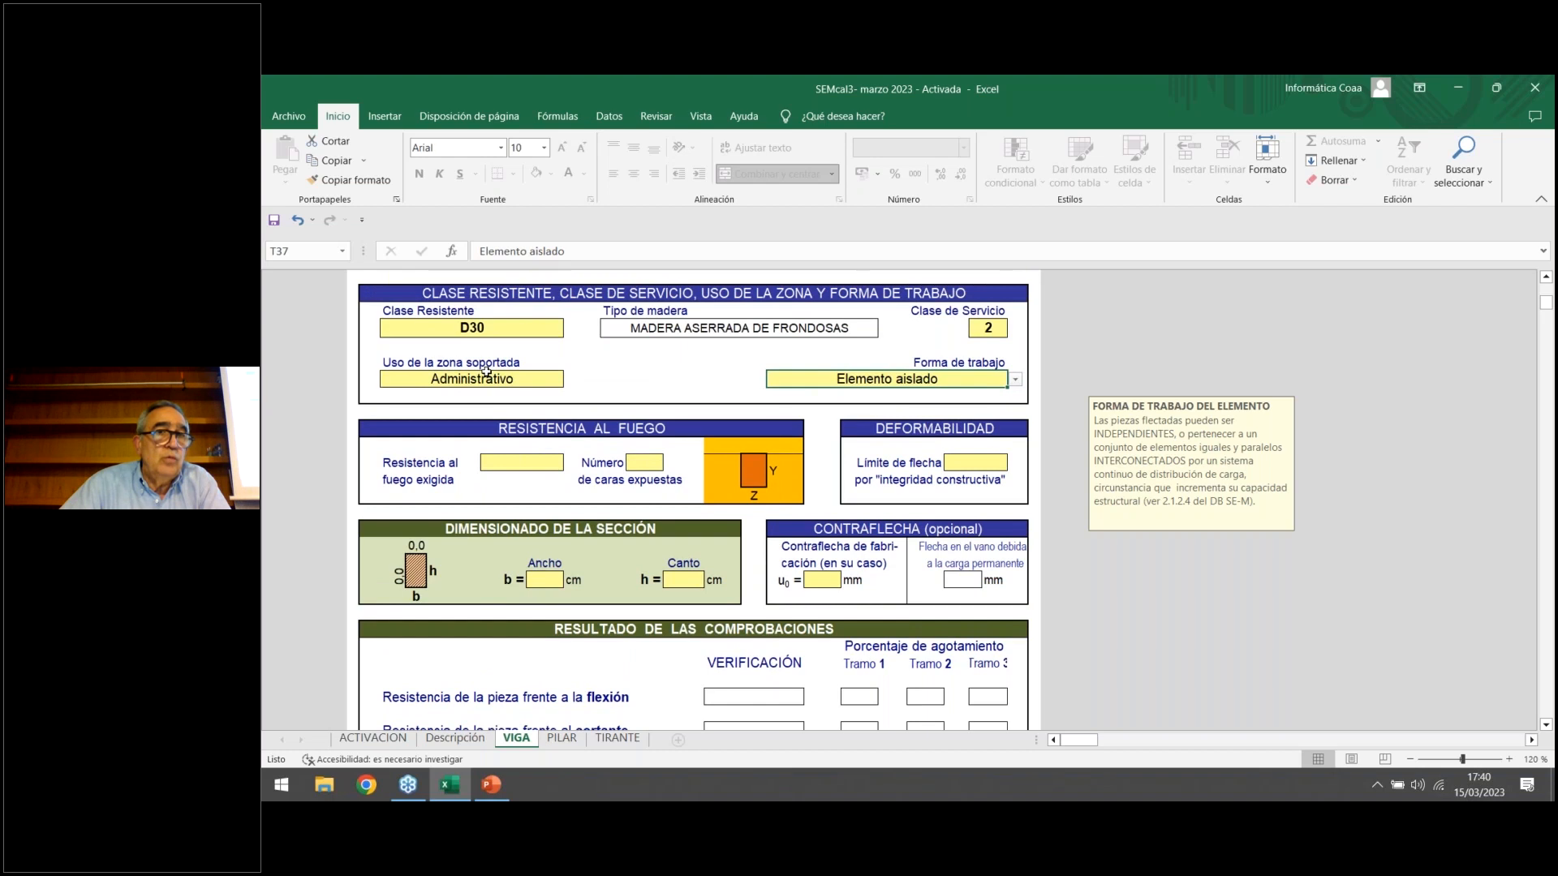
pyautogui.click(520, 461)
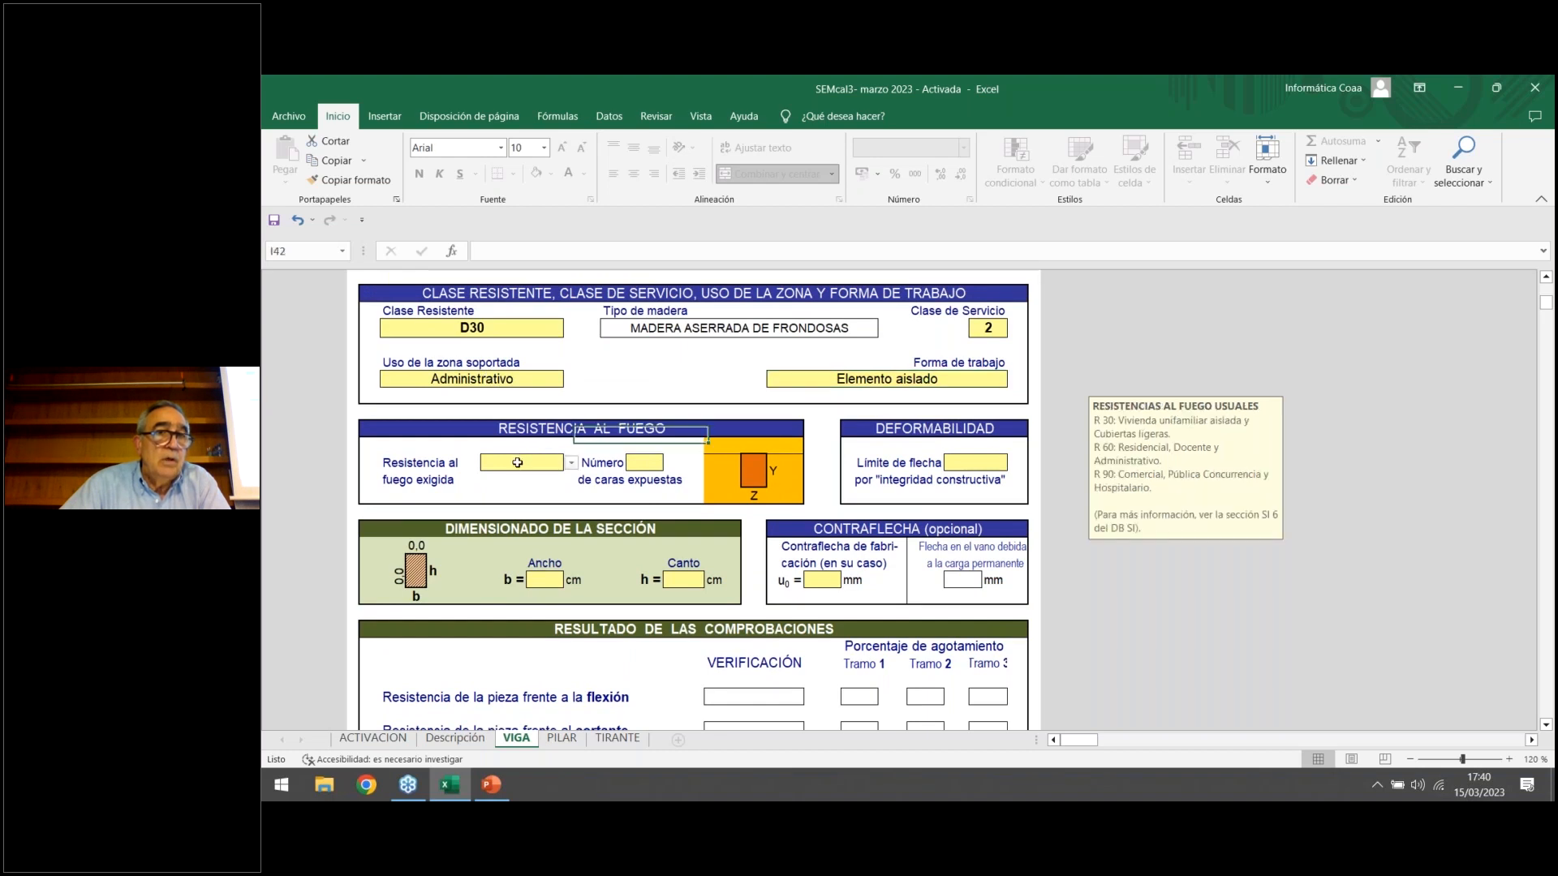
pyautogui.click(572, 463)
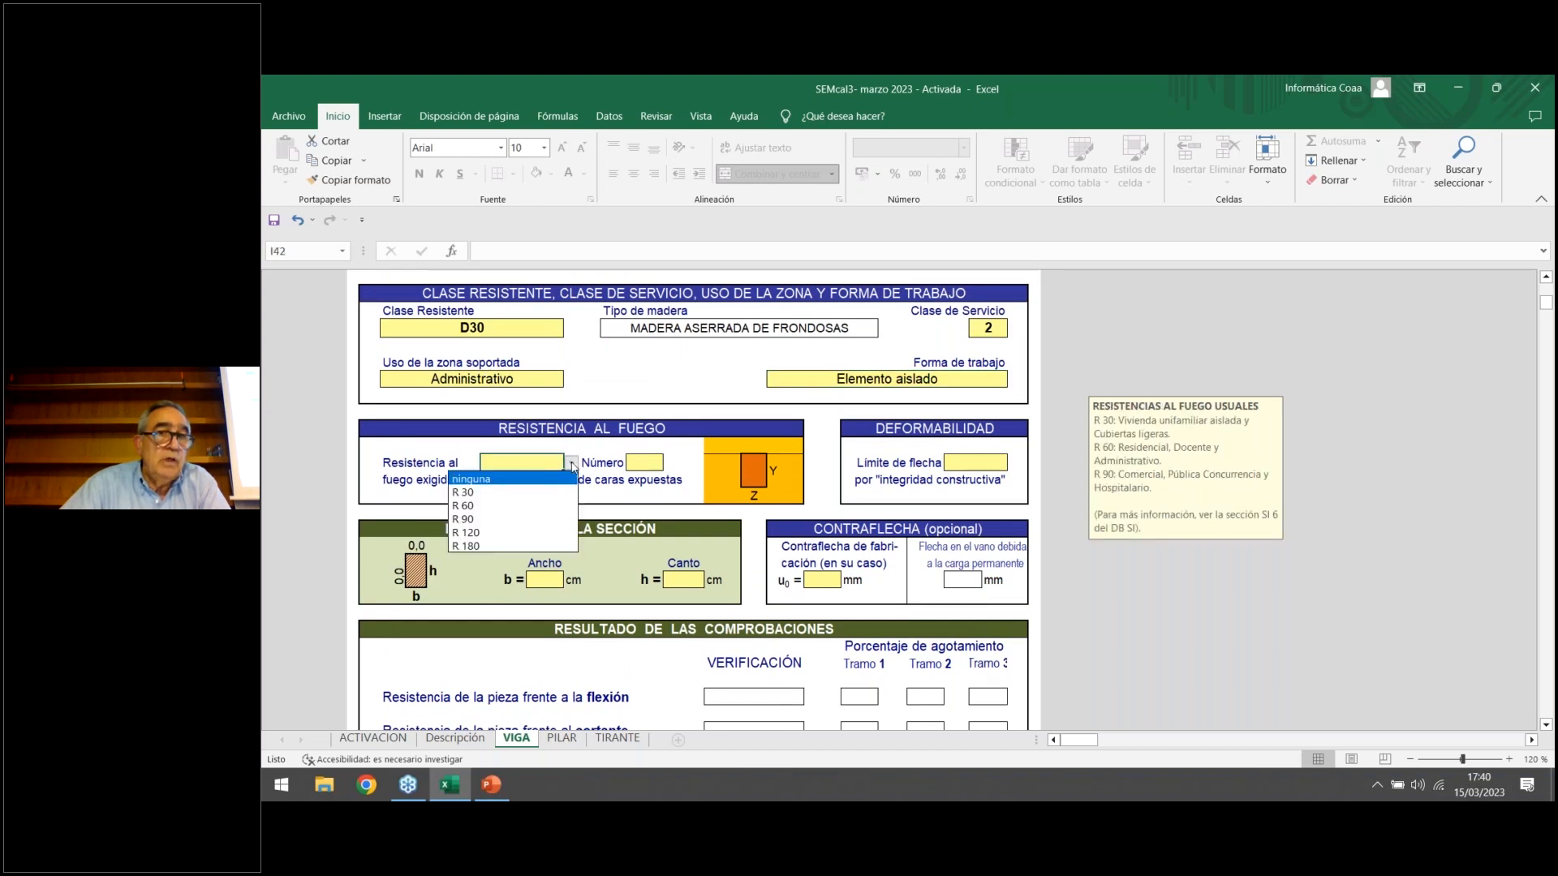
pyautogui.click(511, 520)
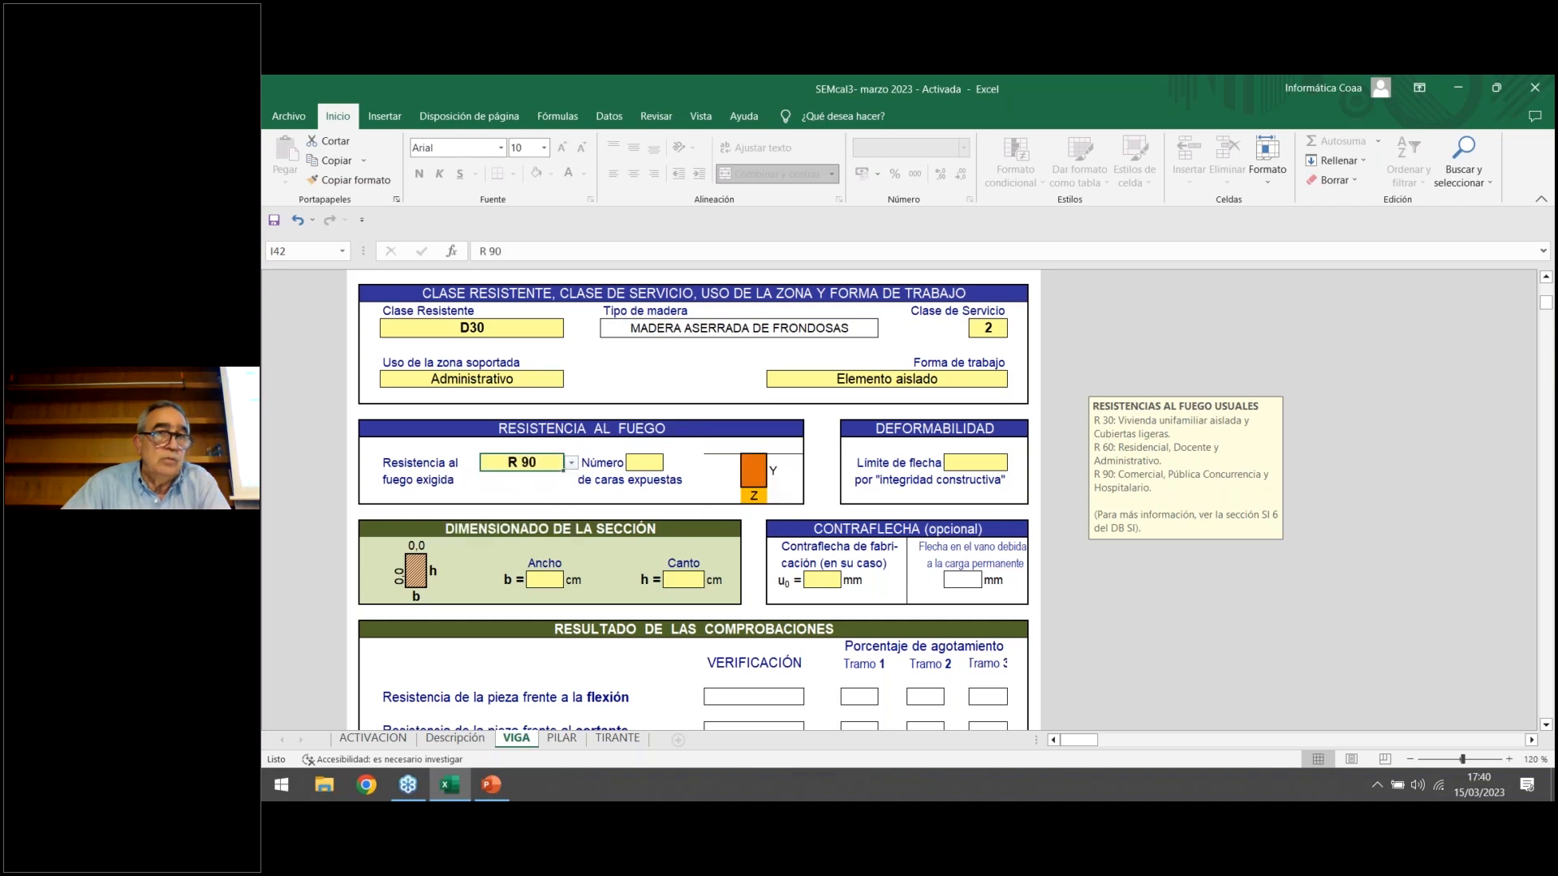
# Try 1, 2 and 3 in turn as the number of fire-exposed faces, comparing the section diagram.
pyautogui.click(641, 462)
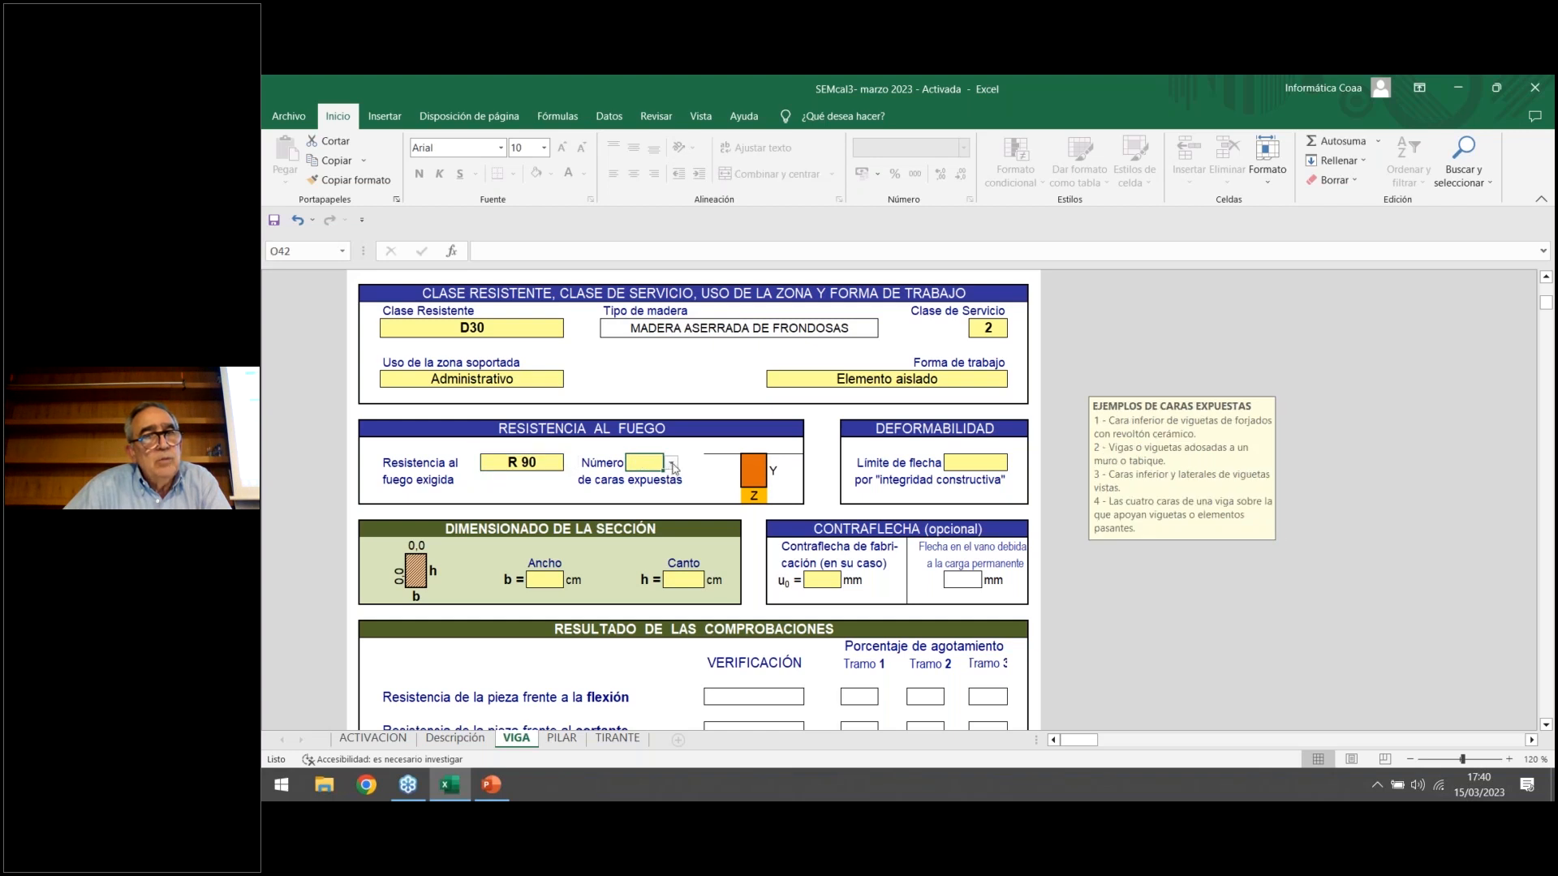
pyautogui.click(673, 463)
pyautogui.click(632, 484)
pyautogui.click(672, 463)
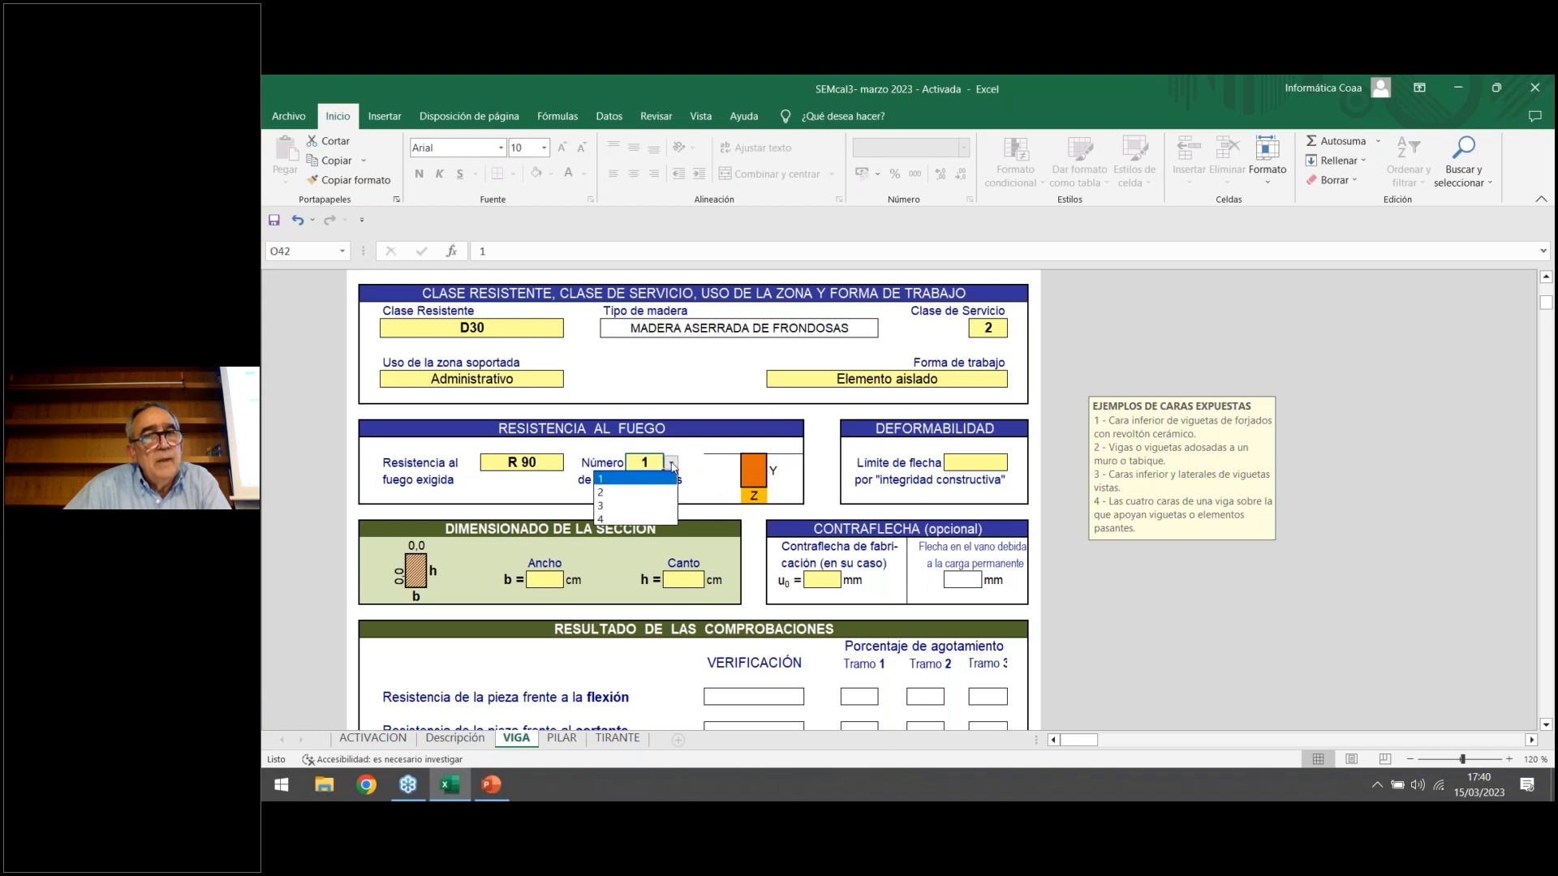
pyautogui.click(631, 493)
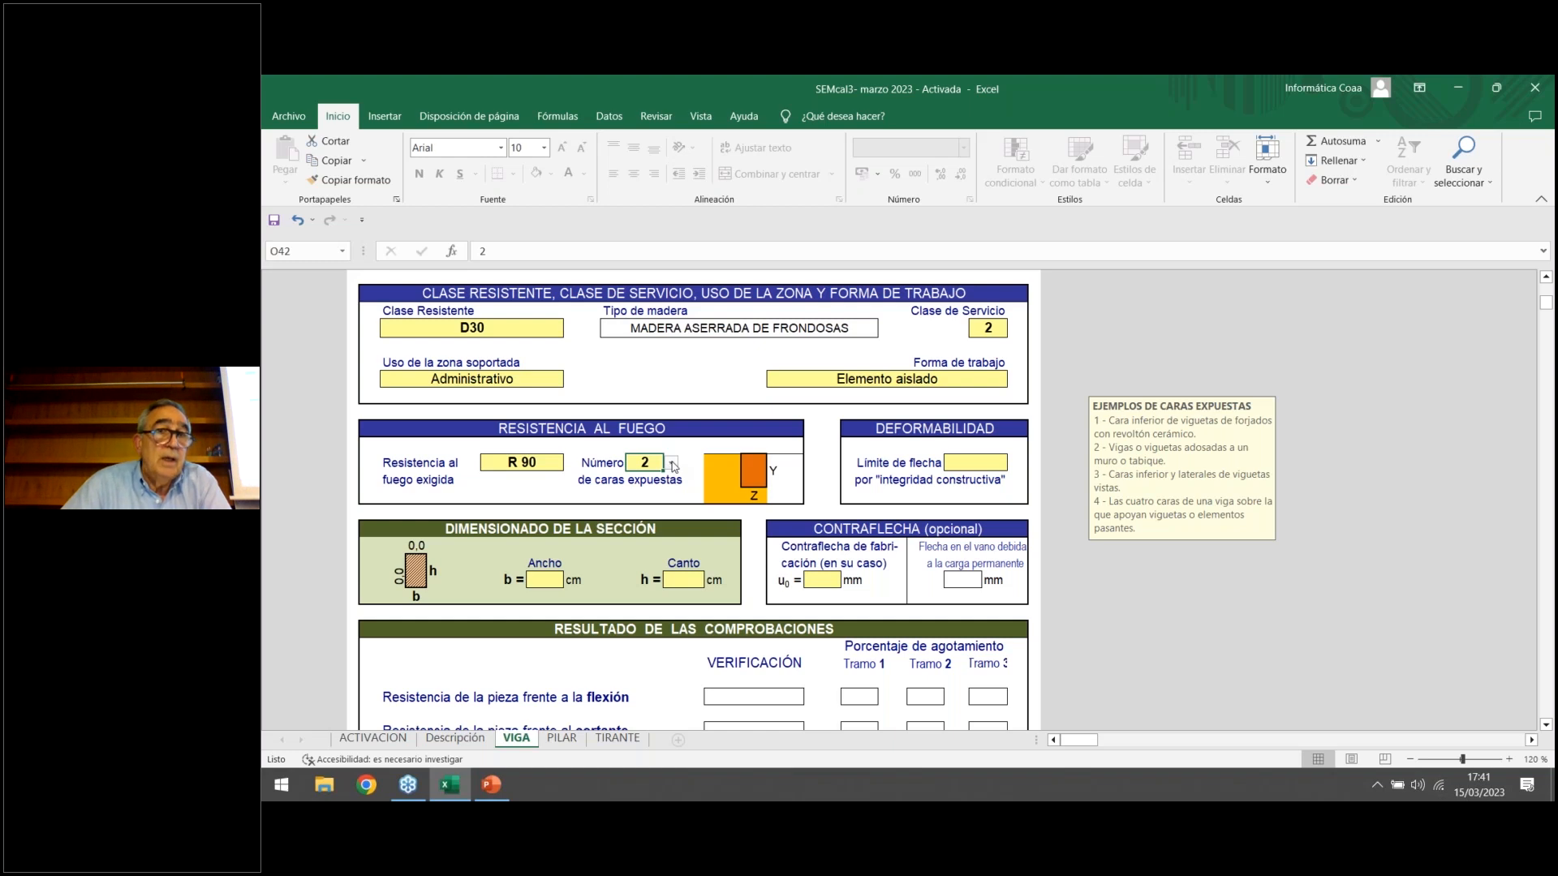
pyautogui.click(671, 463)
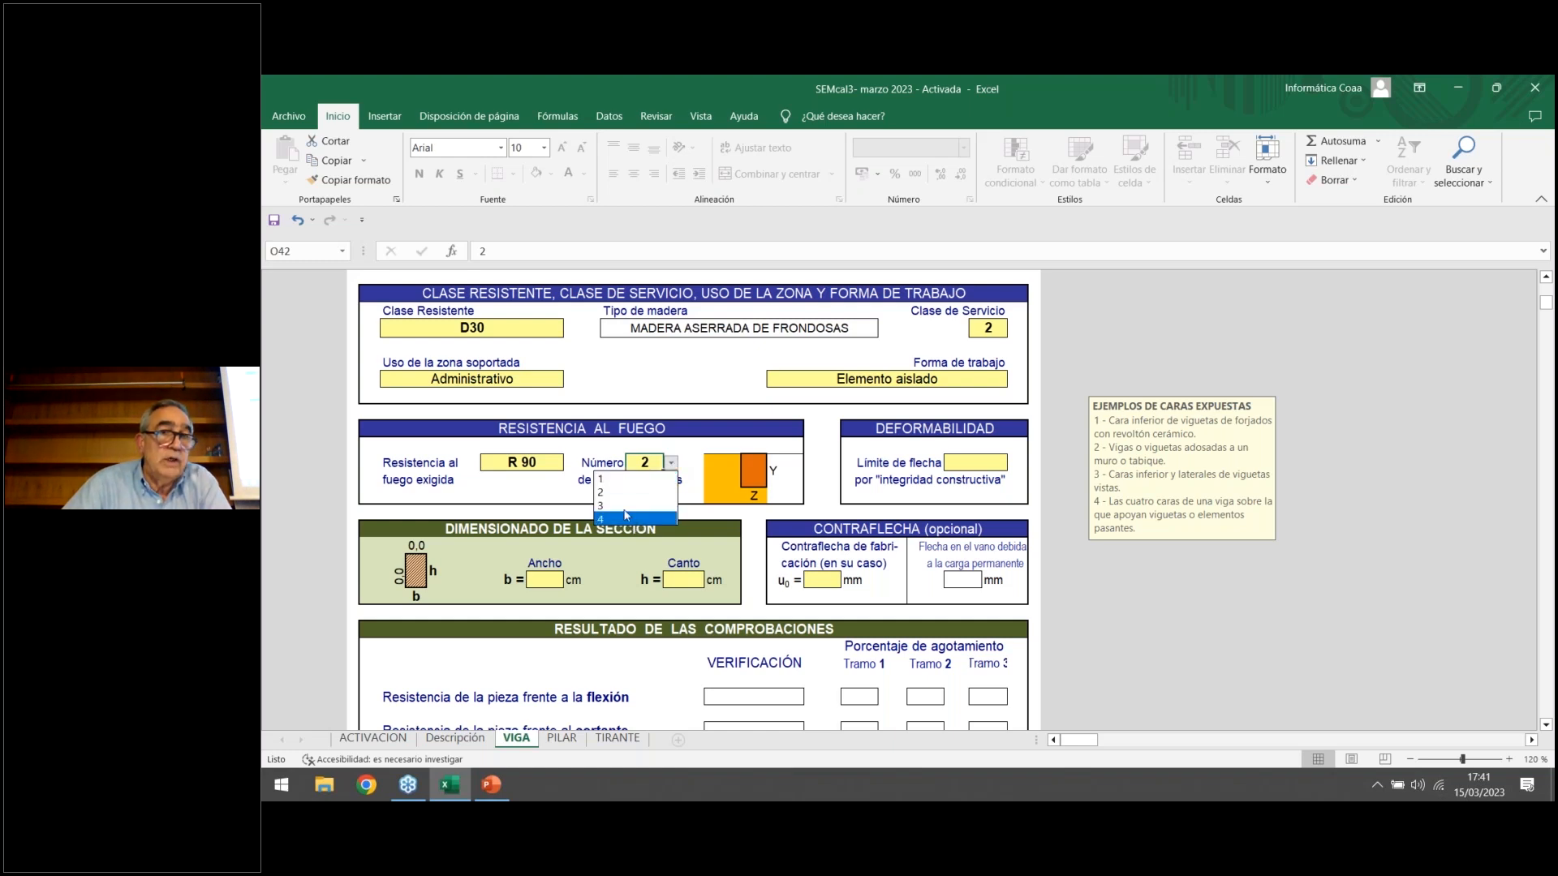
pyautogui.click(625, 512)
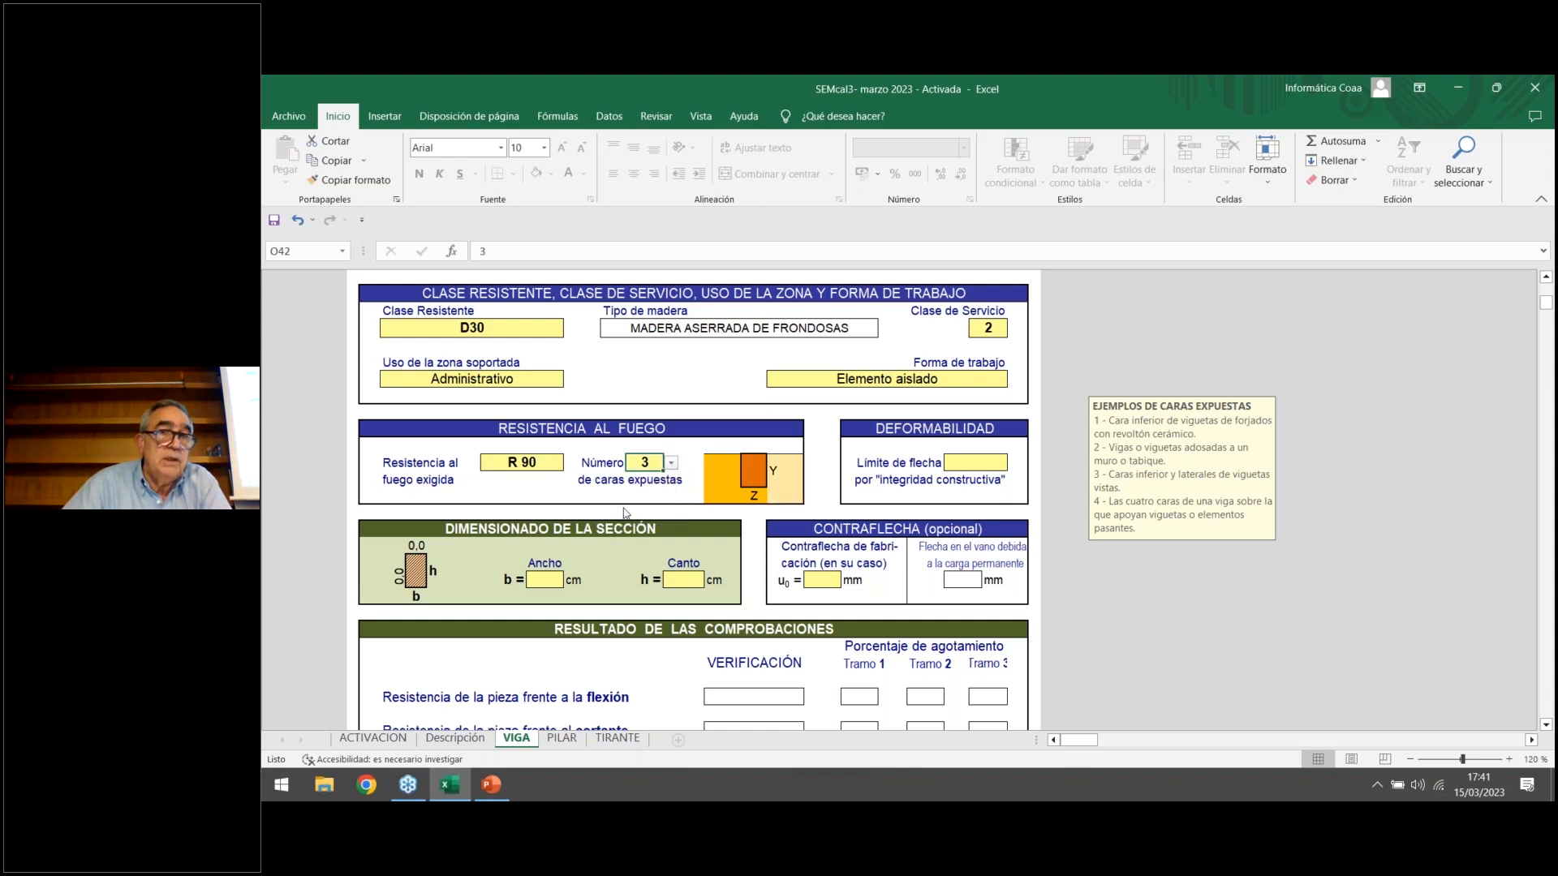
# Set the number of fire-exposed faces to 4 and the constructive-integrity deflection limit to L / 400.
pyautogui.click(672, 463)
pyautogui.click(639, 522)
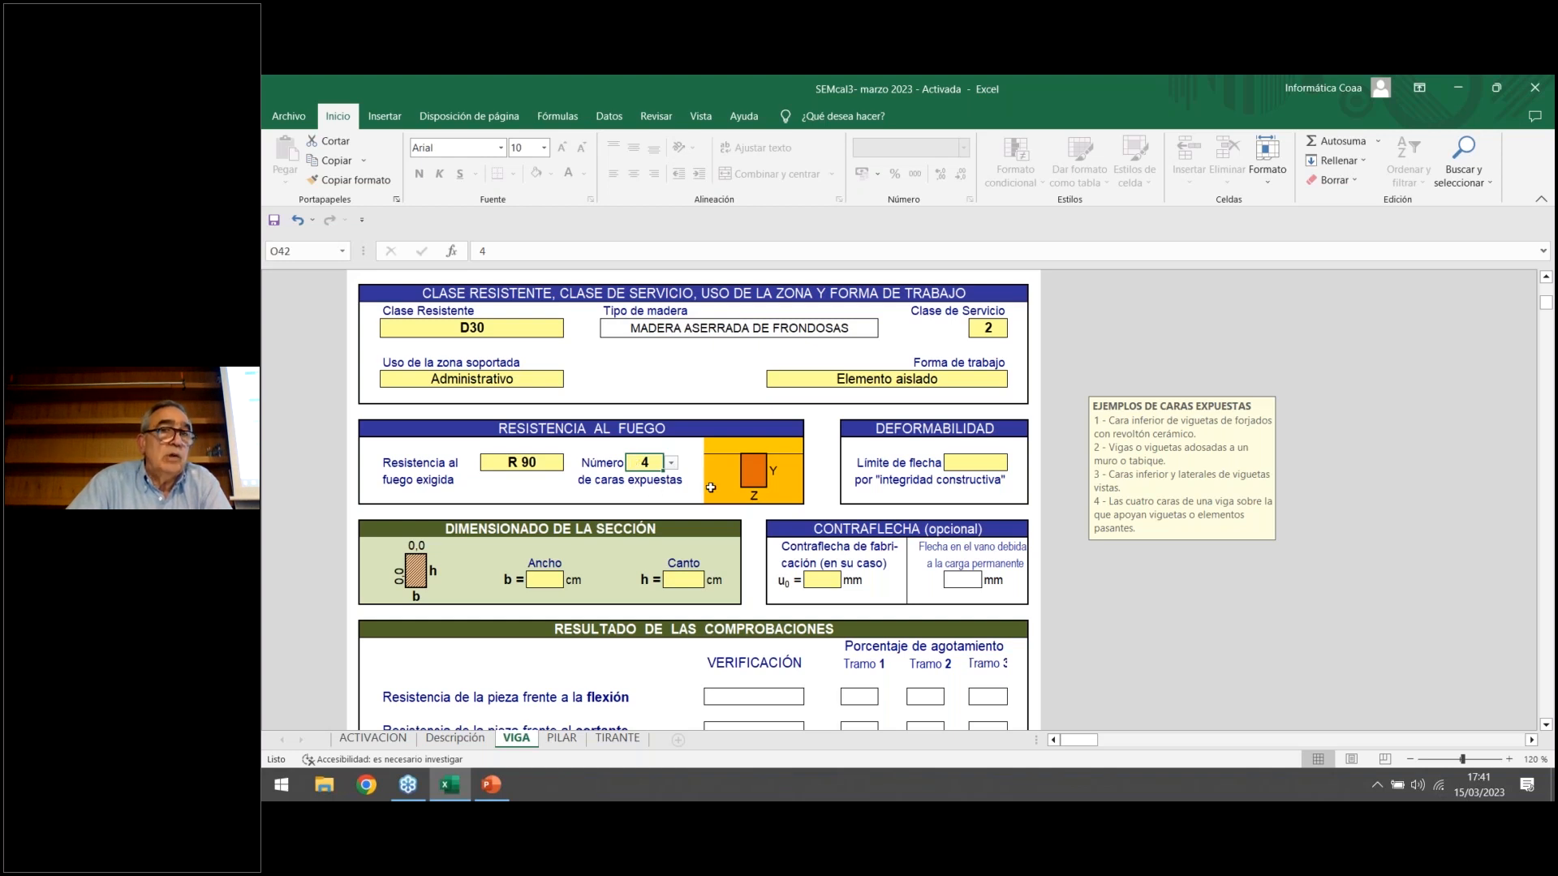
pyautogui.click(978, 462)
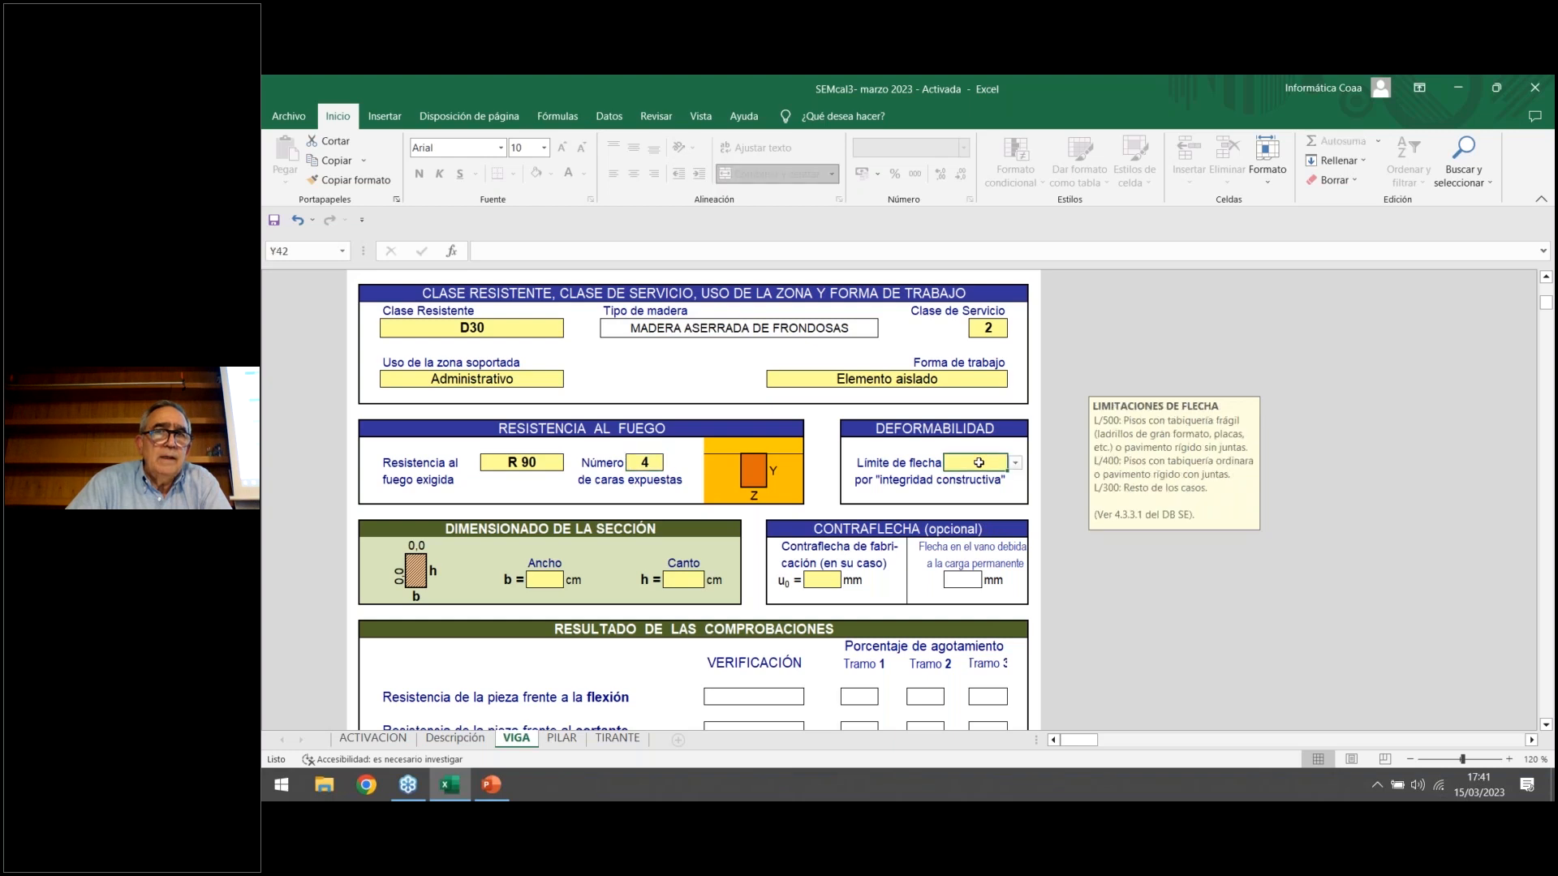
pyautogui.click(1016, 466)
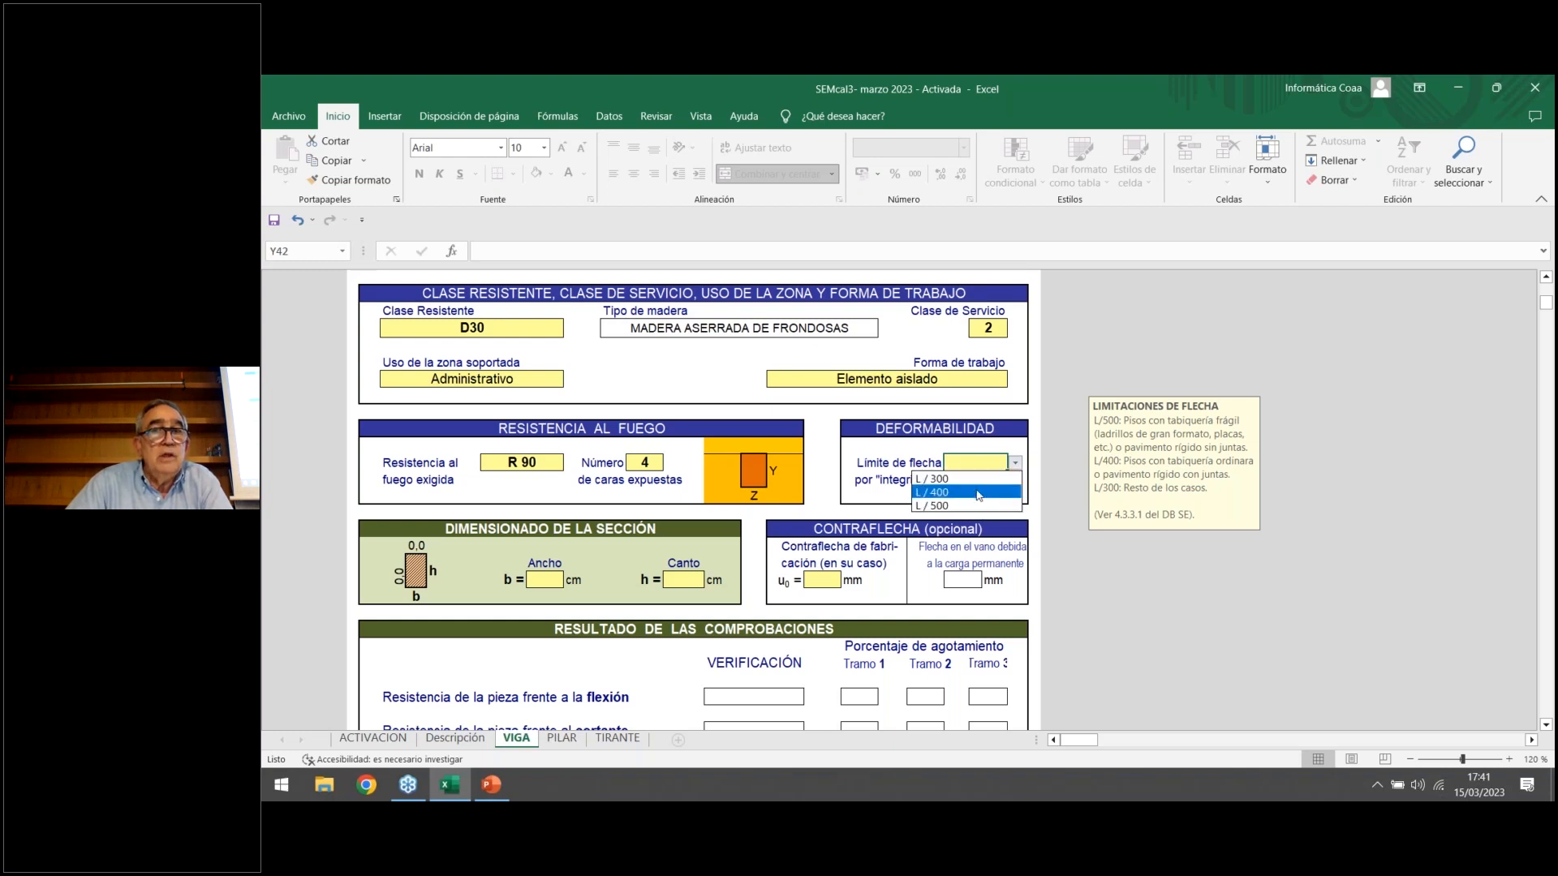
pyautogui.click(976, 494)
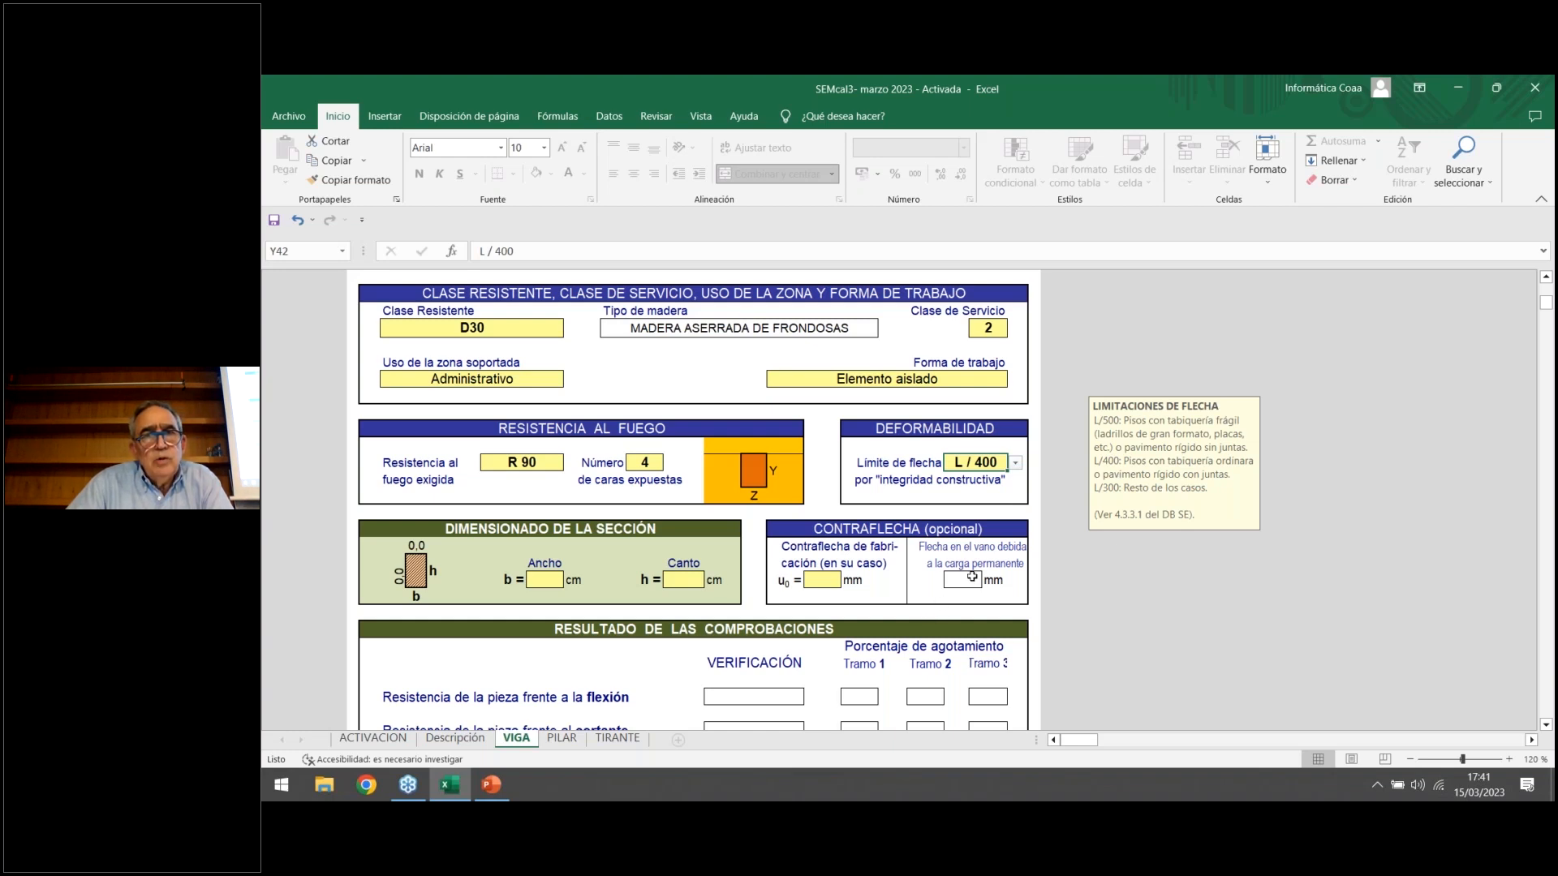
# Examine the guidance note for the optional manufacturing camber u0 and the verification results section.
pyautogui.scroll(-1, 971, 576)
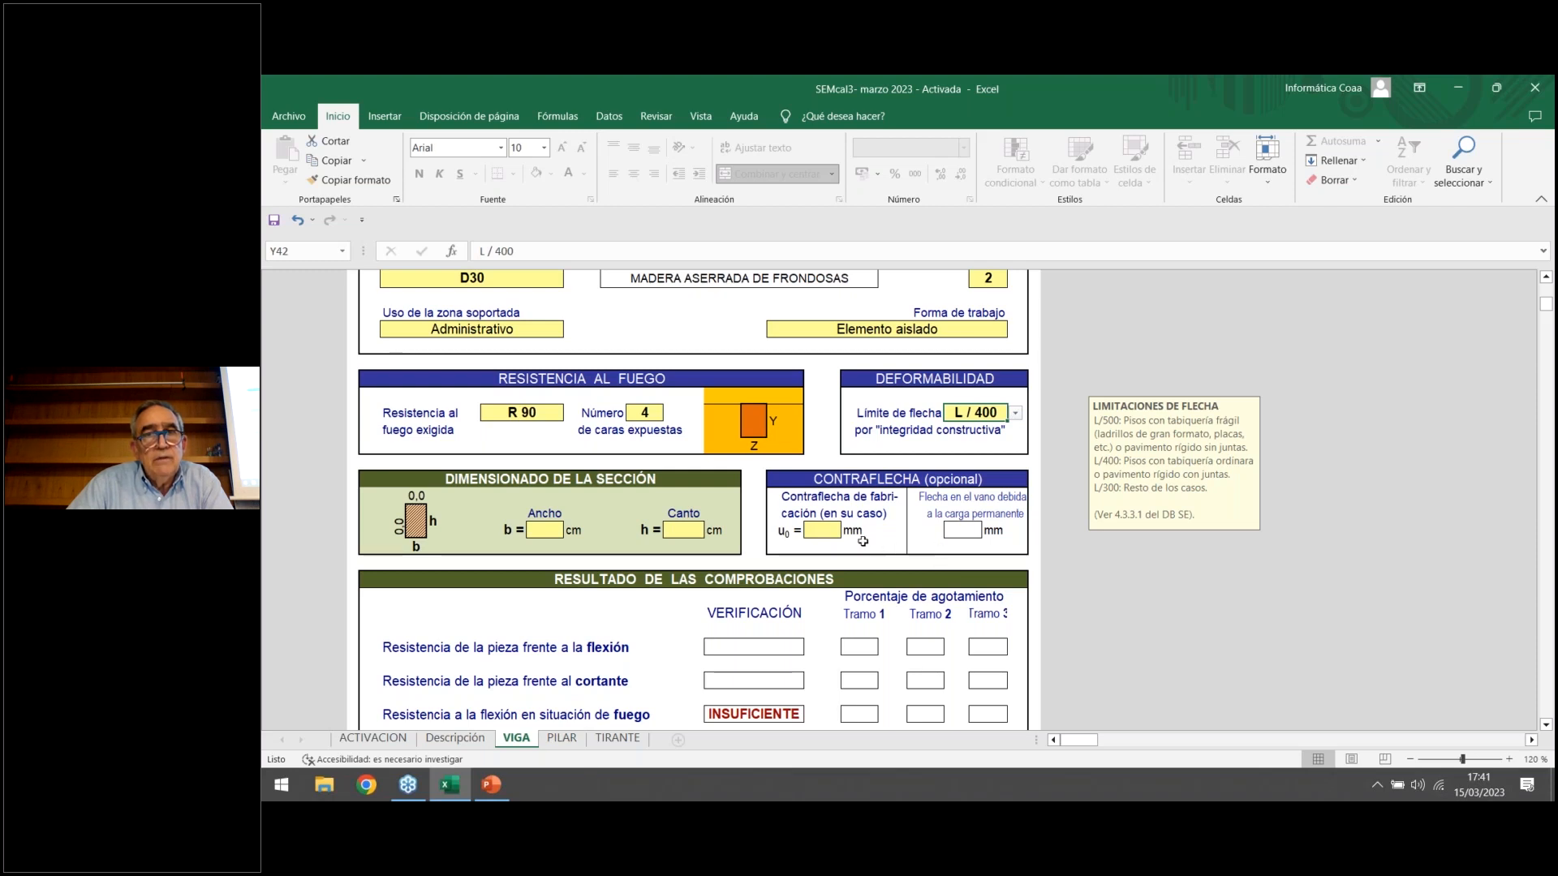
pyautogui.click(826, 531)
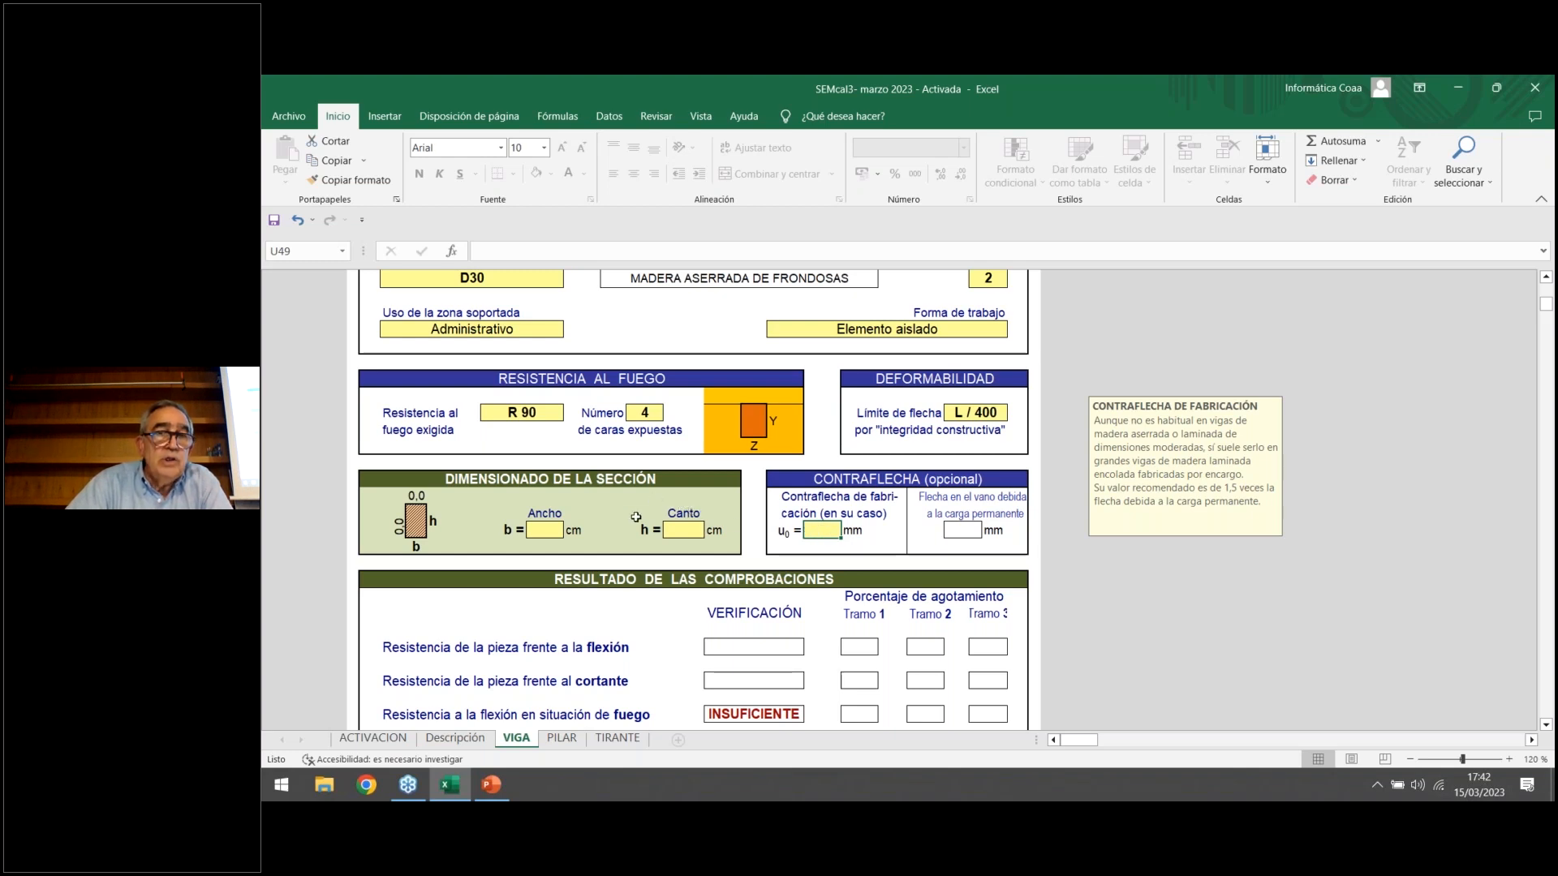
pyautogui.scroll(-3, 639, 514)
pyautogui.scroll(3, 637, 516)
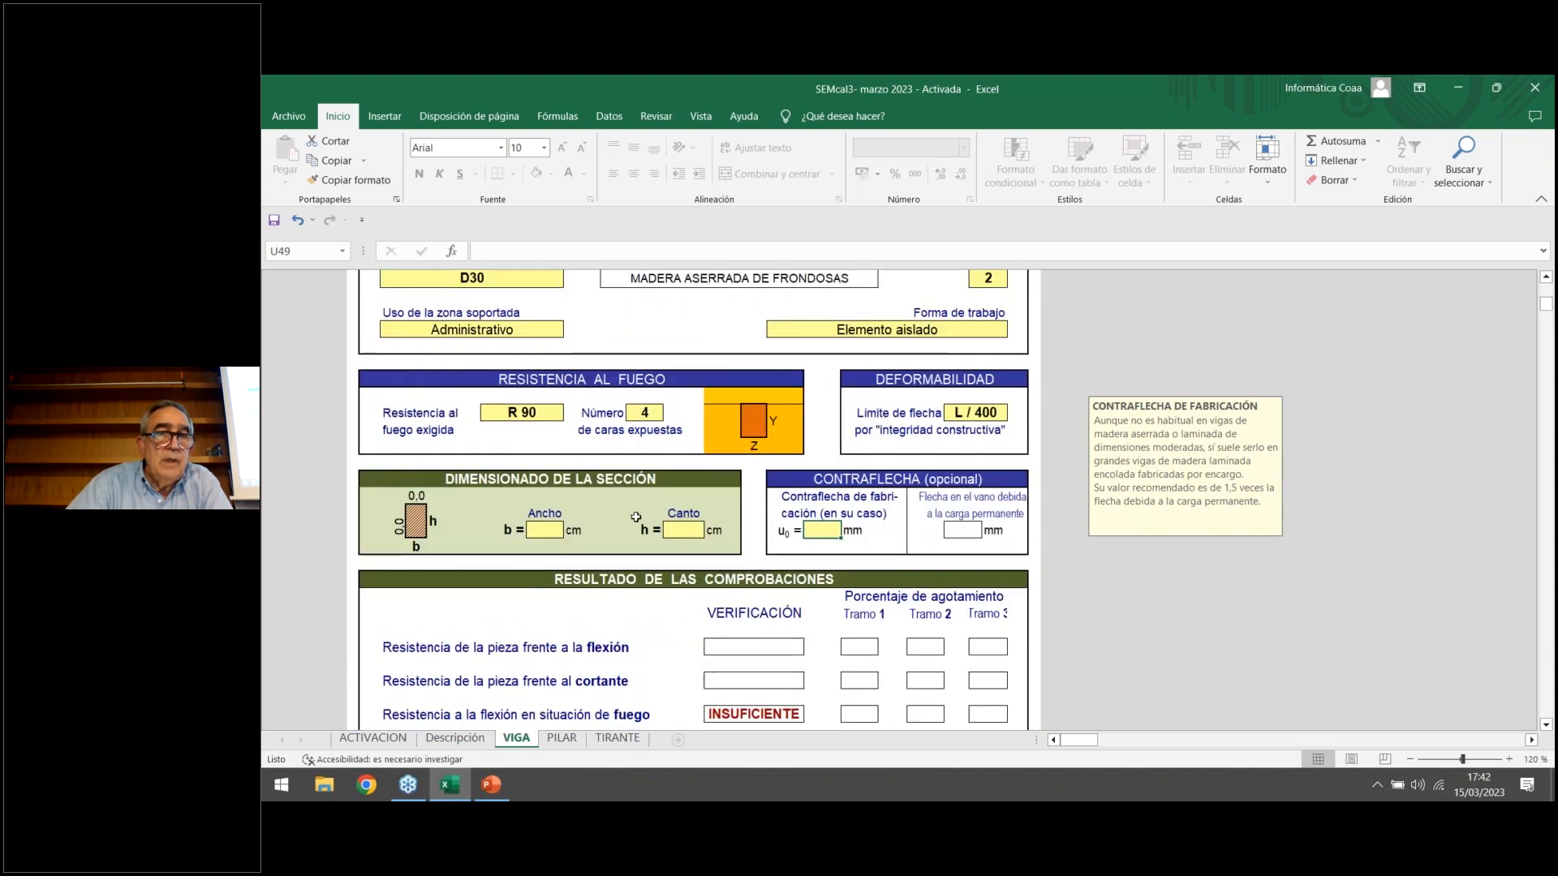
# Try a beam section 30 cm wide and 50 cm deep, reviewing the verification results.
pyautogui.click(548, 531)
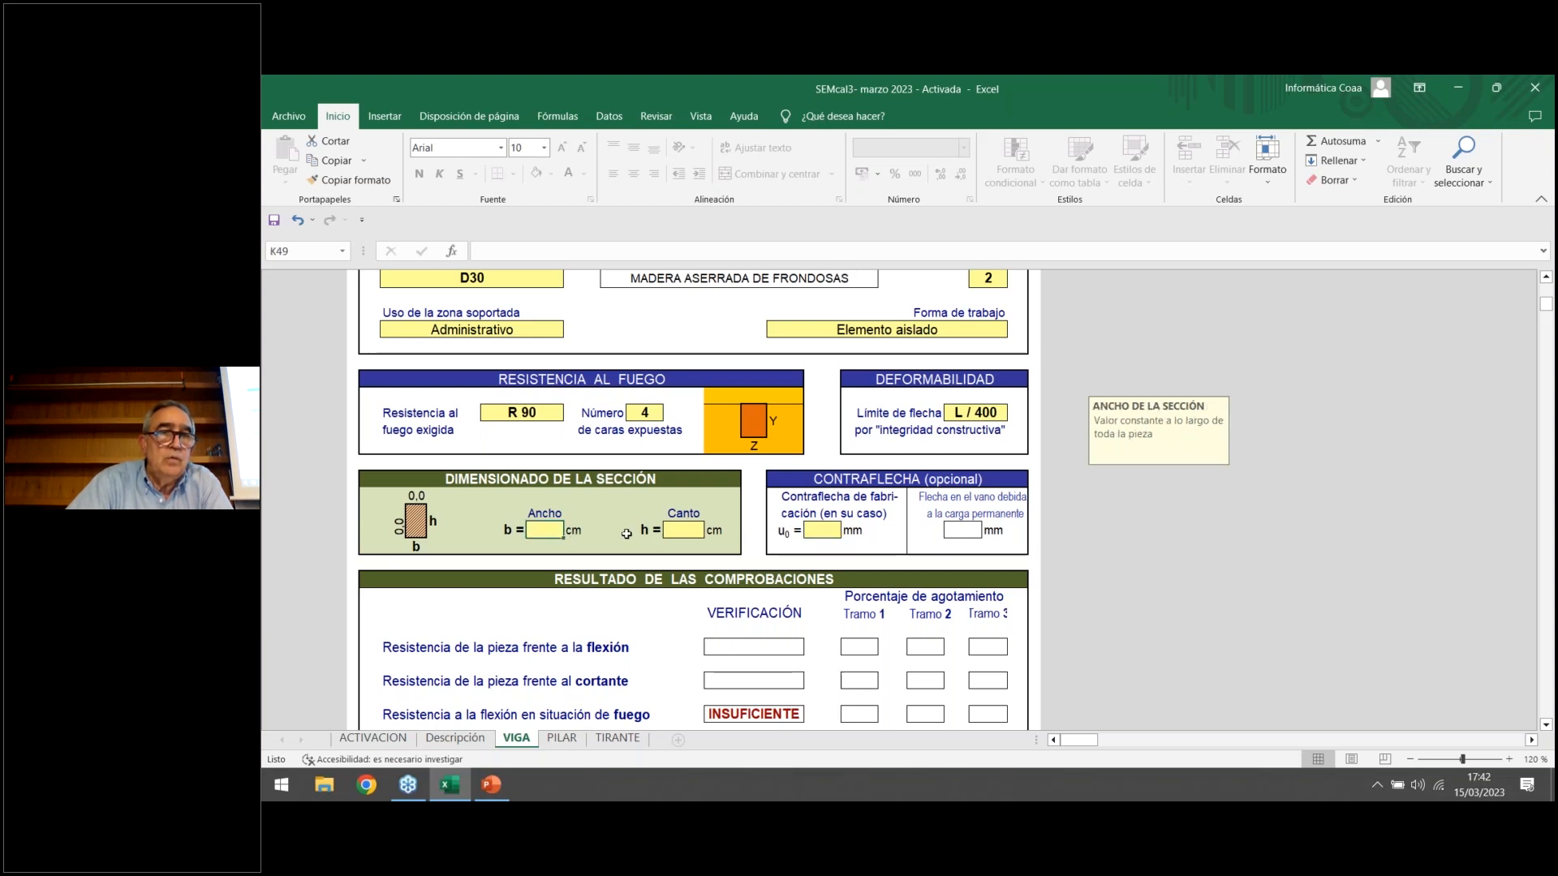
pyautogui.write('2')
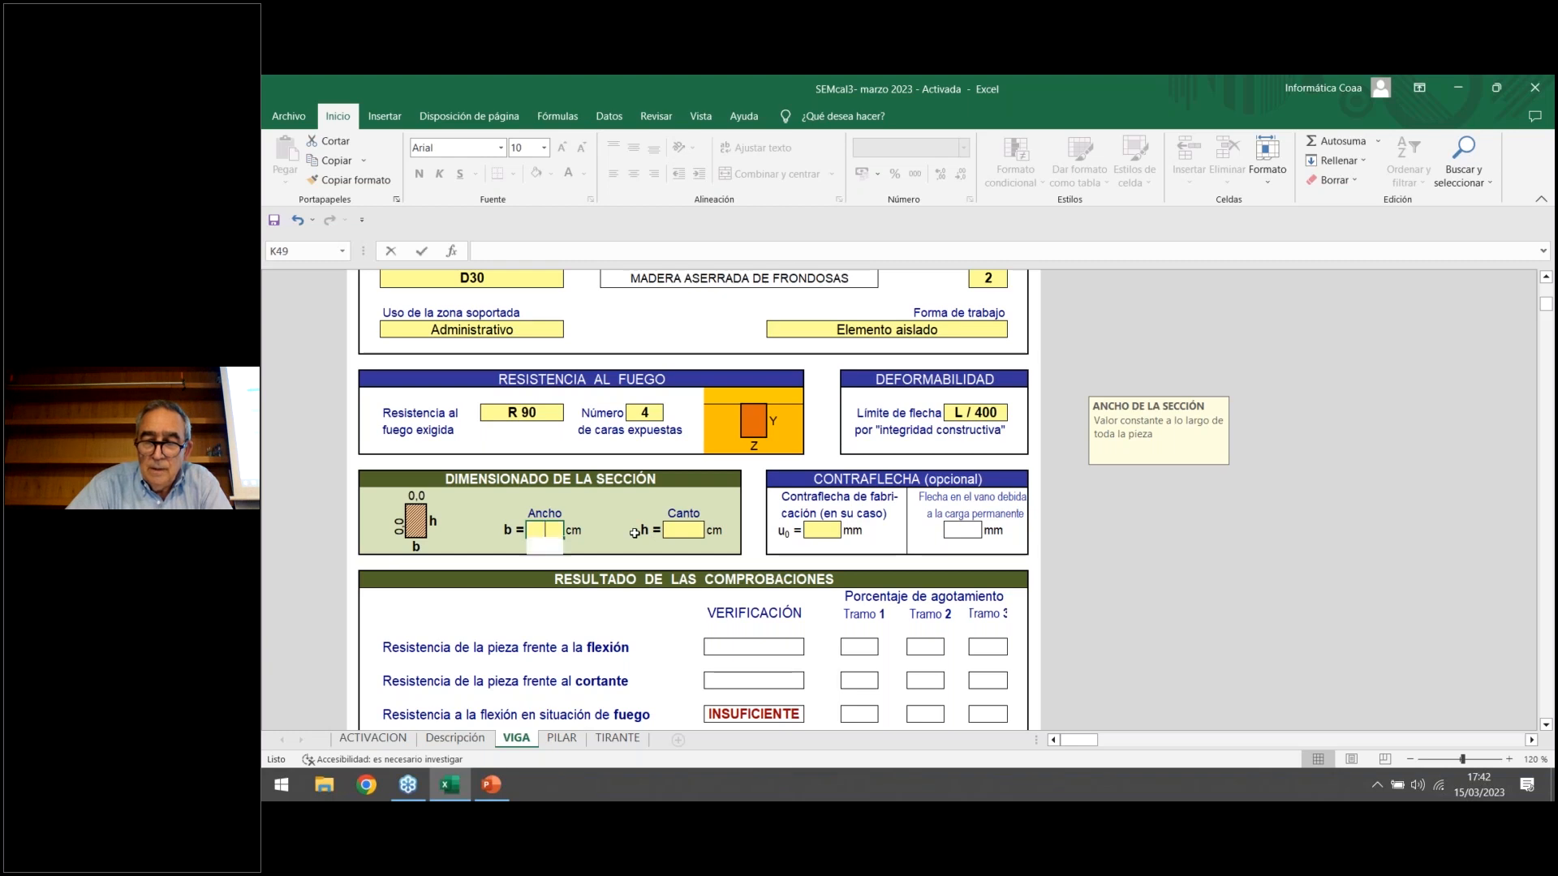
pyautogui.write('0')
pyautogui.press('Return')
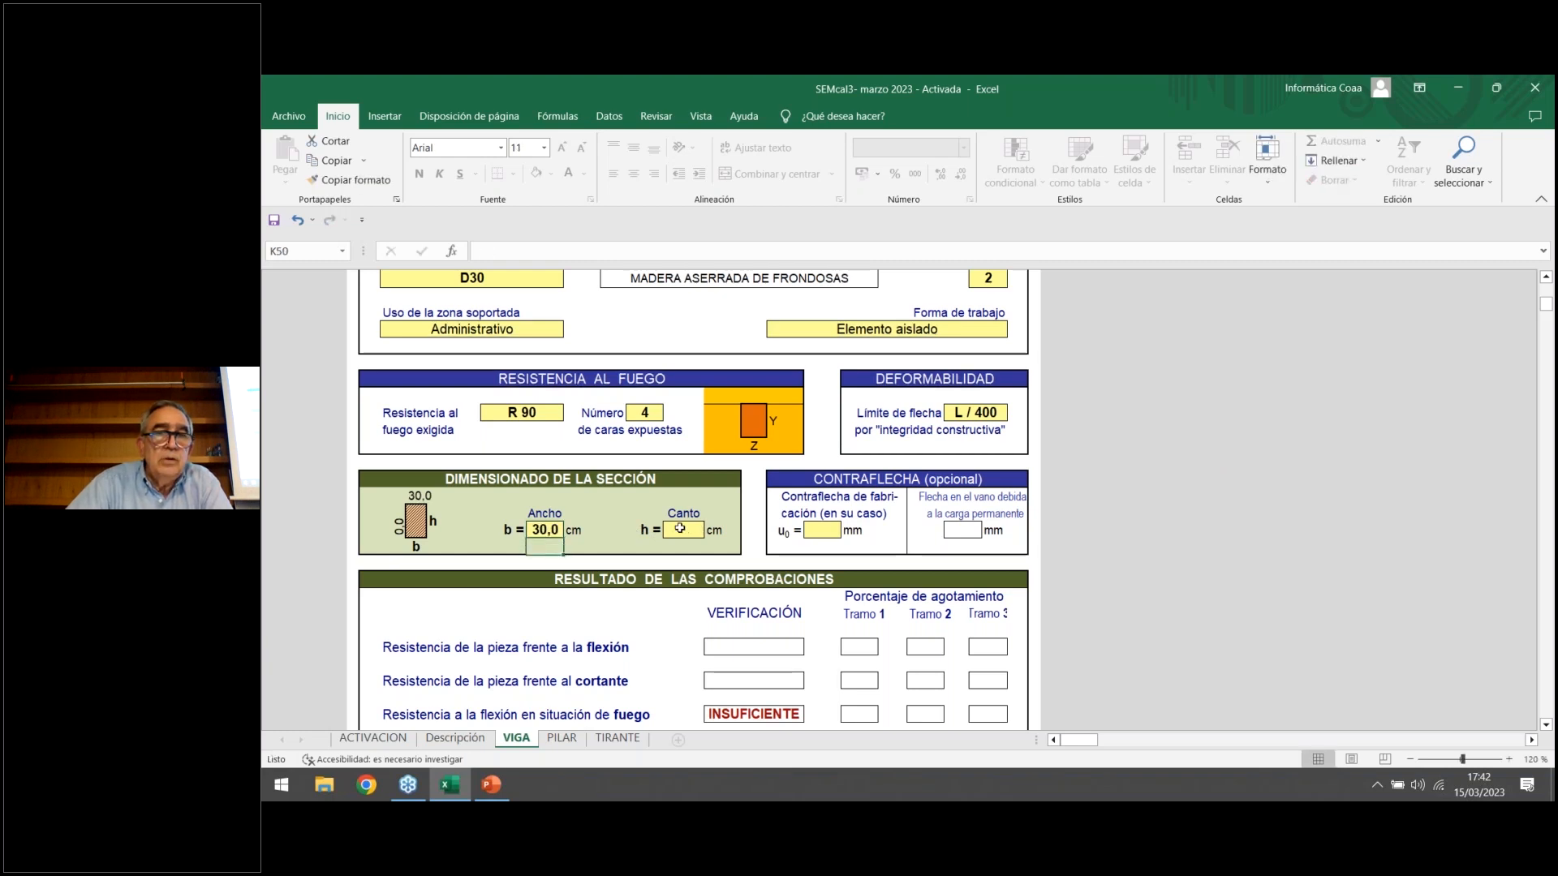
pyautogui.click(680, 528)
pyautogui.write('50')
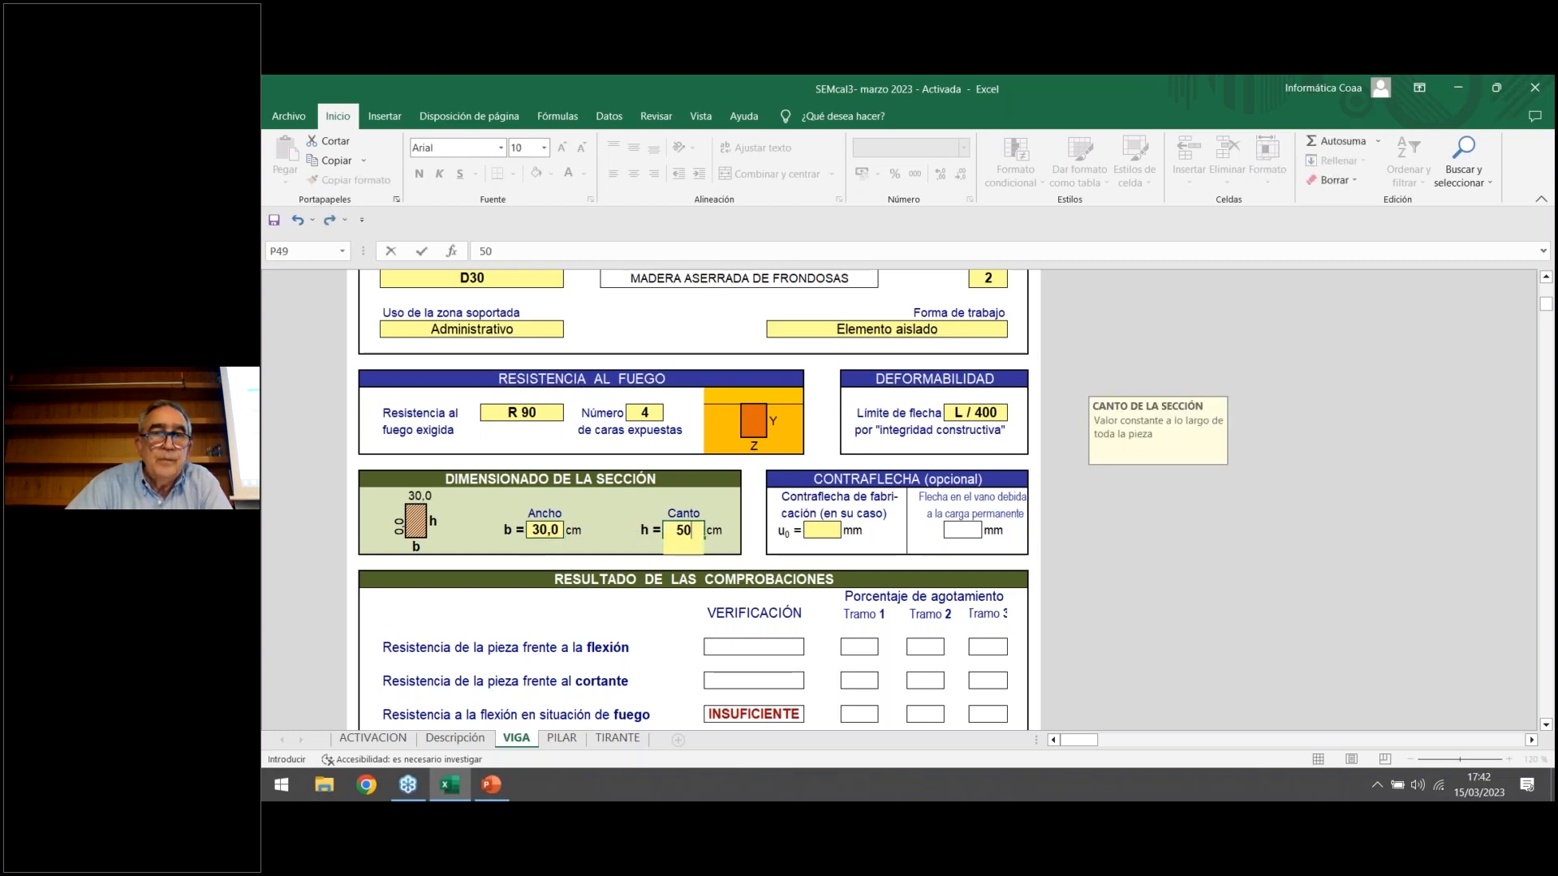
pyautogui.press('Return')
pyautogui.scroll(-5, 836, 514)
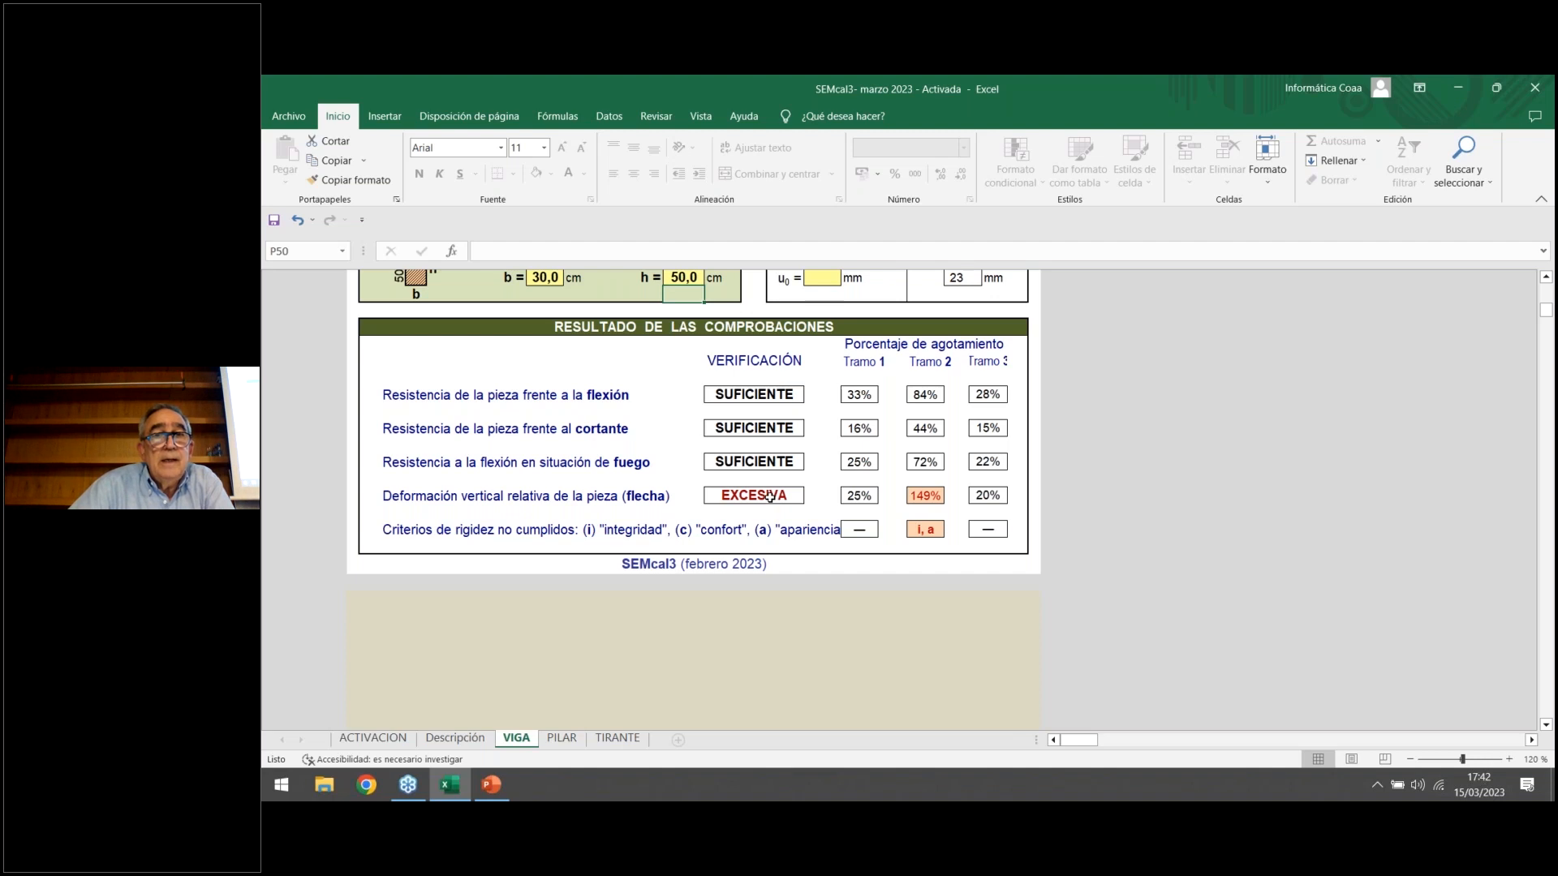
pyautogui.scroll(3, 769, 497)
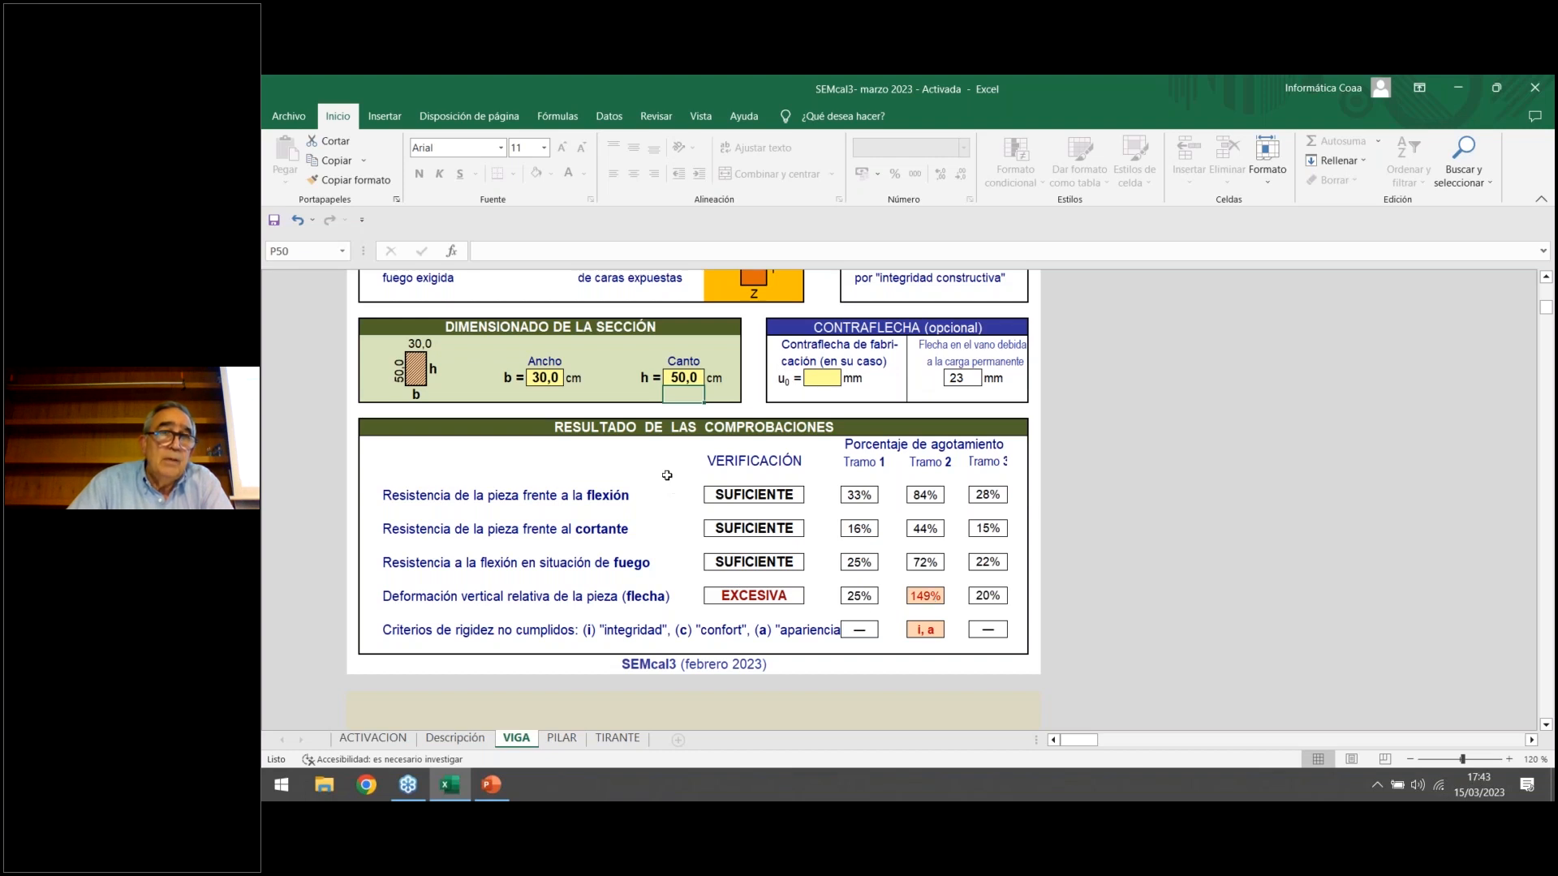
# Set the beam section's width b to 25 cm.
pyautogui.click(546, 376)
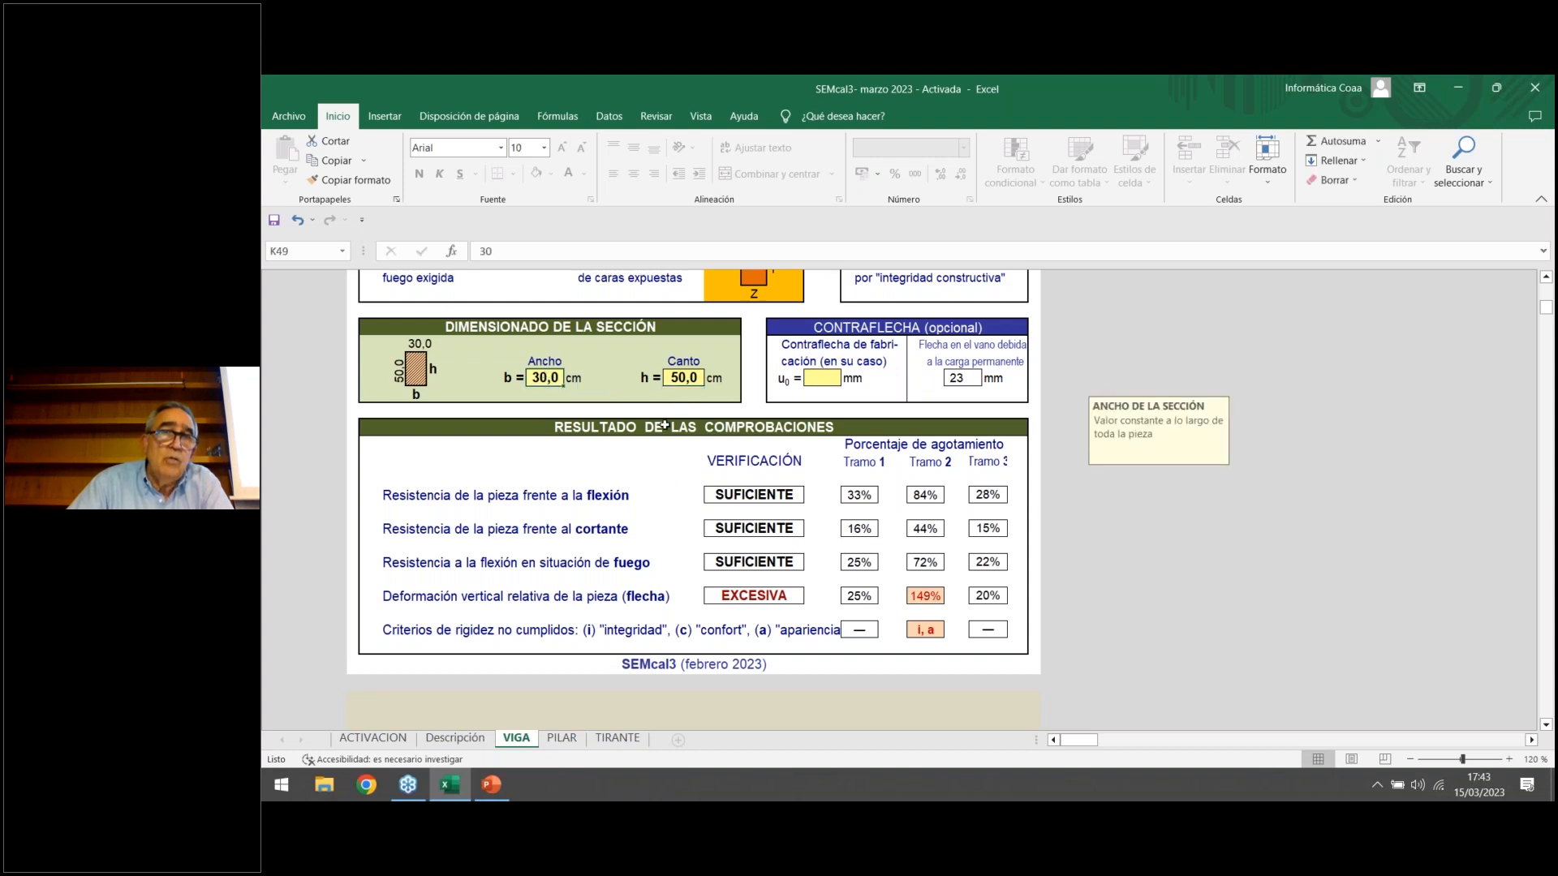
pyautogui.write('25')
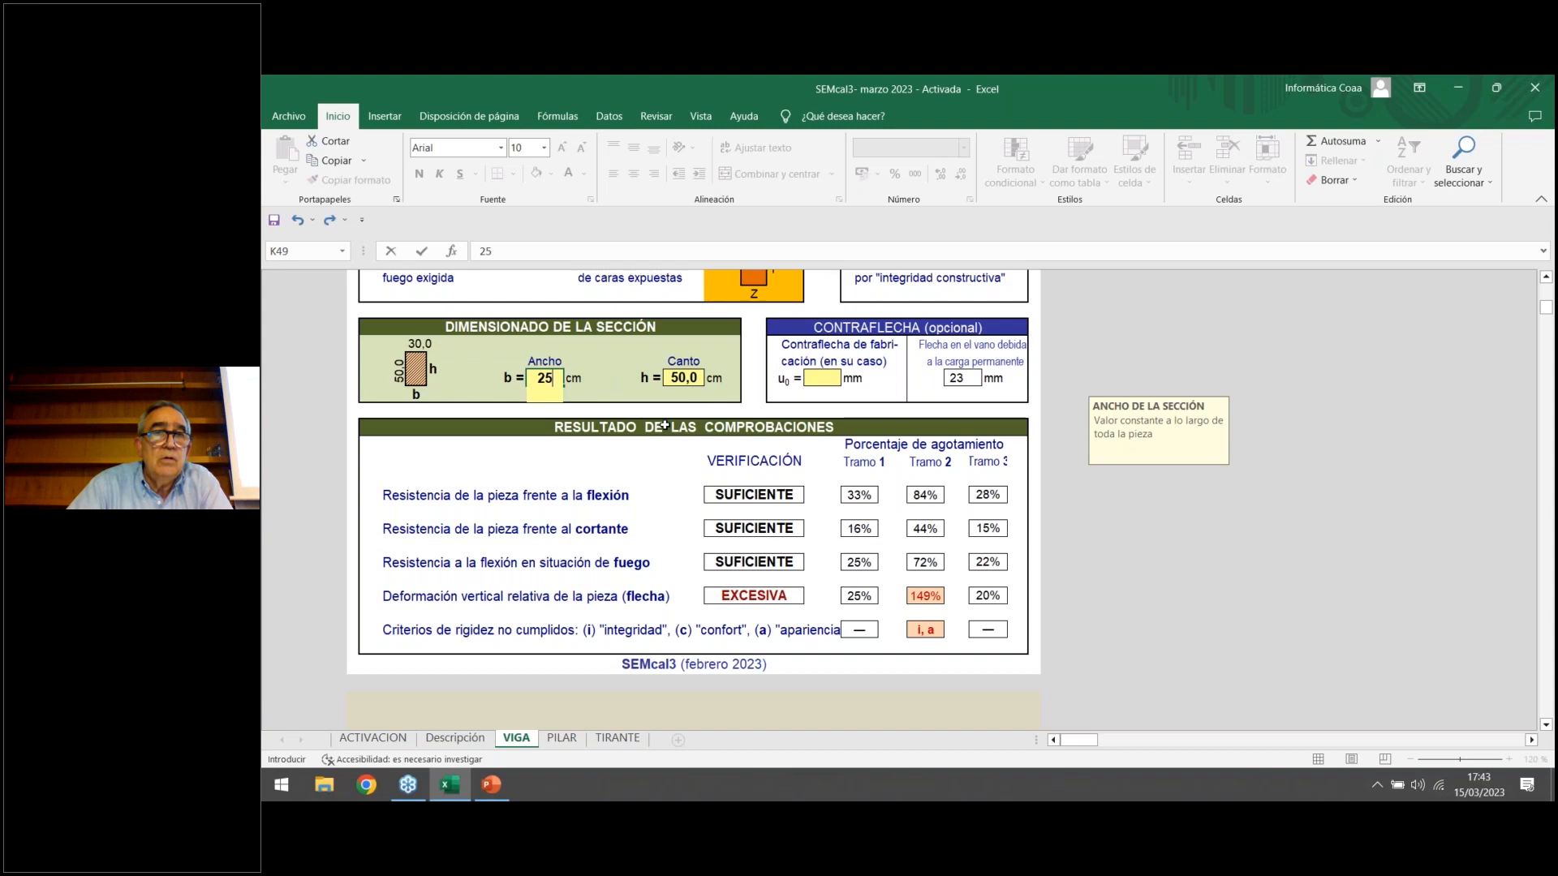
pyautogui.press('Return')
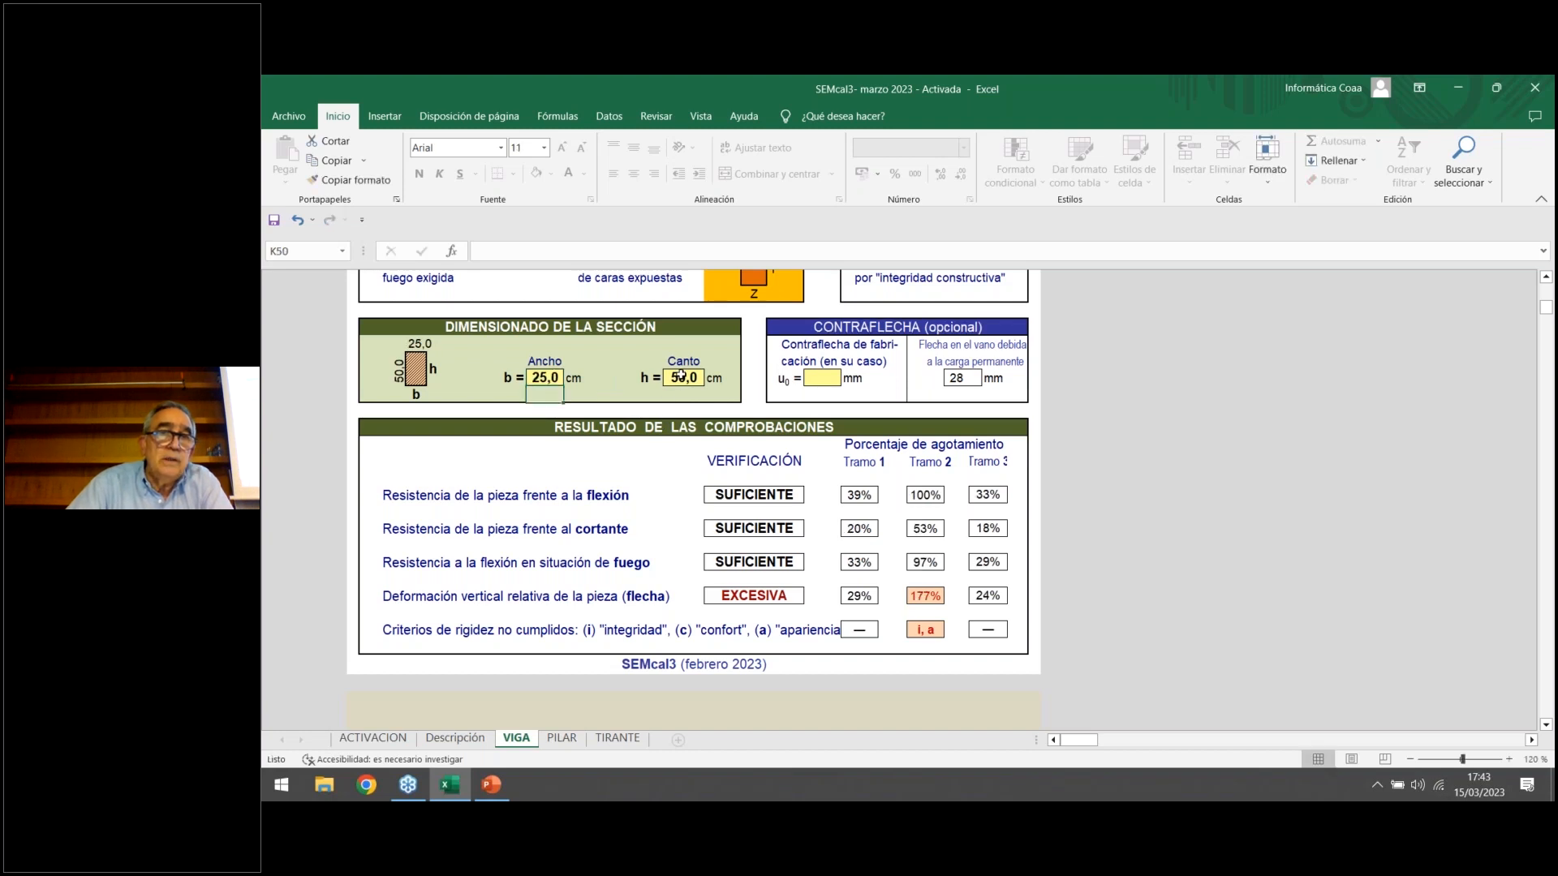
# Try 54, 60 and 62 cm in turn as the section depth h, comparing the verification results.
pyautogui.click(681, 378)
pyautogui.write('54')
pyautogui.press('Return')
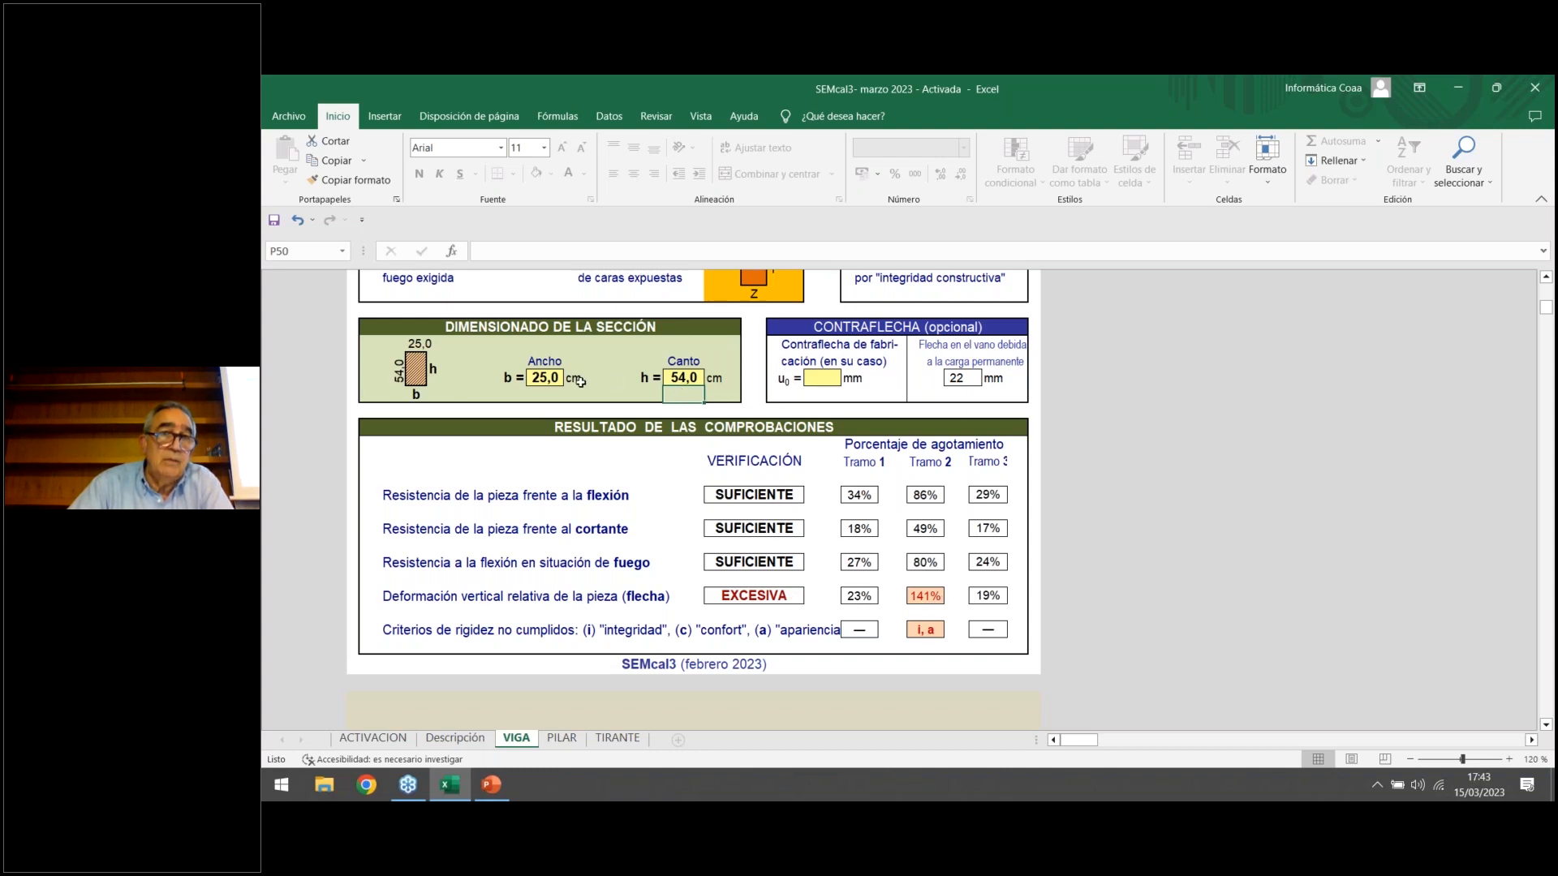
pyautogui.click(683, 377)
pyautogui.write('60')
pyautogui.press('Return')
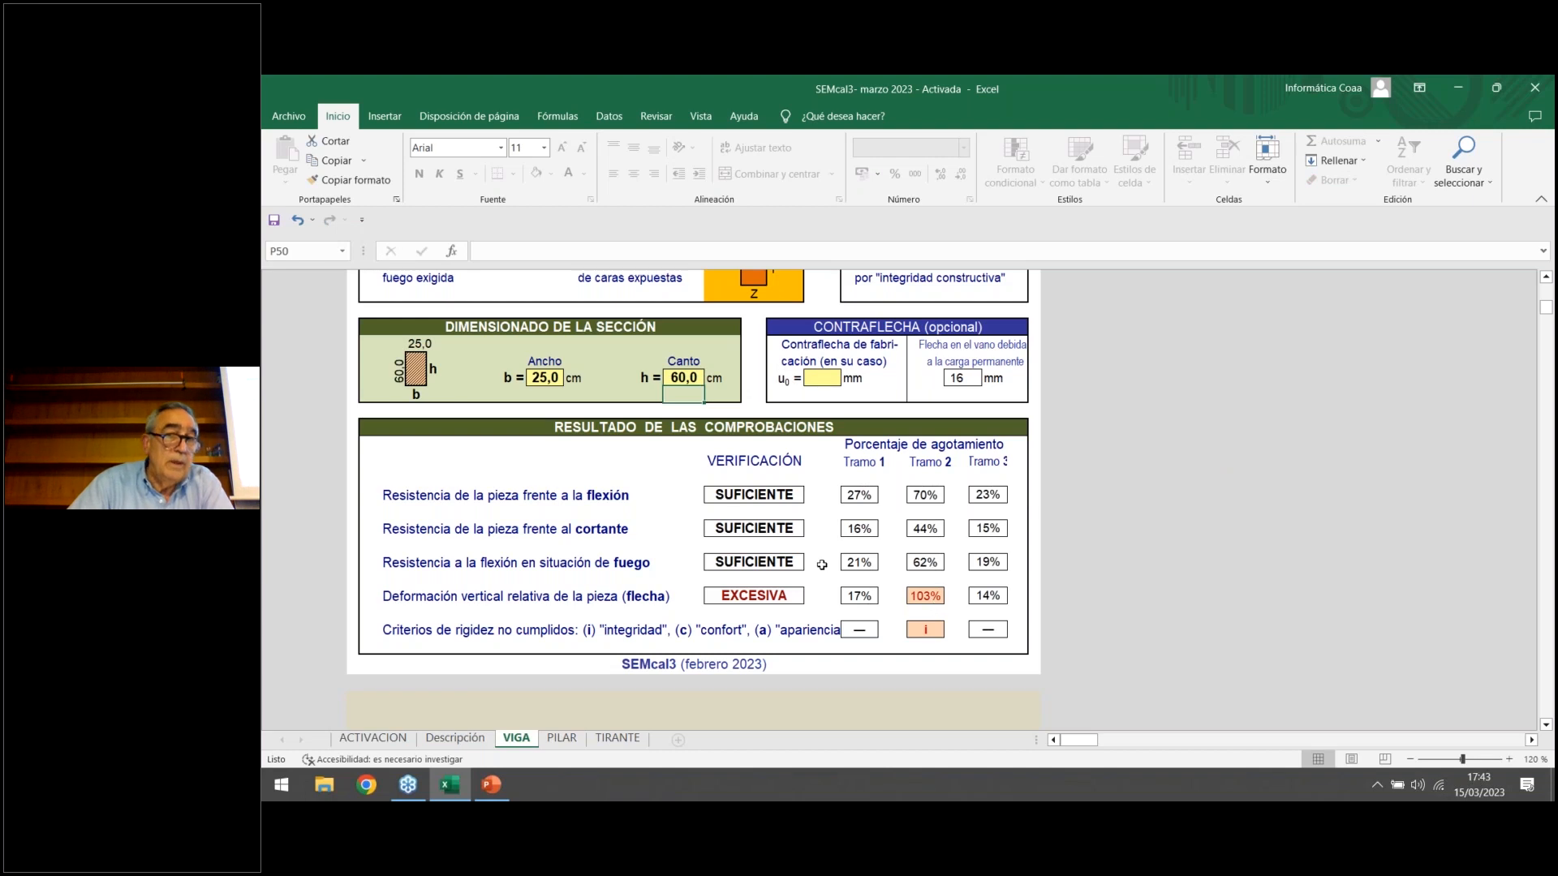
pyautogui.click(682, 378)
pyautogui.write('62')
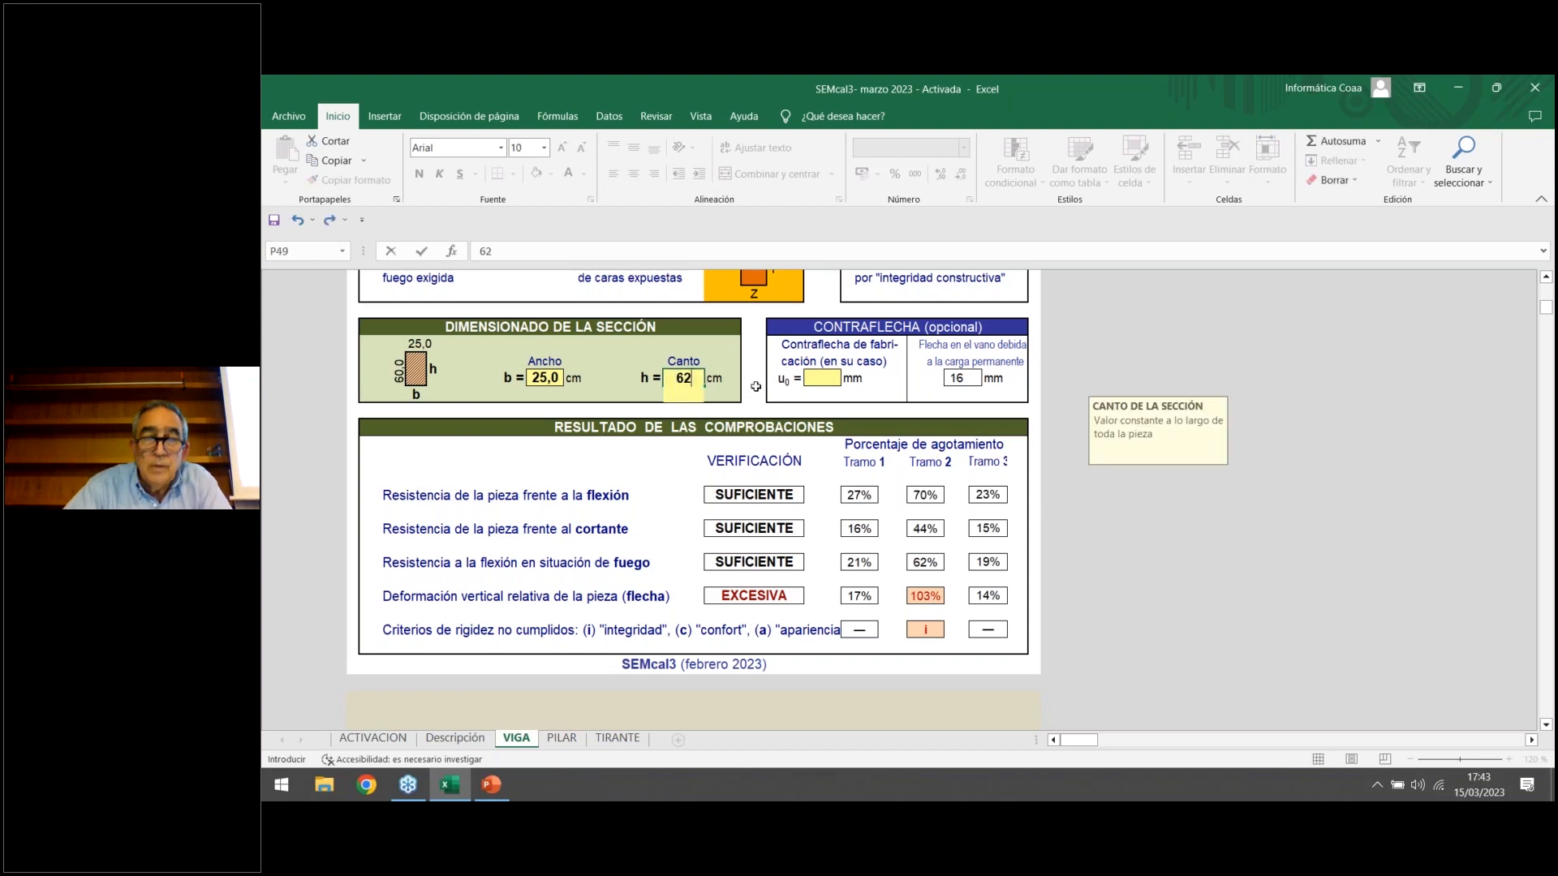
pyautogui.press('Return')
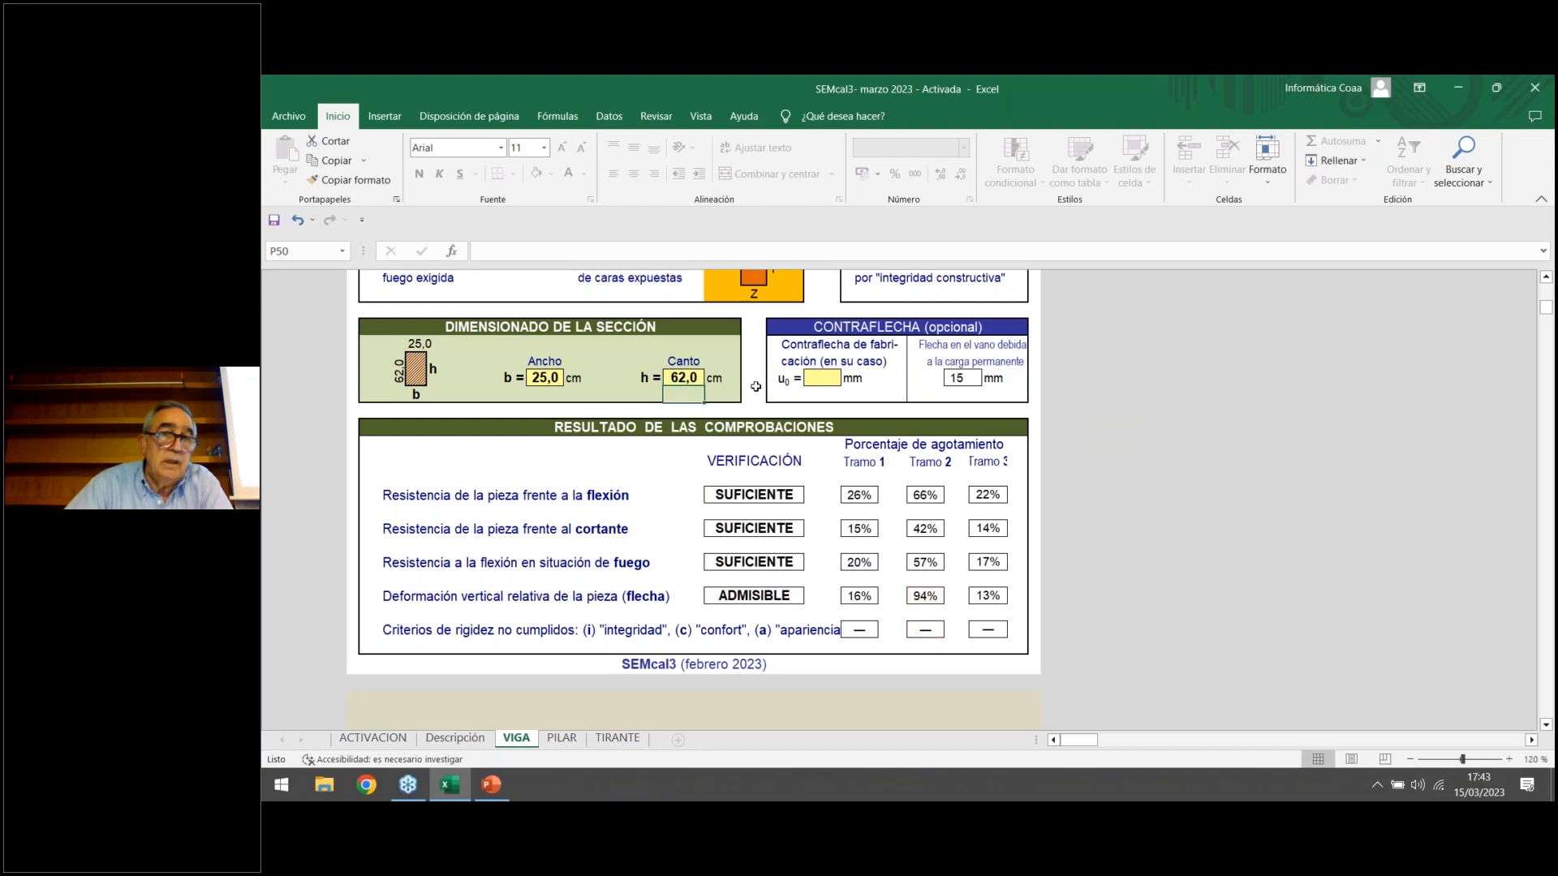
# Set the beam section's depth h to 61 cm.
pyautogui.click(689, 377)
pyautogui.write('61')
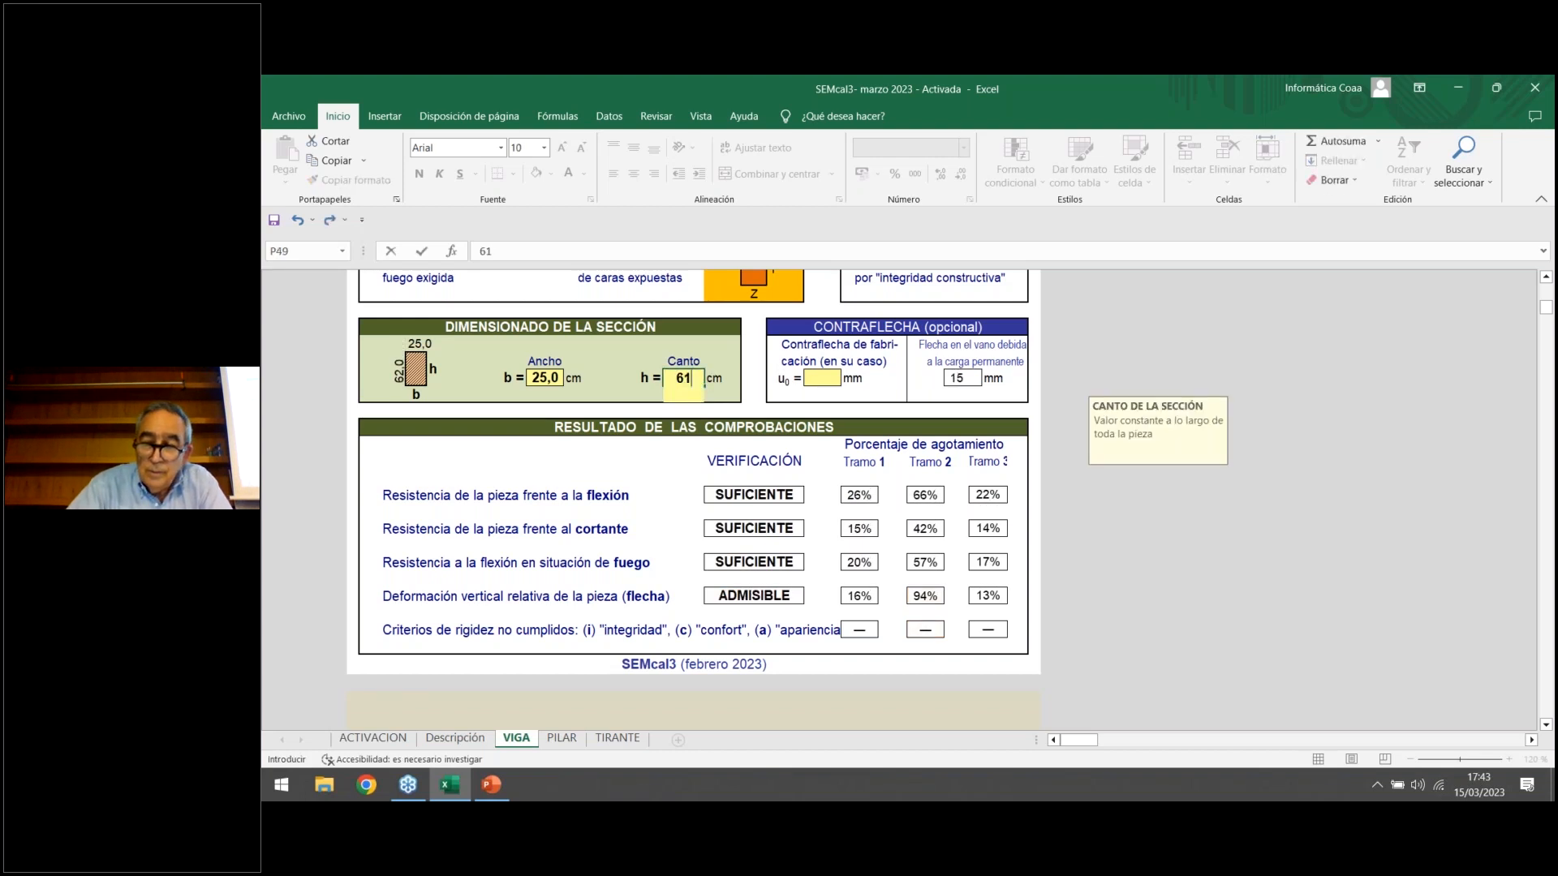
pyautogui.press('Return')
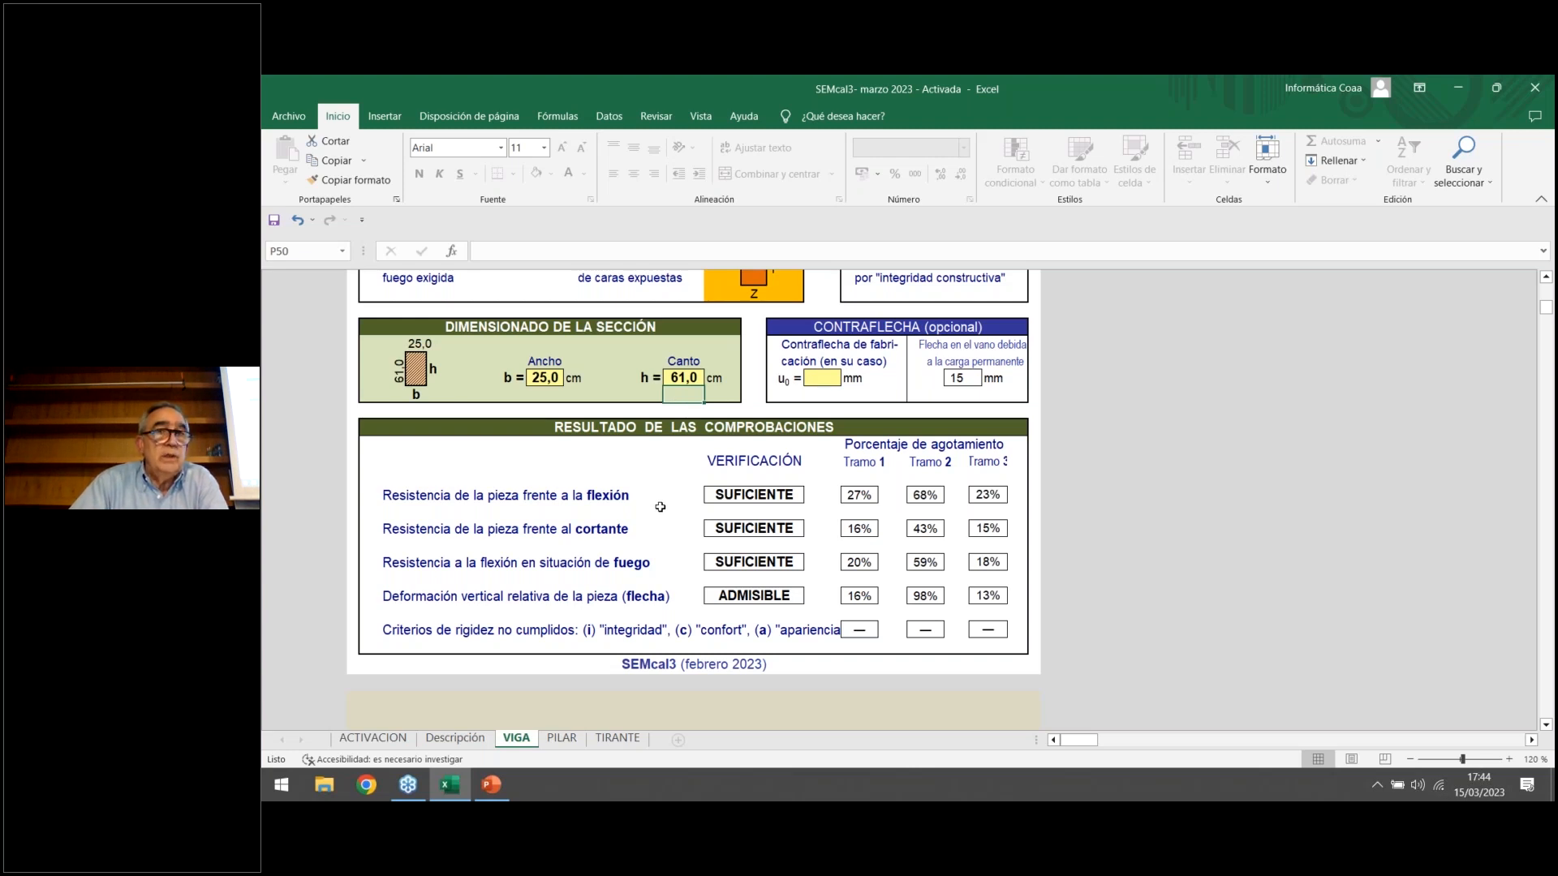
# Review the completed beam sheet from its load diagram to its results and preview its printout.
pyautogui.scroll(10, 660, 507)
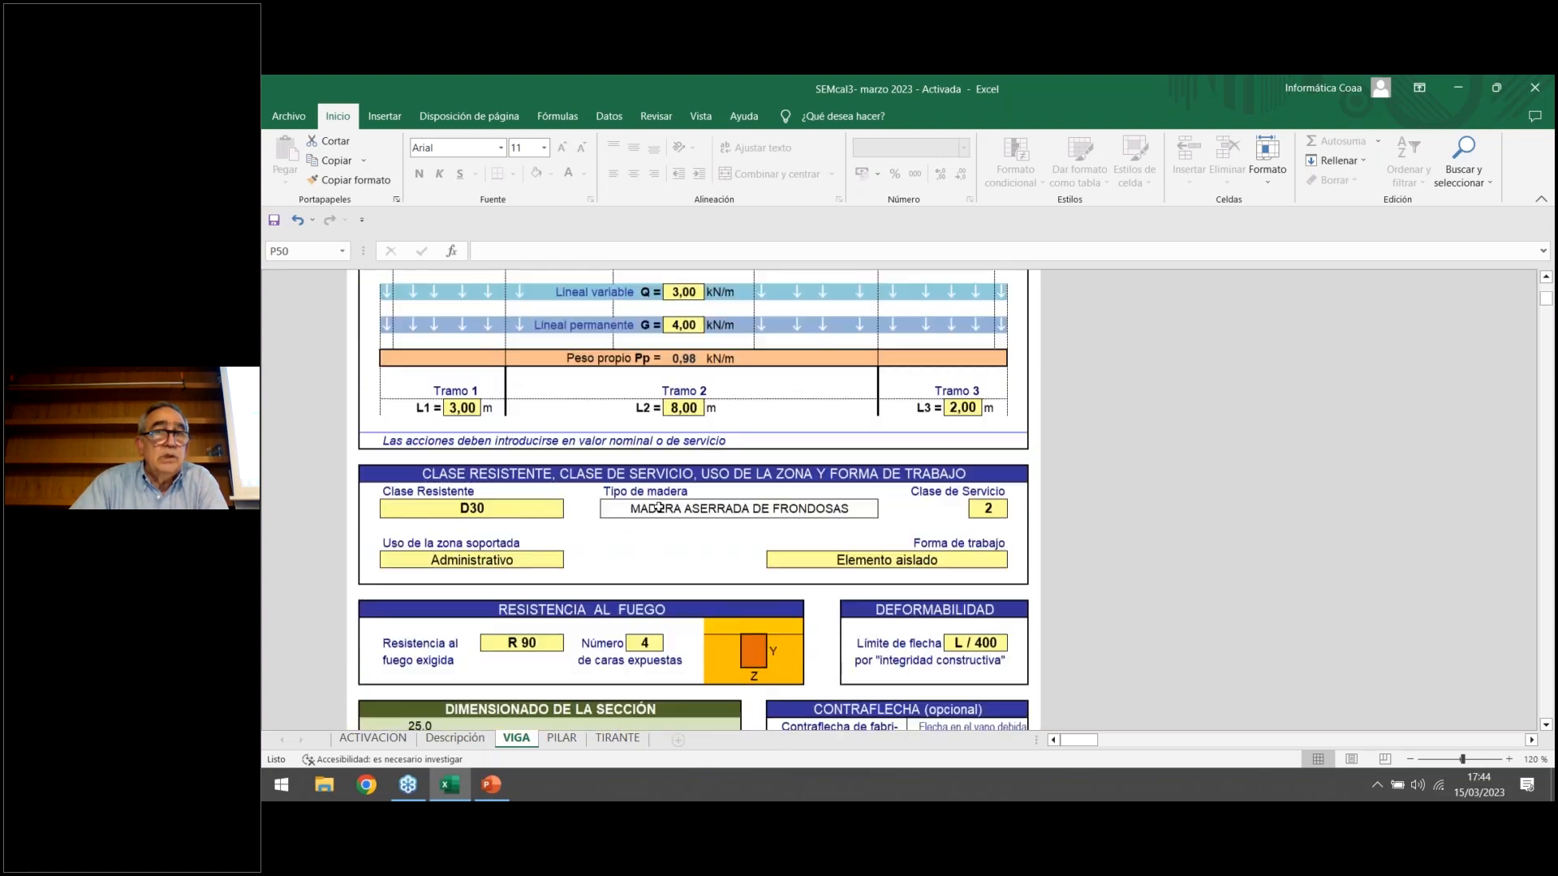
pyautogui.scroll(3, 658, 508)
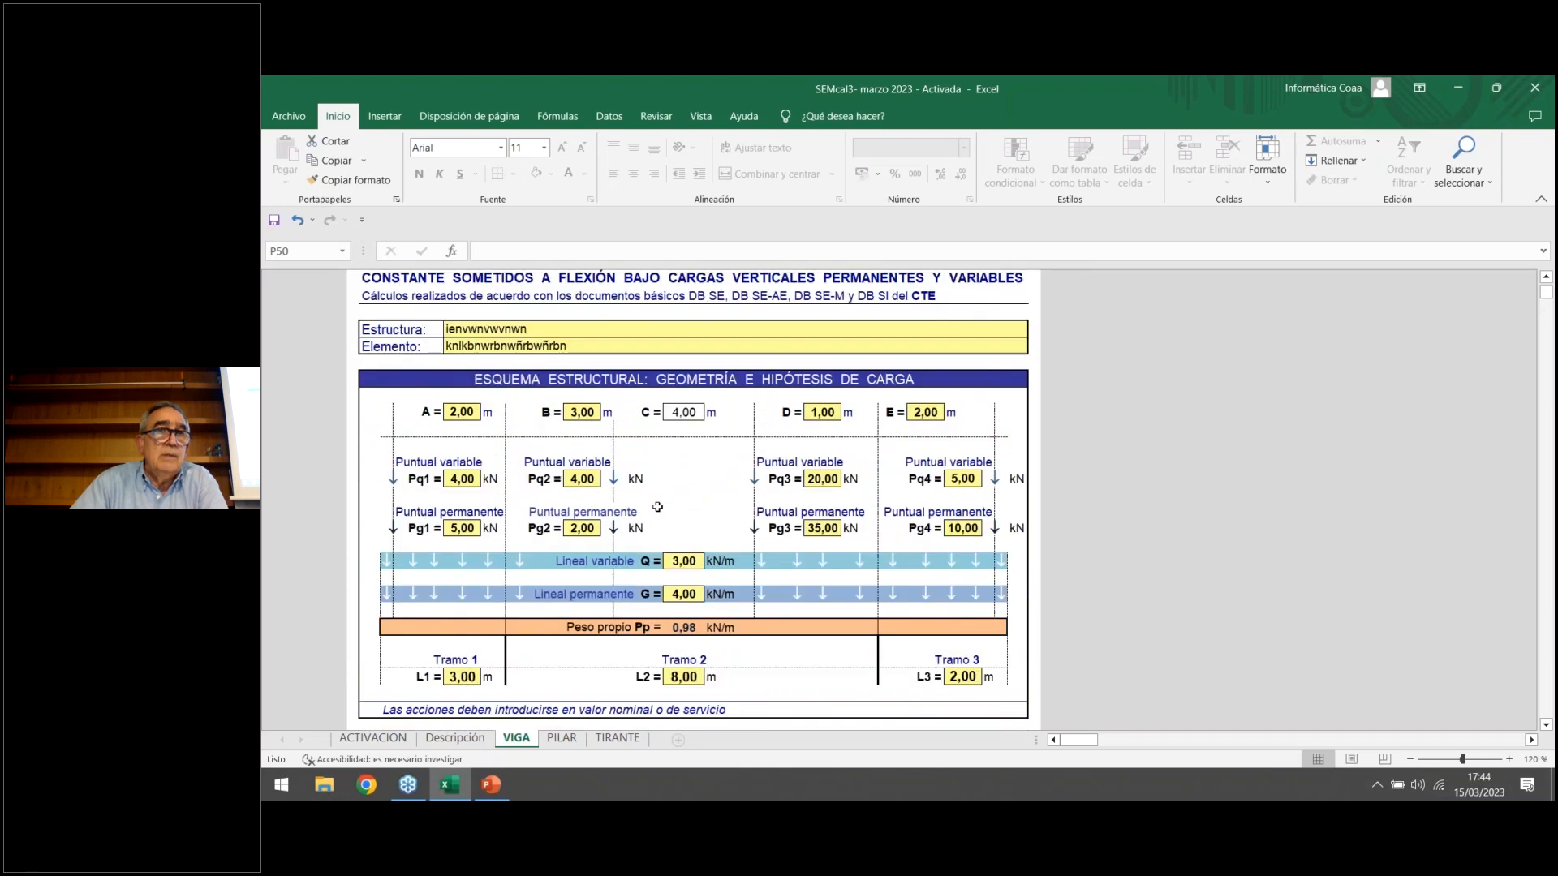
pyautogui.scroll(-10, 685, 505)
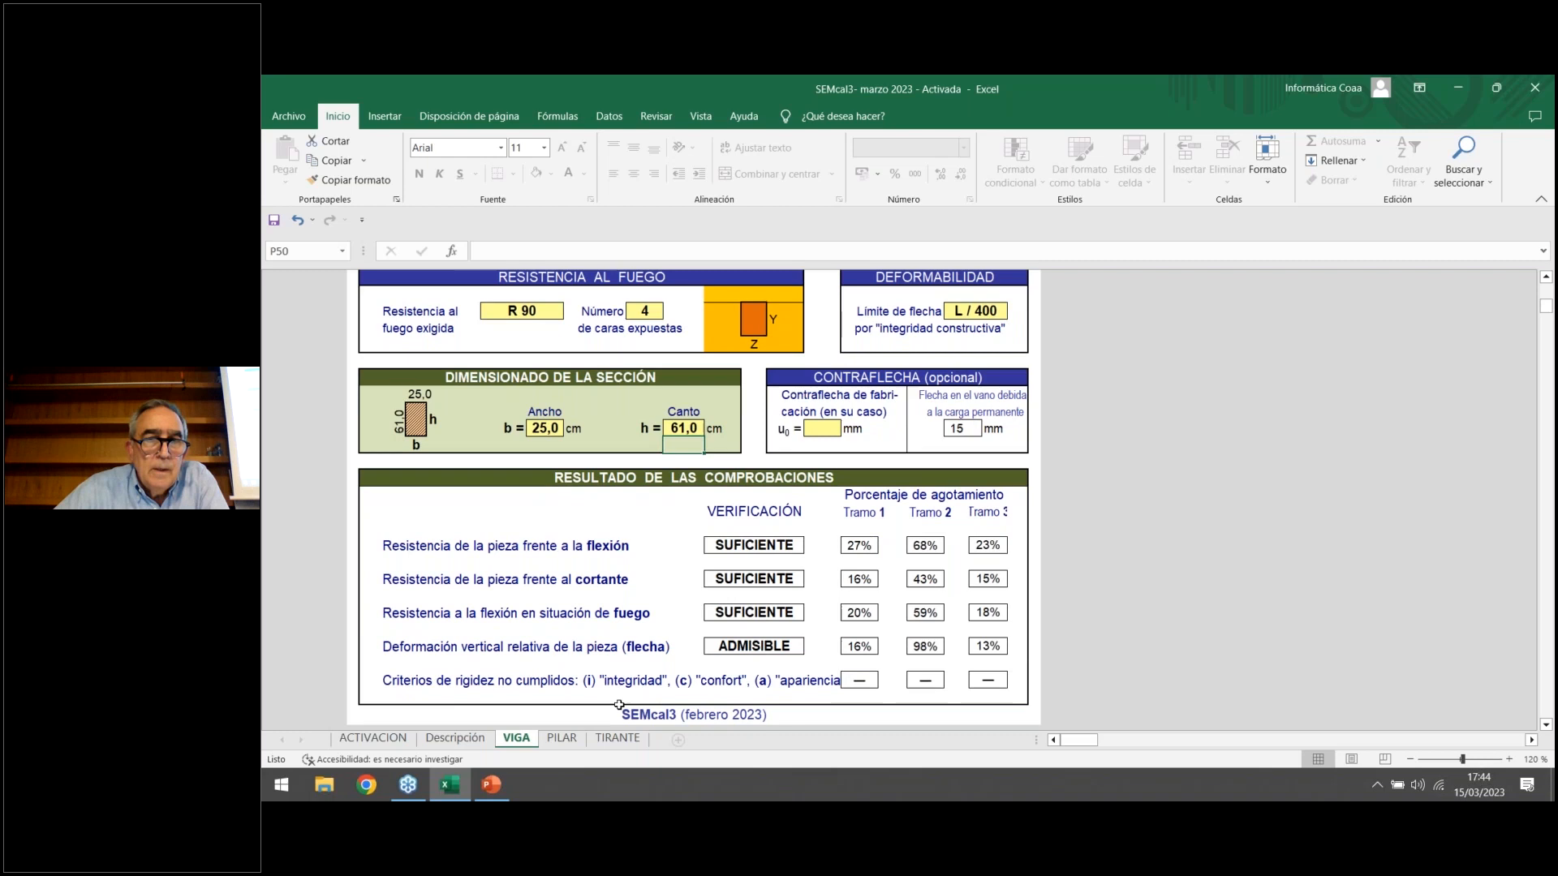
pyautogui.click(290, 116)
pyautogui.click(317, 410)
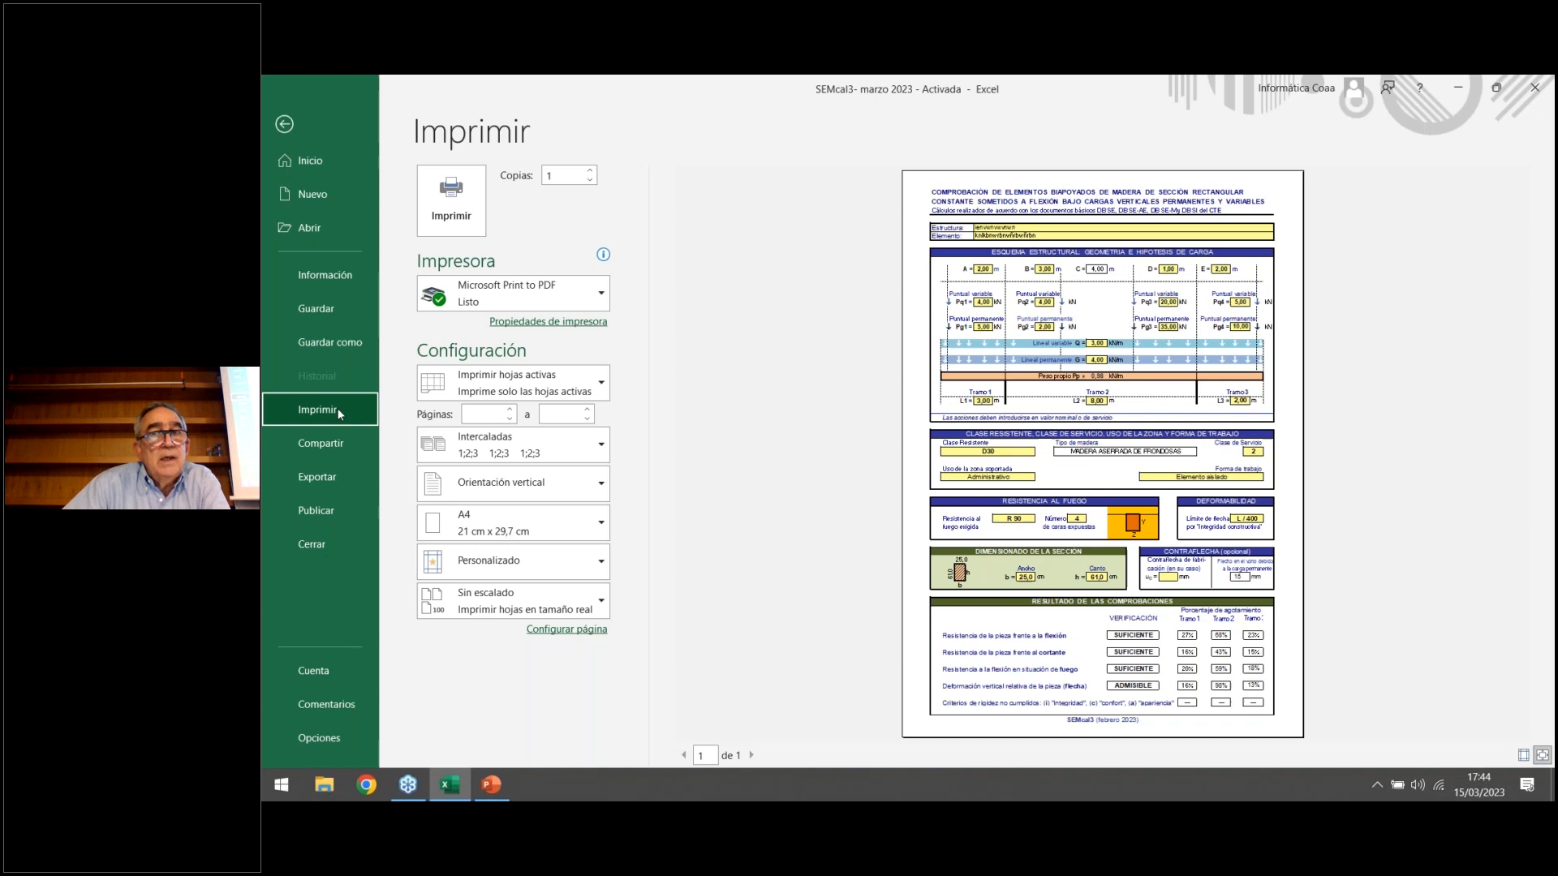
pyautogui.click(283, 126)
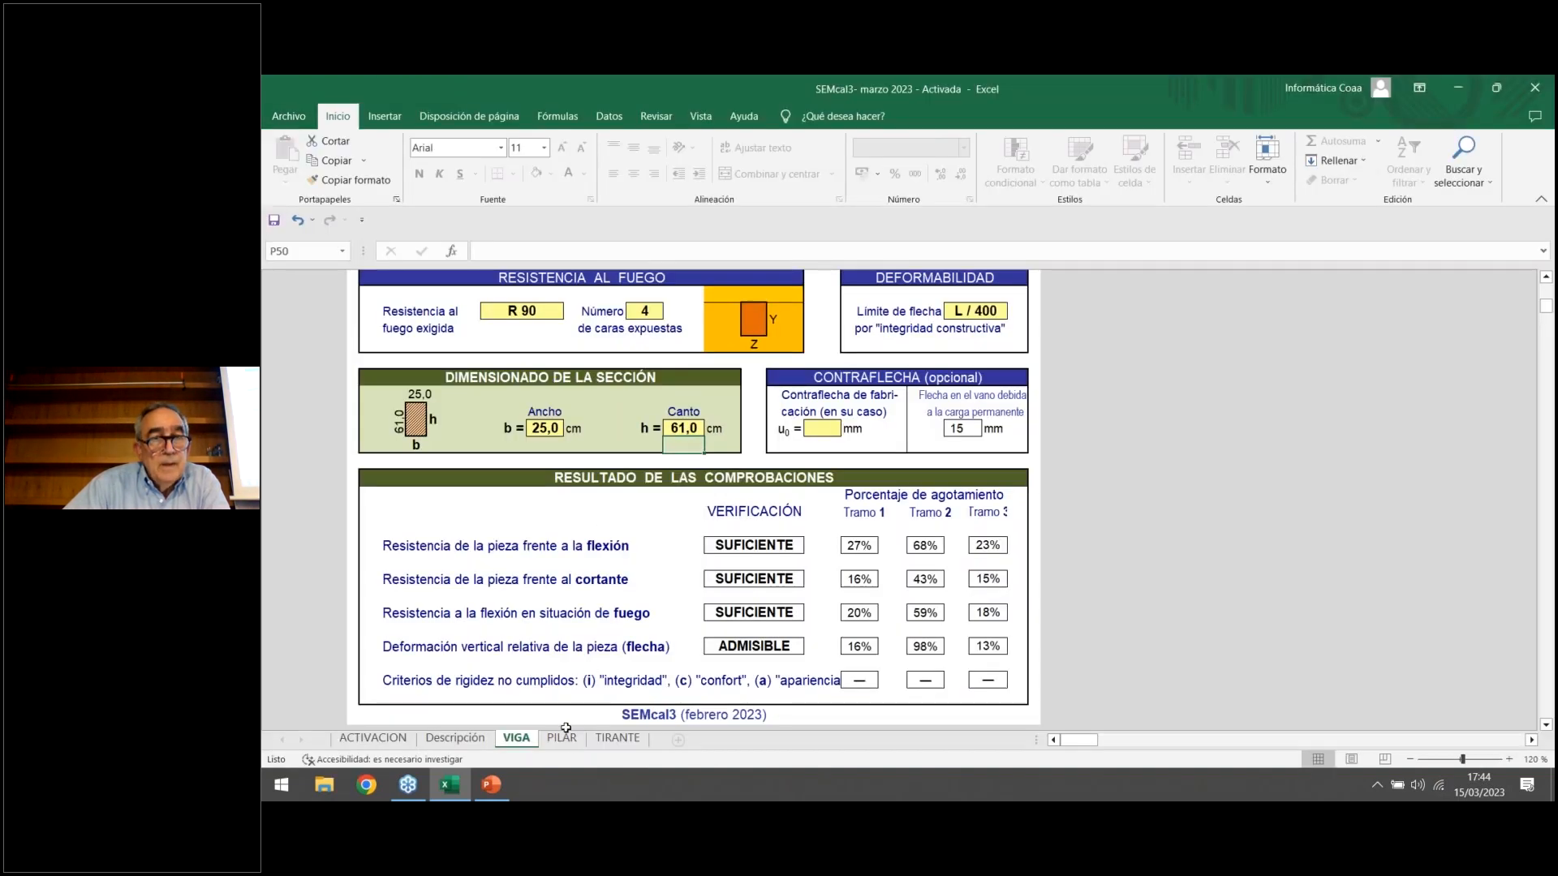
# On the PILAR sheet, enter "oivnwinwrbnwrbpn" as the structure name and "pjgwjgj0j" as the element name.
pyautogui.click(563, 737)
pyautogui.scroll(-1, 1053, 500)
pyautogui.scroll(1, 1053, 501)
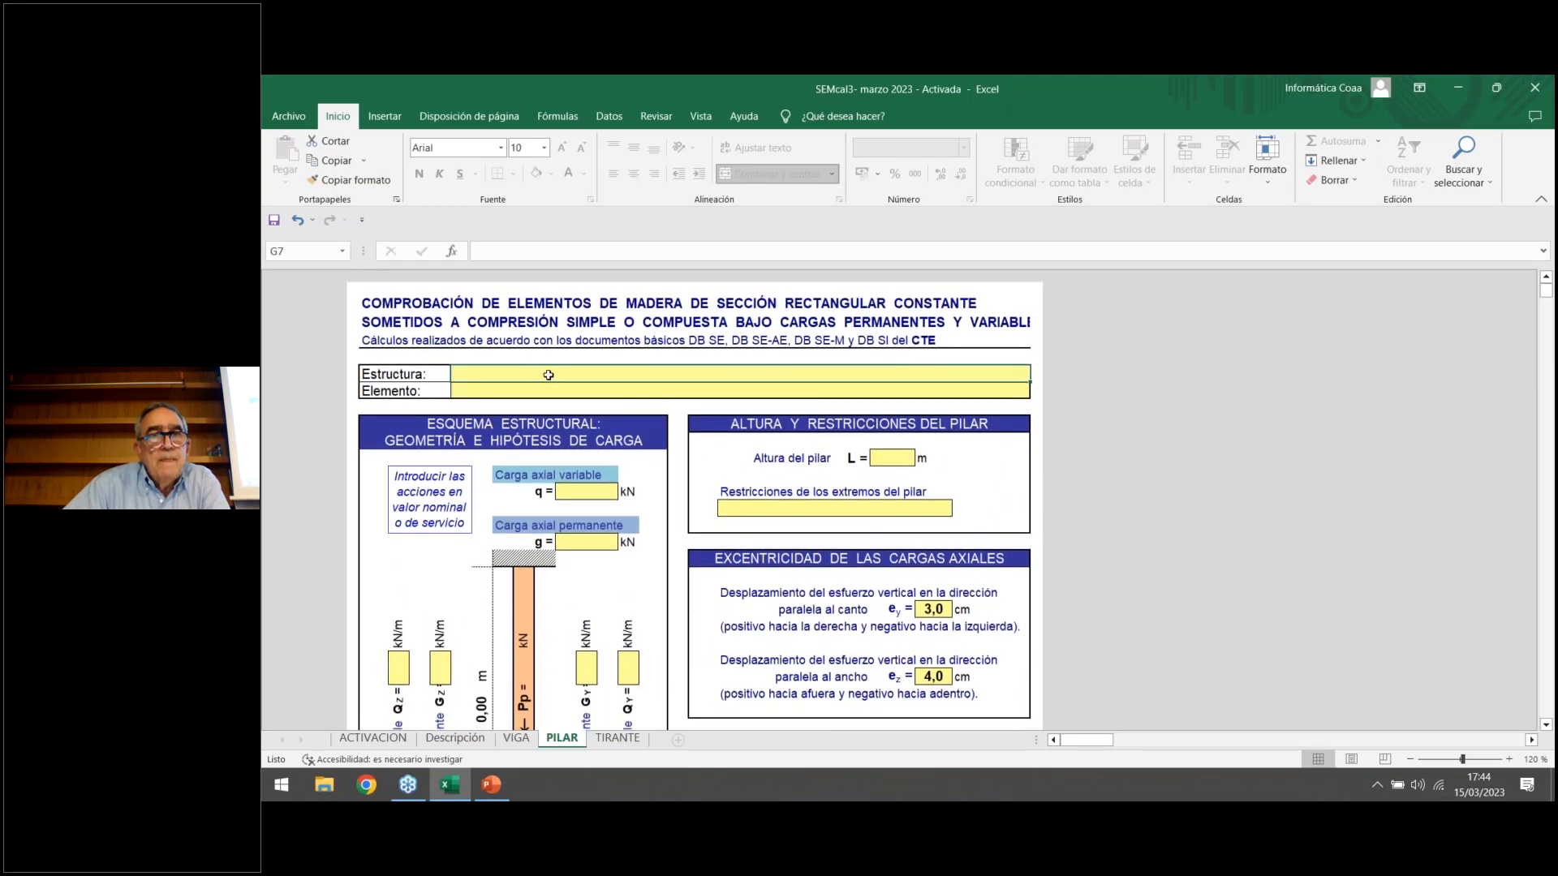
pyautogui.write('oivnwinwrbnwrbpn')
pyautogui.press('Return')
pyautogui.write('pjgwjgj0j')
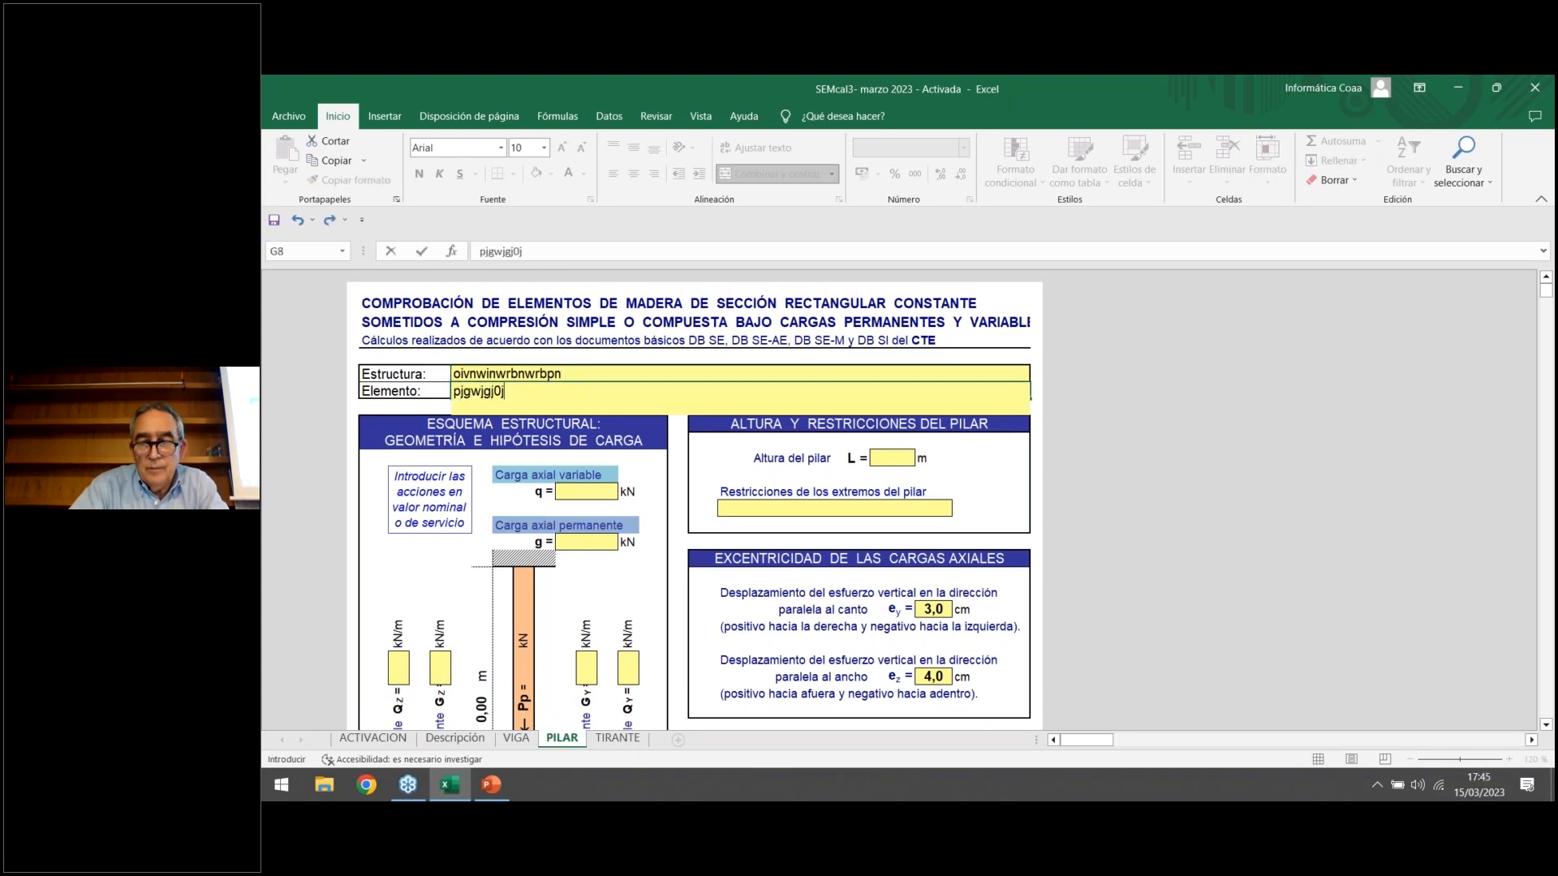
pyautogui.press('Return')
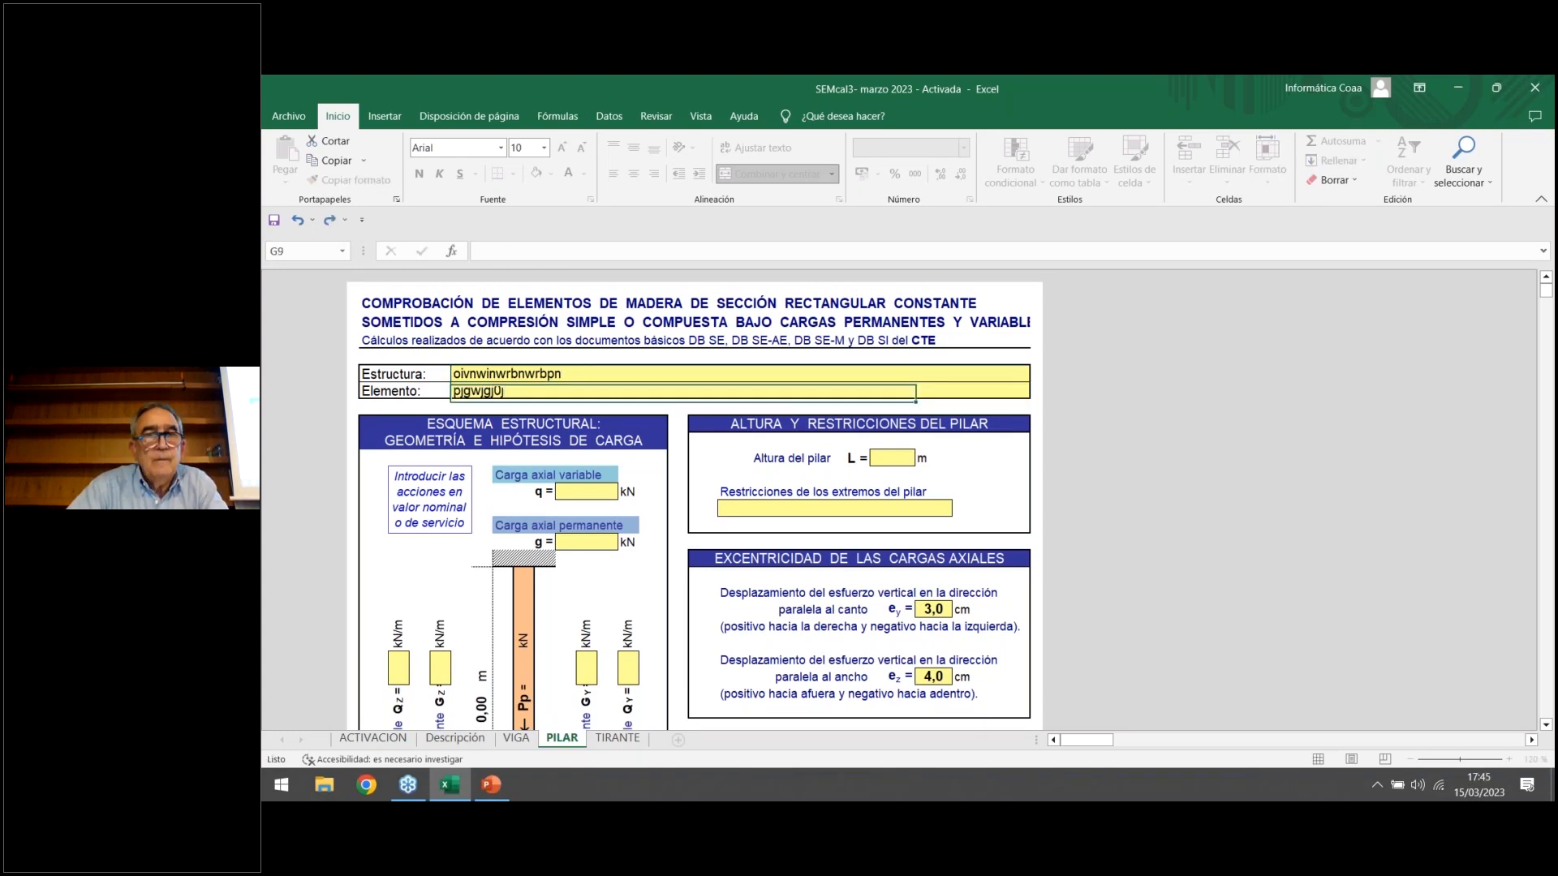
# Set the pillar height L to 3,6 m and its end restraints to ARTICULADO - ARTICULADO.
pyautogui.scroll(-3, 722, 498)
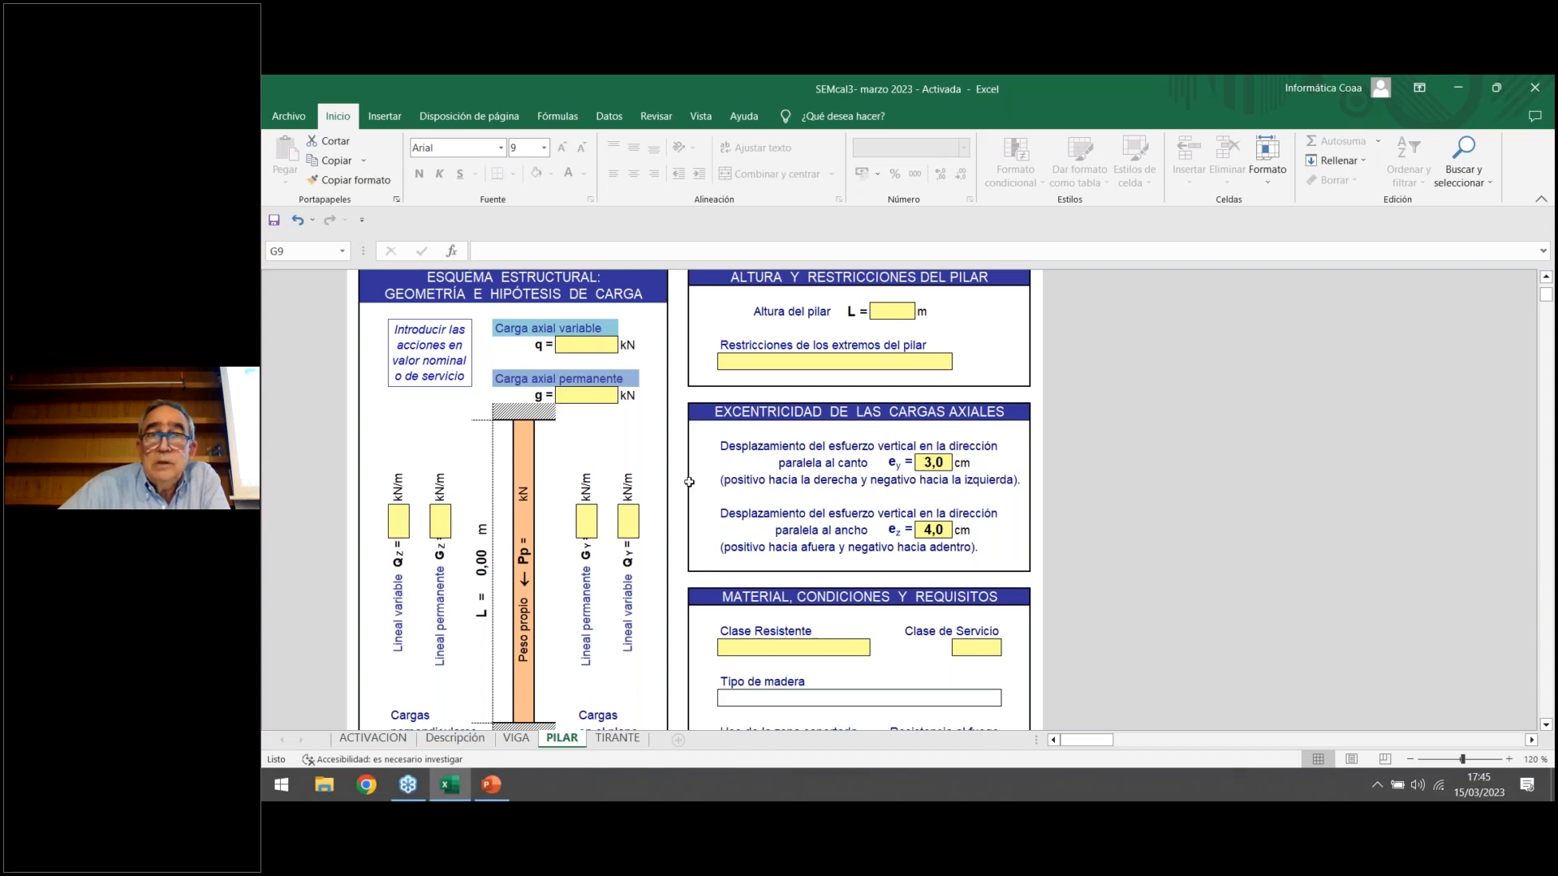
pyautogui.click(890, 310)
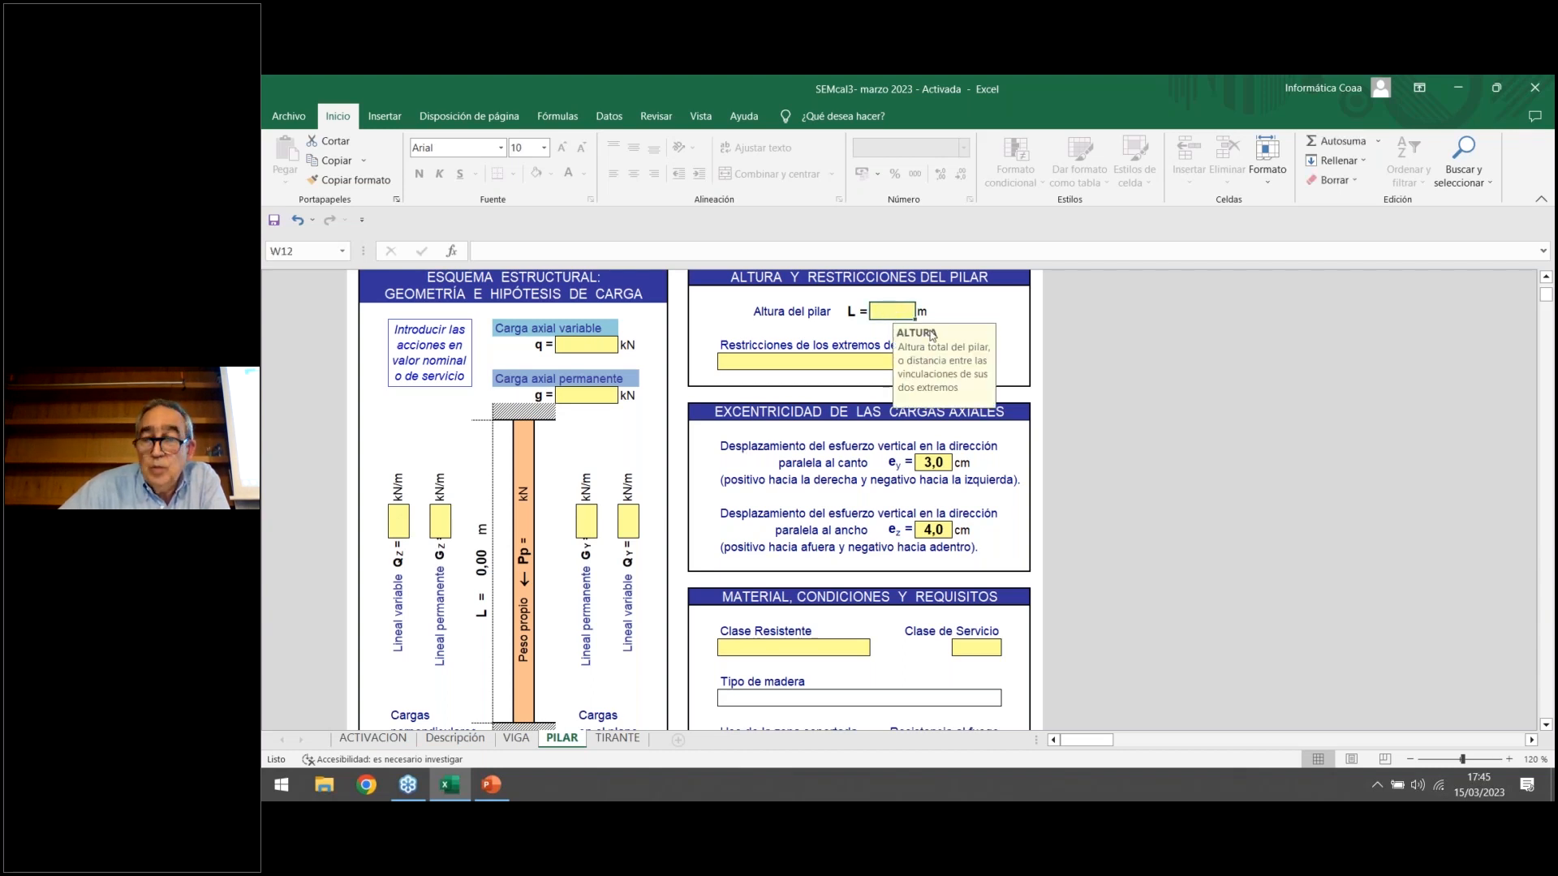
pyautogui.write('3,6')
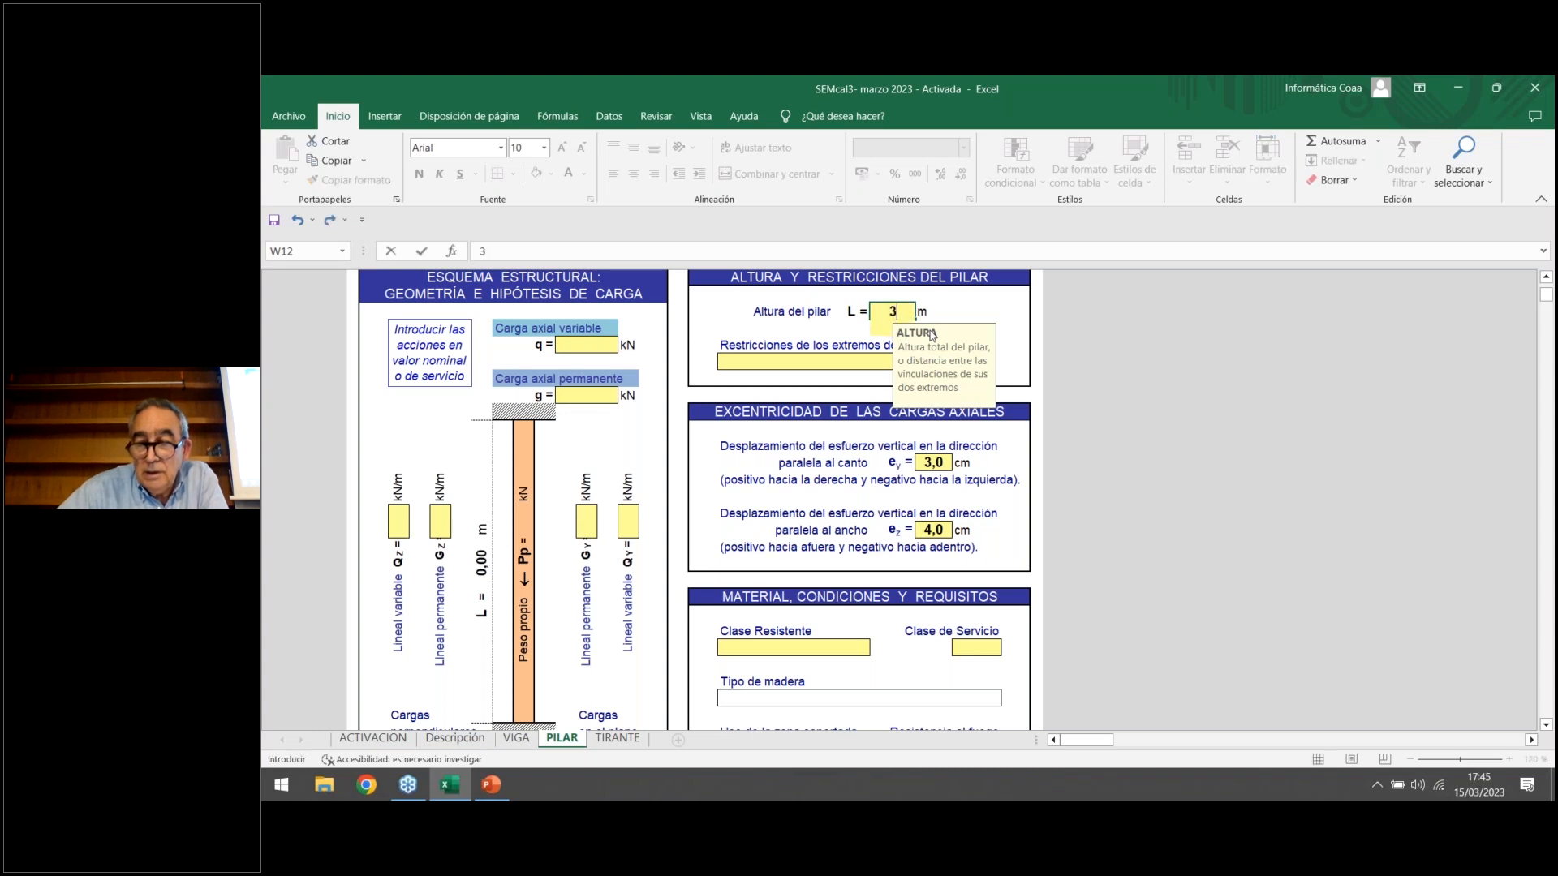
pyautogui.press('Return')
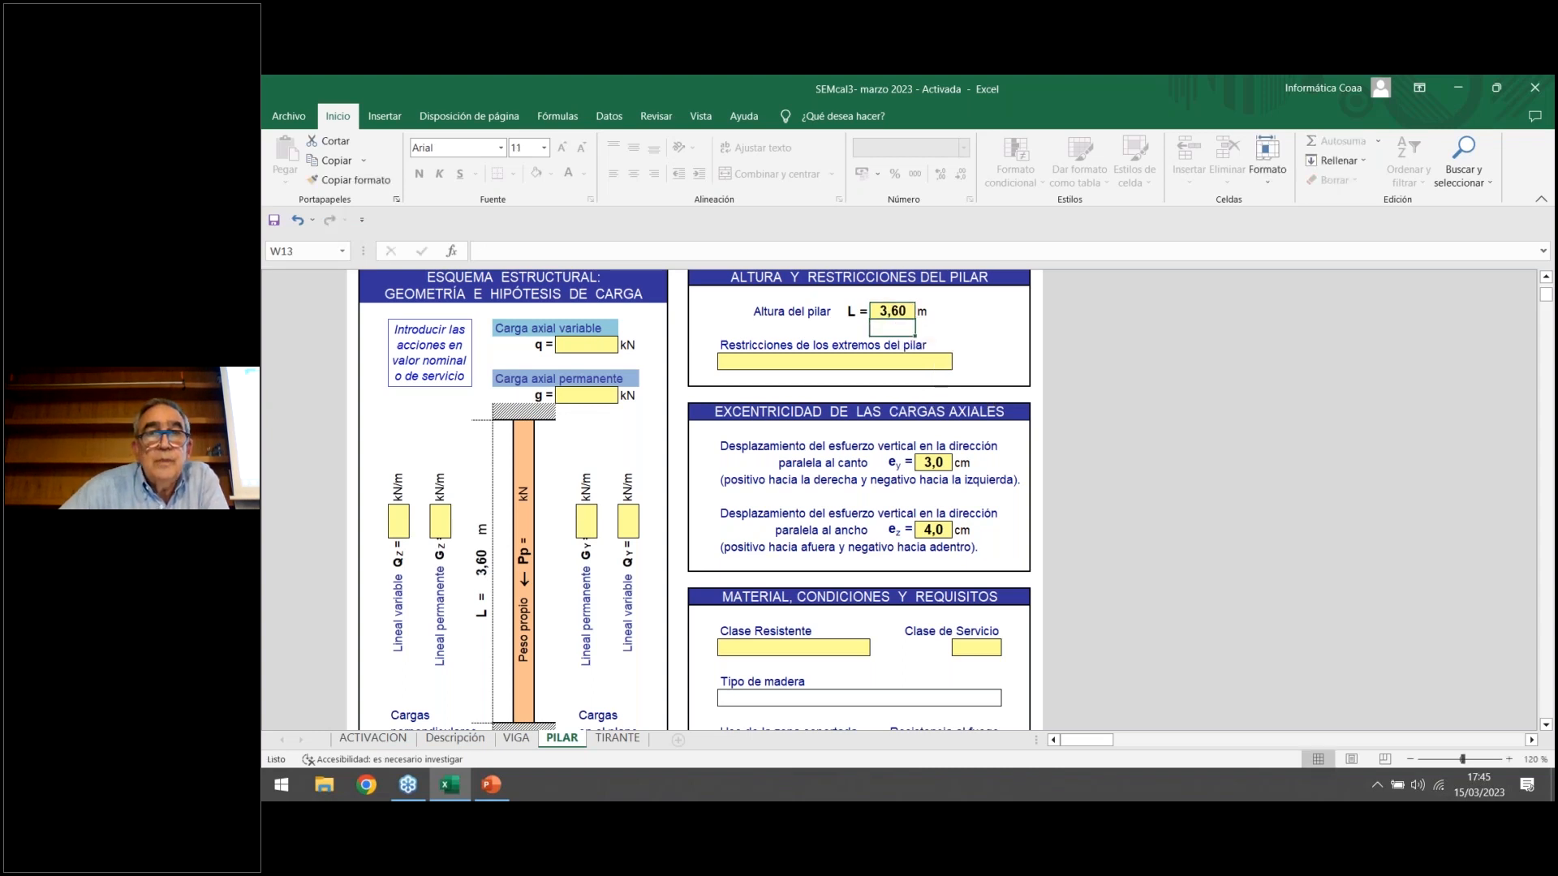
pyautogui.click(855, 362)
pyautogui.click(960, 364)
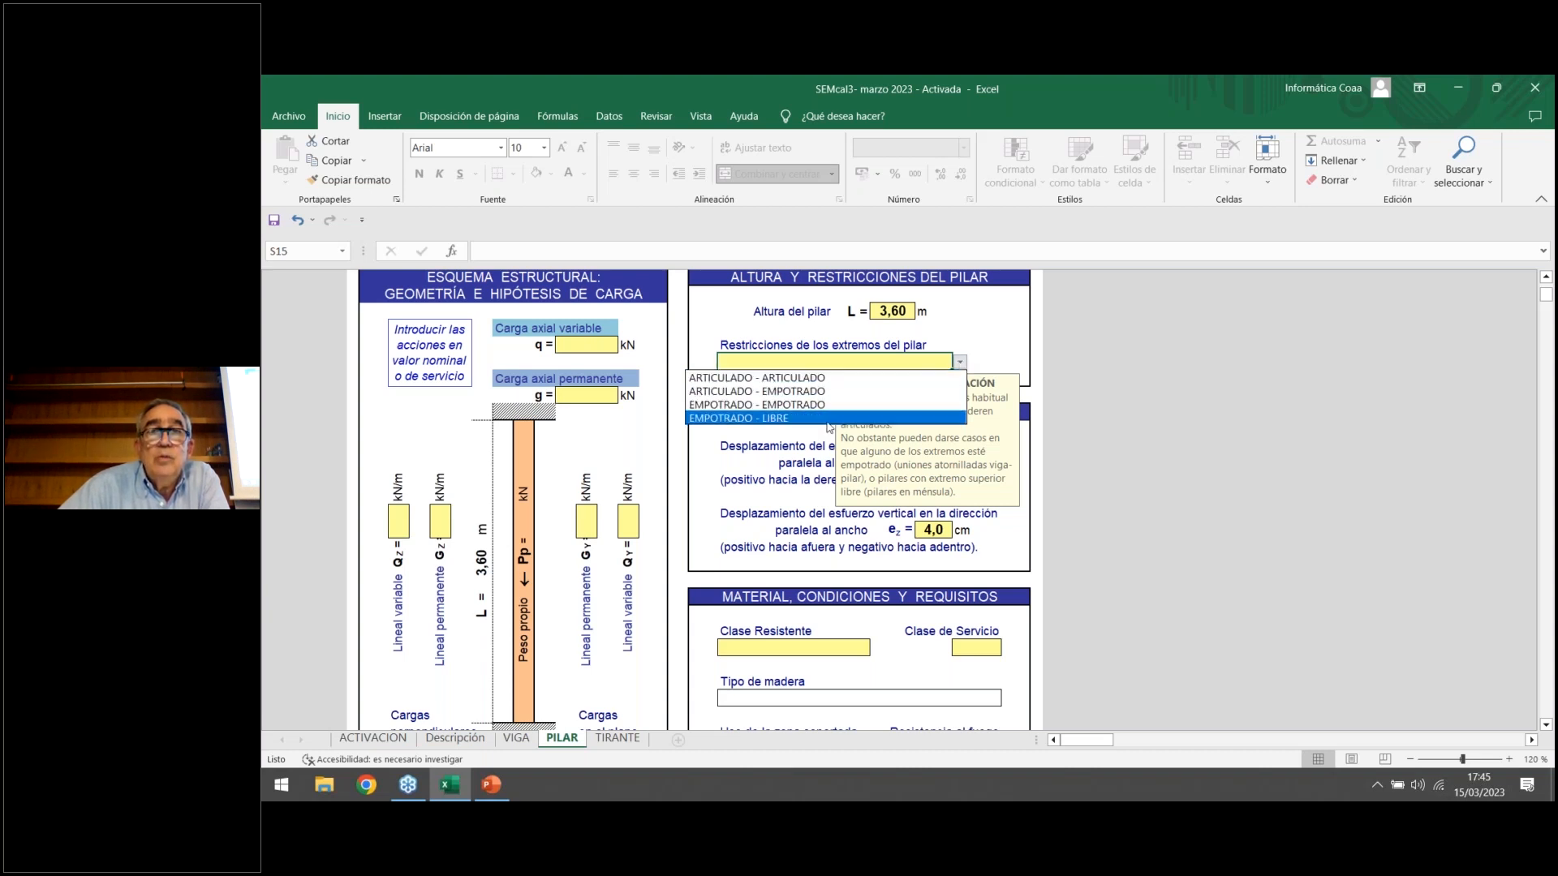
pyautogui.click(824, 378)
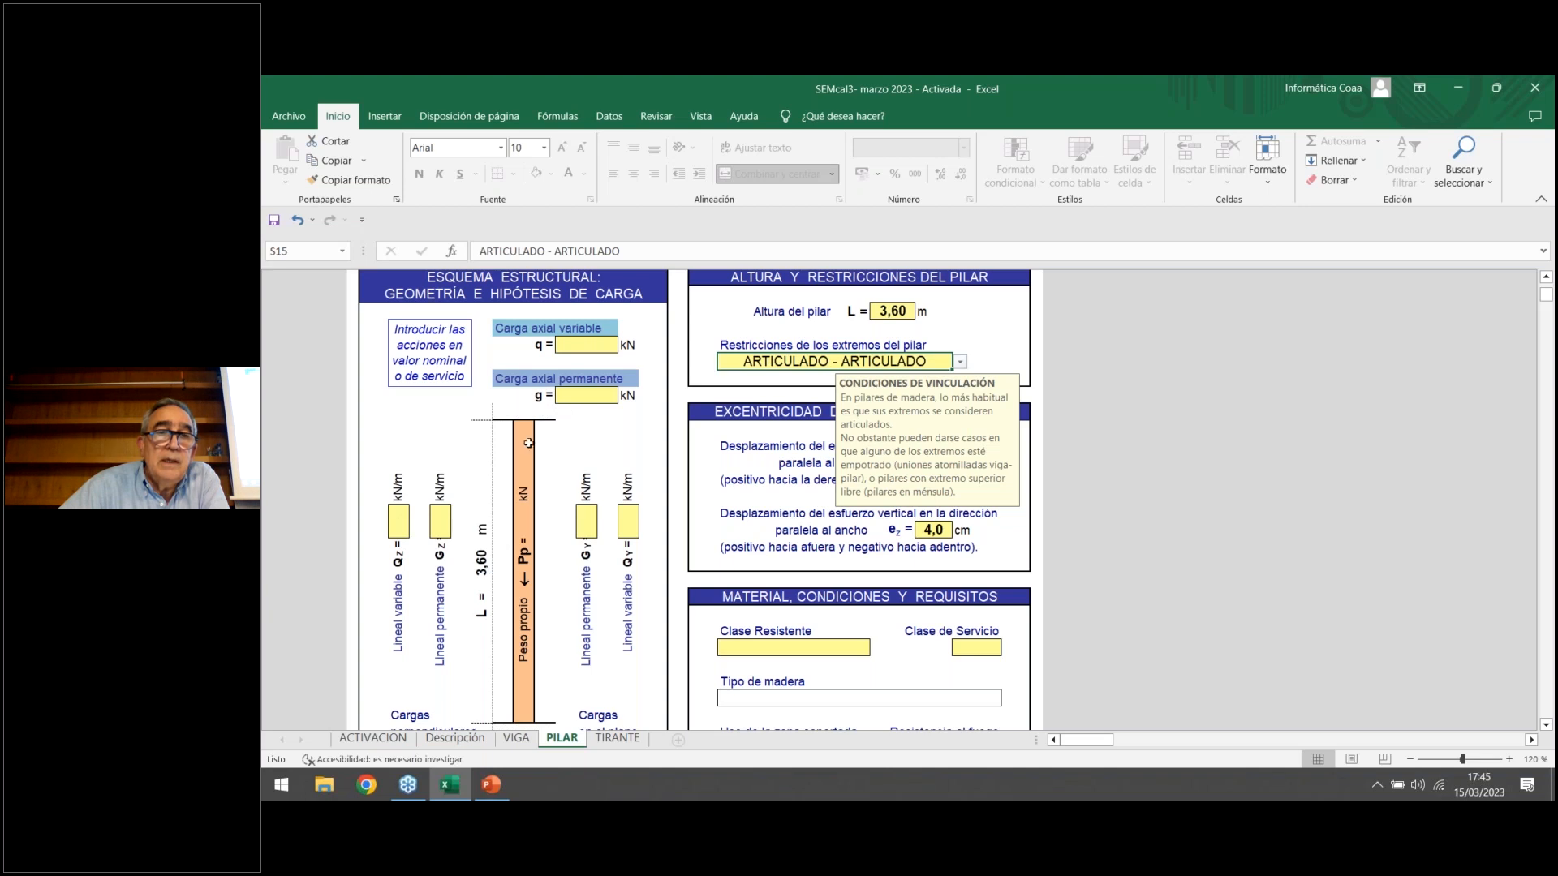
# Try the other end restraint combinations for the pillar and settle on ARTICULADO - EMPOTRADO.
pyautogui.scroll(-1, 554, 570)
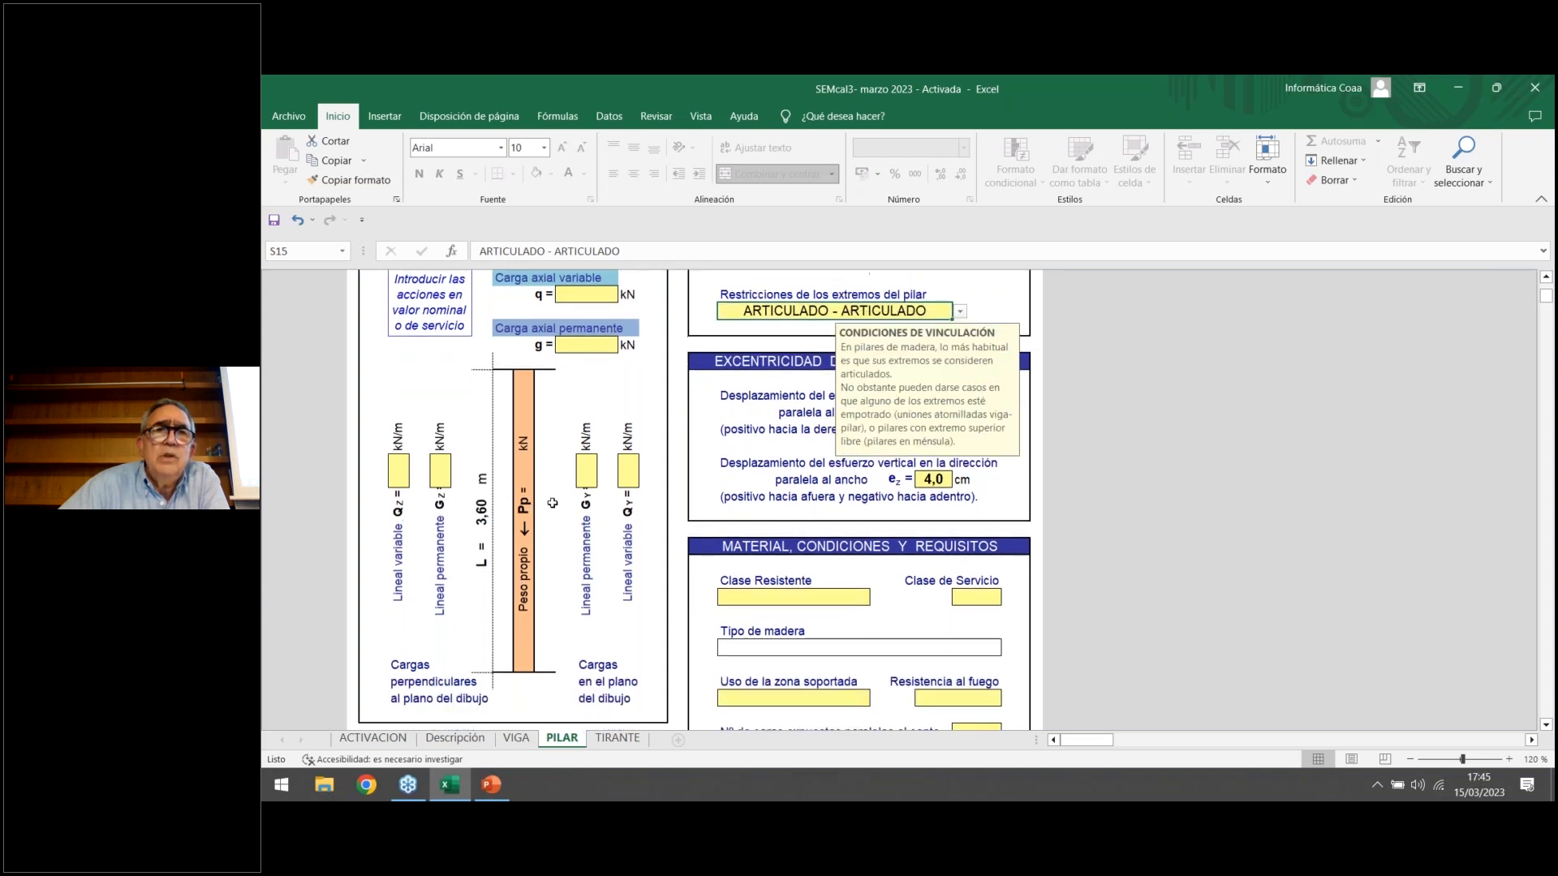
pyautogui.moveTo(964, 377); pyautogui.dragTo(1150, 397)
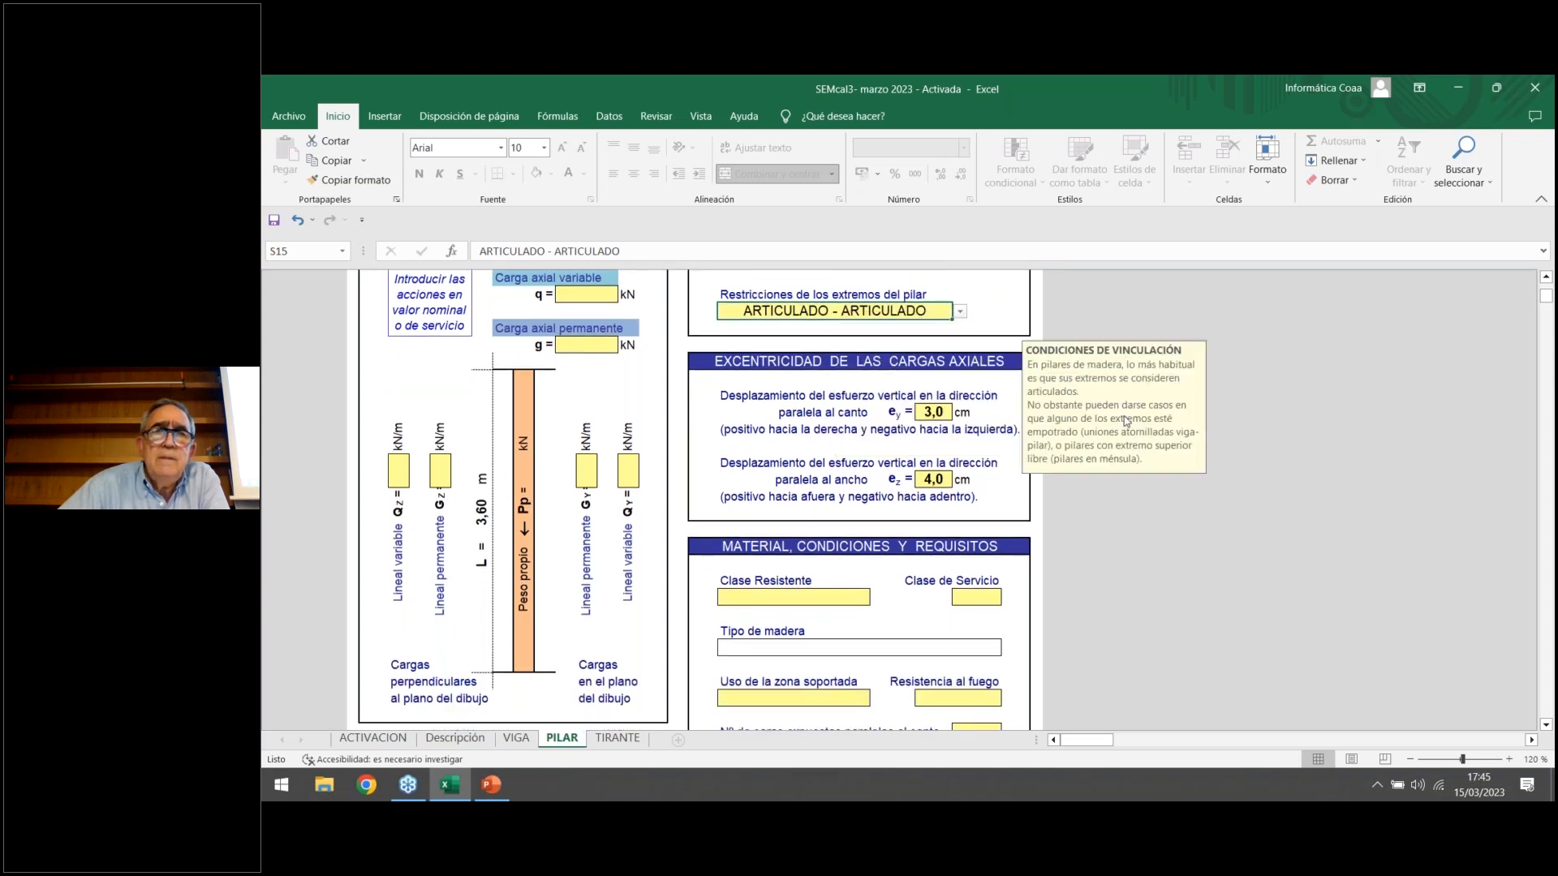
pyautogui.click(960, 311)
pyautogui.click(853, 342)
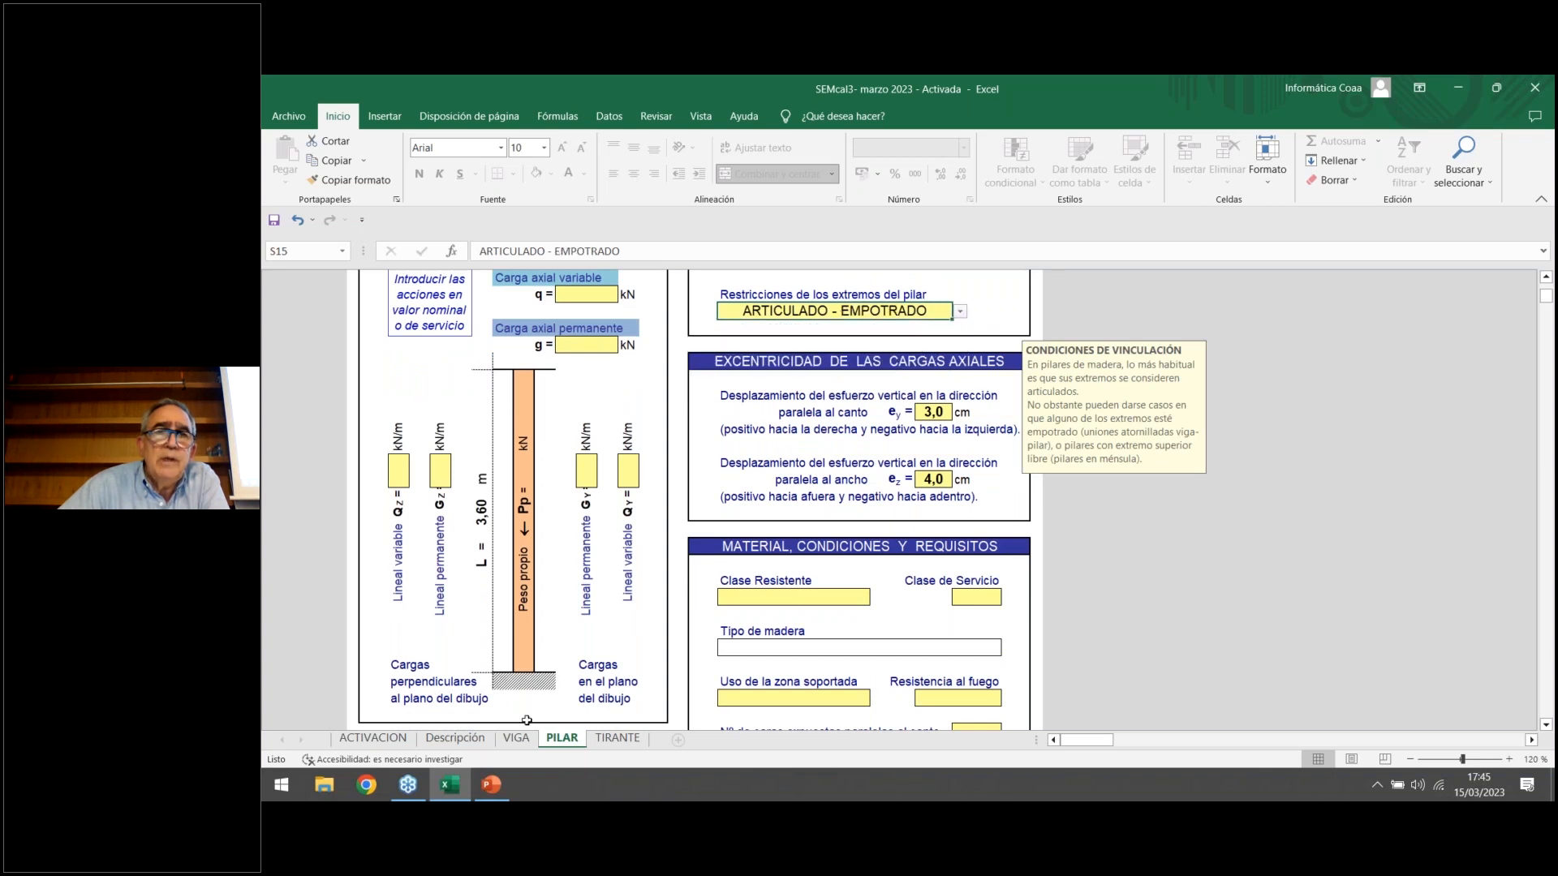
pyautogui.click(960, 312)
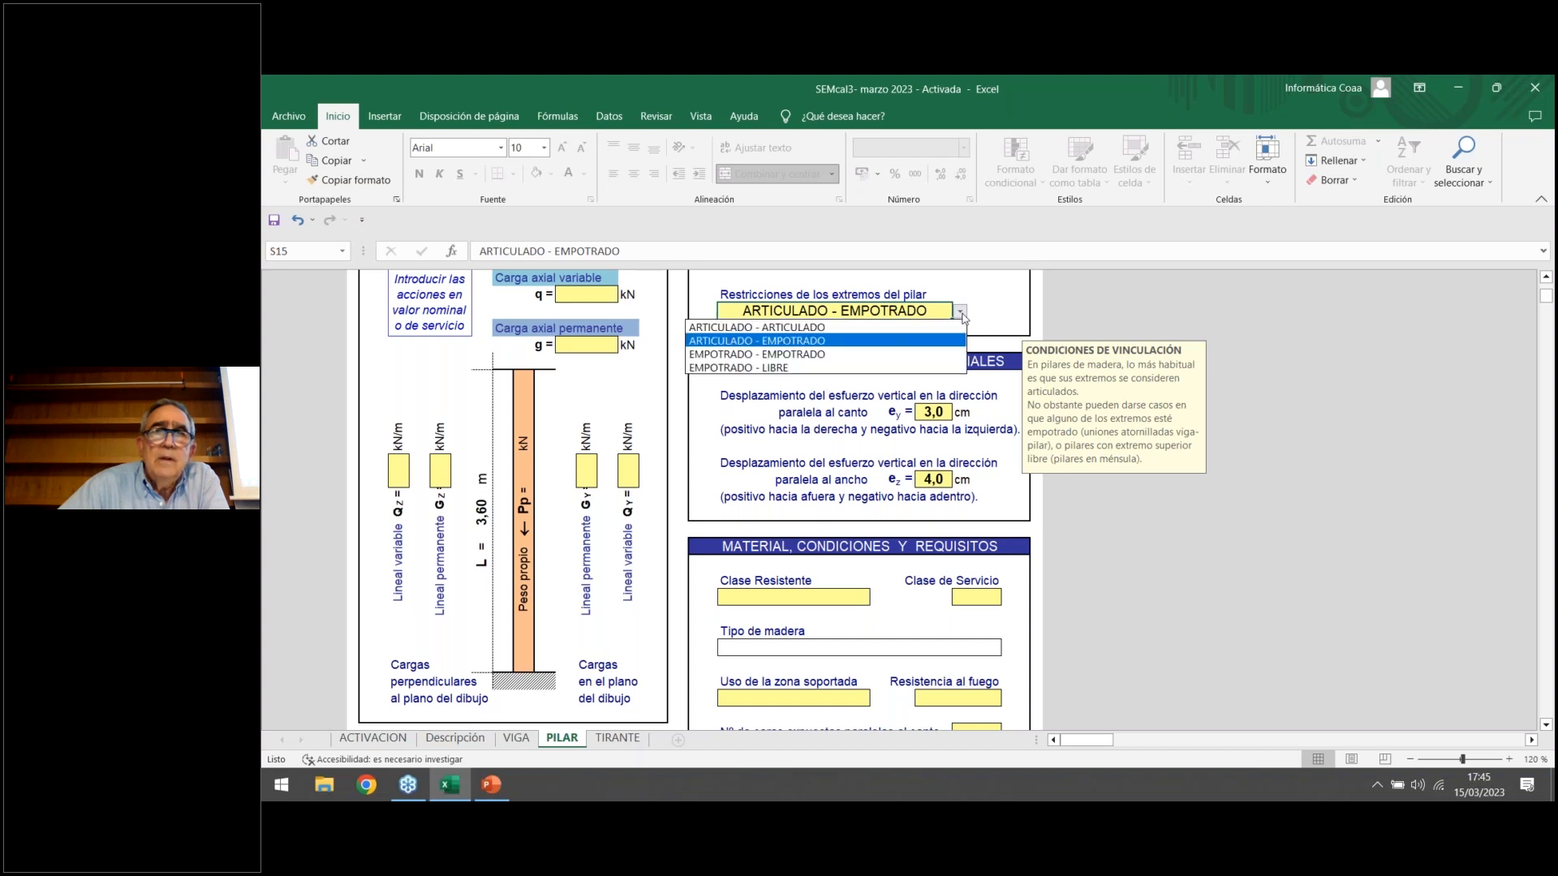
pyautogui.click(815, 355)
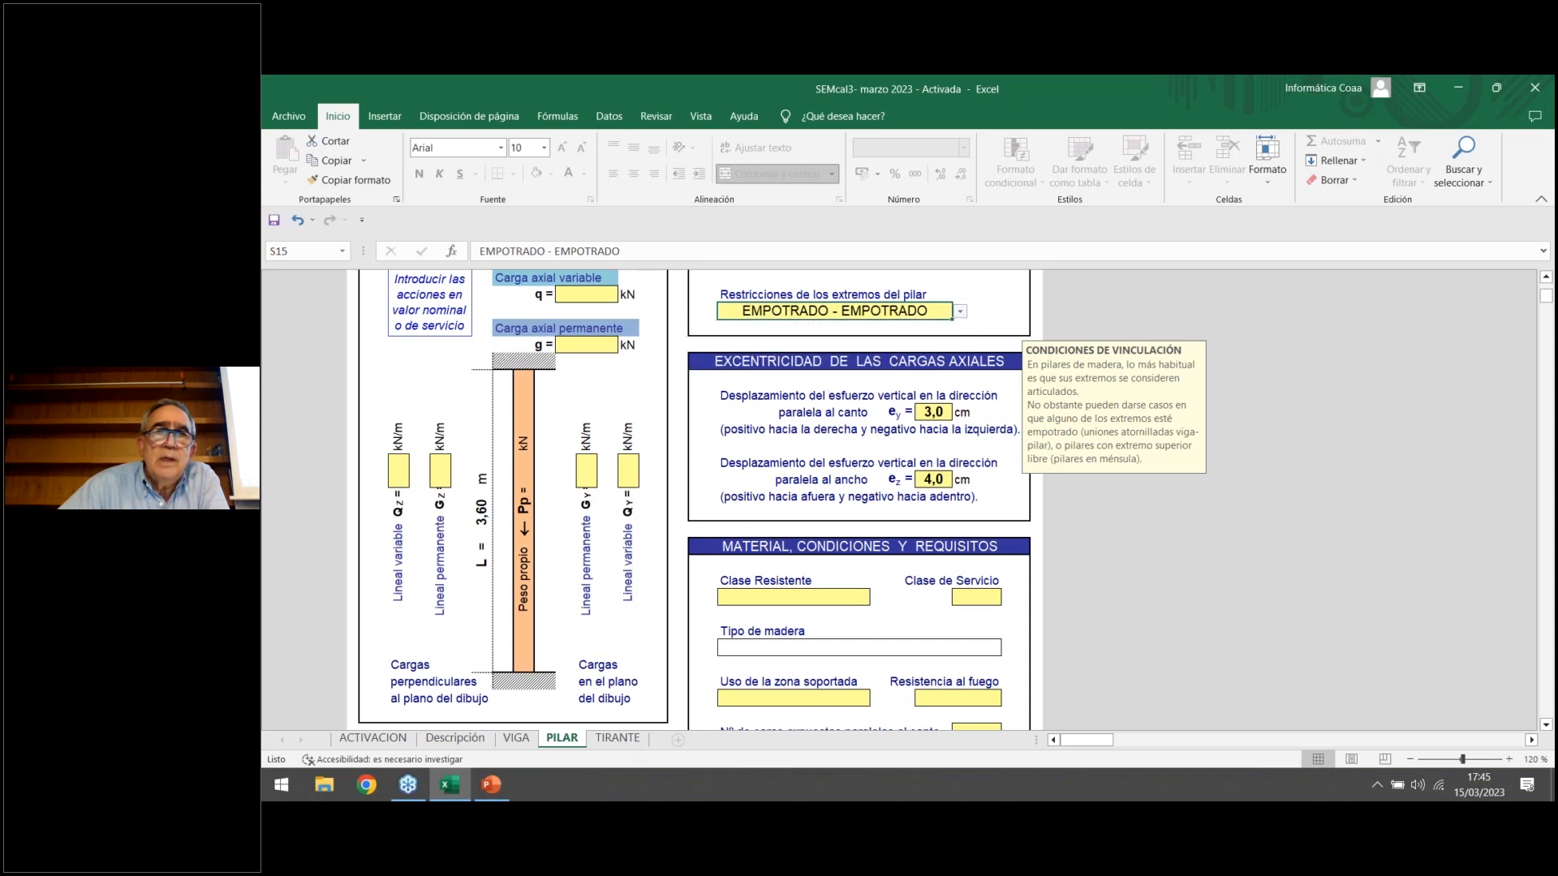
pyautogui.click(958, 315)
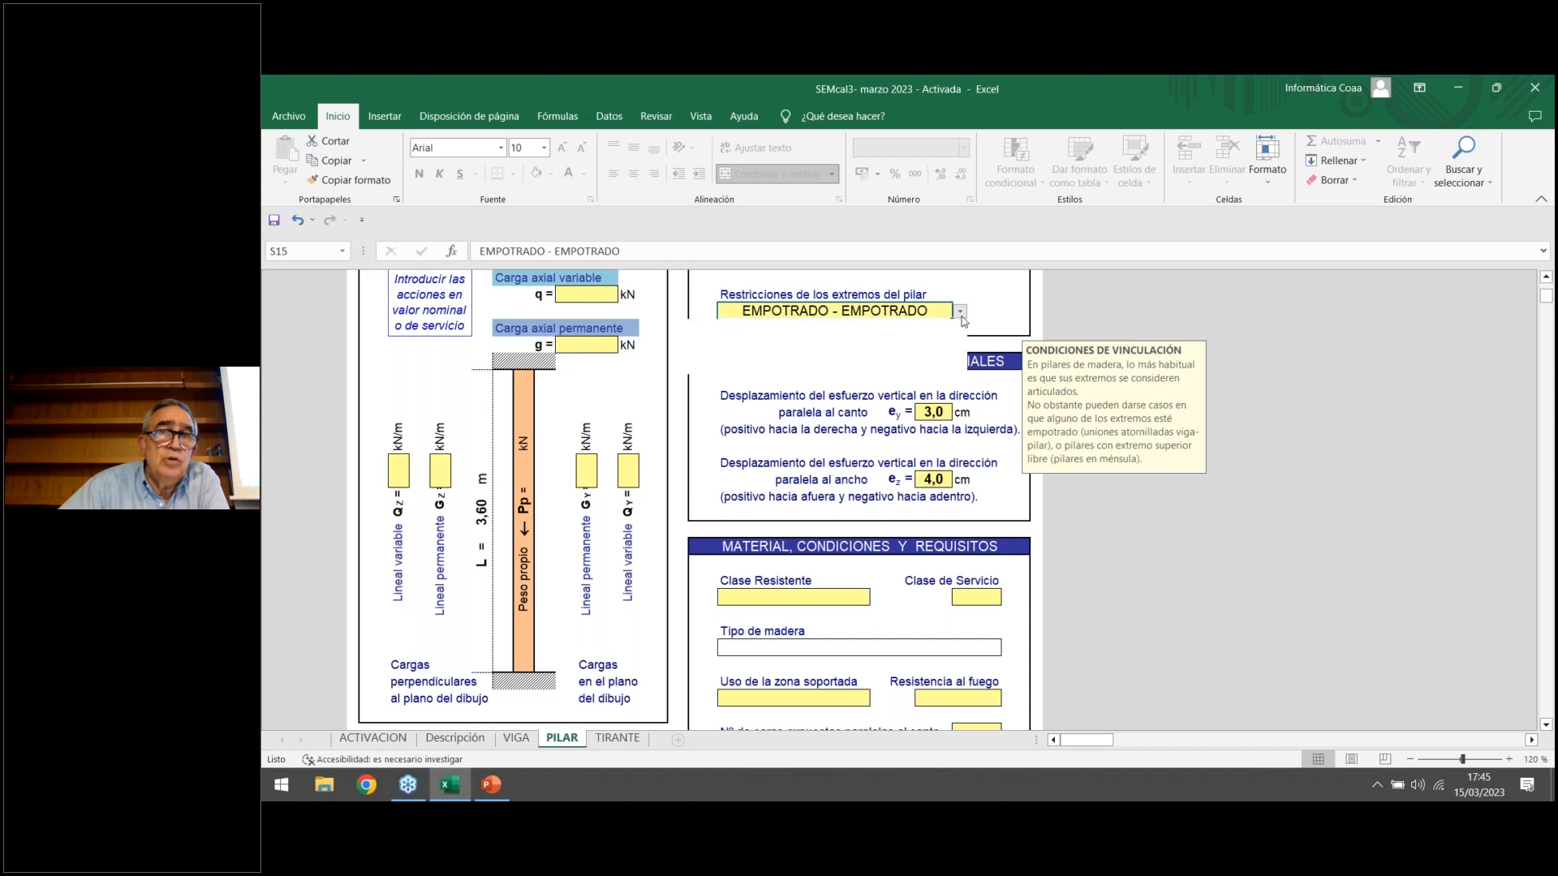
pyautogui.click(820, 369)
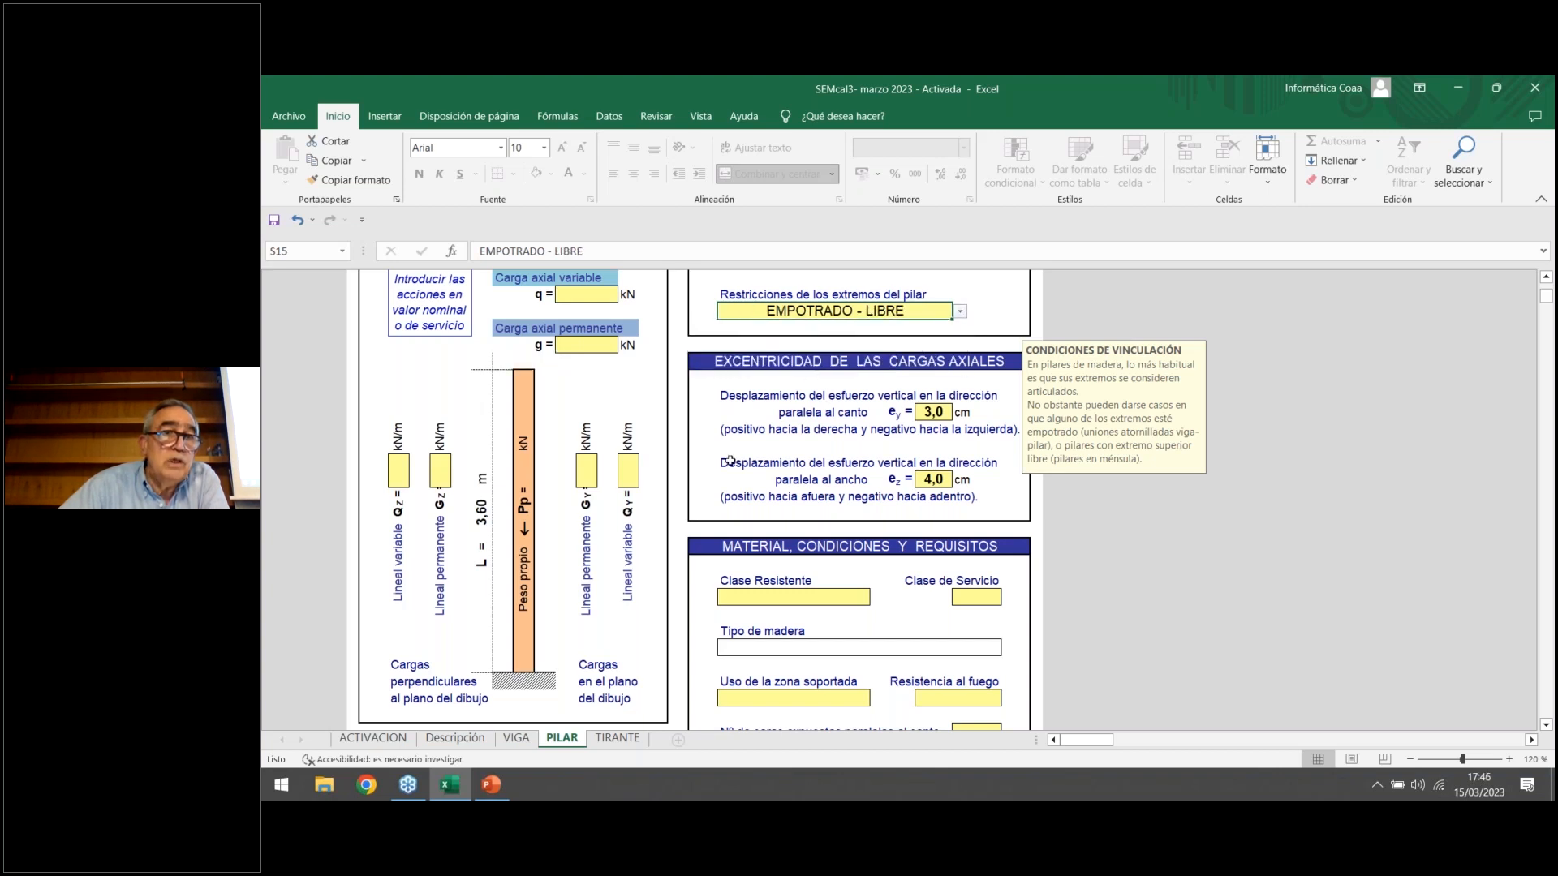
pyautogui.click(960, 313)
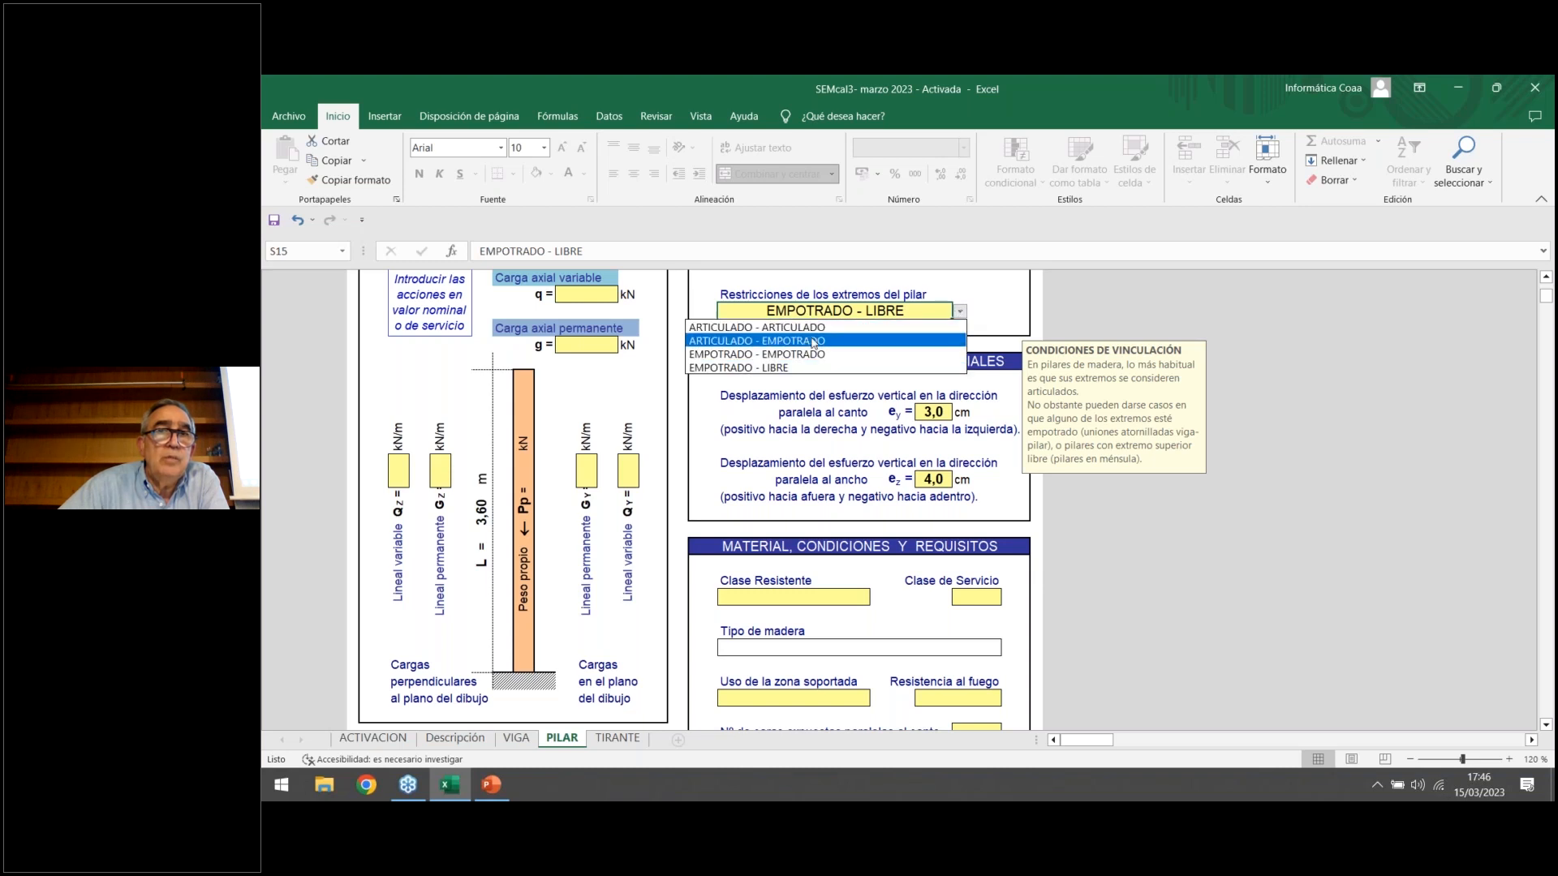
pyautogui.click(813, 343)
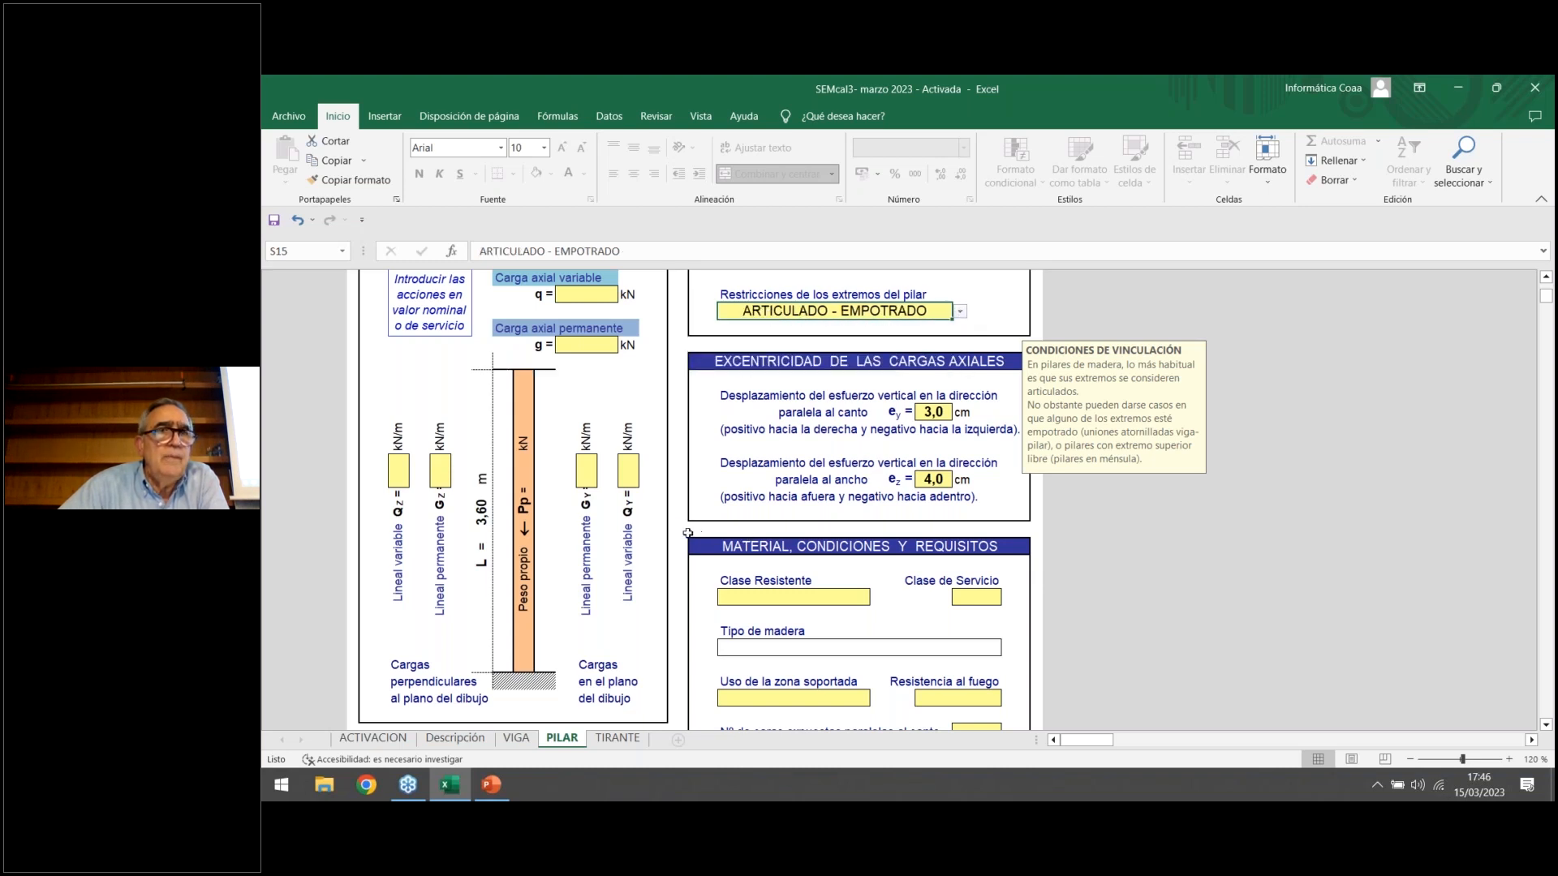
# Enter the pillar's axial loads: variable load q of 80 kN and permanent load g of 55 kN.
pyautogui.scroll(1, 608, 487)
pyautogui.scroll(-1, 588, 325)
pyautogui.click(585, 297)
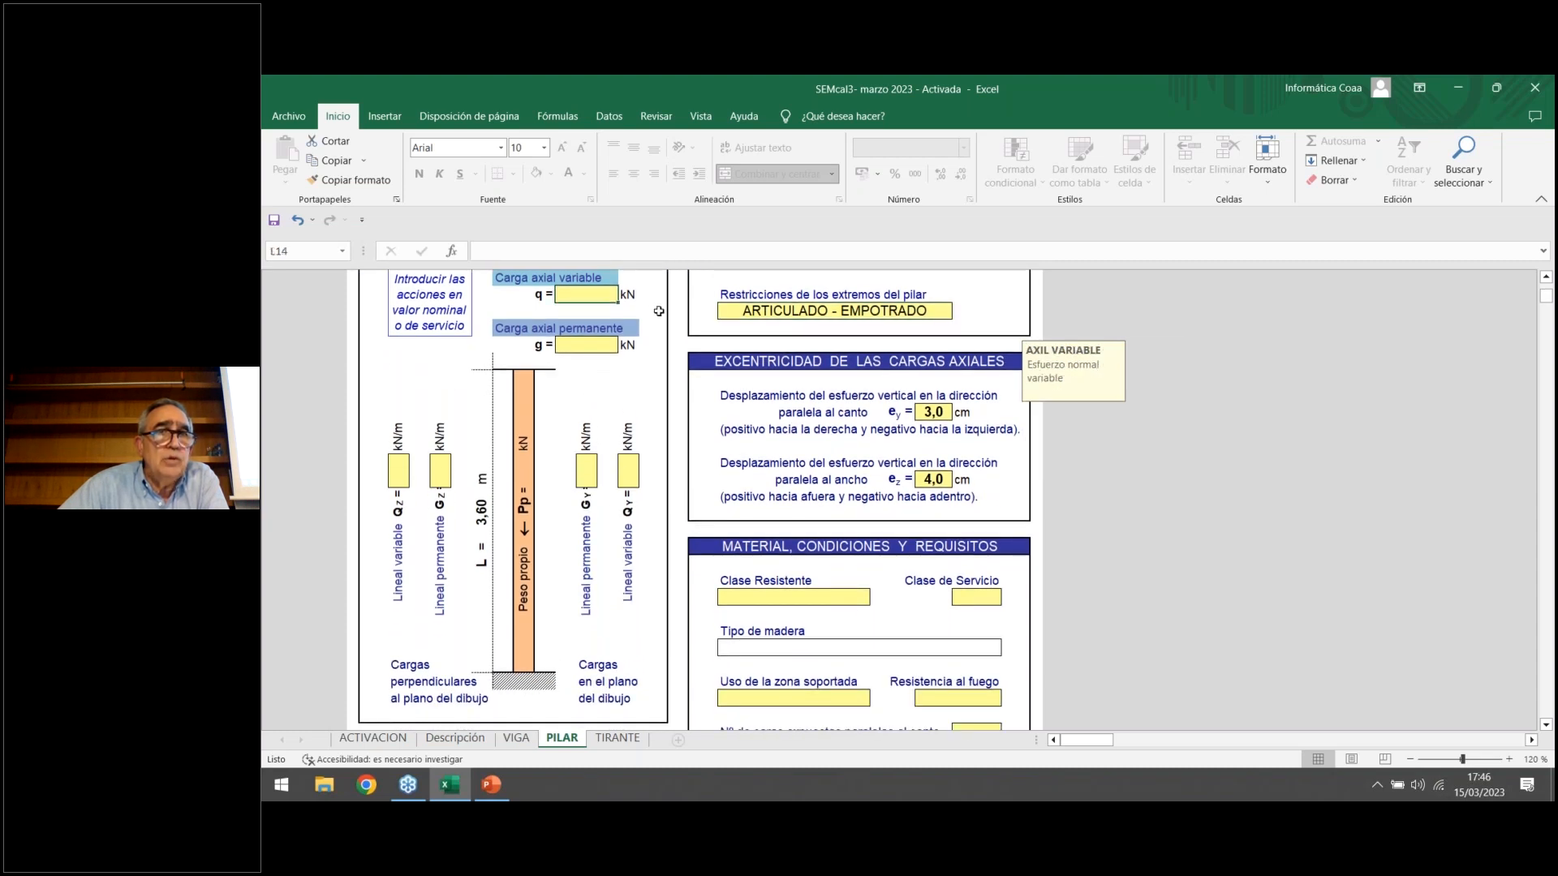
pyautogui.write('80')
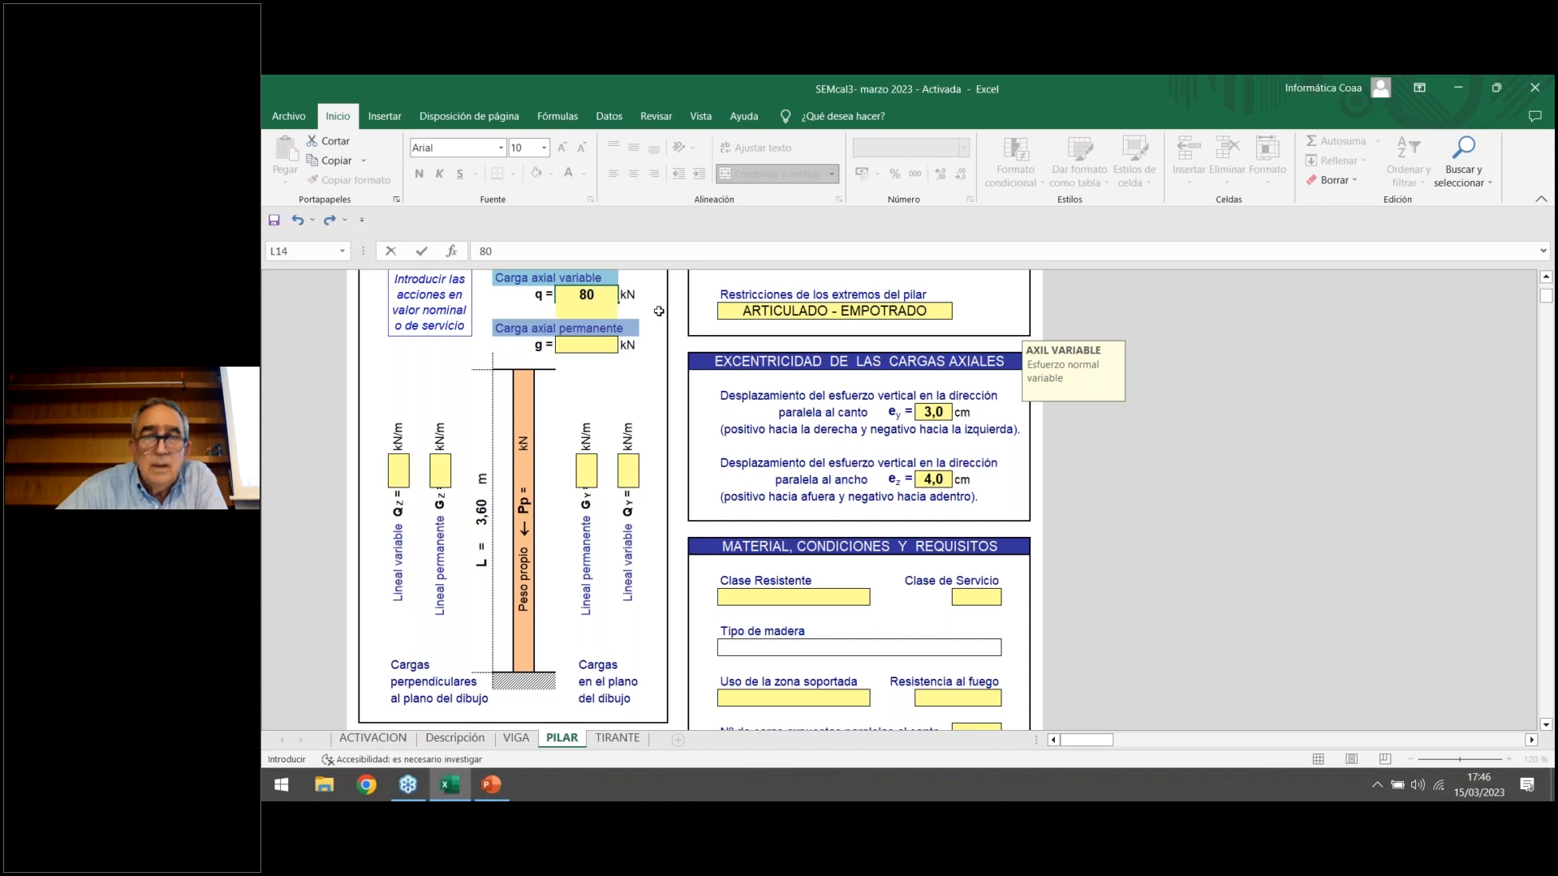
pyautogui.press('Return')
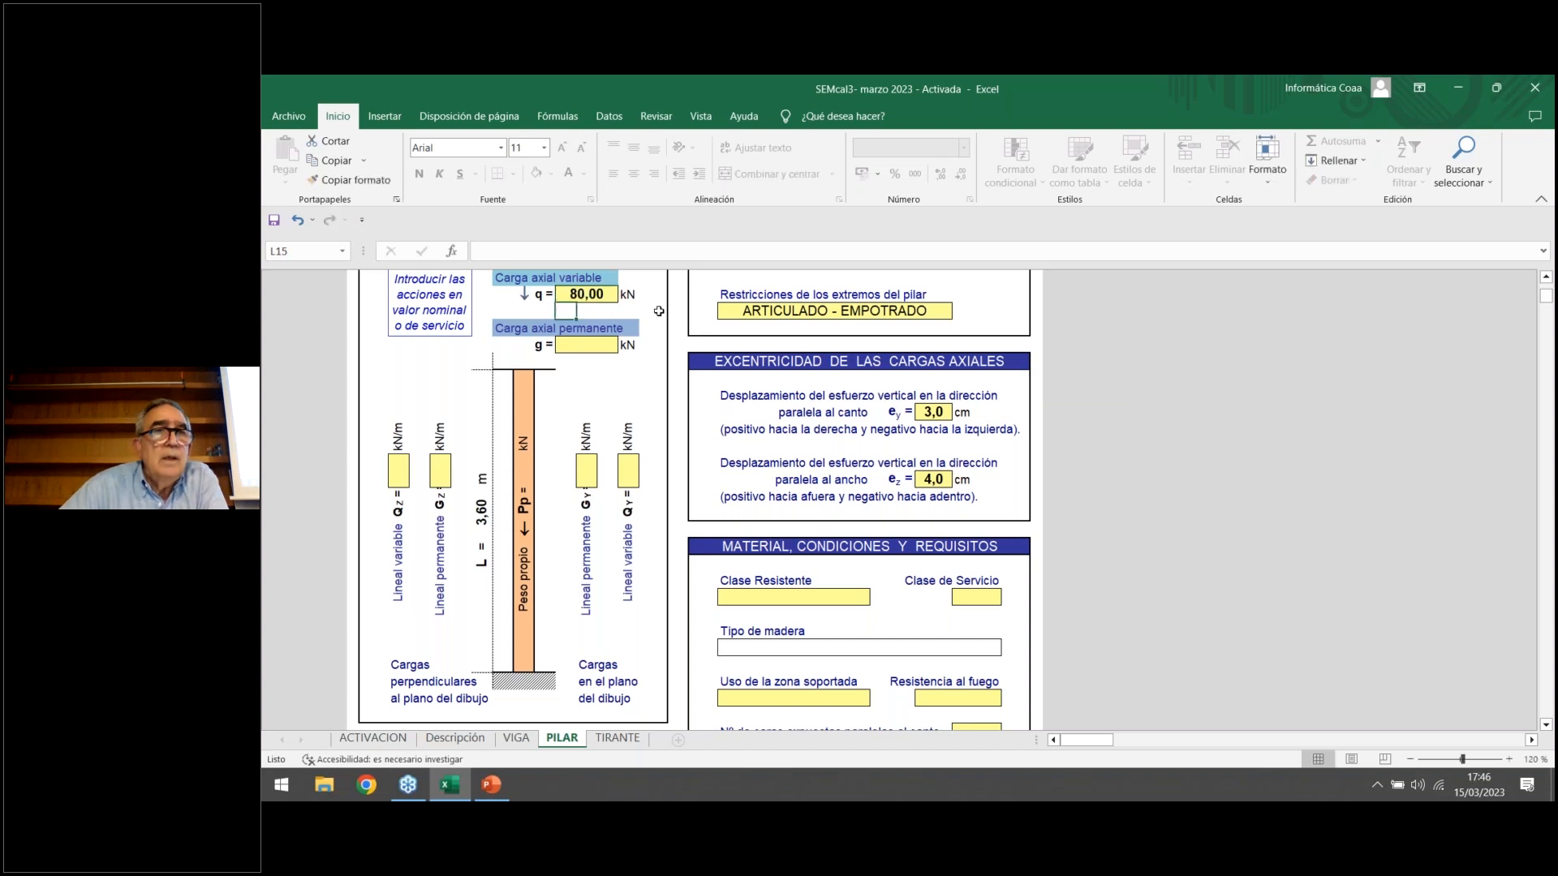
pyautogui.click(596, 345)
pyautogui.write('55')
pyautogui.press('Return')
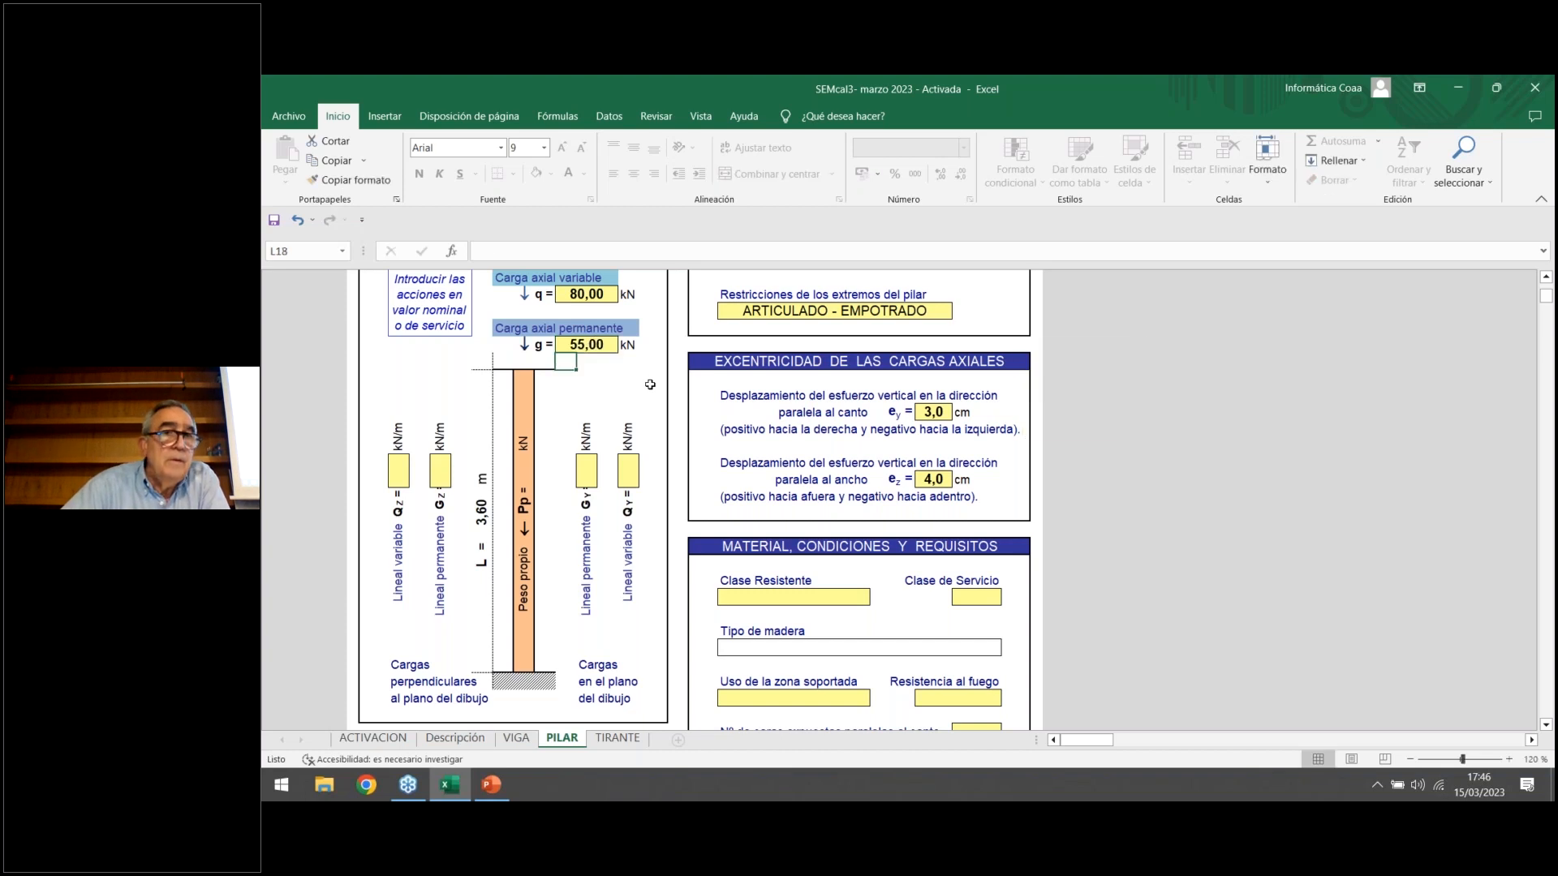
# Enter the linear loads perpendicular to the drawing plane: variable QZ of 5 kN/m and permanent GZ of 2 kN/m.
pyautogui.click(404, 472)
pyautogui.write('5')
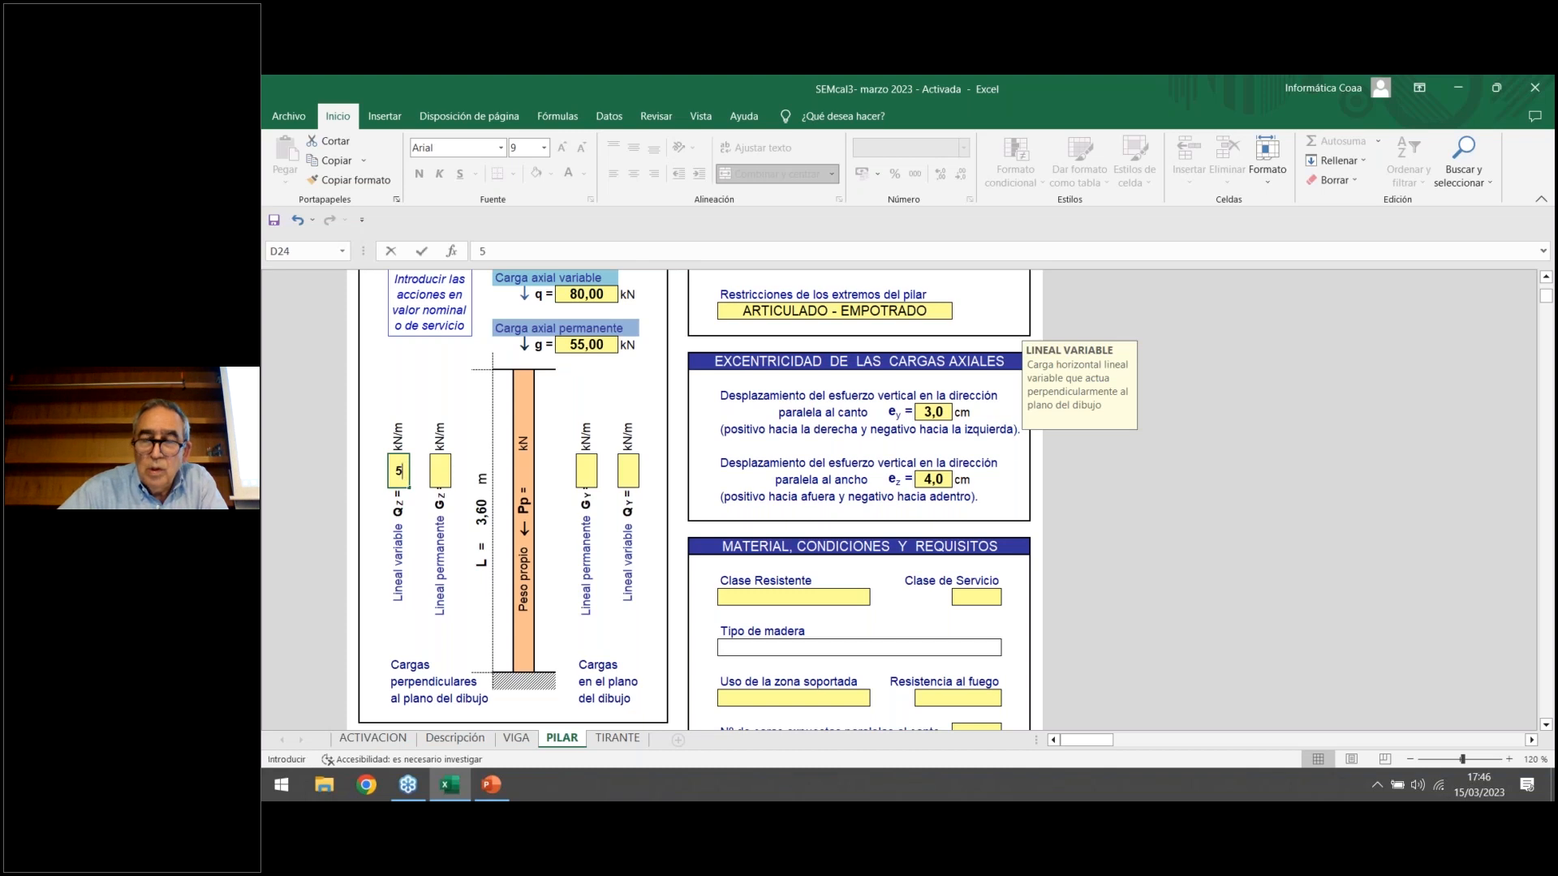
pyautogui.press('Return')
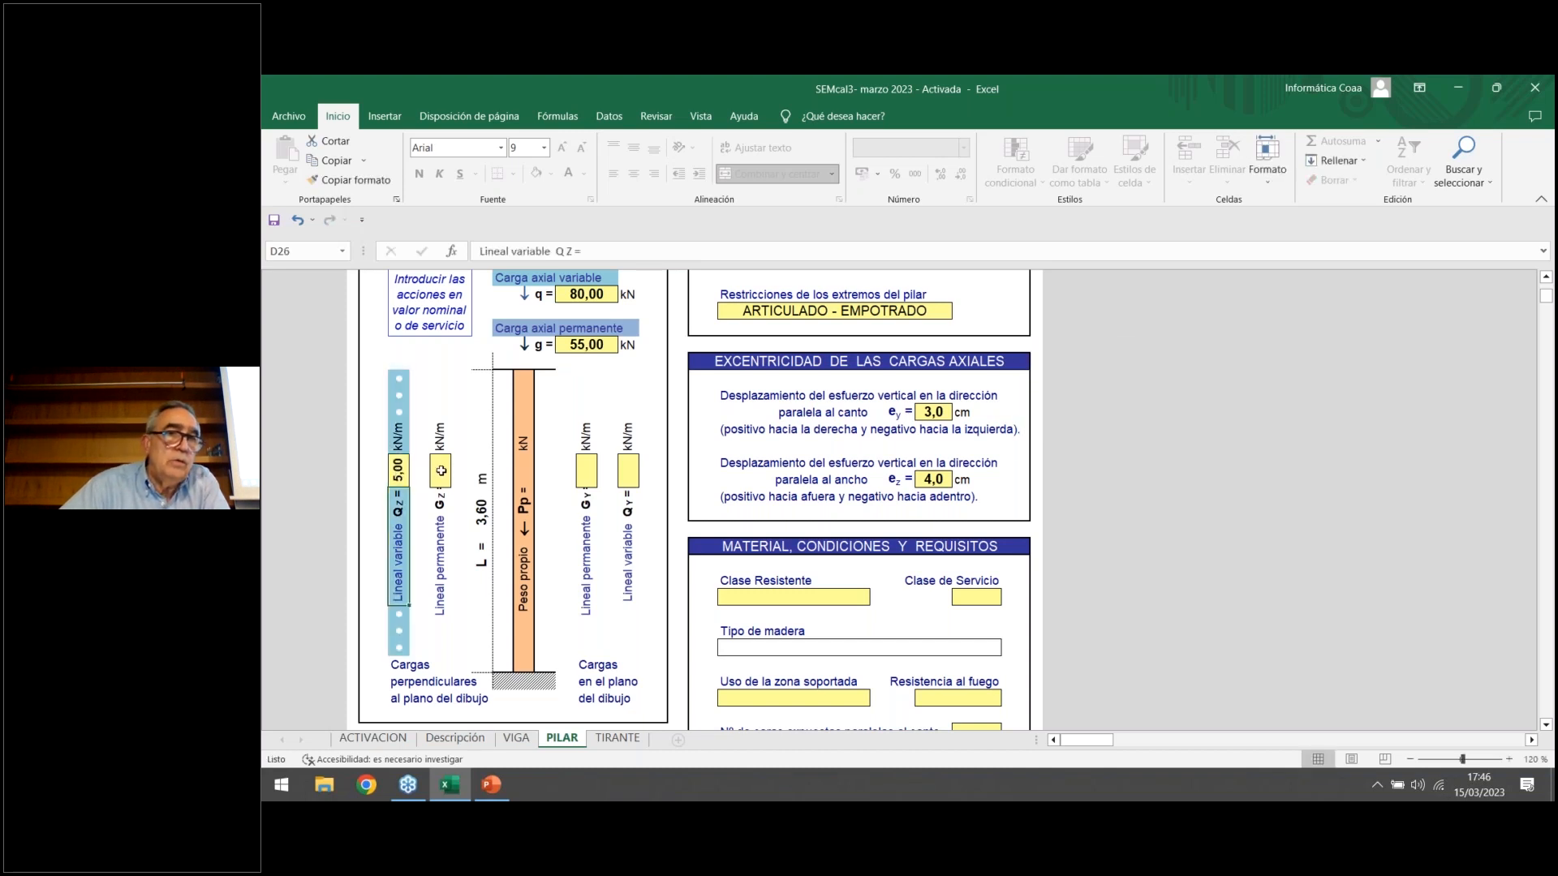
pyautogui.click(442, 471)
pyautogui.write('2')
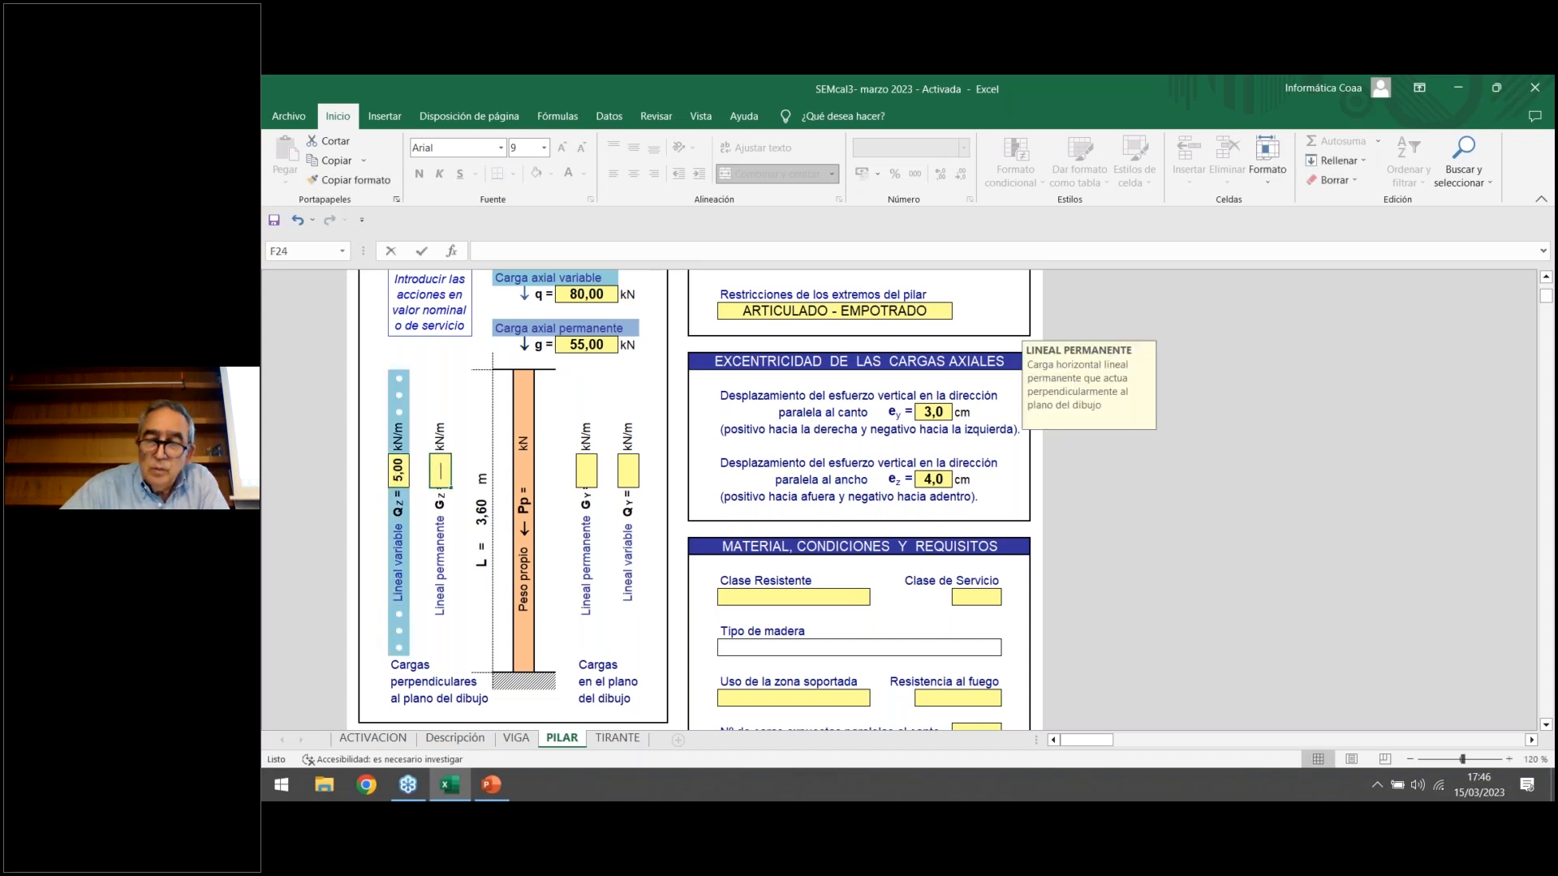
pyautogui.press('Return')
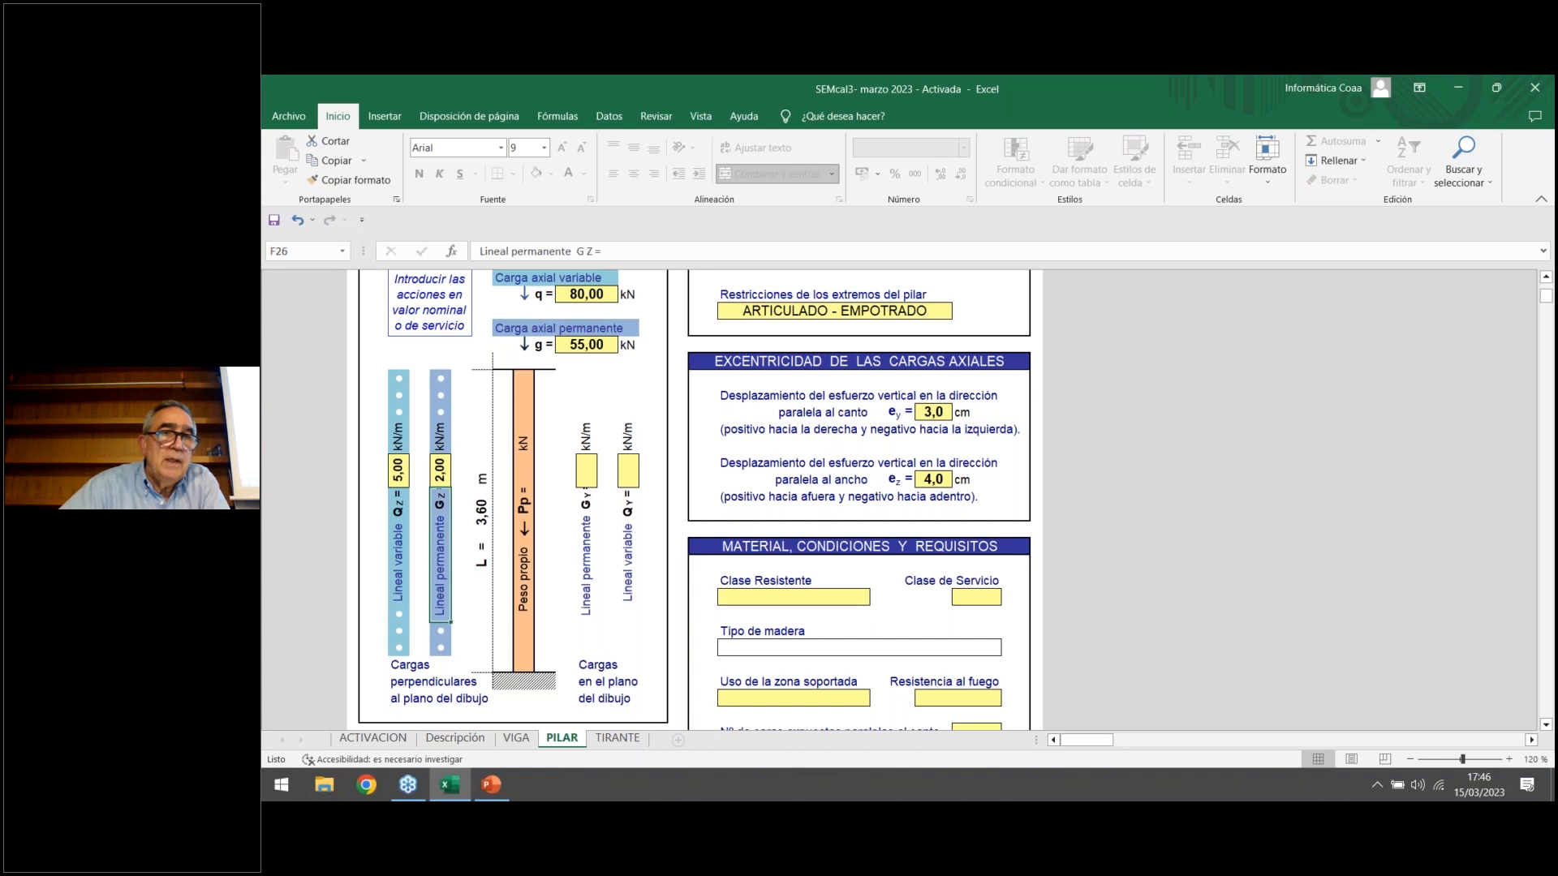
# Enter the linear loads in the drawing plane: permanent GY of 3 kN/m and variable QY of 1 kN/m.
pyautogui.click(585, 471)
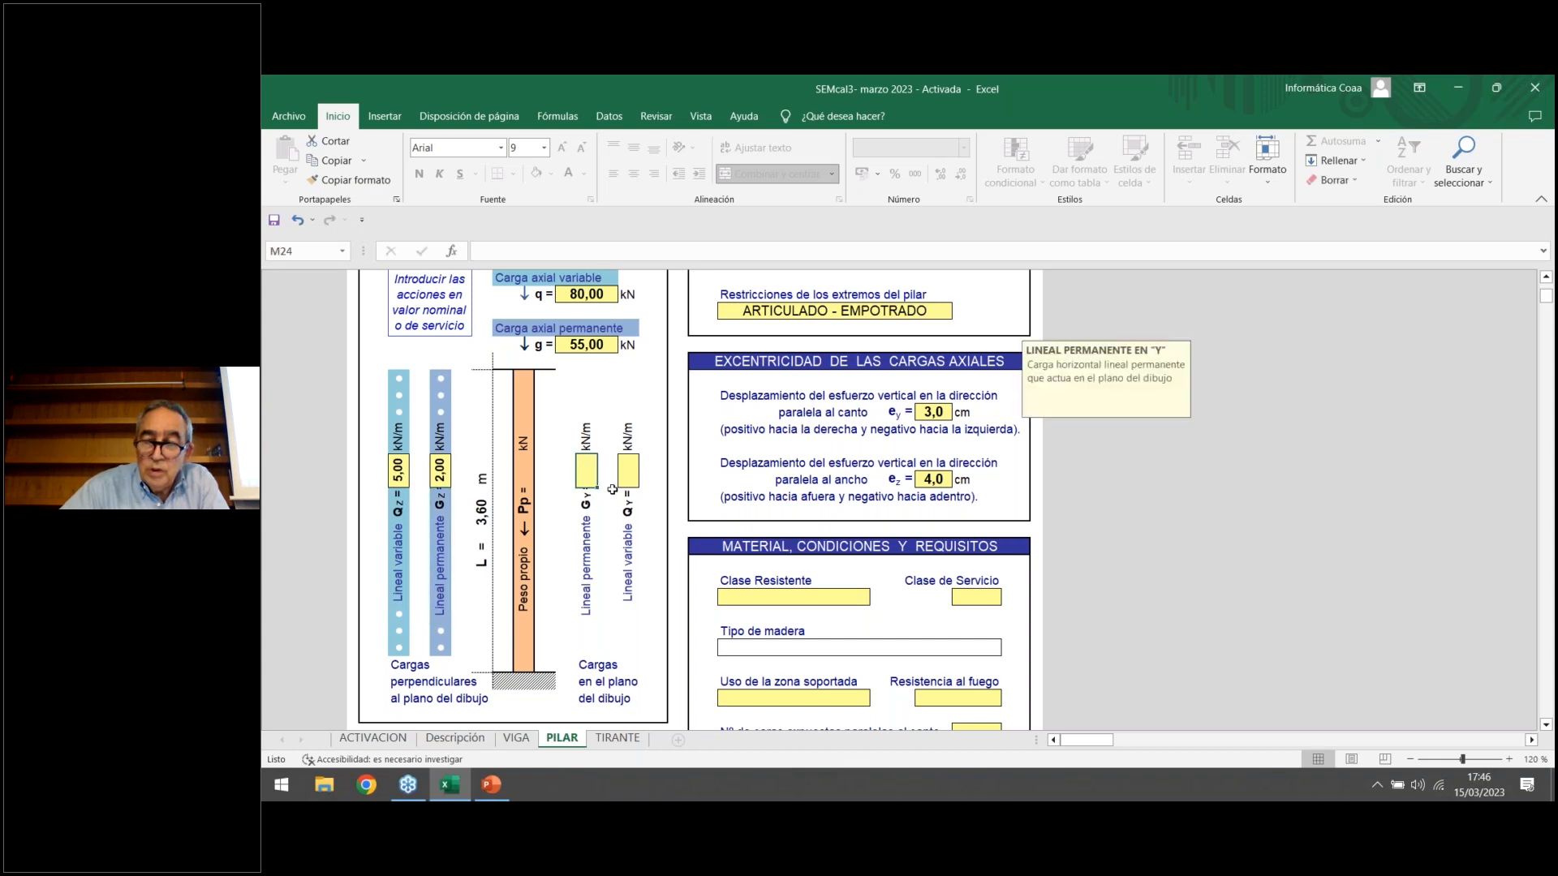
pyautogui.write('30')
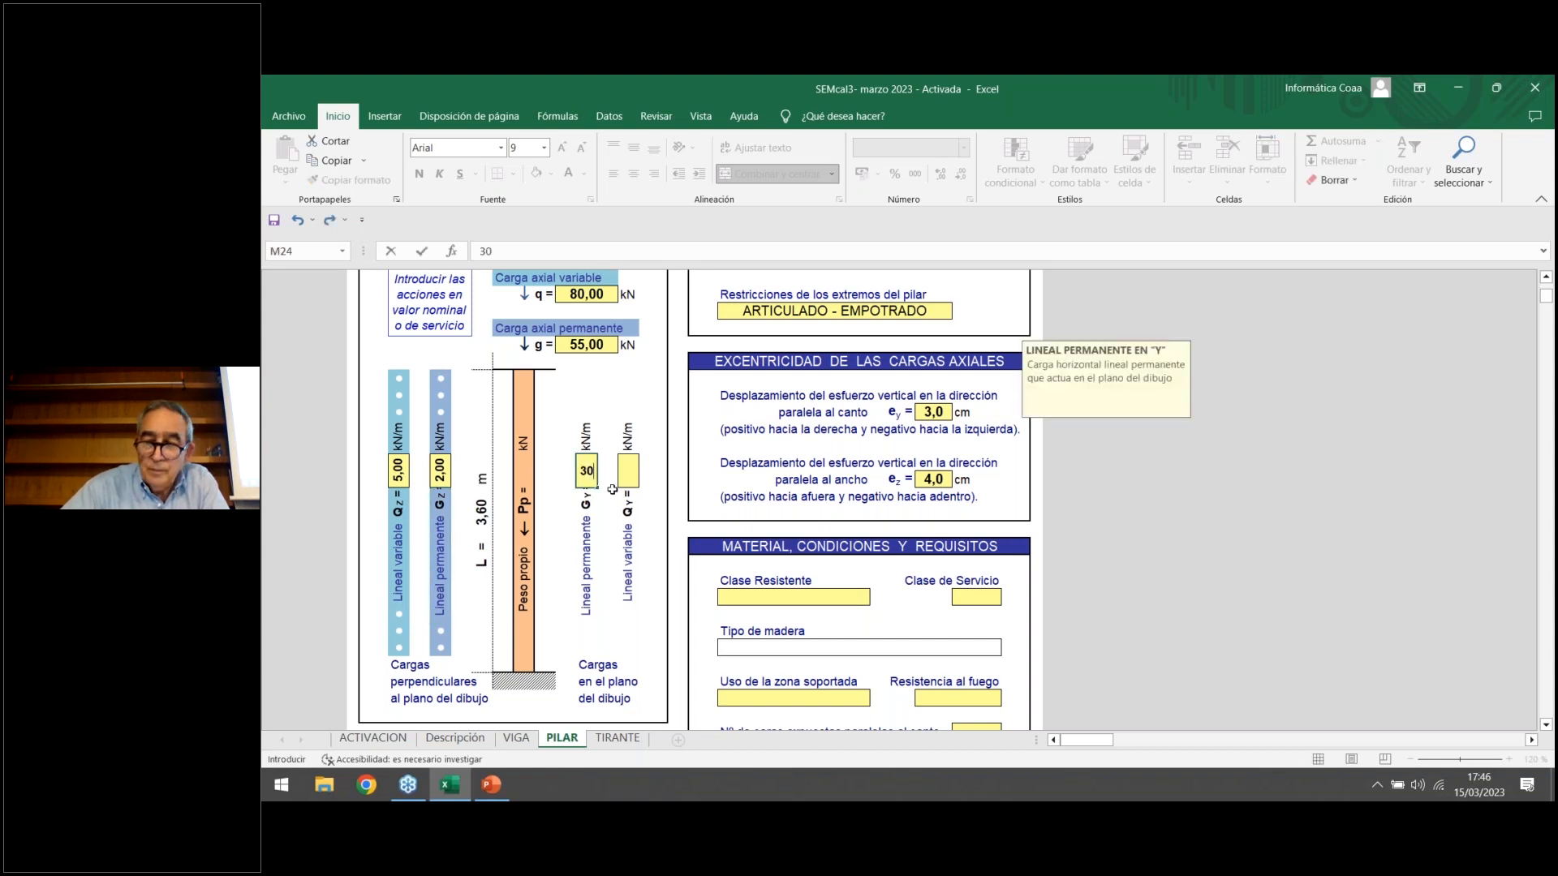
pyautogui.press('BackSpace')
pyautogui.click(628, 474)
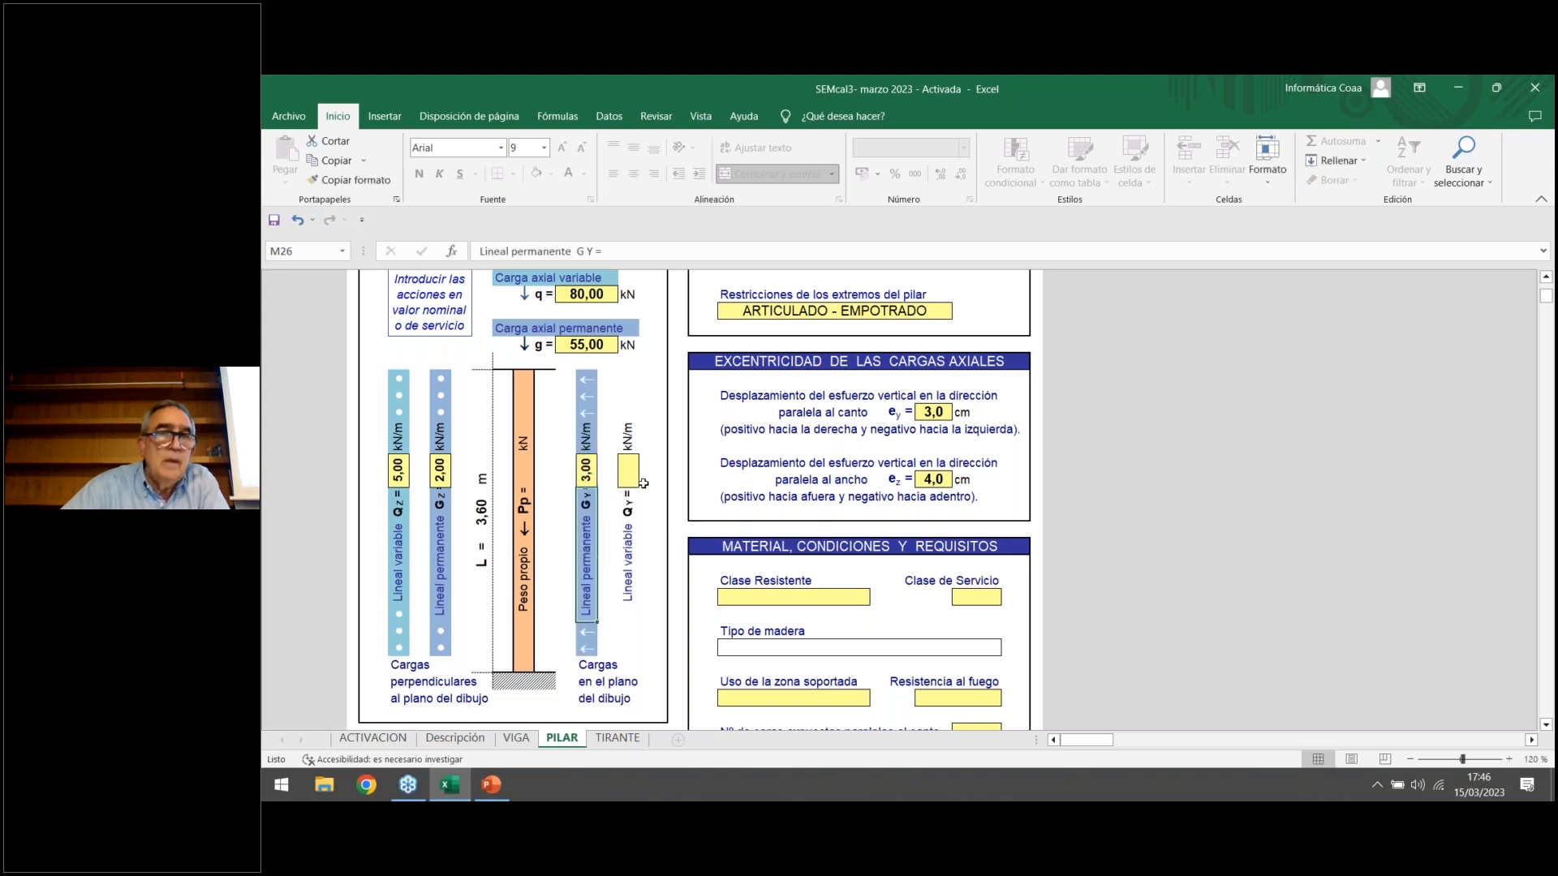
pyautogui.write('1')
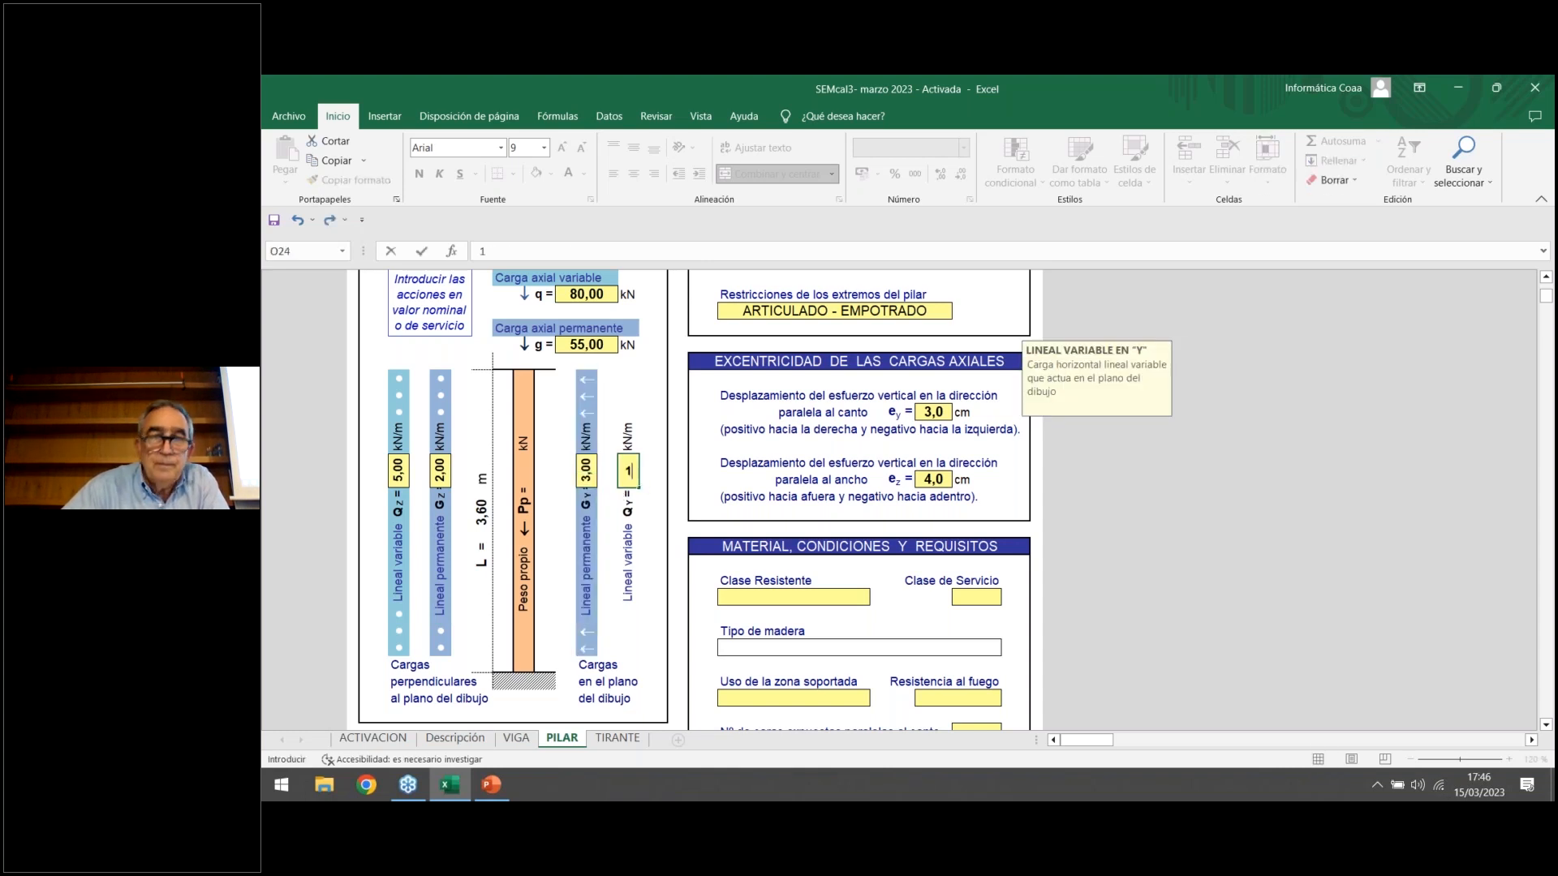
pyautogui.press('Return')
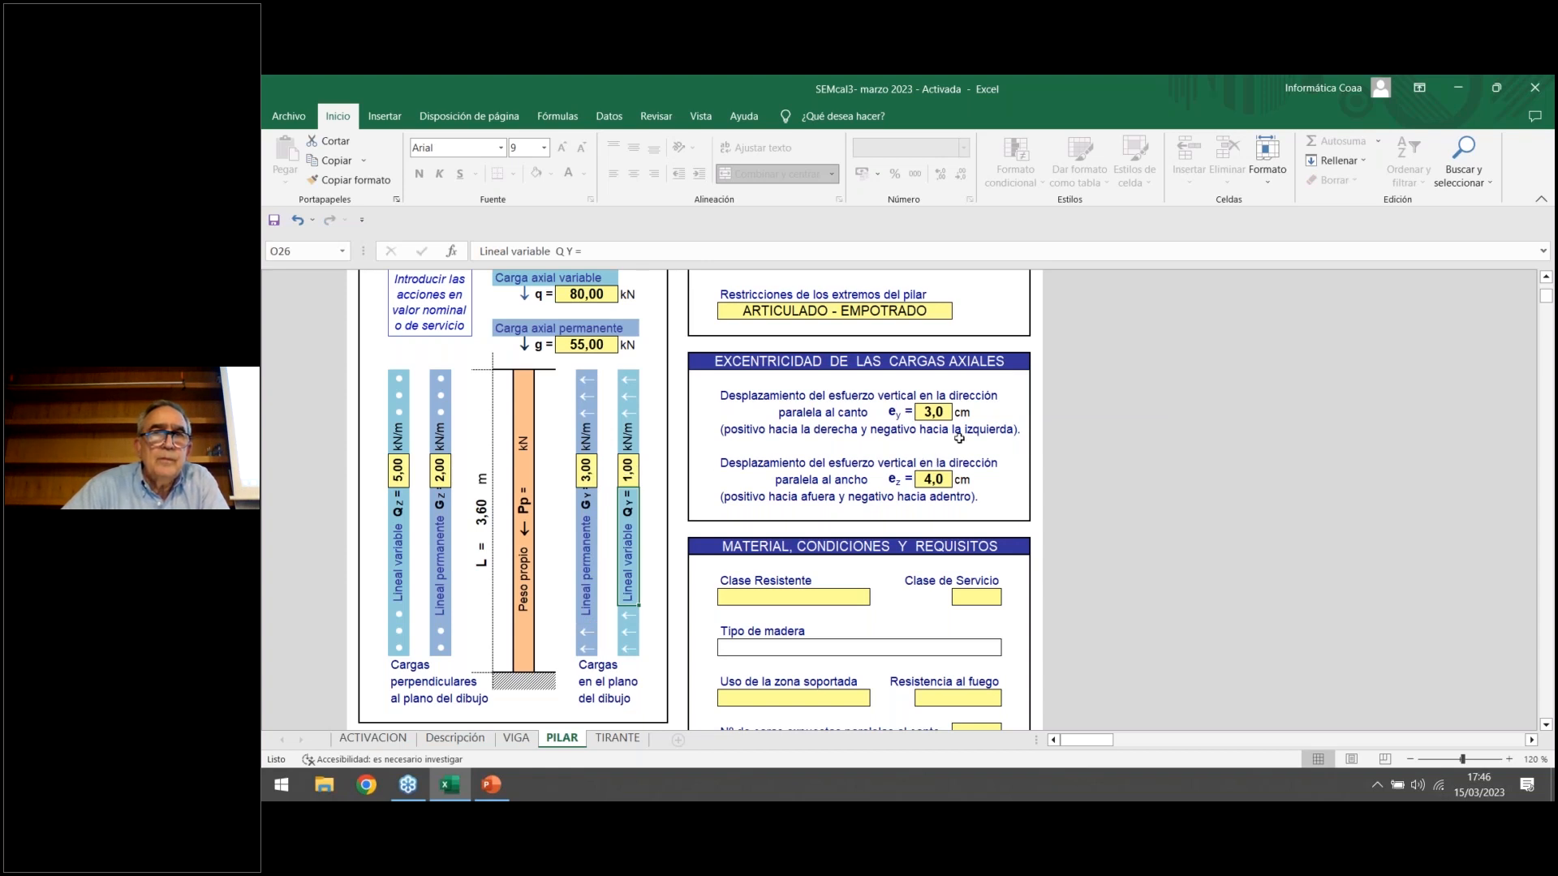
# Set the axial load eccentricities to 5 cm for ey and 6 cm for ez.
pyautogui.click(933, 412)
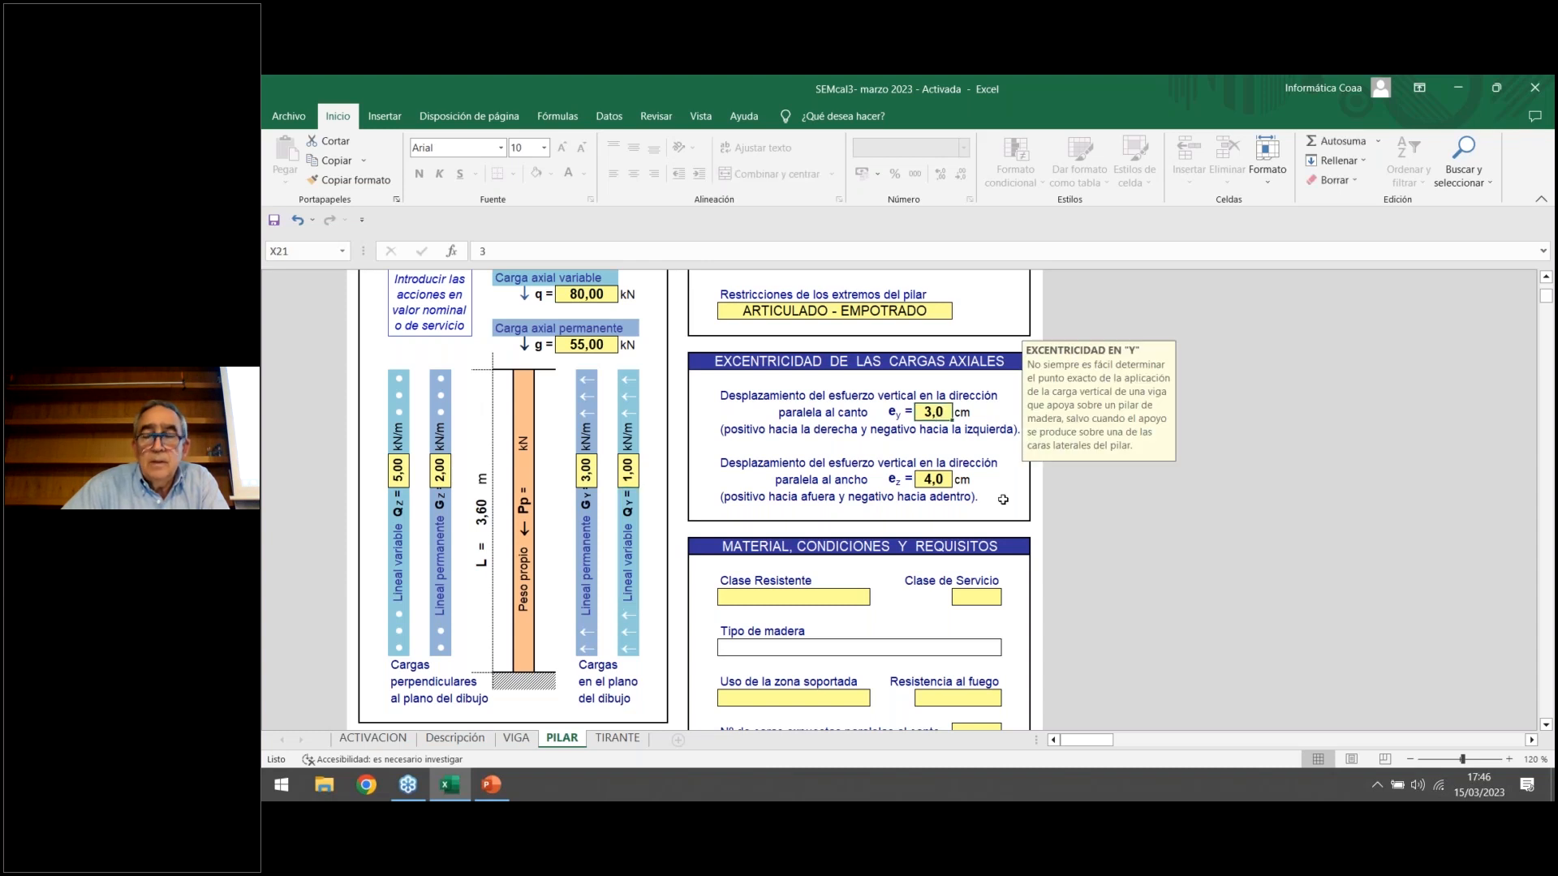
pyautogui.write('5')
pyautogui.press('Return')
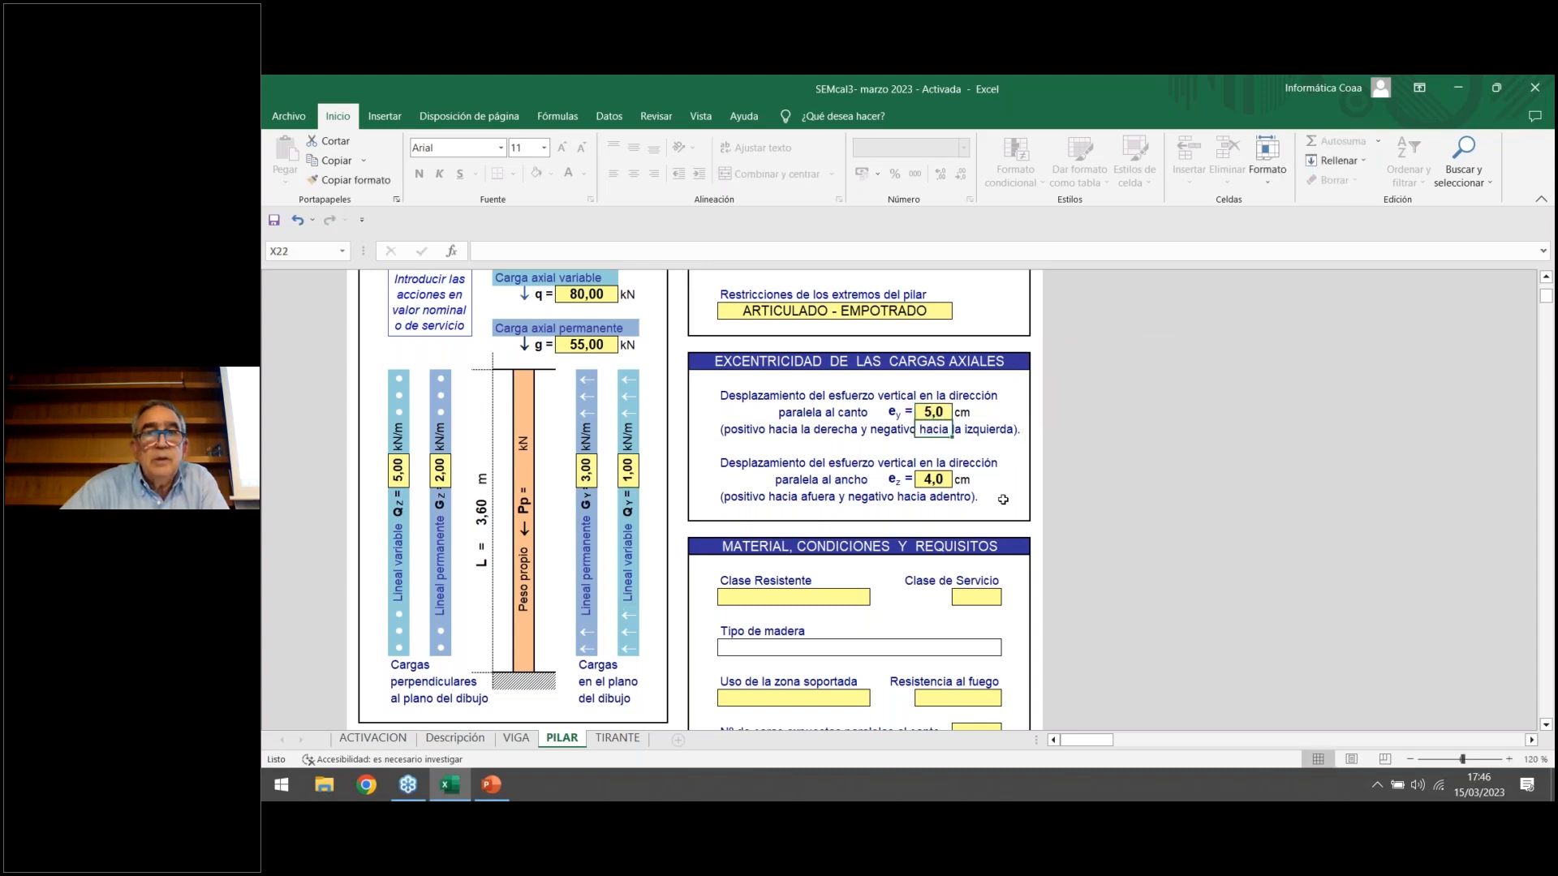
pyautogui.click(939, 480)
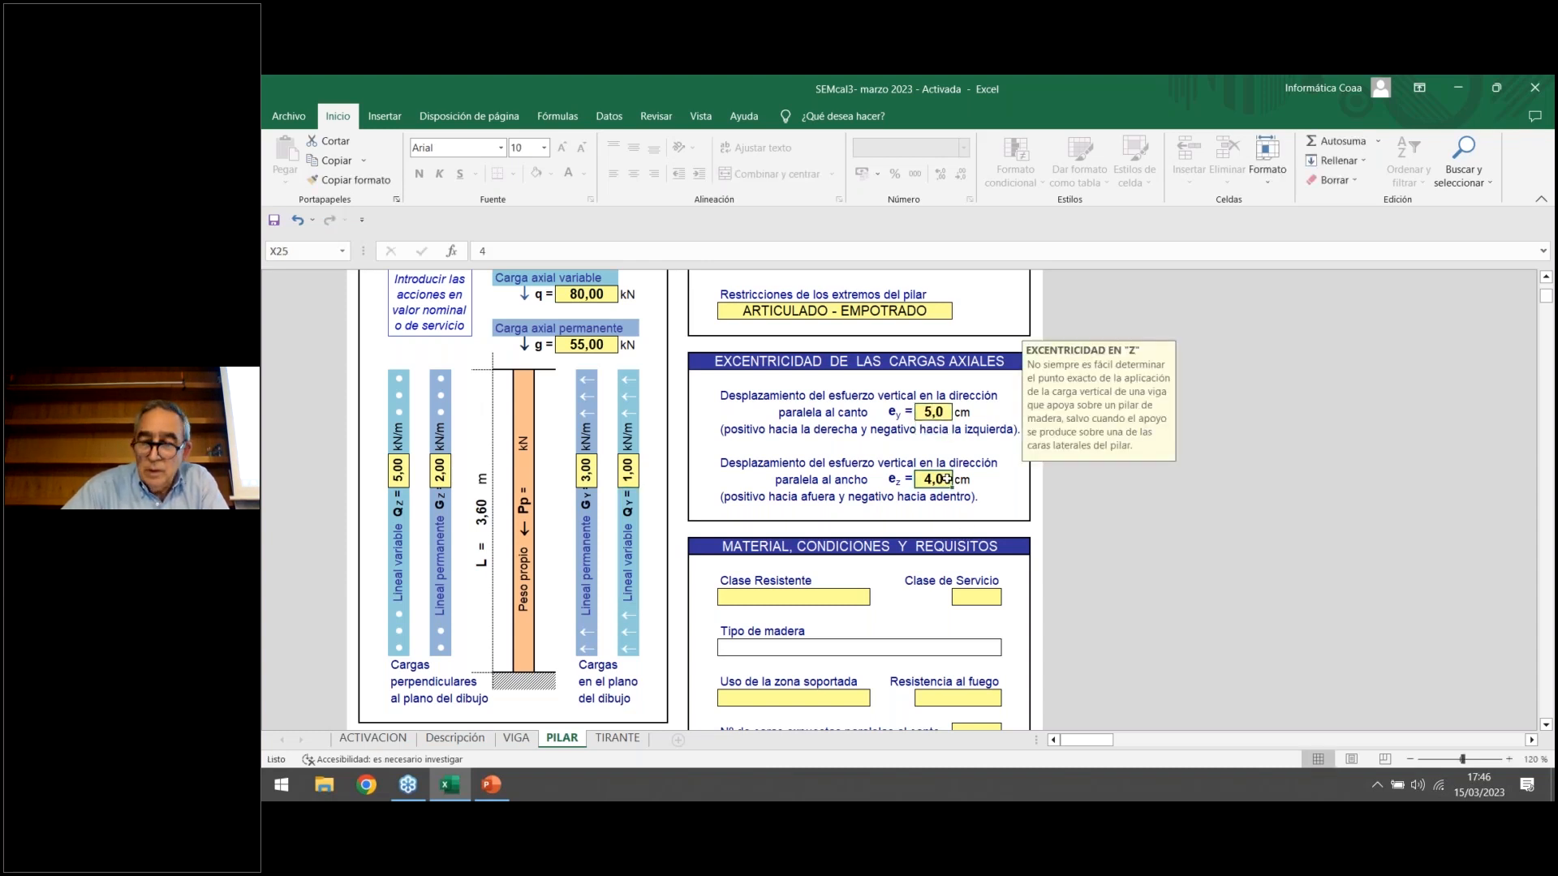
pyautogui.write('6')
pyautogui.press('Return')
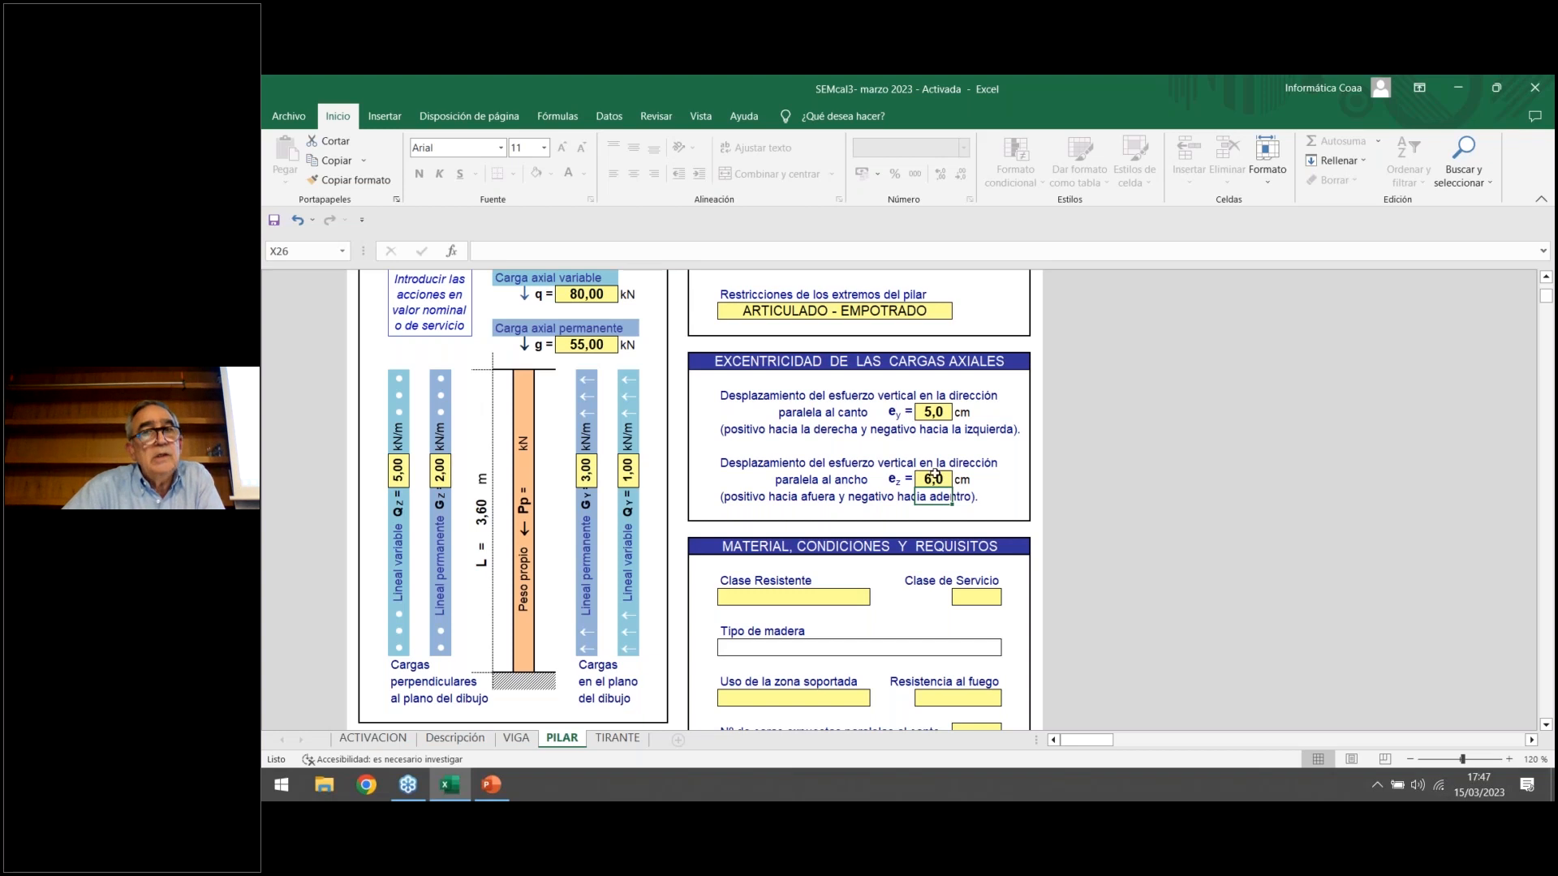
# Browse the strength classes offered for the pillar's timber, from conifers through hardwoods to homogeneous glued laminated timber.
pyautogui.scroll(-3, 984, 503)
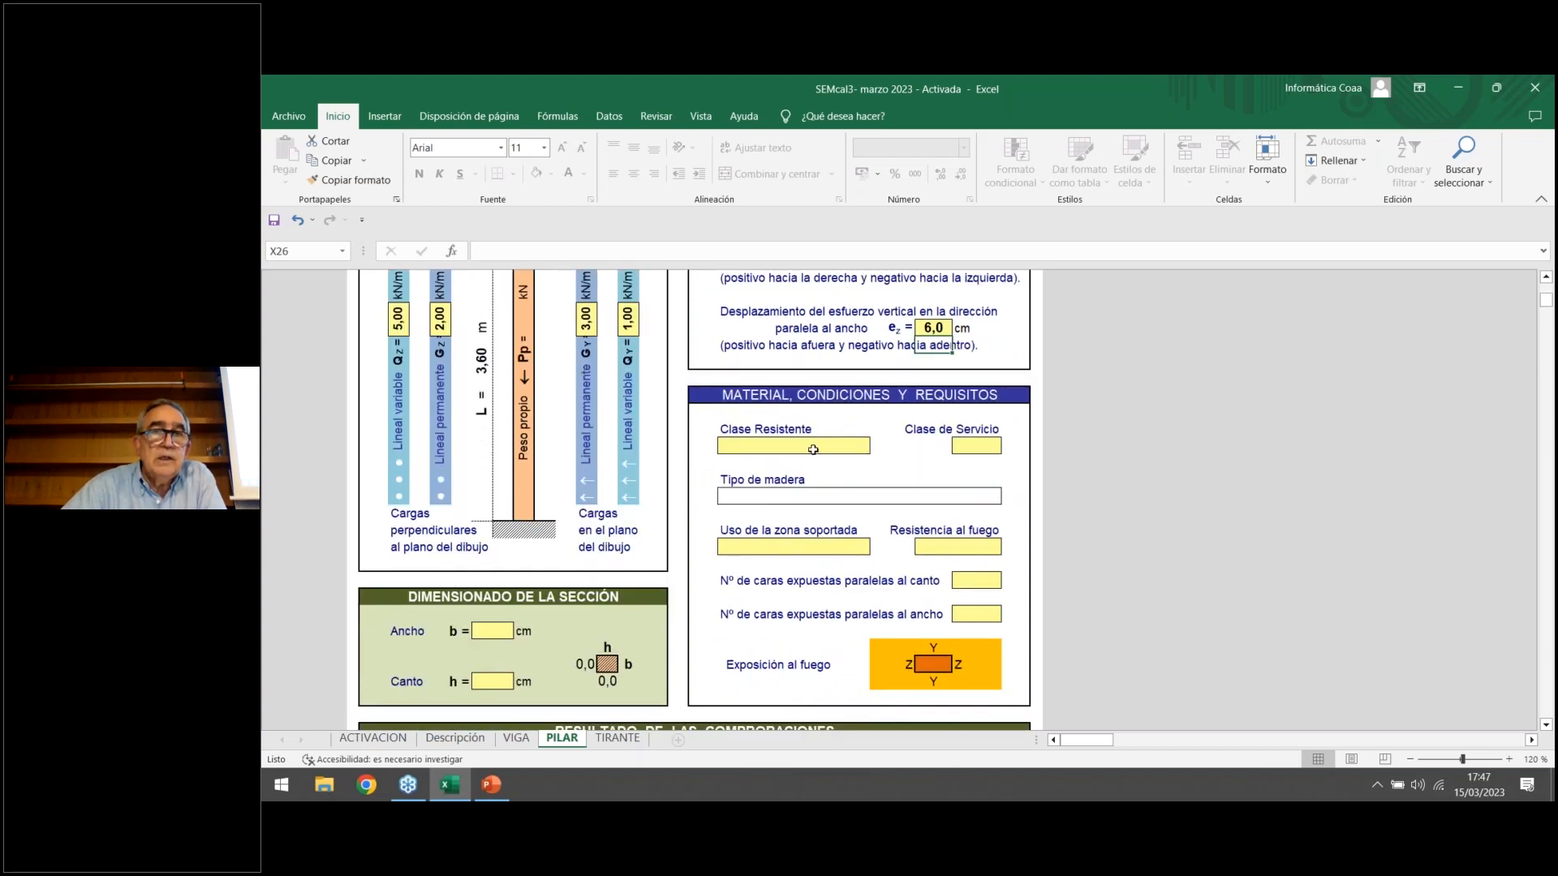
pyautogui.click(813, 449)
pyautogui.click(878, 447)
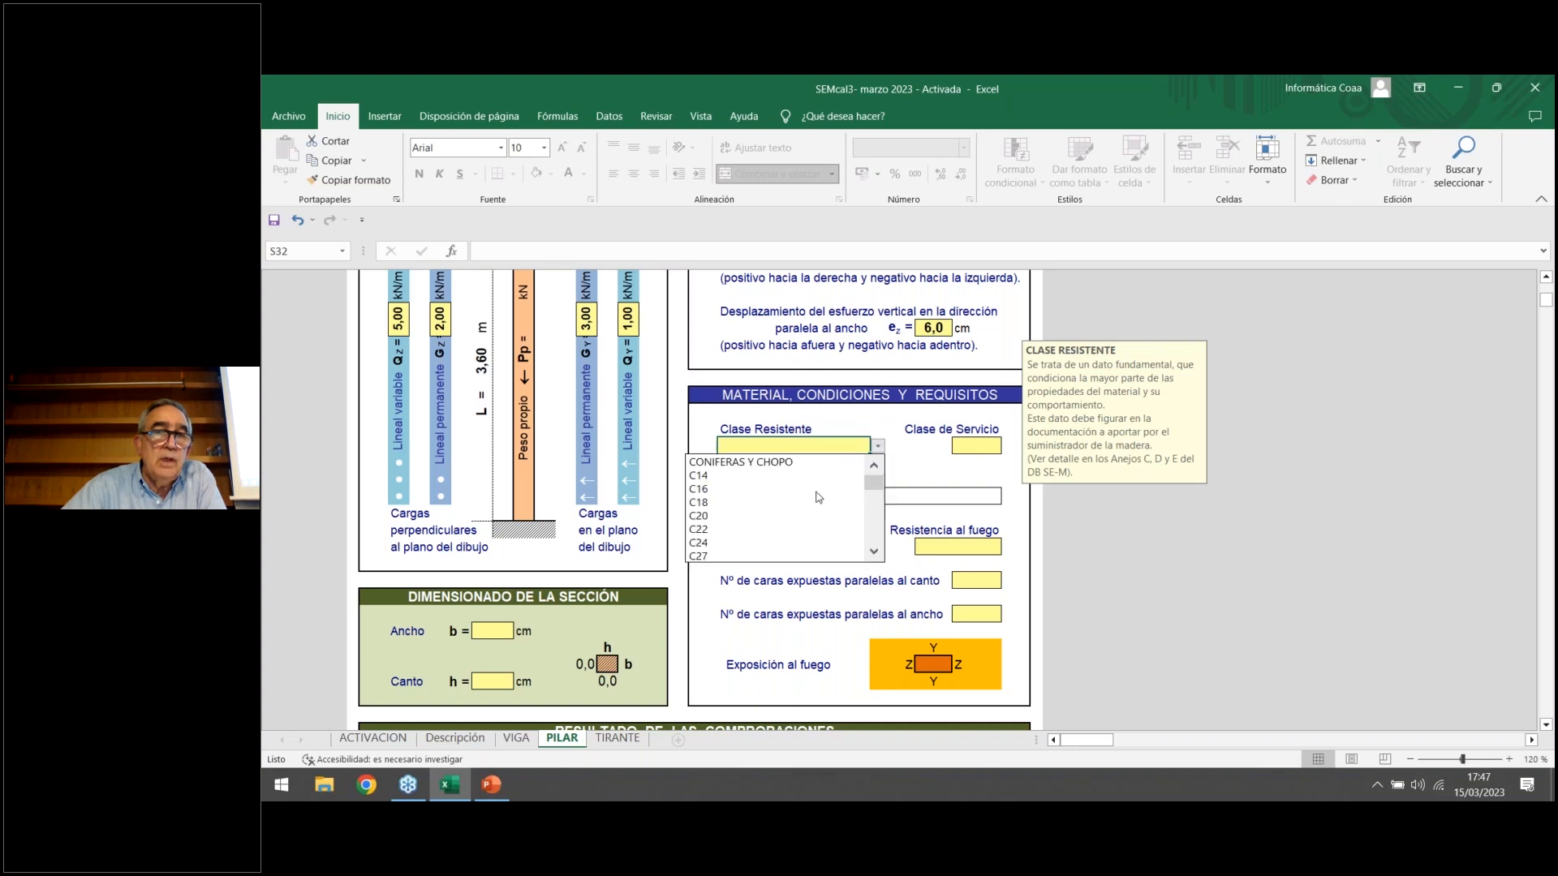
pyautogui.click(874, 552)
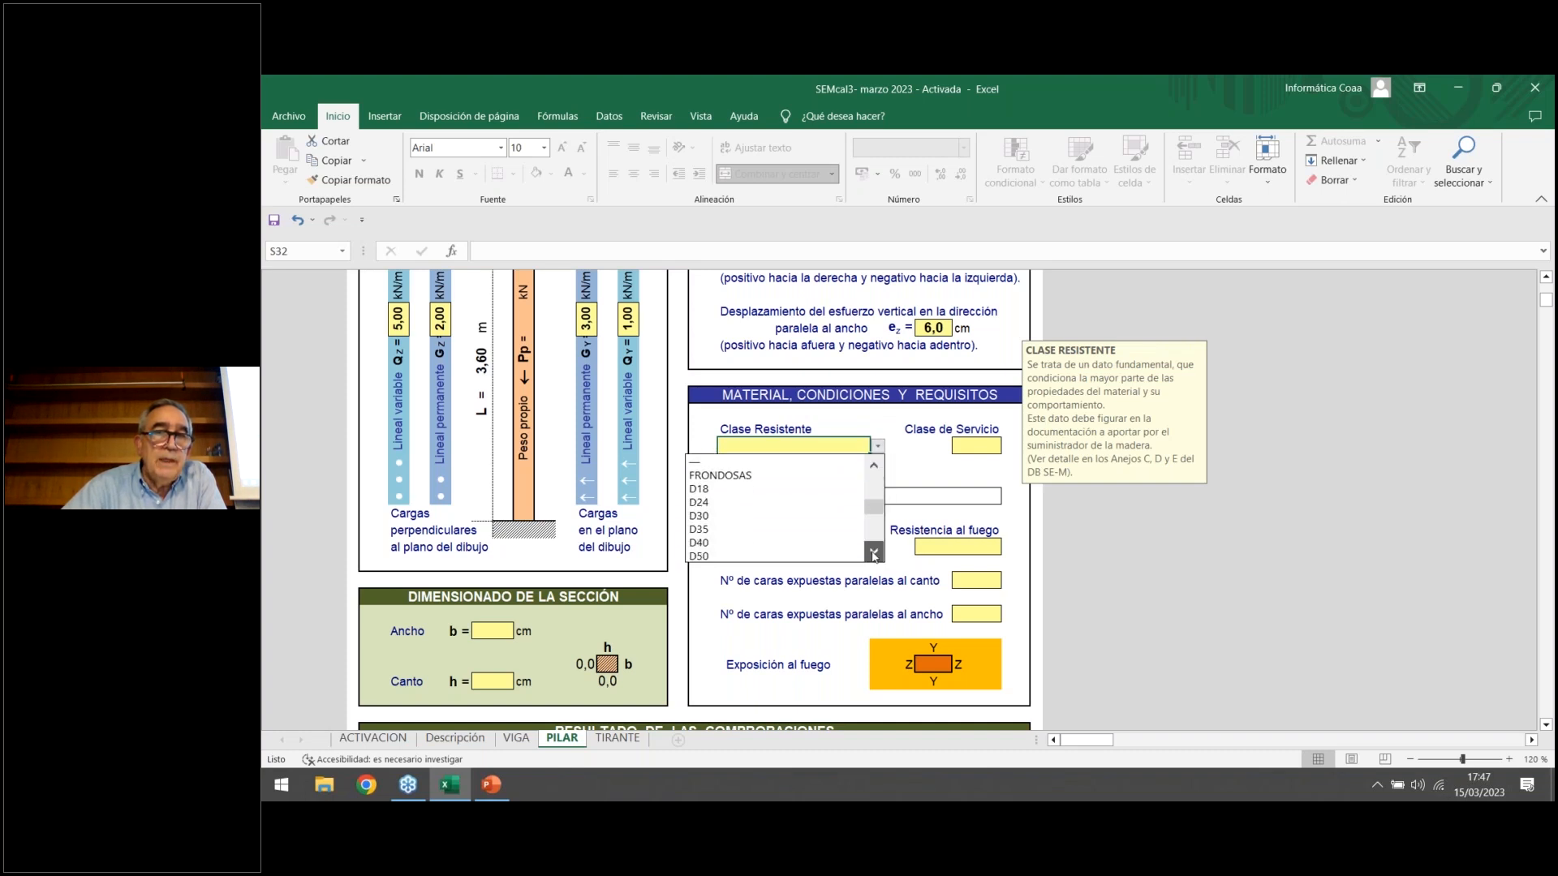
pyautogui.click(874, 554)
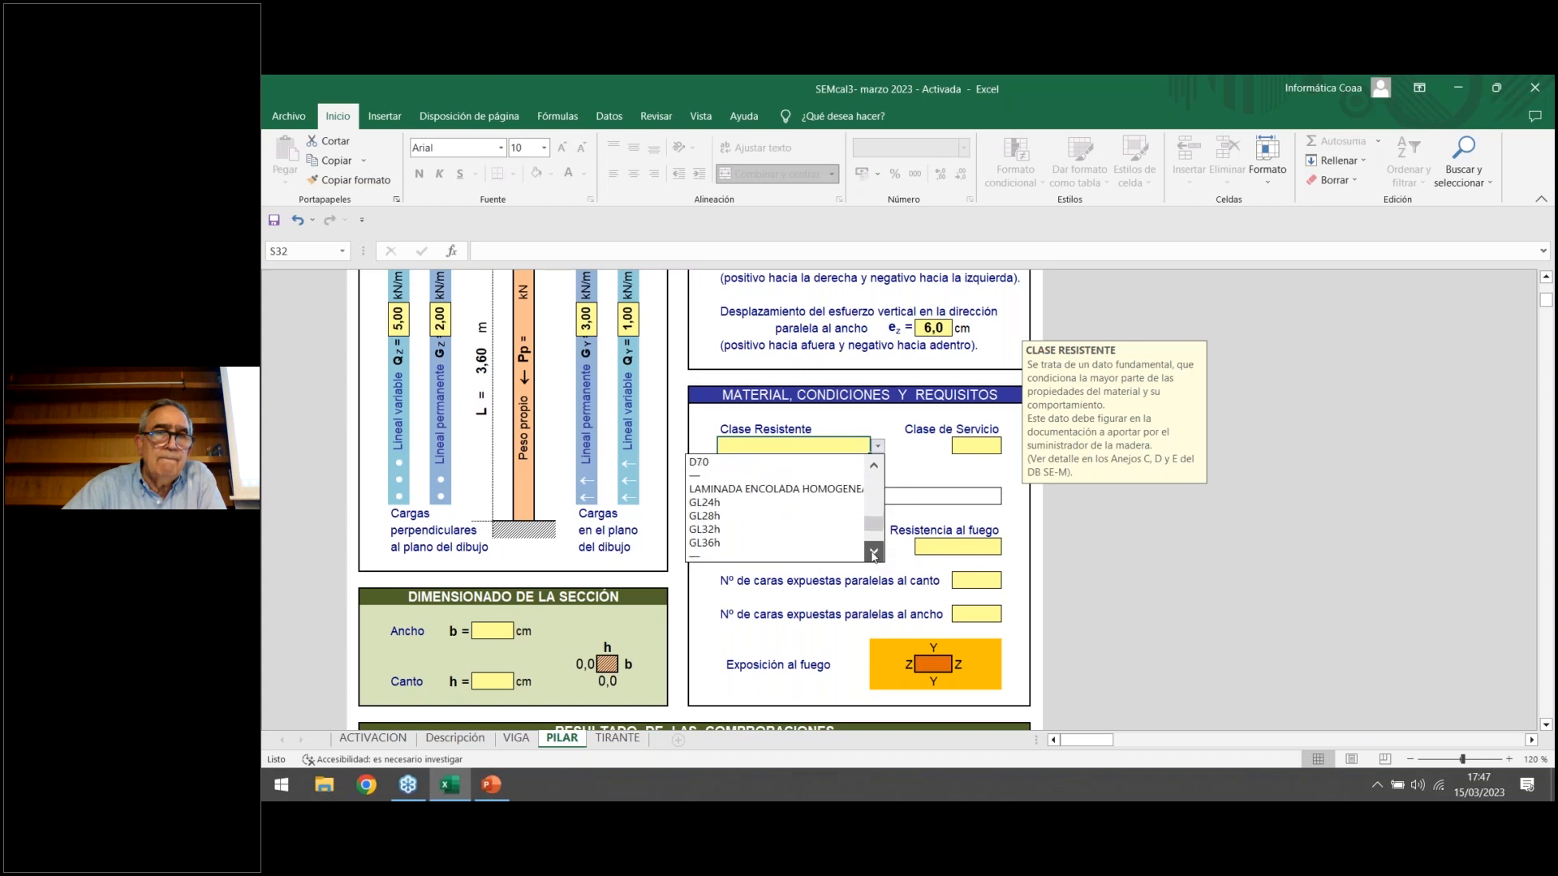
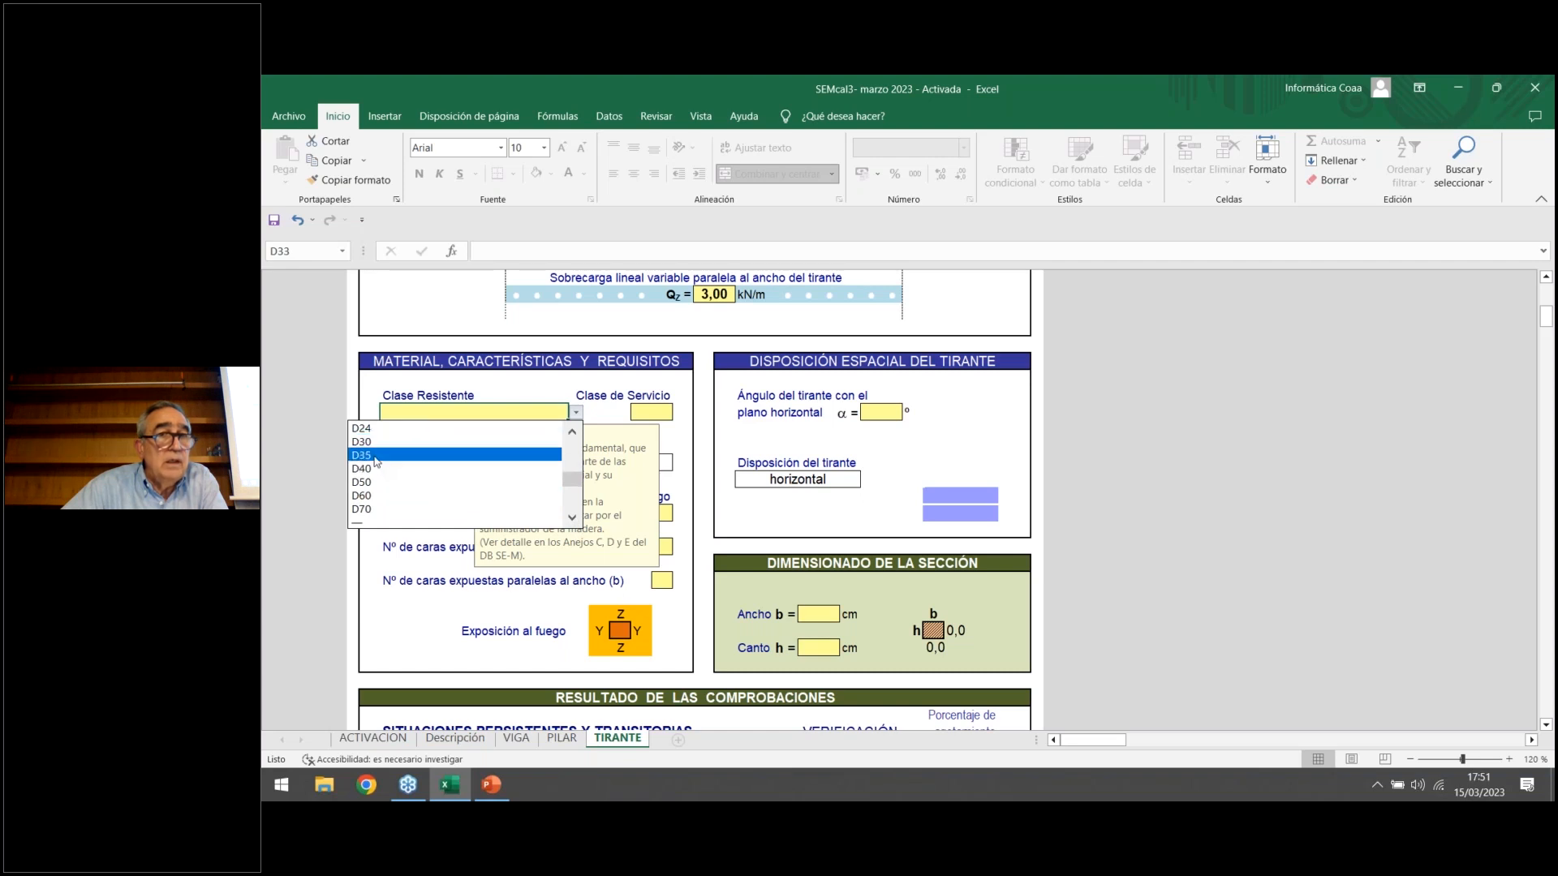
# Set the tie's timber strength class to D35 and its service class to 3, moving the help note beside the form.
pyautogui.click(376, 456)
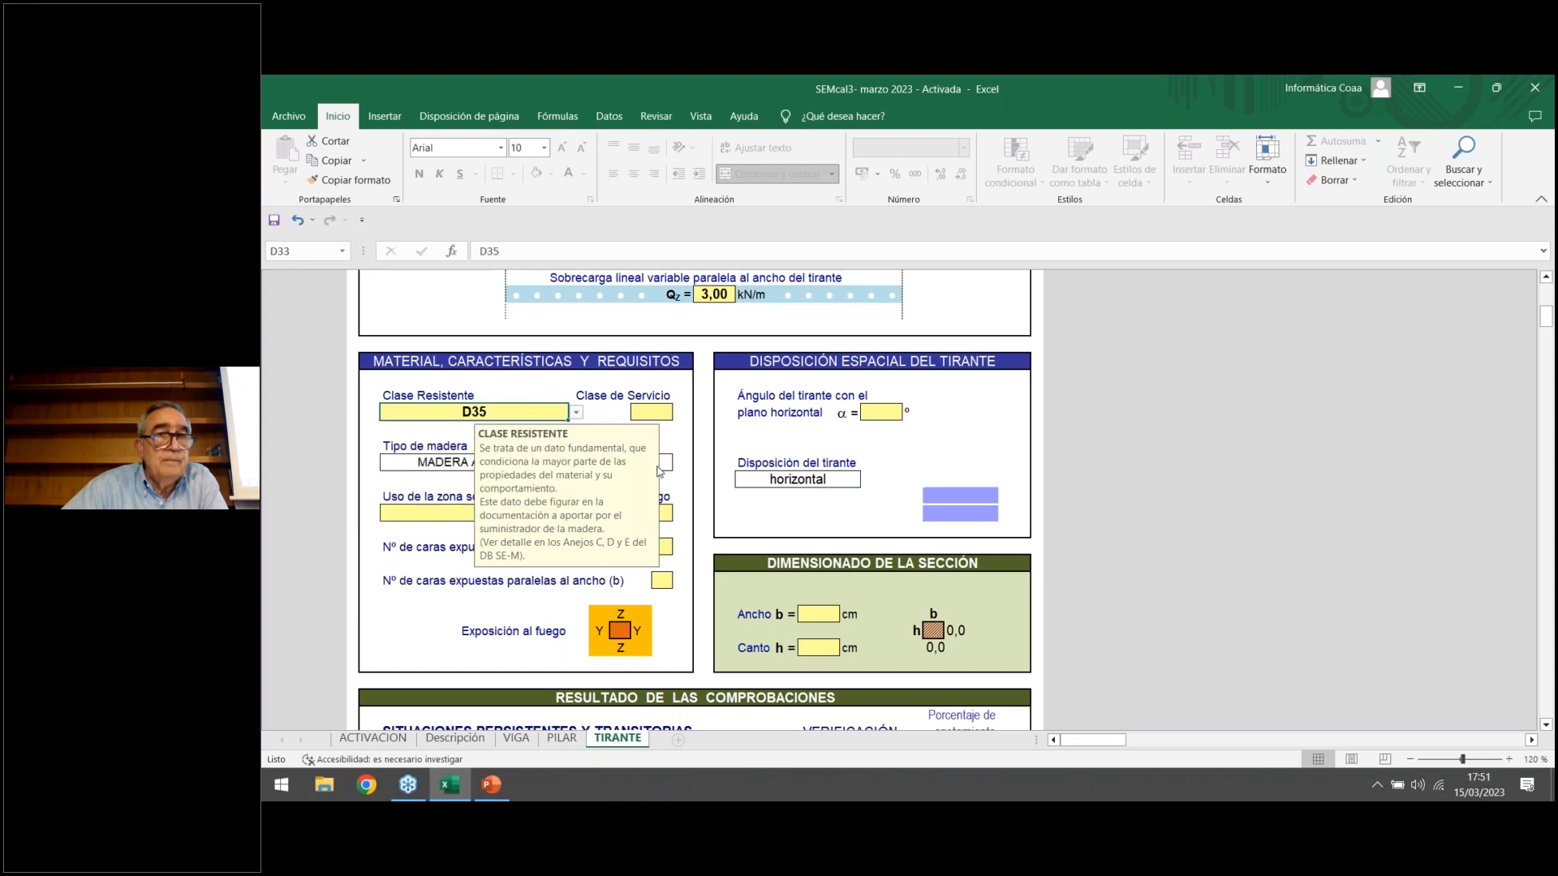
pyautogui.moveTo(662, 485); pyautogui.dragTo(1127, 460)
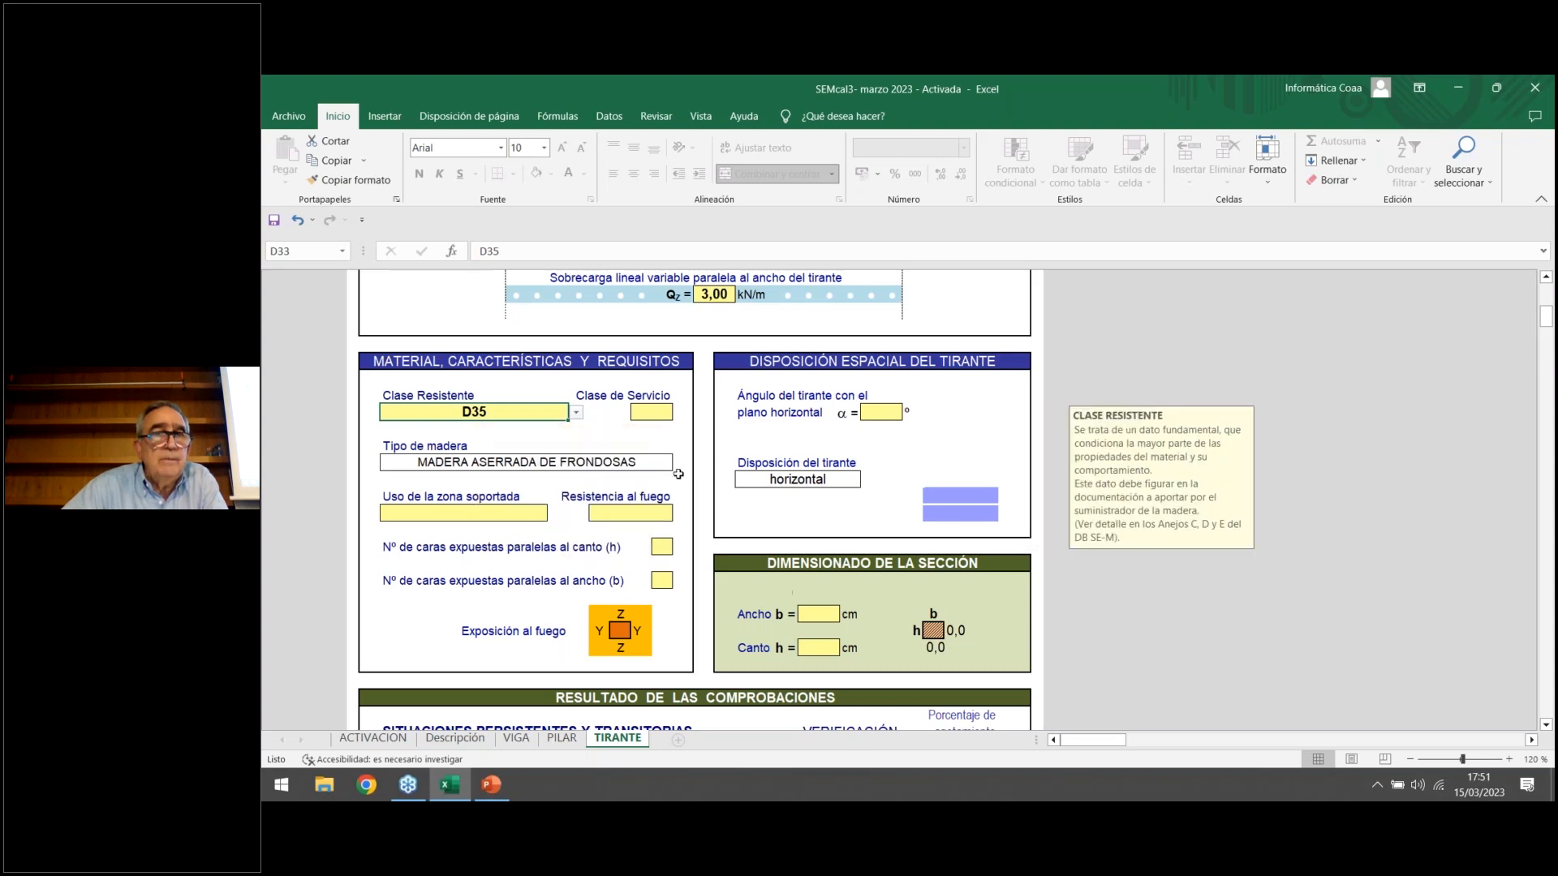
pyautogui.click(658, 414)
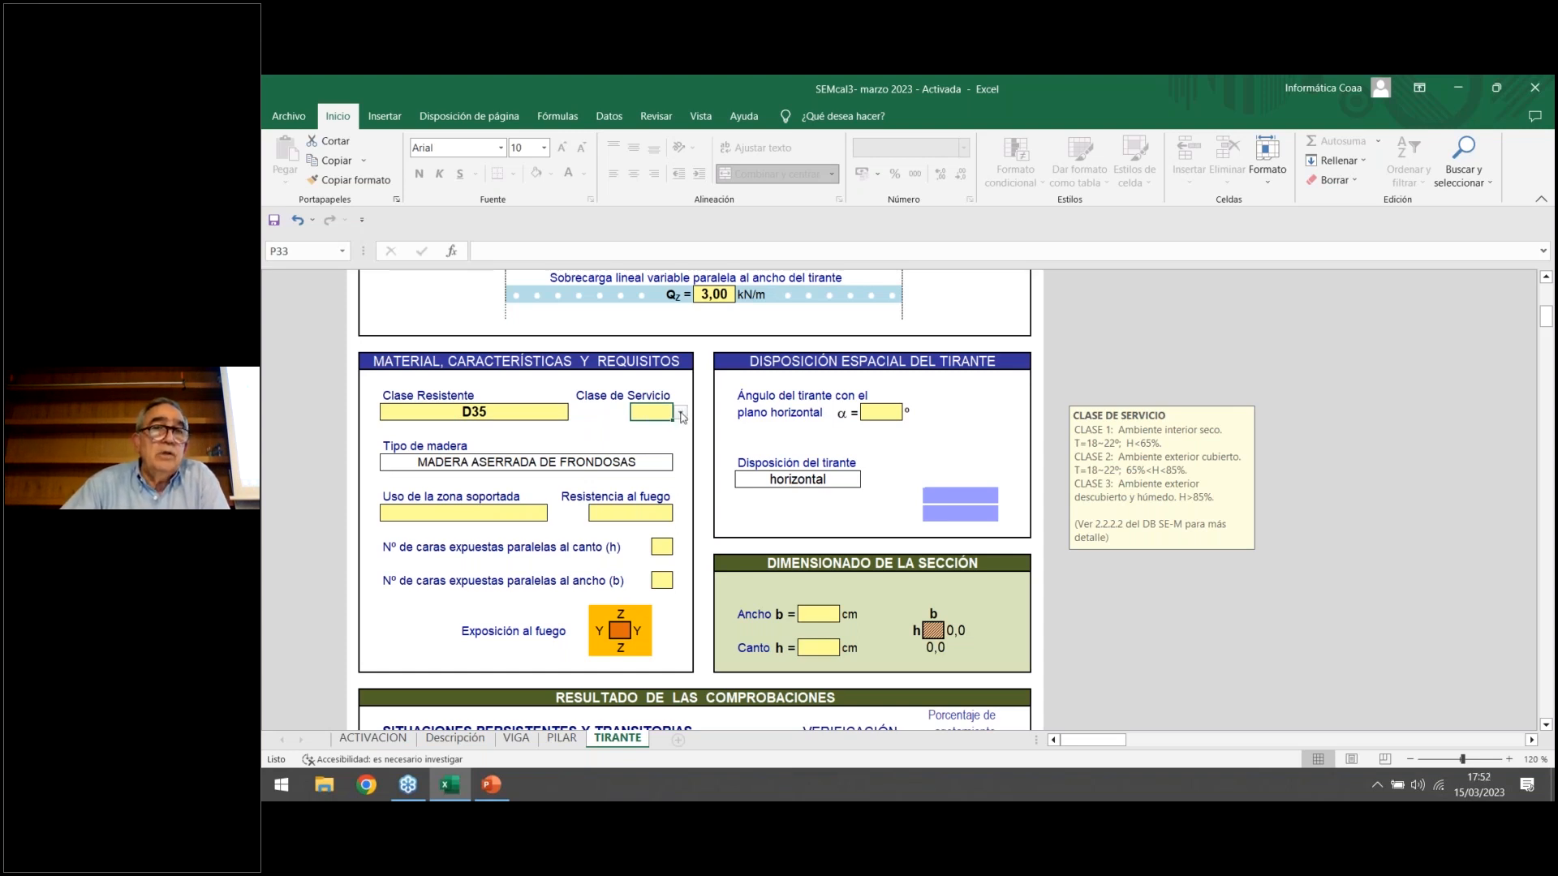
pyautogui.click(681, 414)
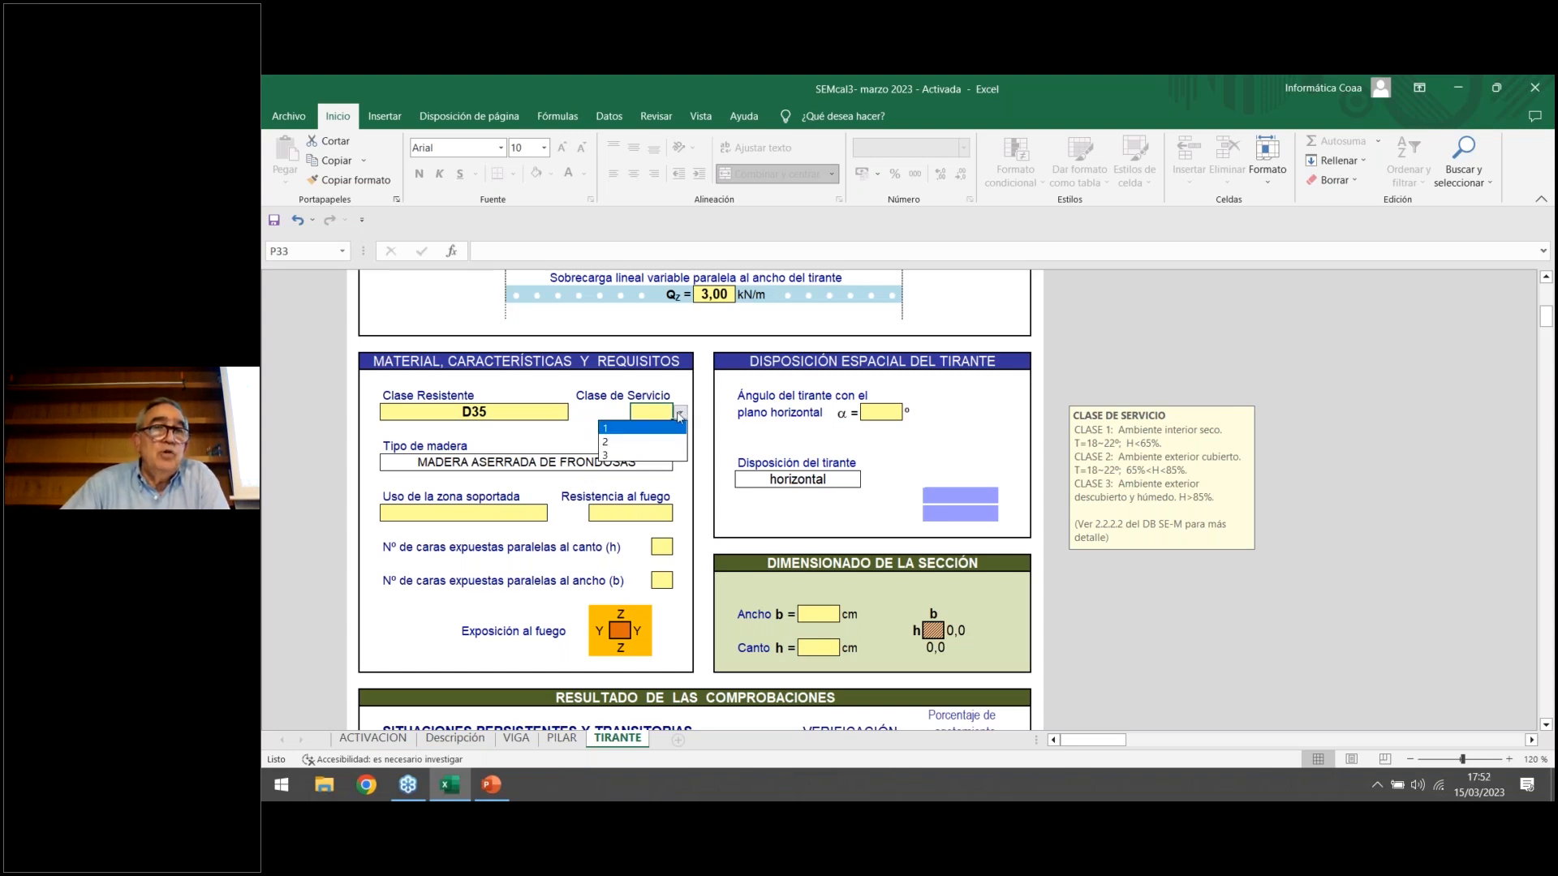
pyautogui.click(641, 456)
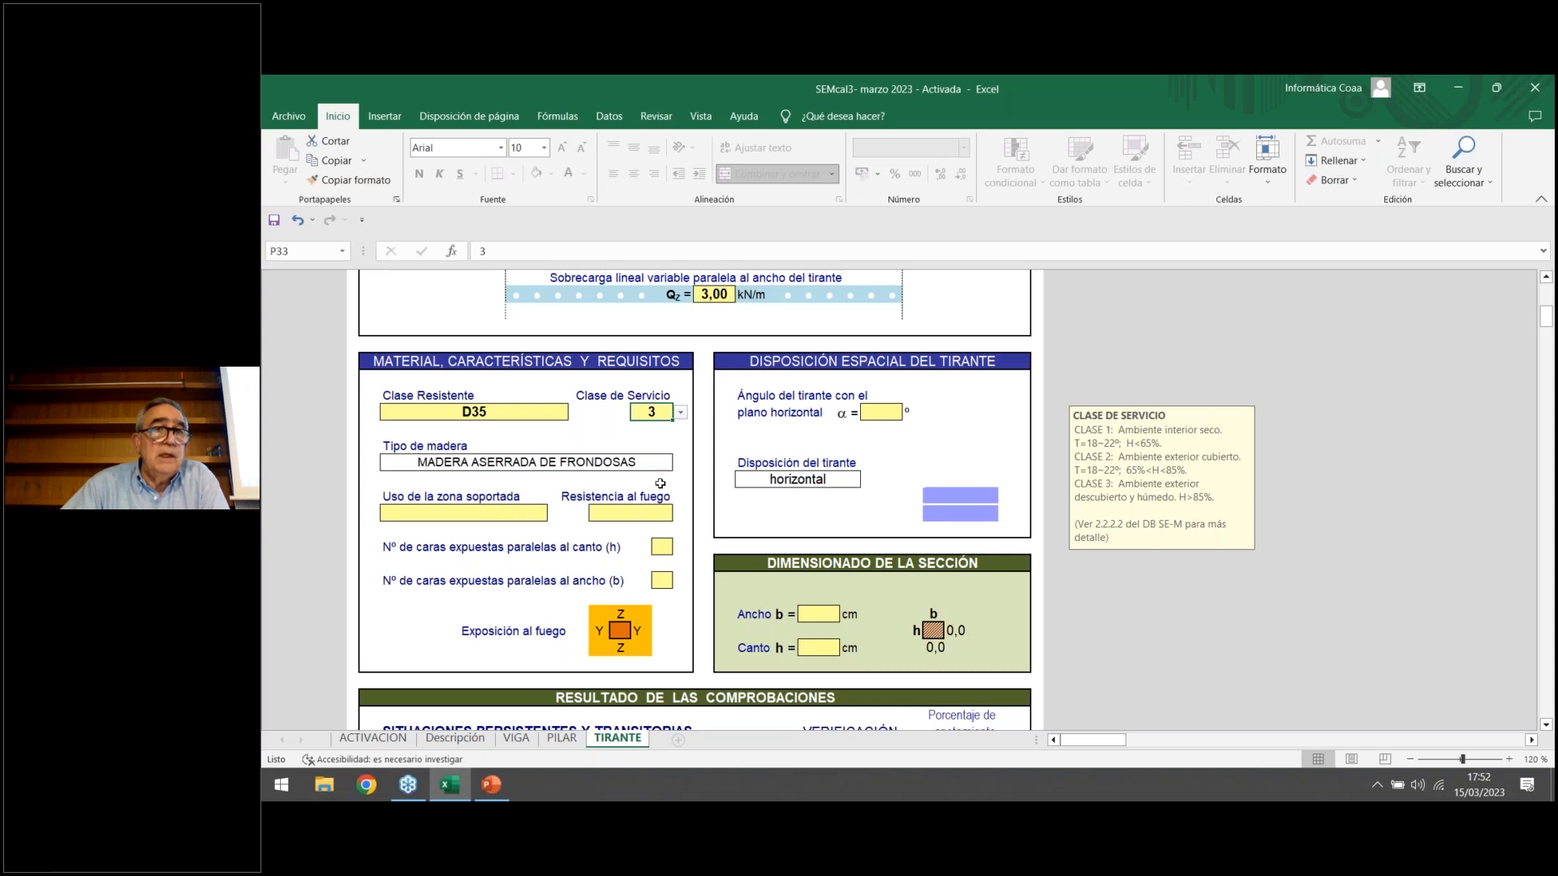
# Set the use of the supported zone to Público and the fire resistance to ninguna.
pyautogui.click(509, 513)
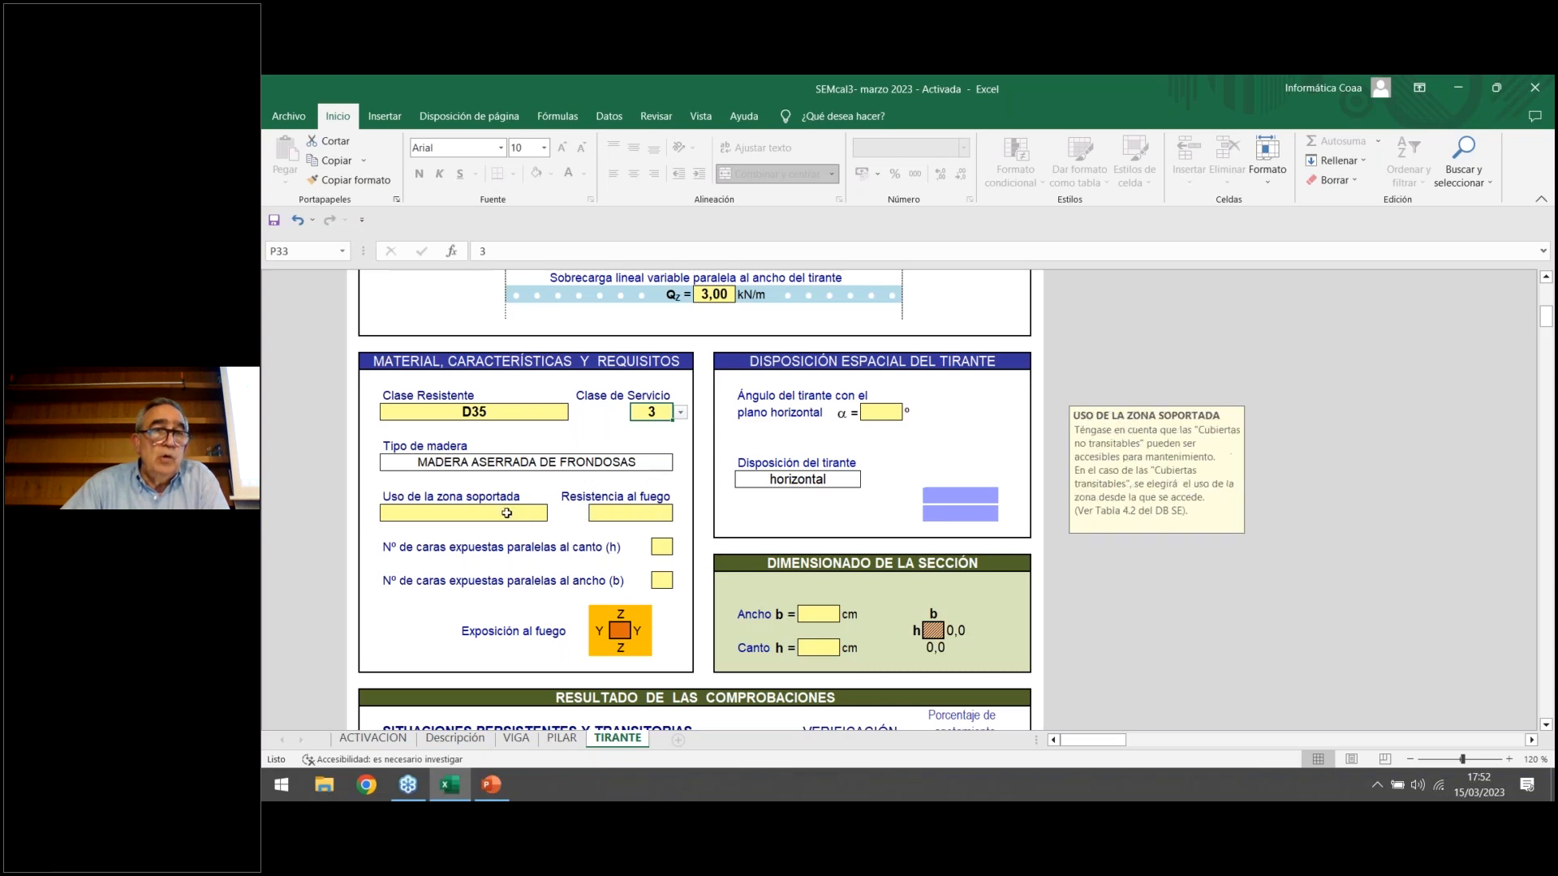
pyautogui.click(556, 515)
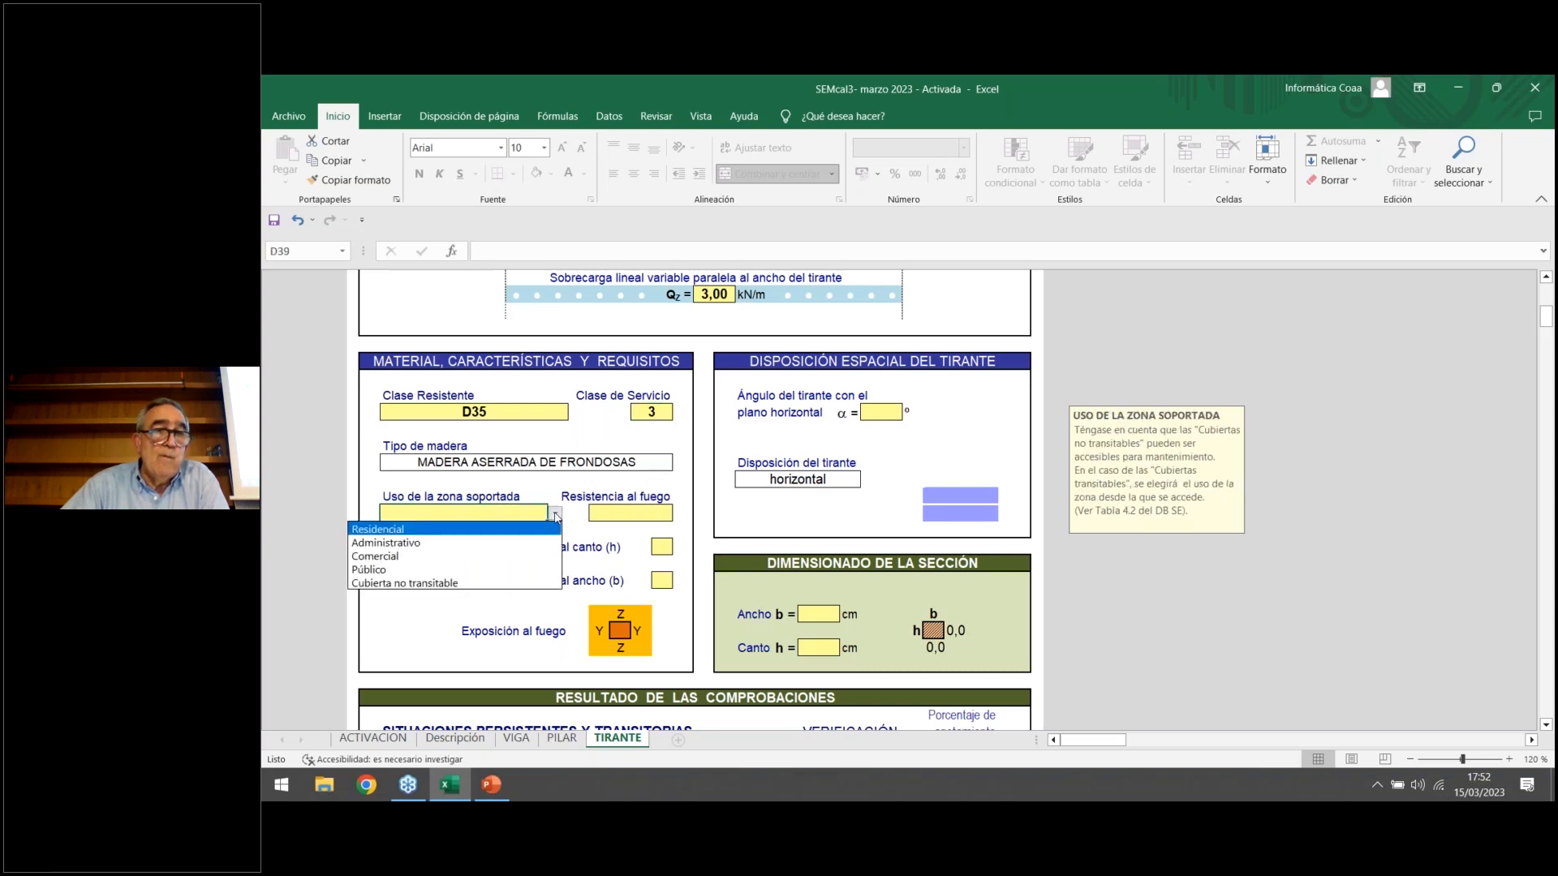
pyautogui.click(402, 571)
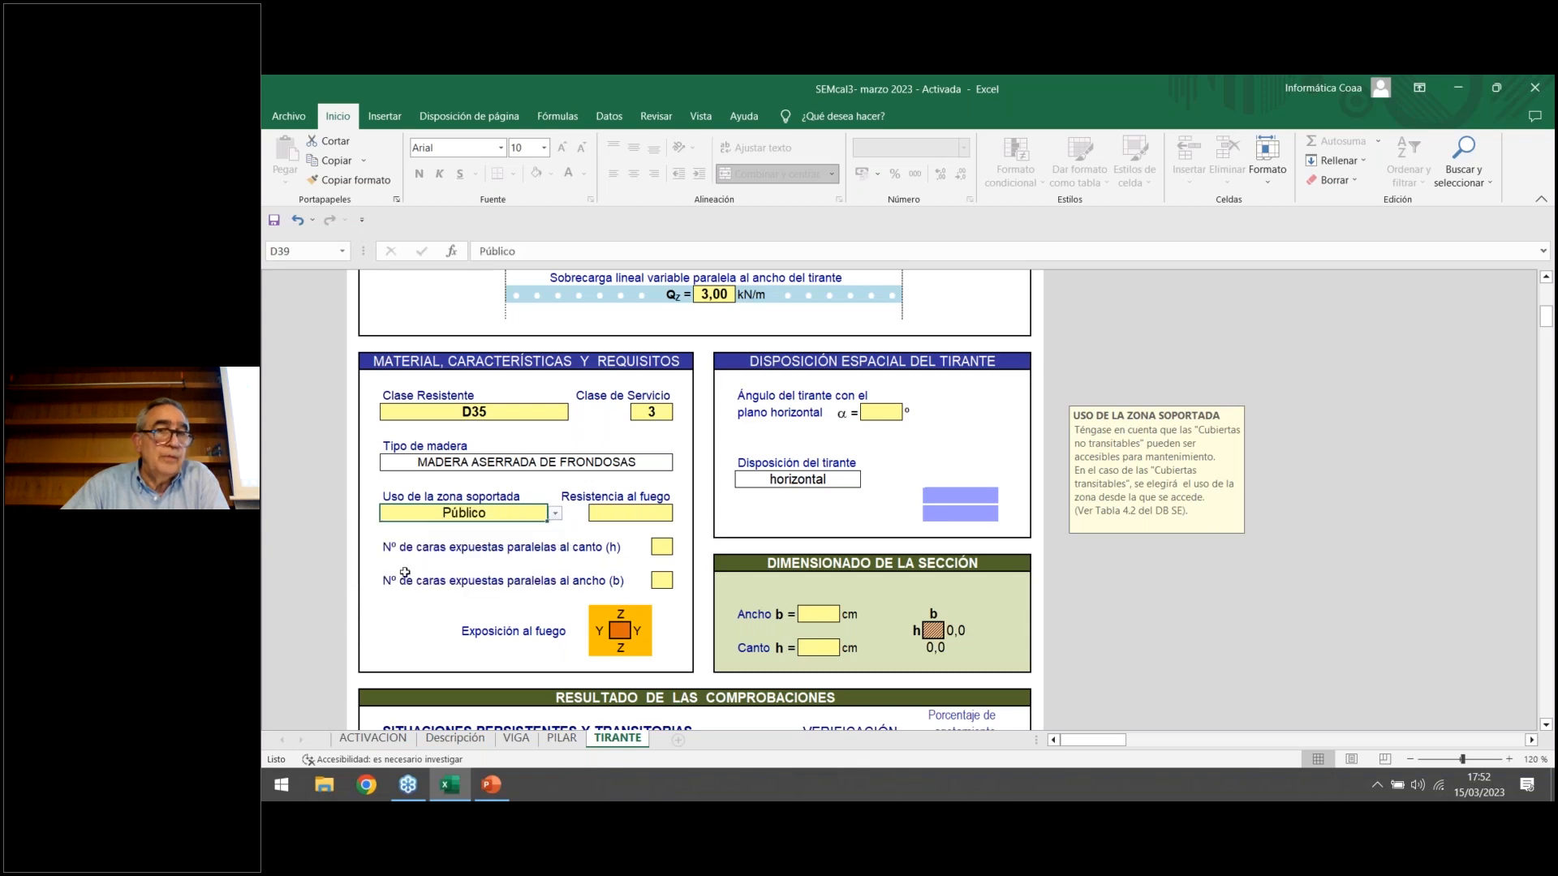
pyautogui.click(617, 513)
pyautogui.click(679, 516)
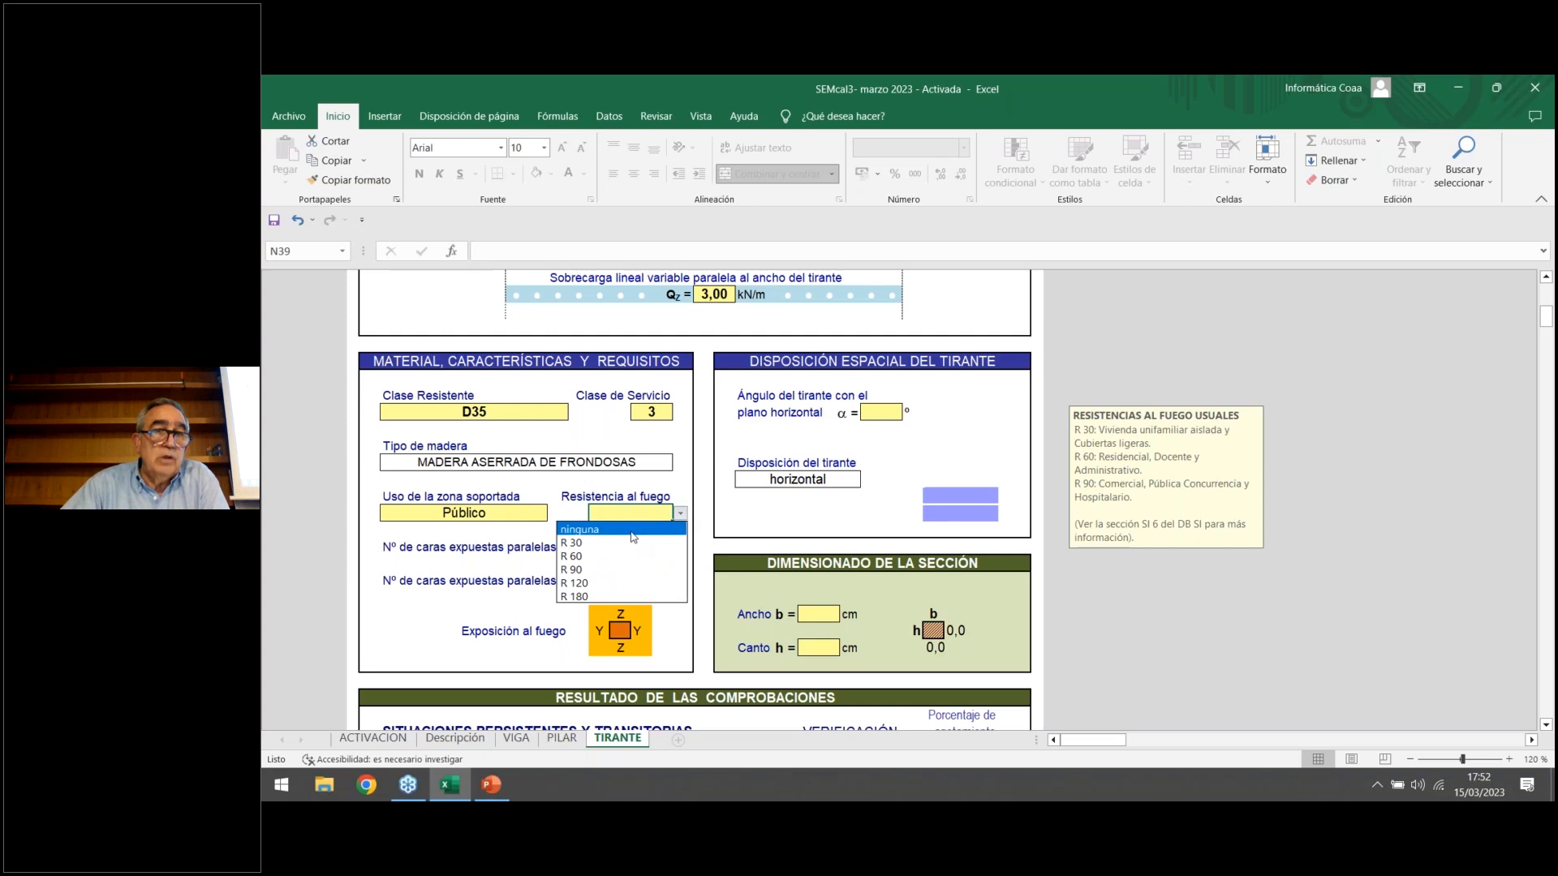
pyautogui.click(631, 531)
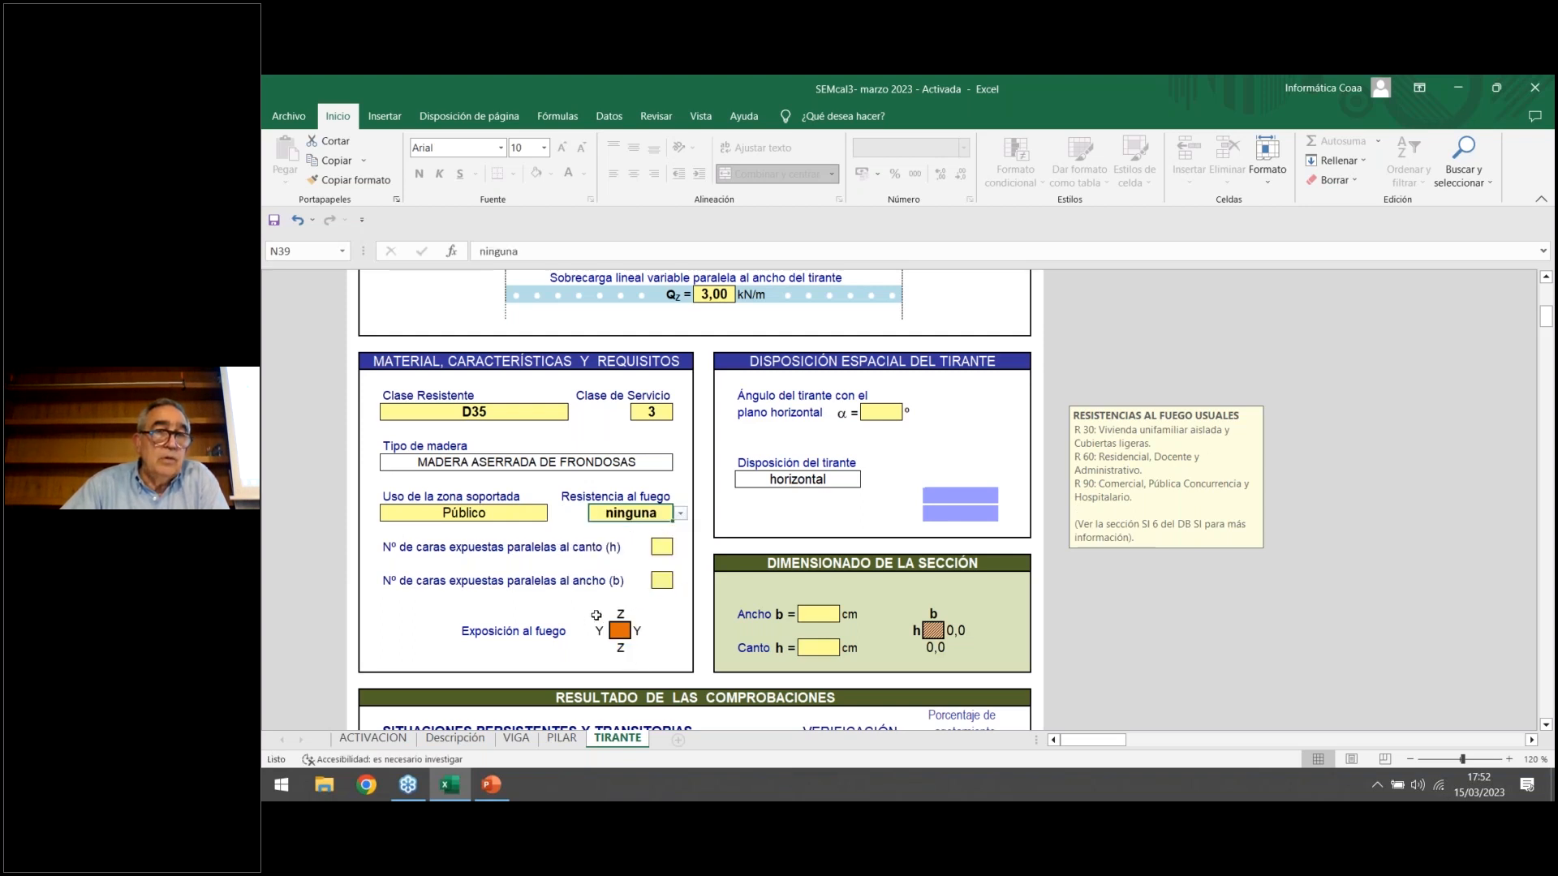
# Set the exposed faces to 1 parallel to the depth (h) and 2 parallel to the width (b).
pyautogui.click(662, 549)
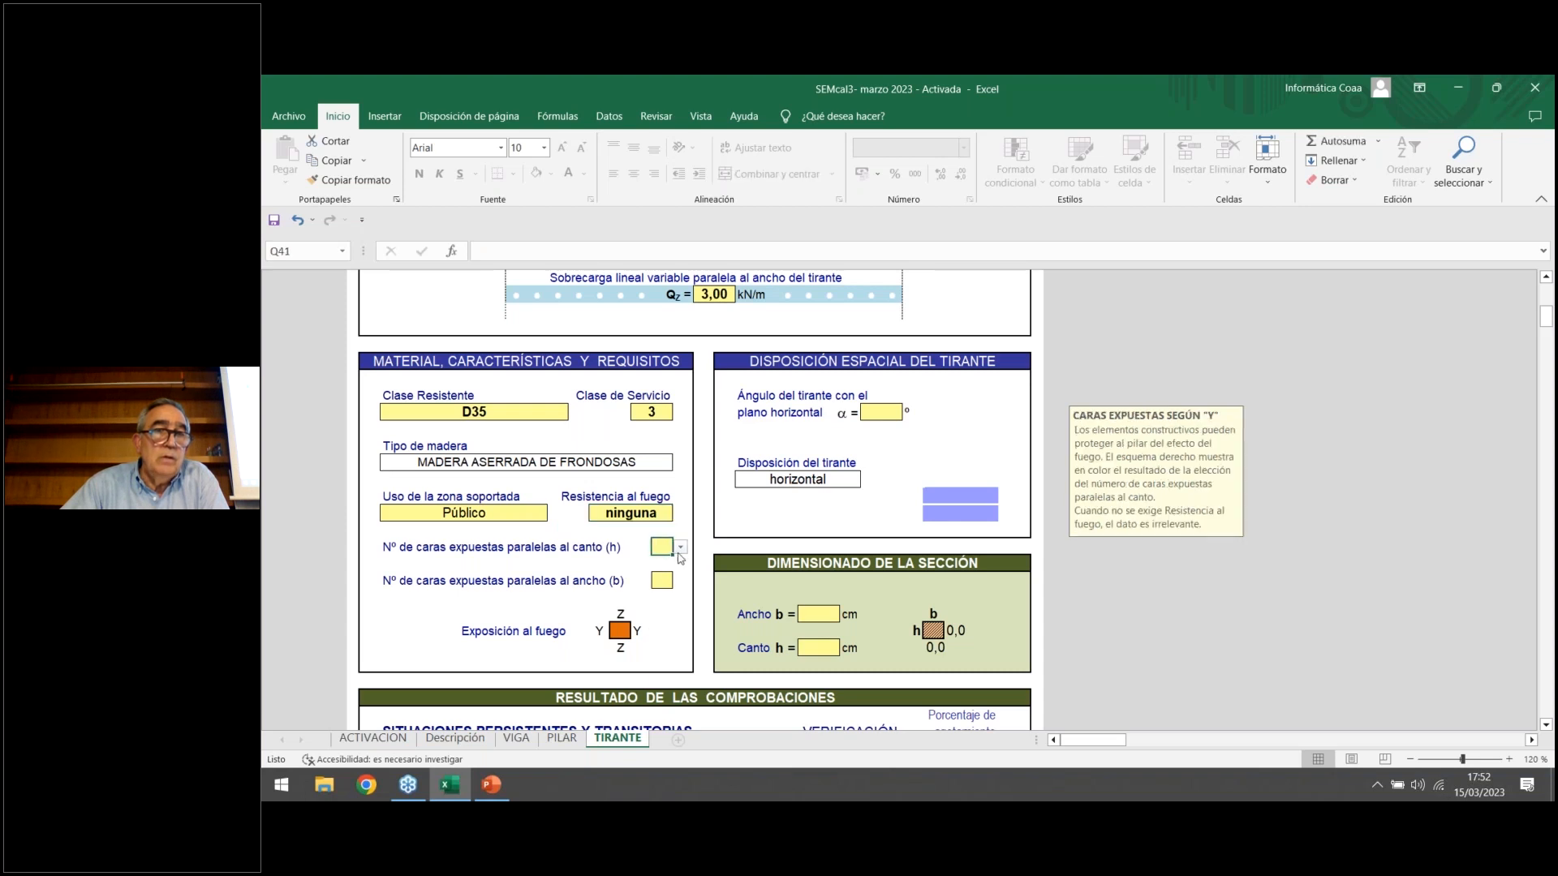
pyautogui.click(682, 552)
pyautogui.click(684, 573)
pyautogui.click(661, 581)
pyautogui.click(681, 581)
pyautogui.click(666, 623)
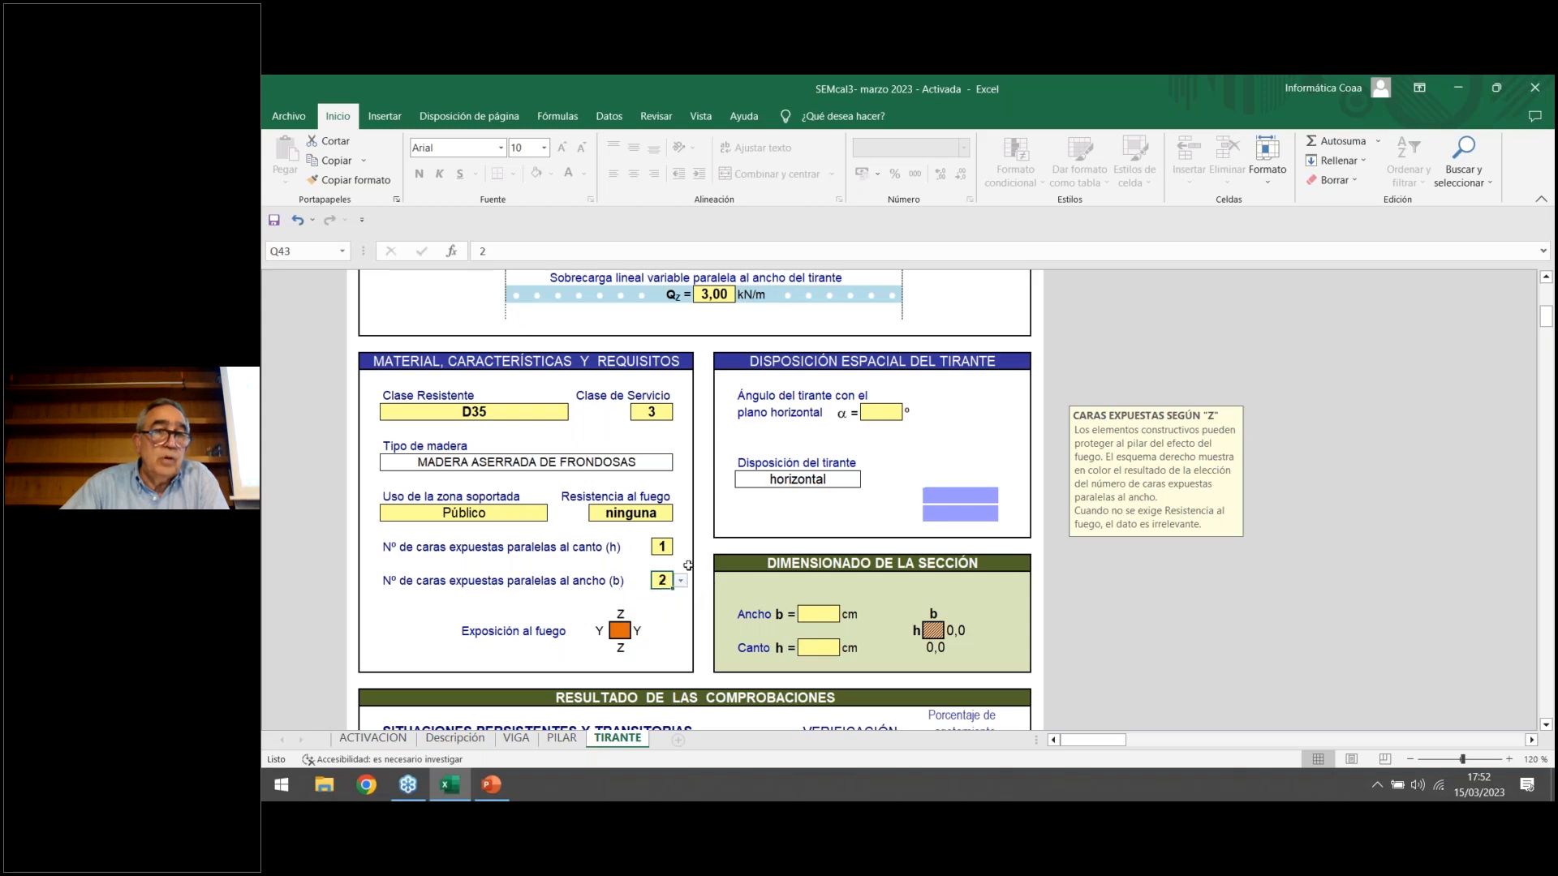
# Try a fire resistance of R 30 for the tie and return it to ninguna.
pyautogui.click(655, 514)
pyautogui.click(681, 513)
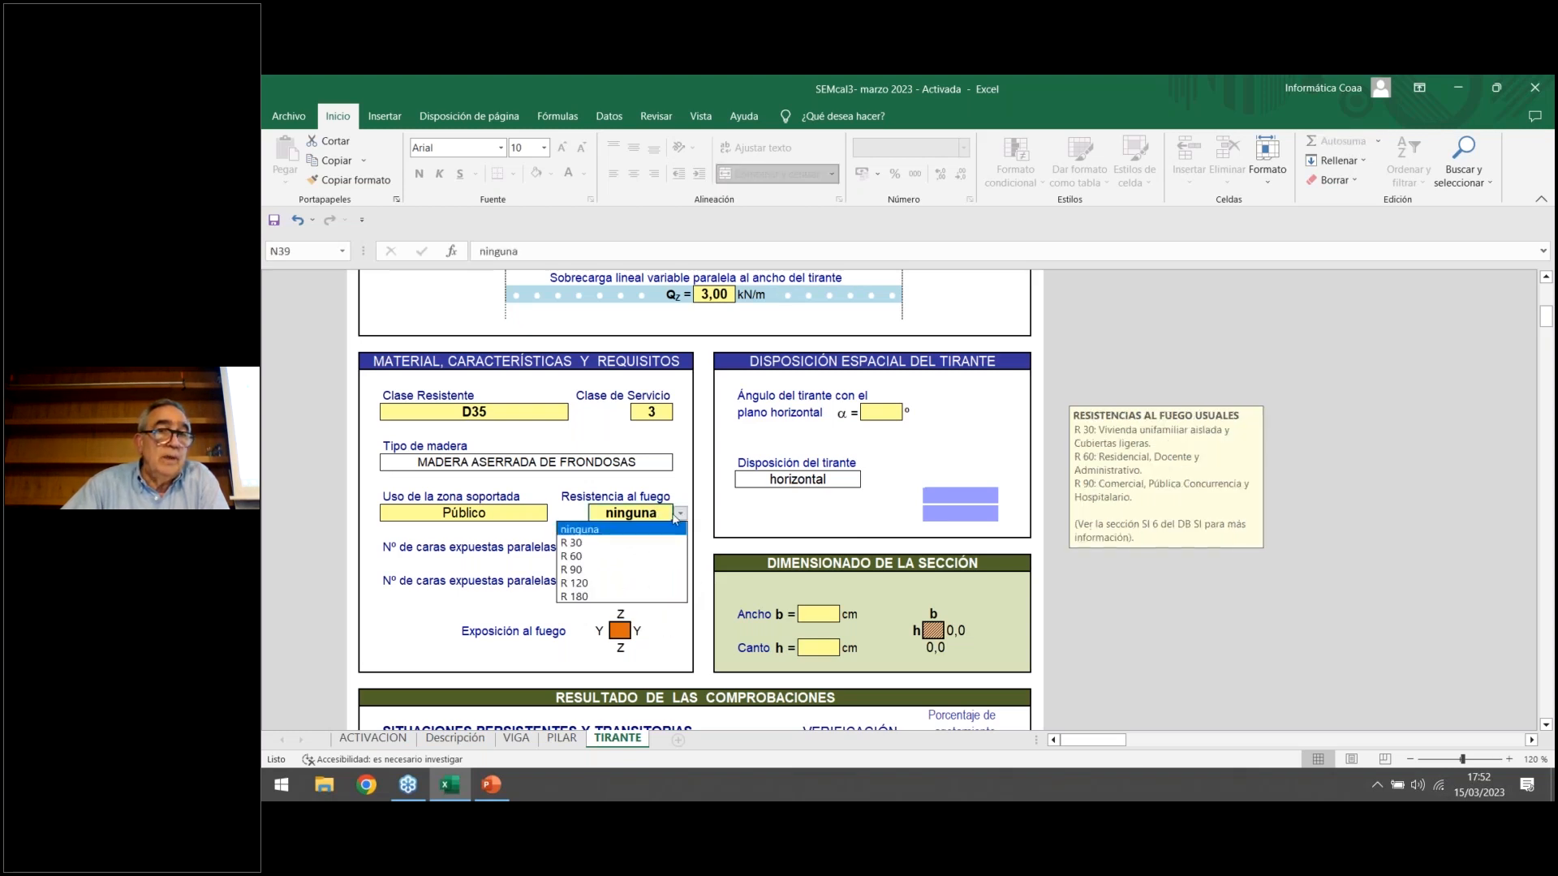
pyautogui.click(610, 543)
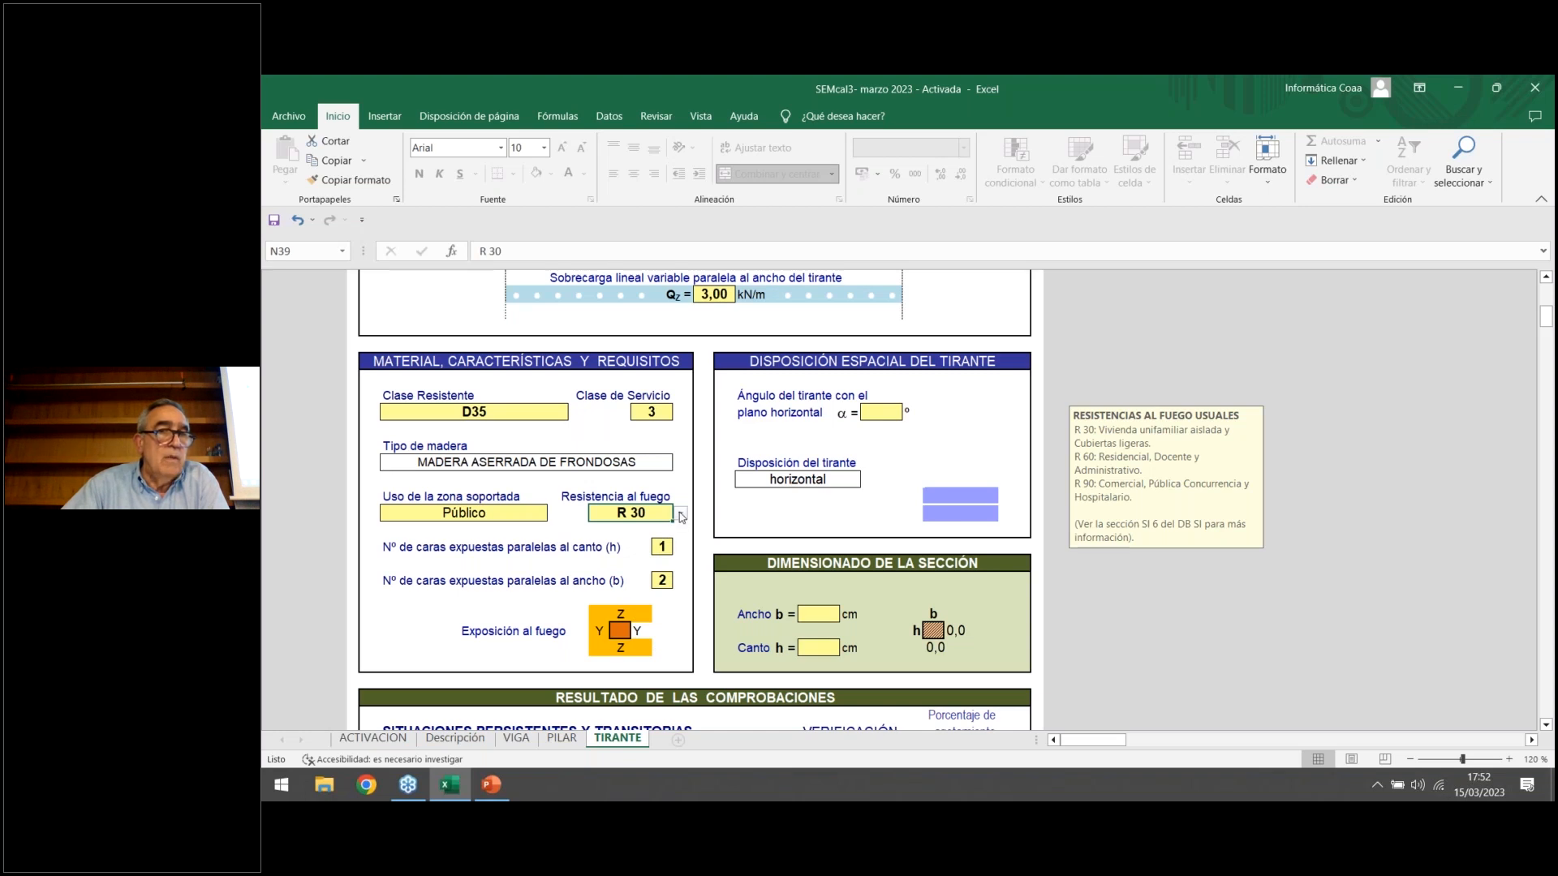
pyautogui.click(681, 515)
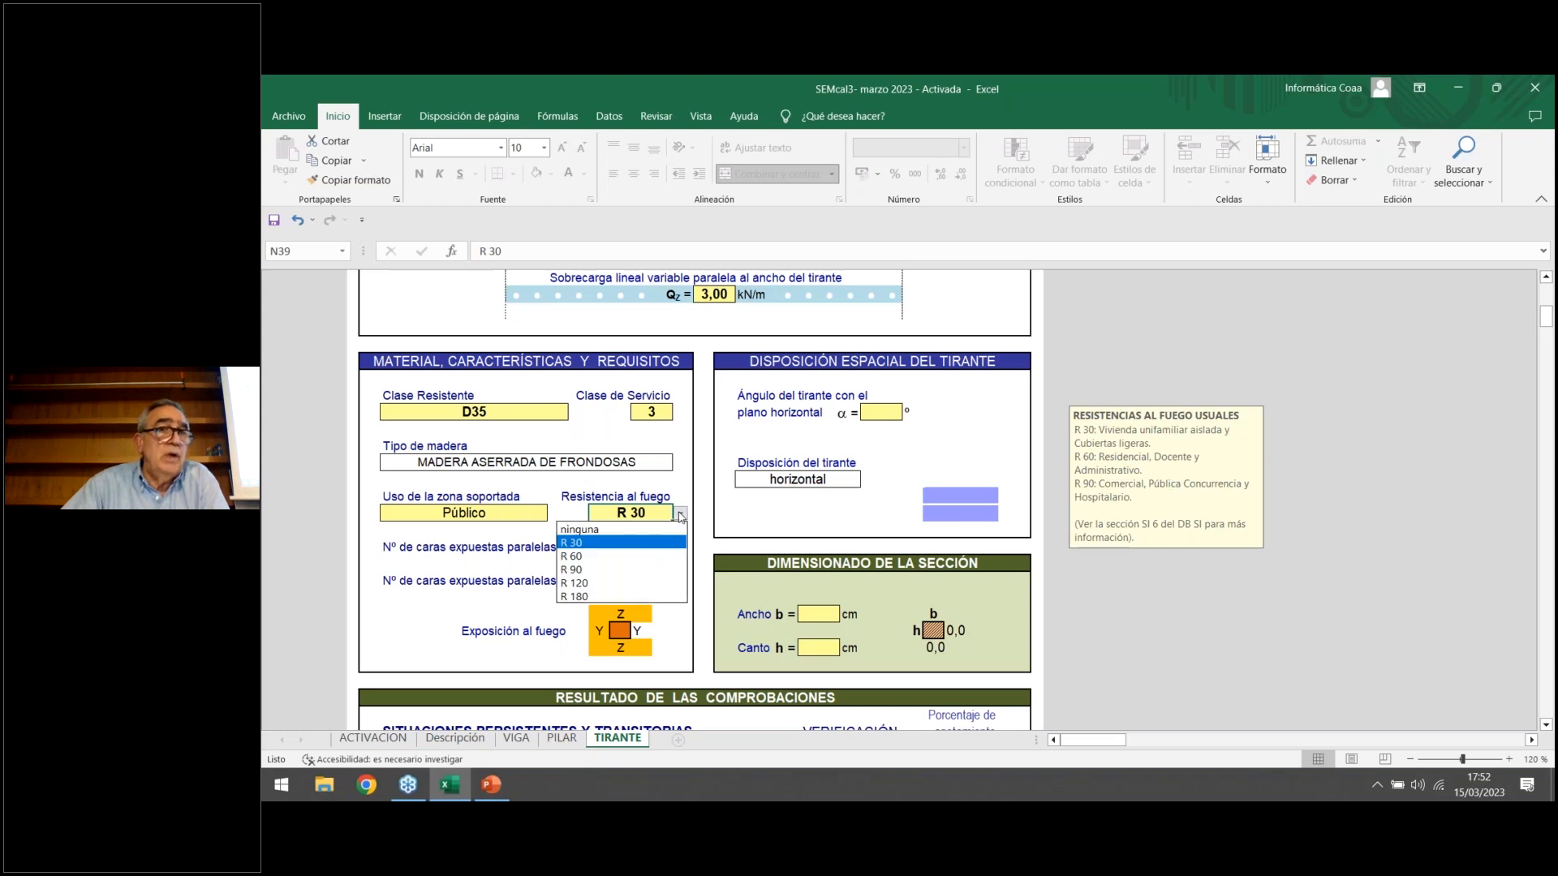
pyautogui.click(641, 529)
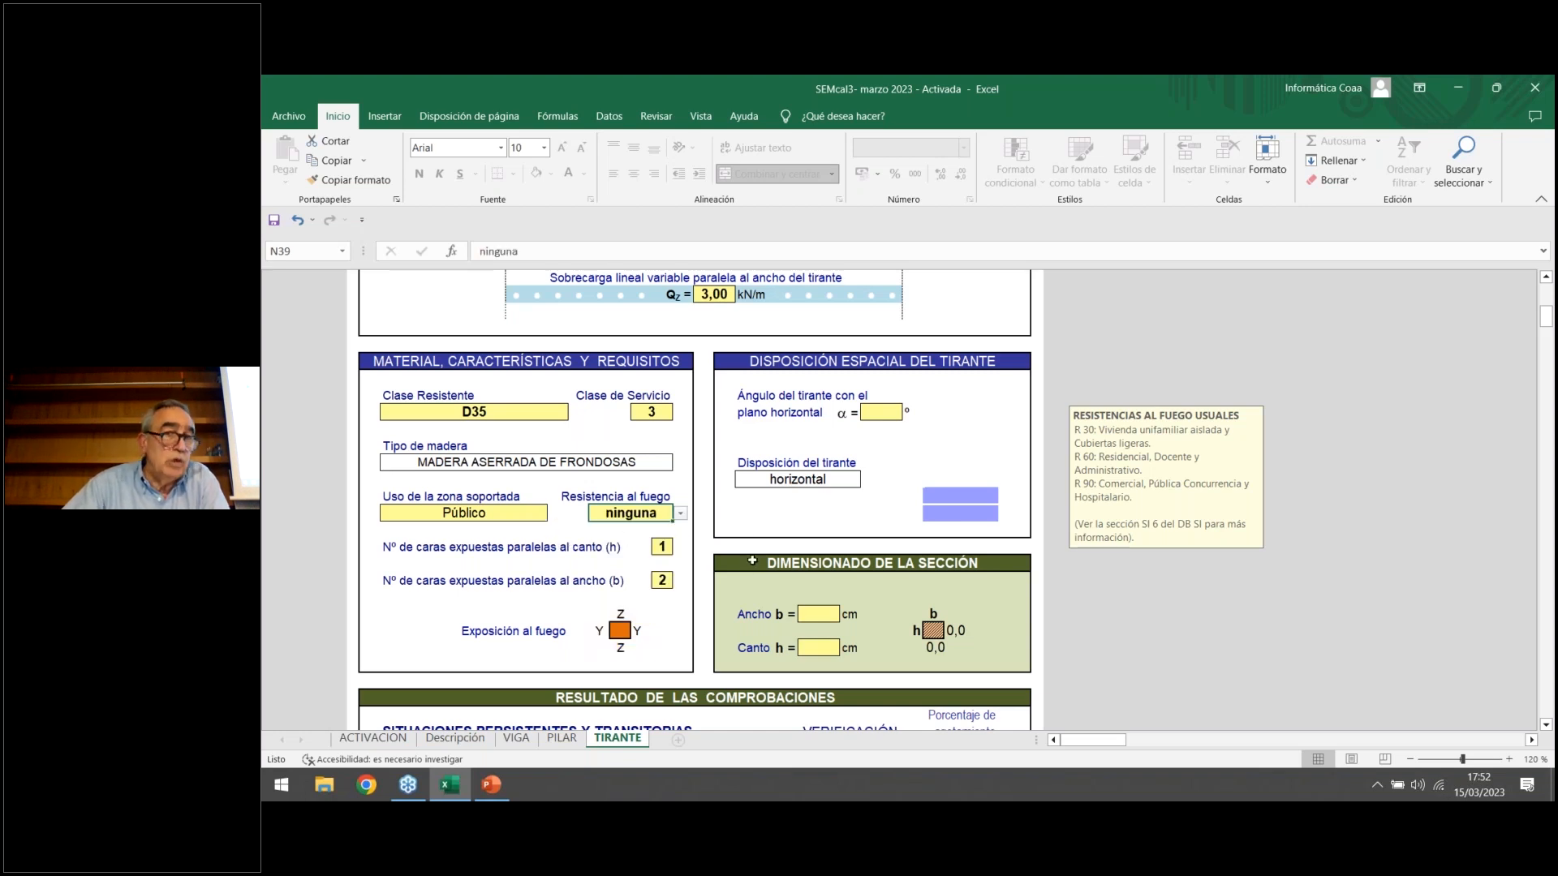
# Set the tie's angle with the horizontal plane to 45°.
pyautogui.click(884, 415)
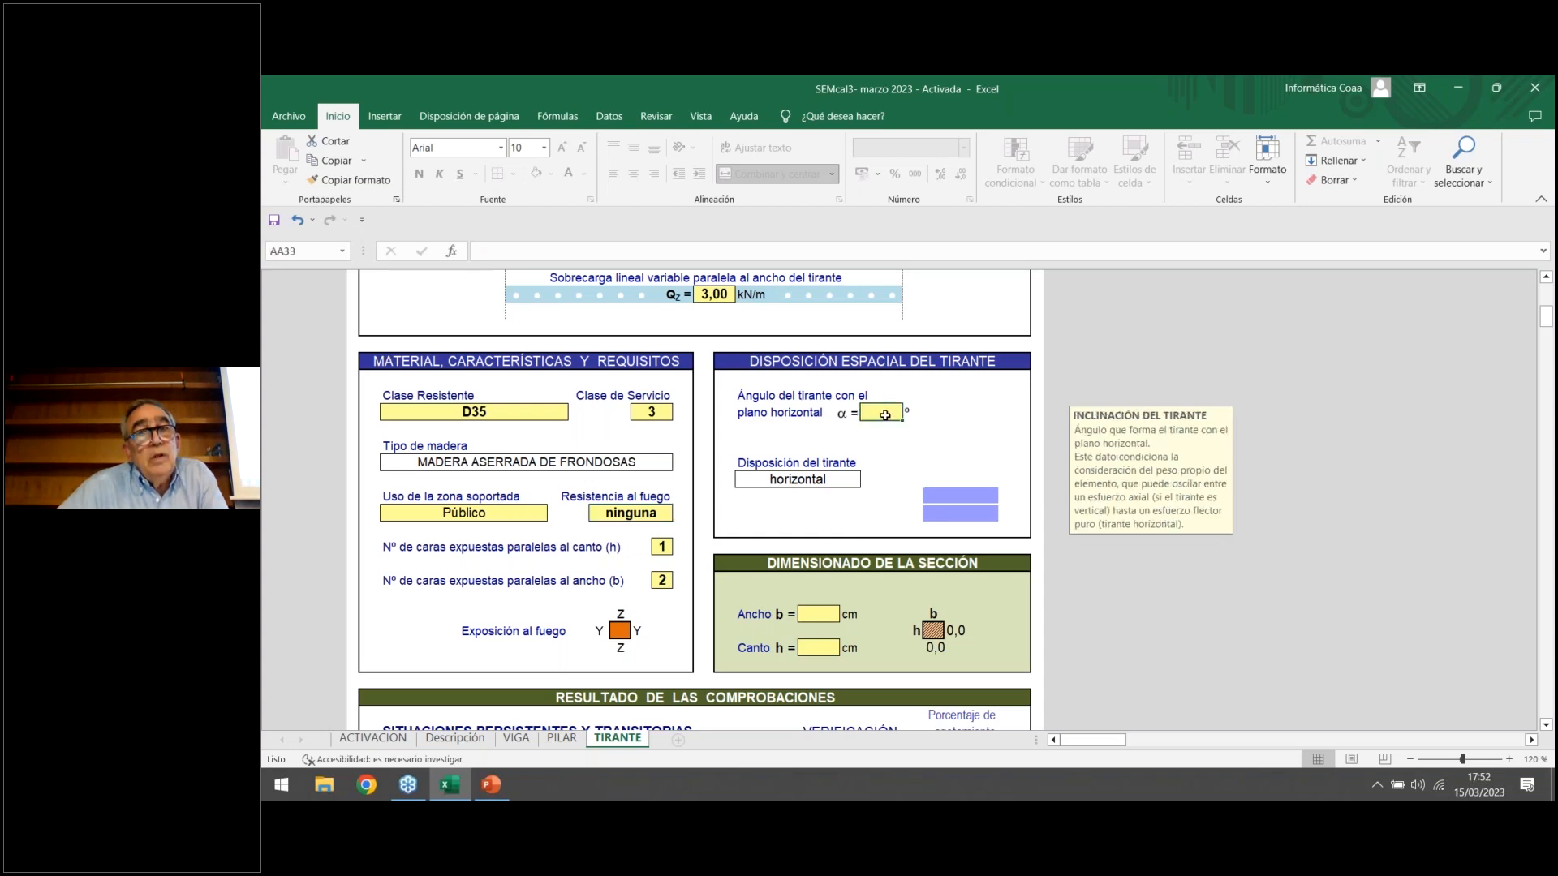
pyautogui.write('45')
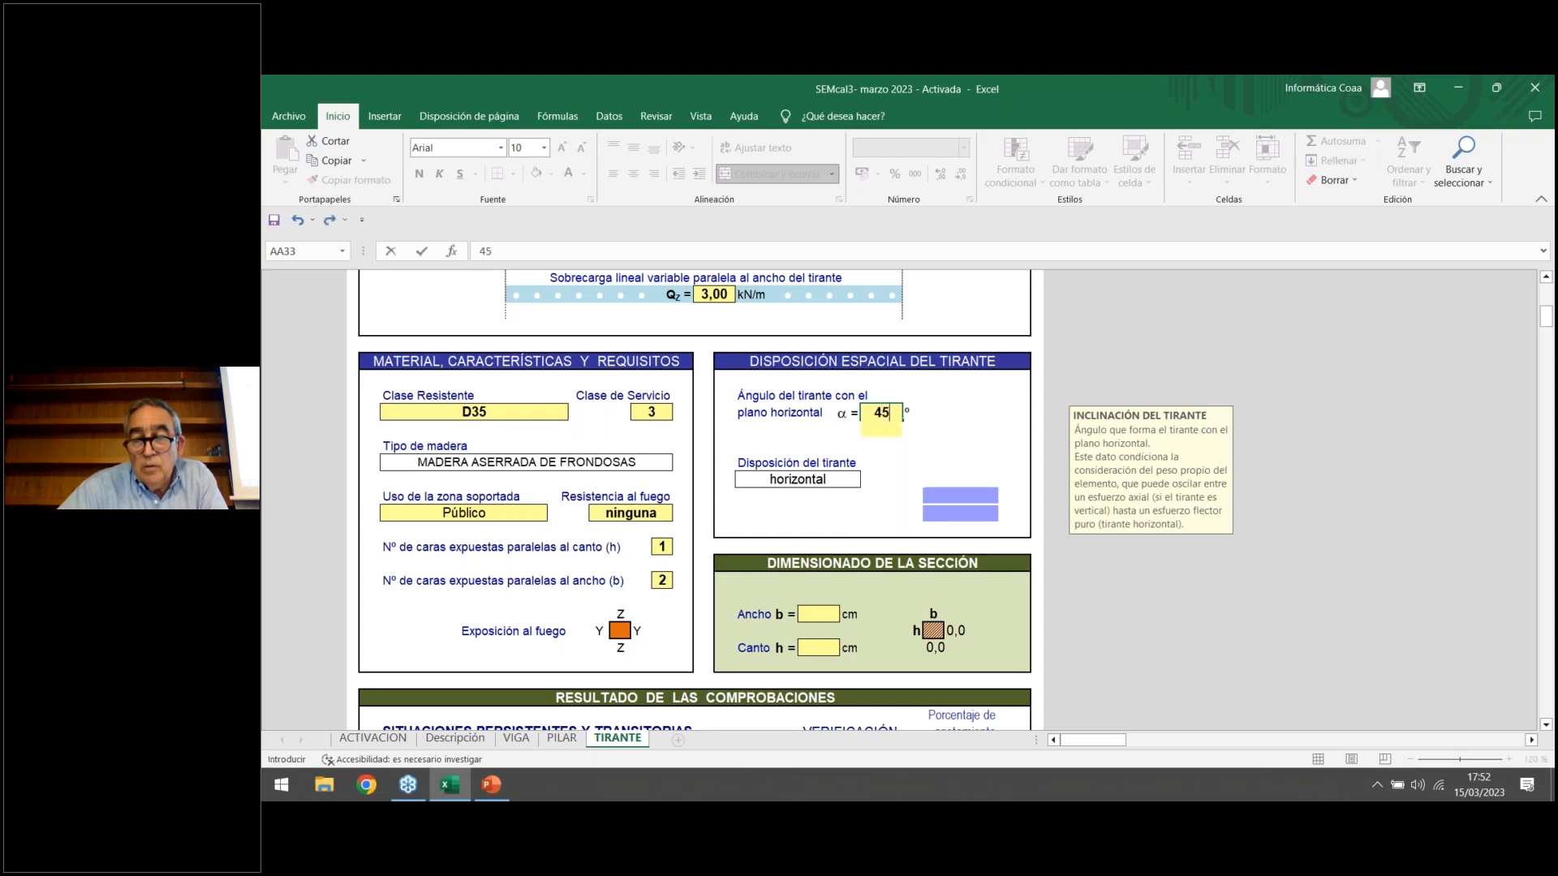
pyautogui.press('Return')
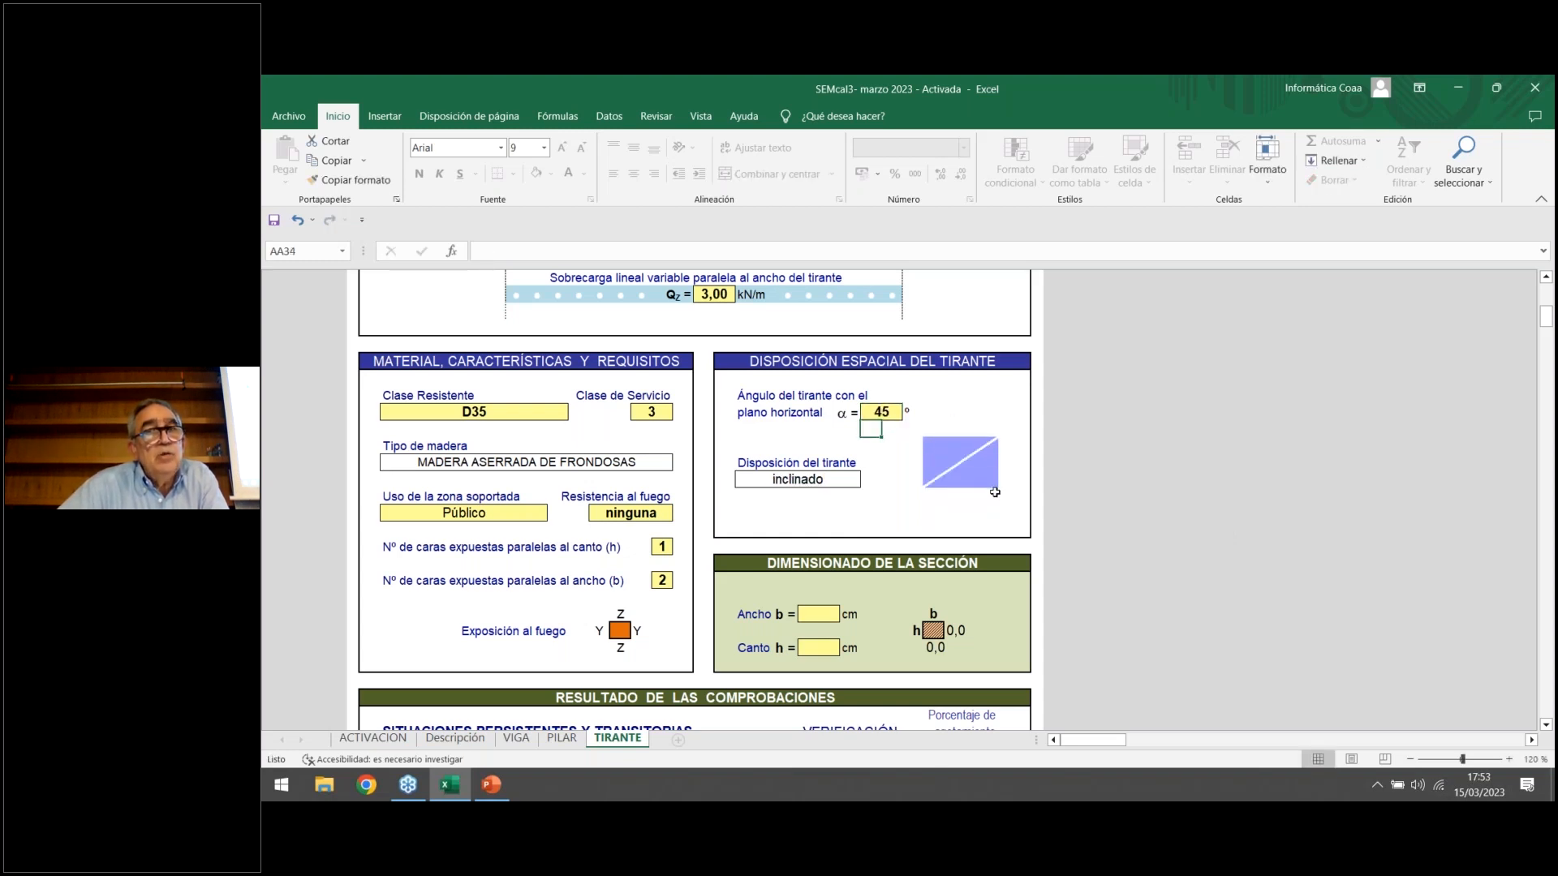
# Try a vertical tie with a 90° angle and restore the angle to 45°.
pyautogui.click(884, 412)
pyautogui.write('90')
pyautogui.press('Return')
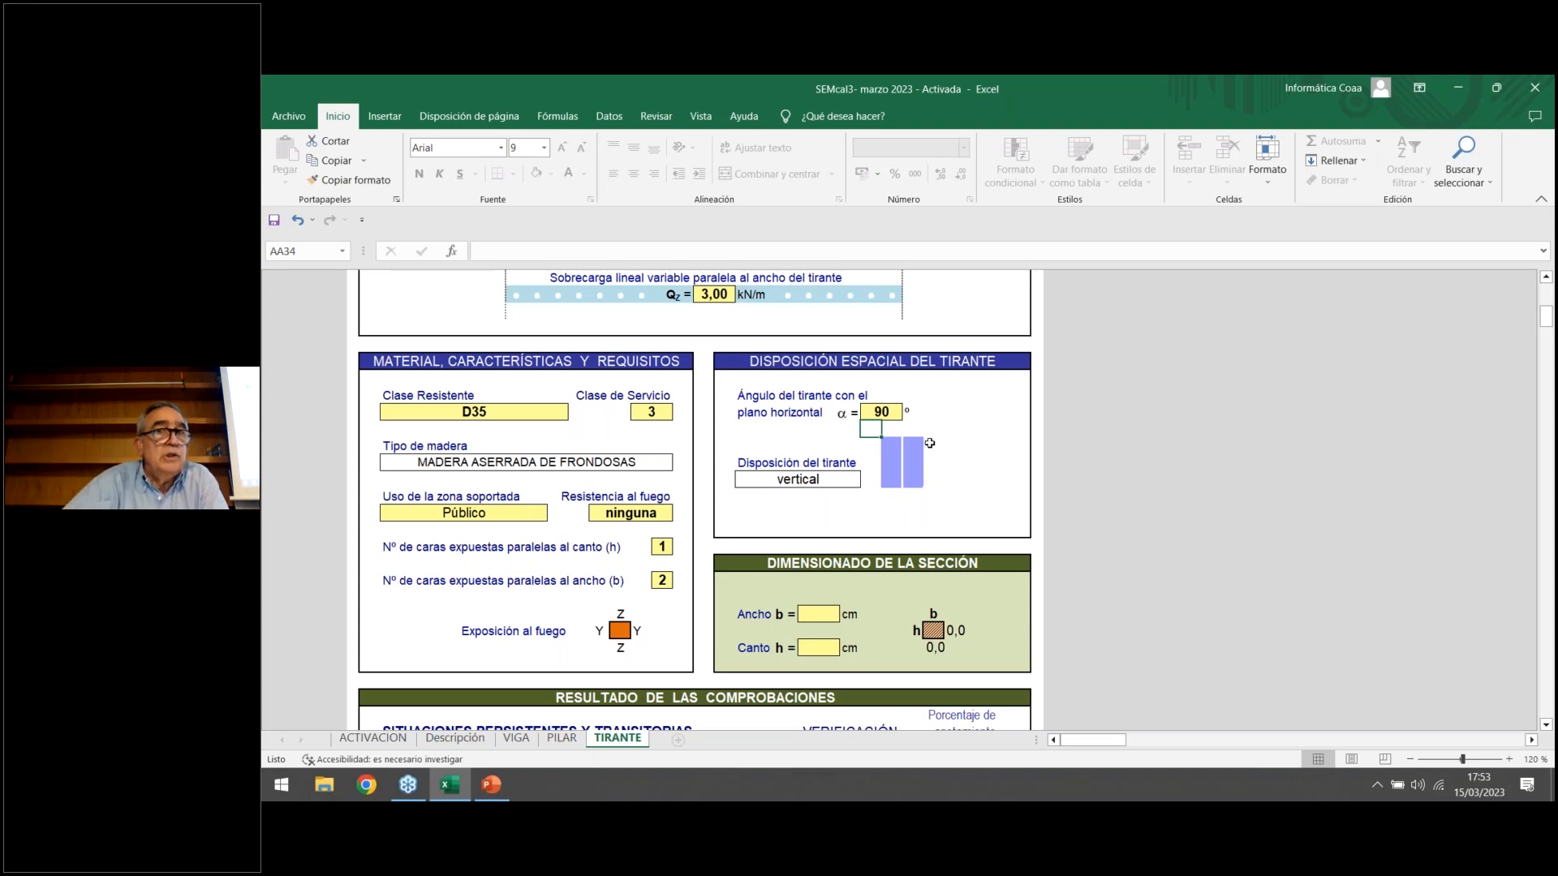
pyautogui.click(886, 412)
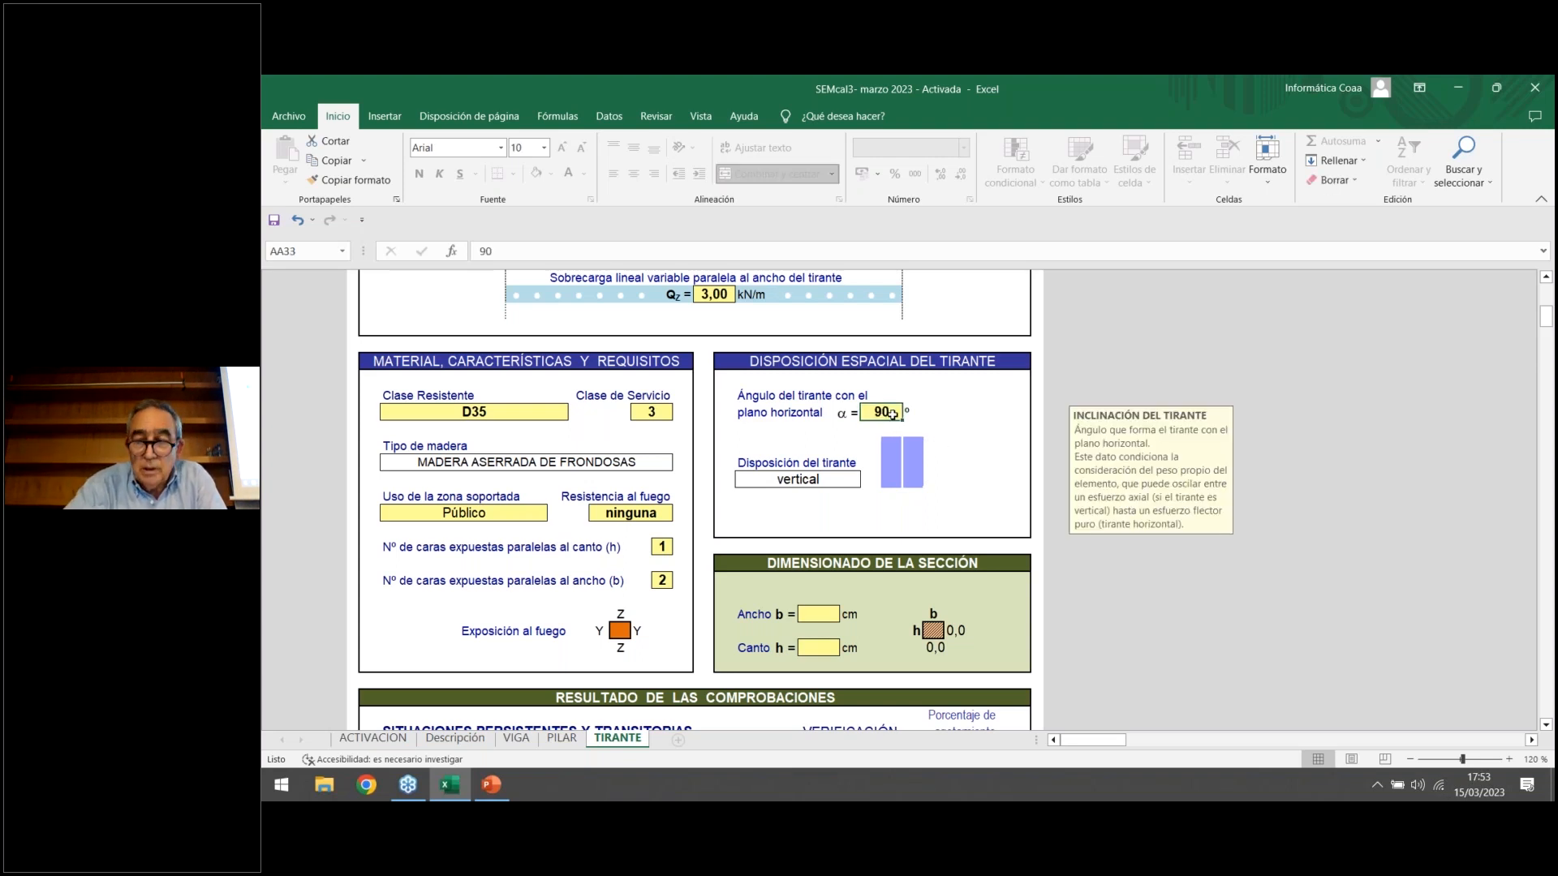
pyautogui.write('45')
pyautogui.press('Return')
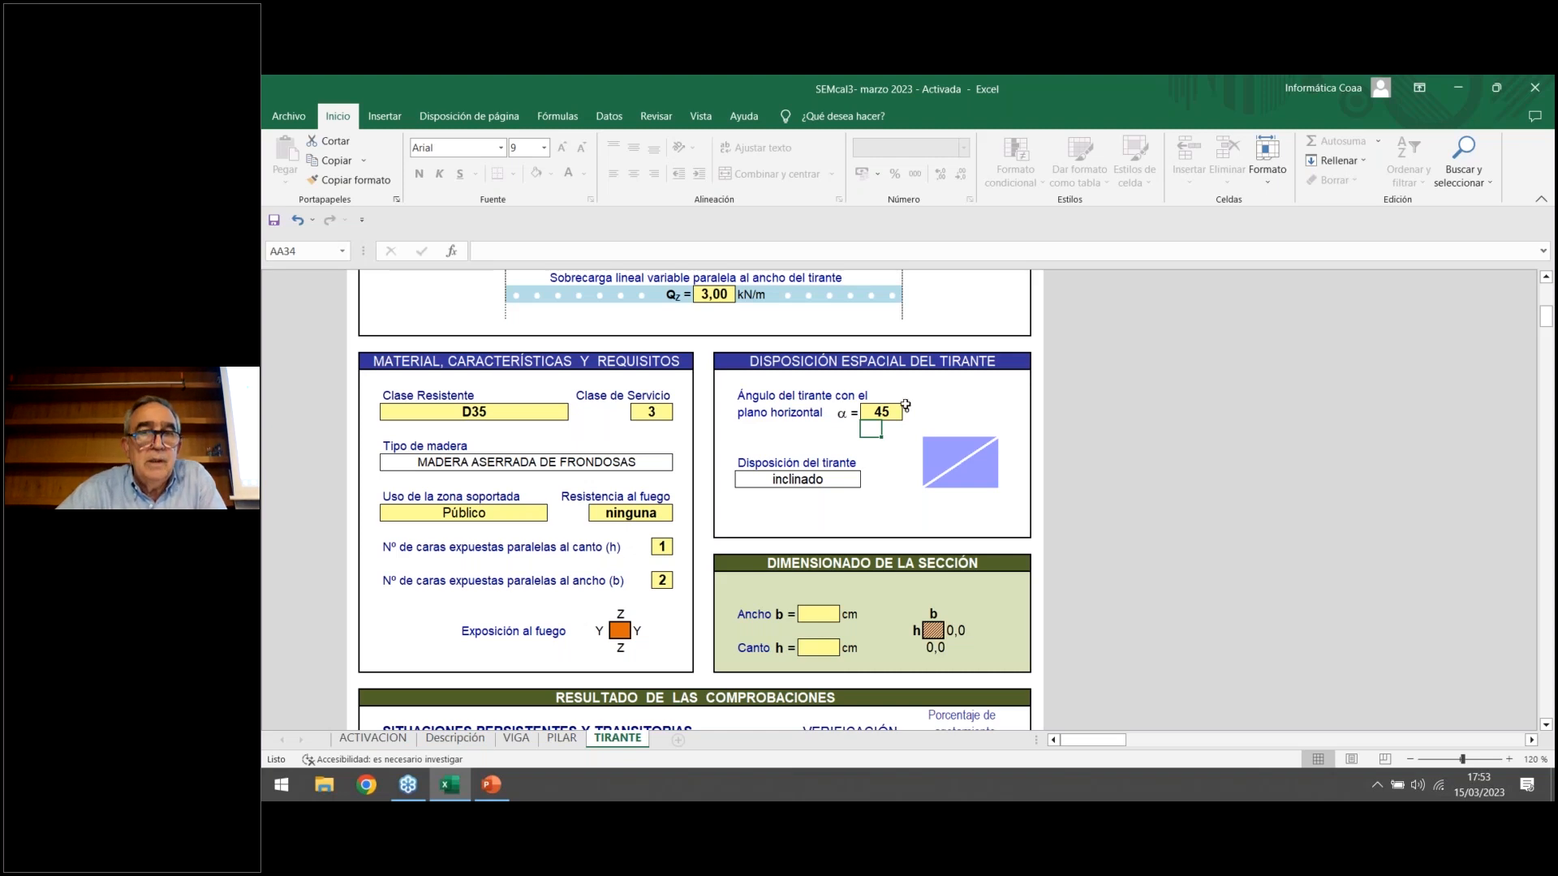
# Set the number of fire-exposed faces to 0 both parallel to the depth (h) and parallel to the width (b).
pyautogui.scroll(-2, 944, 512)
pyautogui.scroll(-3, 943, 512)
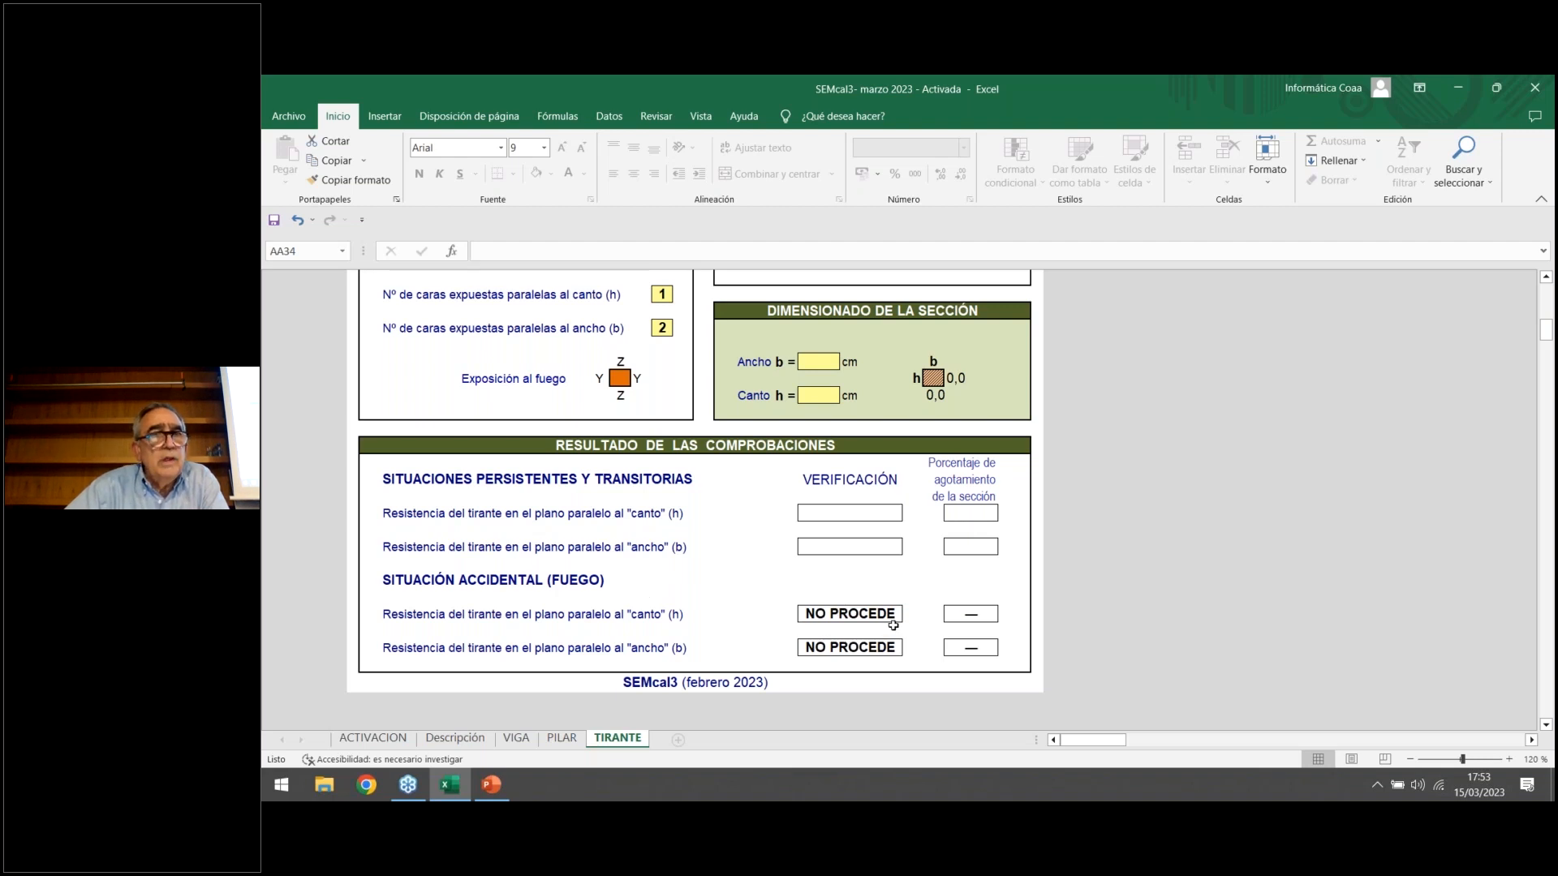
pyautogui.scroll(1, 674, 491)
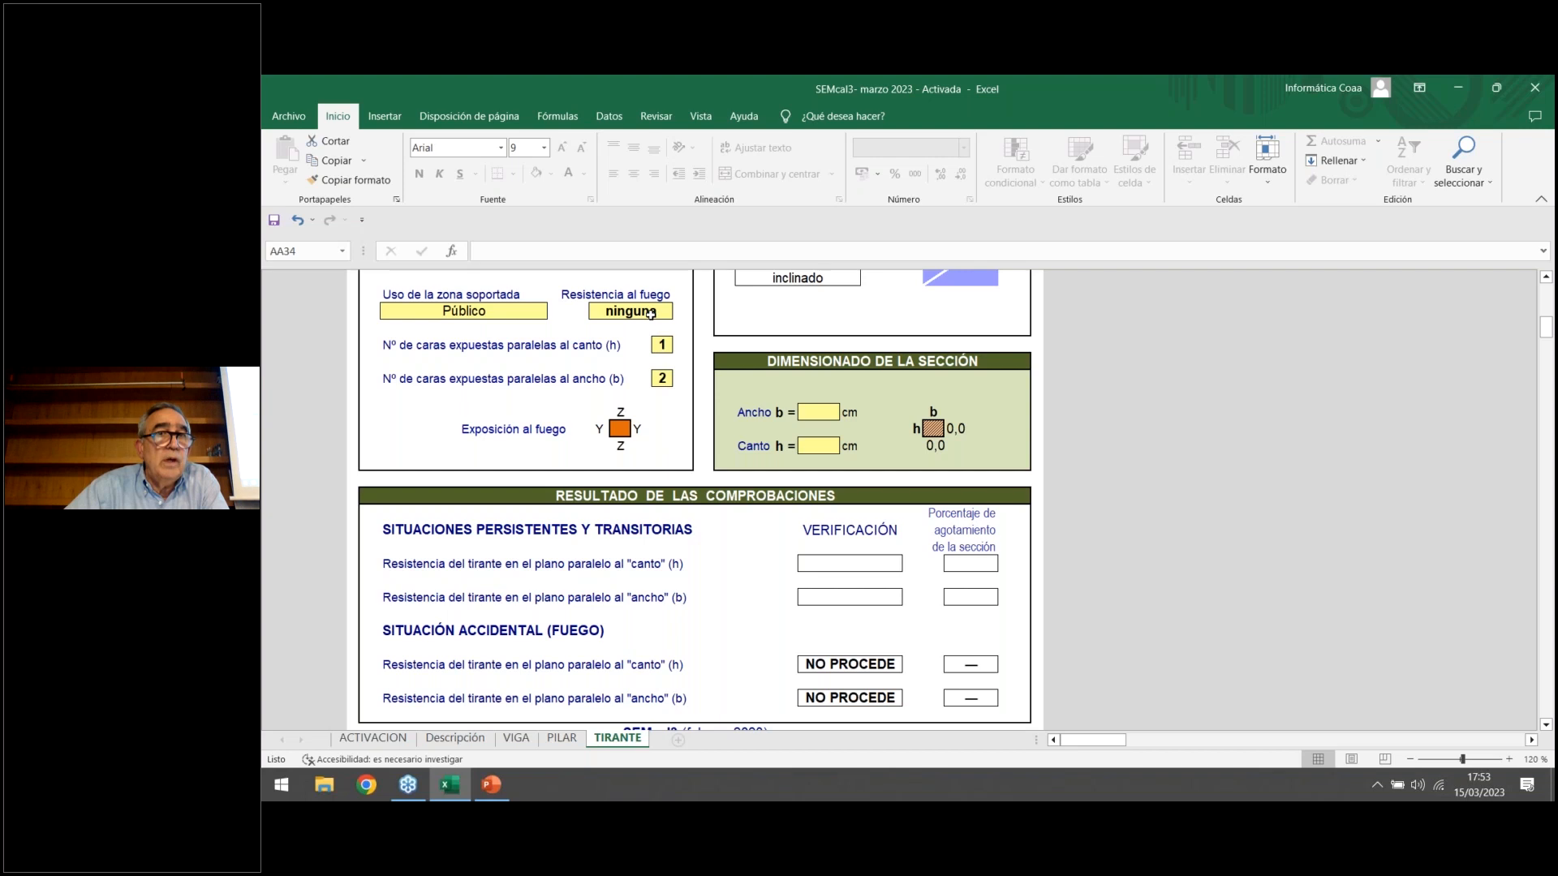
pyautogui.click(679, 348)
pyautogui.write('0')
pyautogui.press('Return')
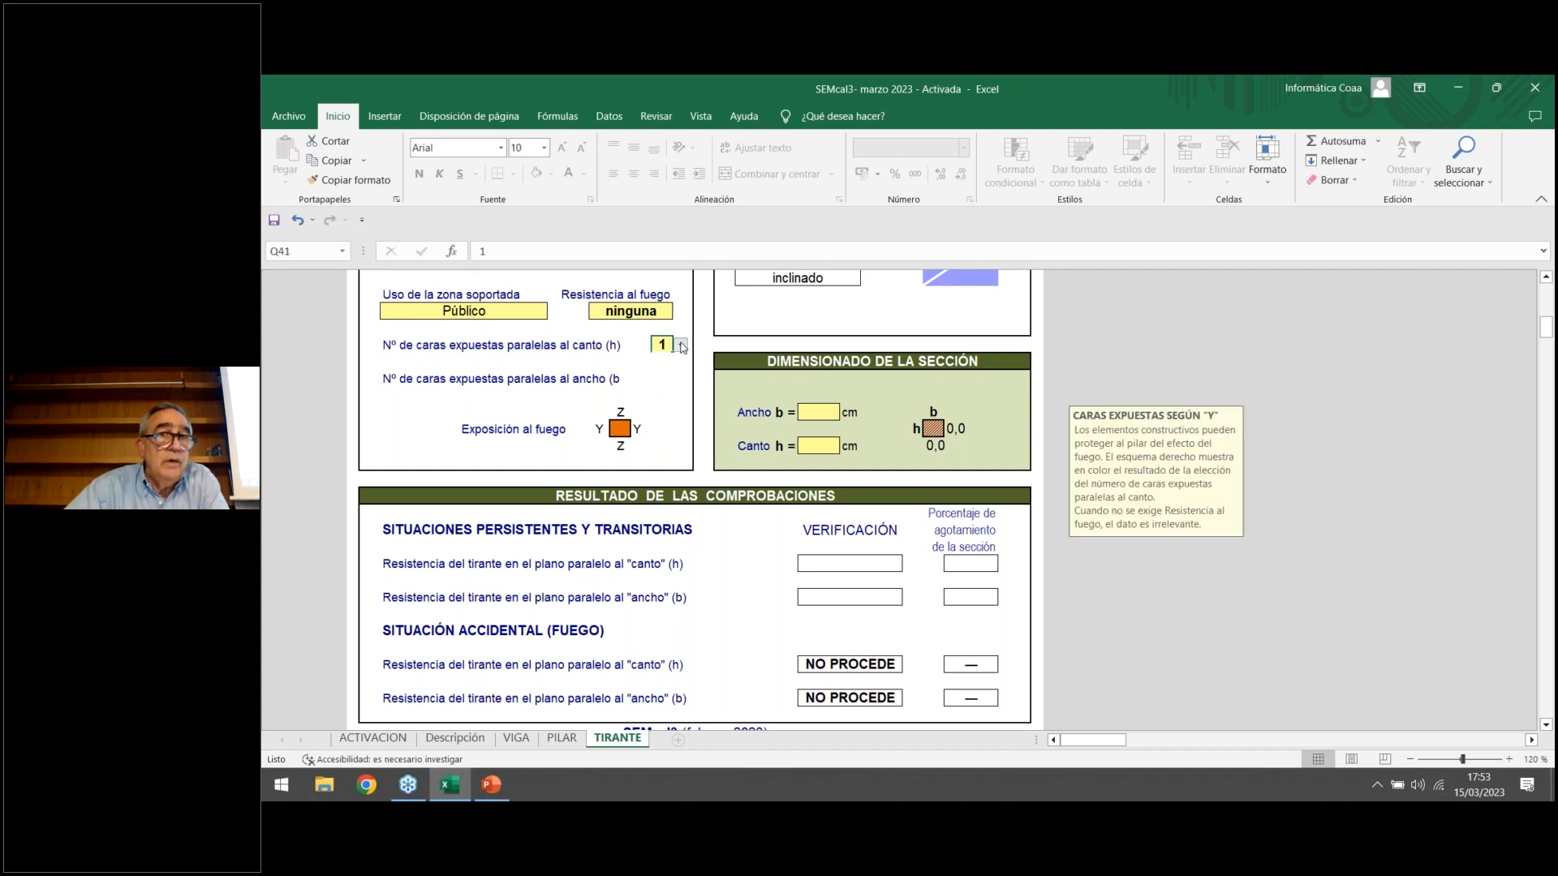
pyautogui.click(682, 380)
pyautogui.click(655, 396)
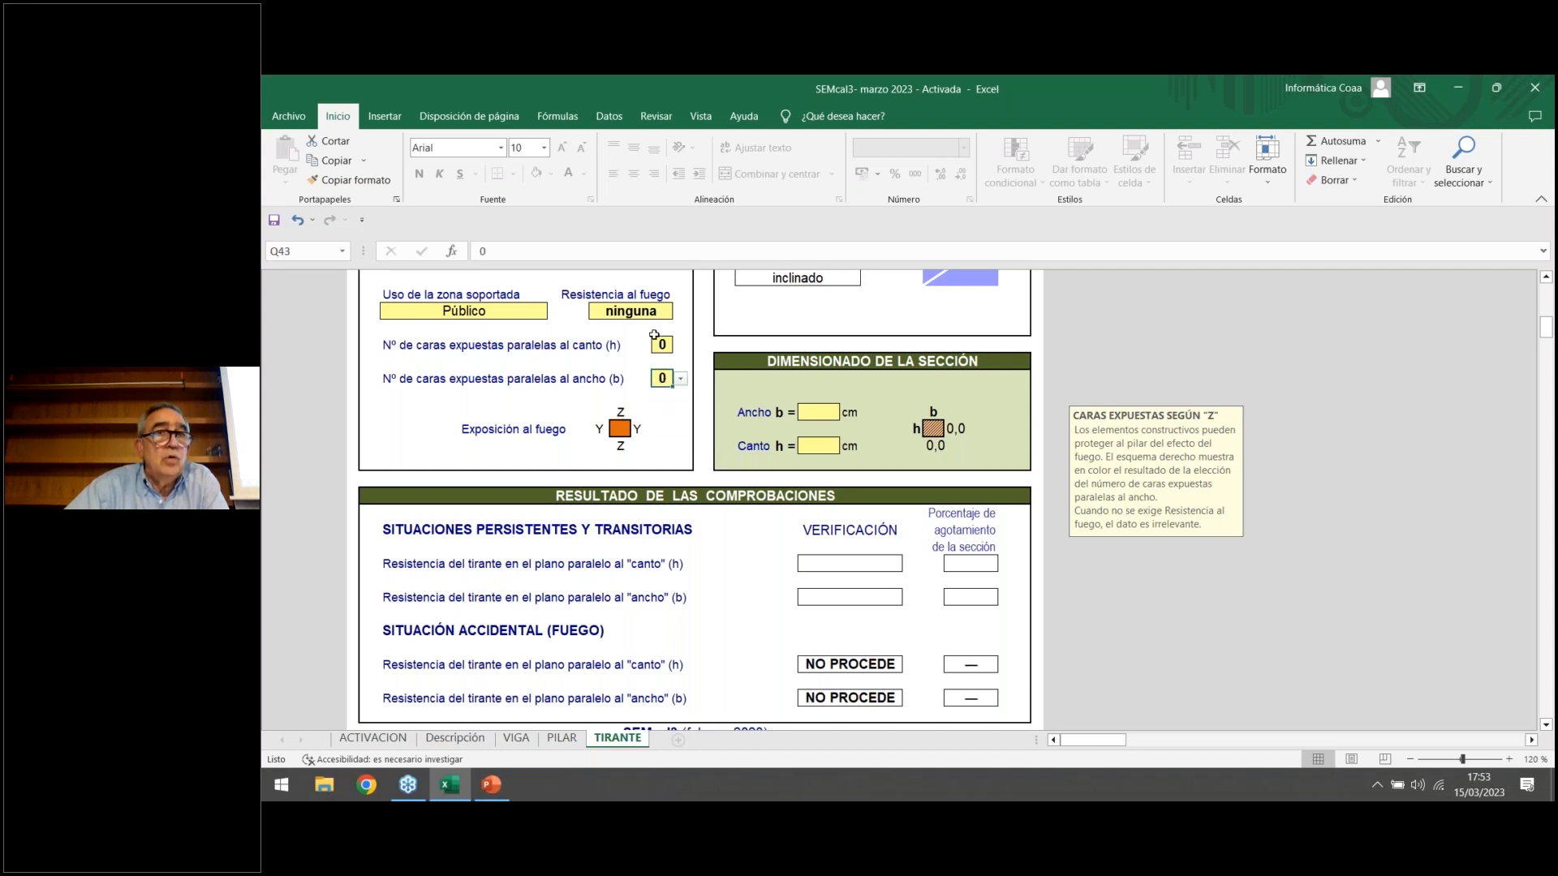
# Size the tie's cross-section with a width b of 20 cm and a depth h of 20 cm.
pyautogui.scroll(-1, 690, 441)
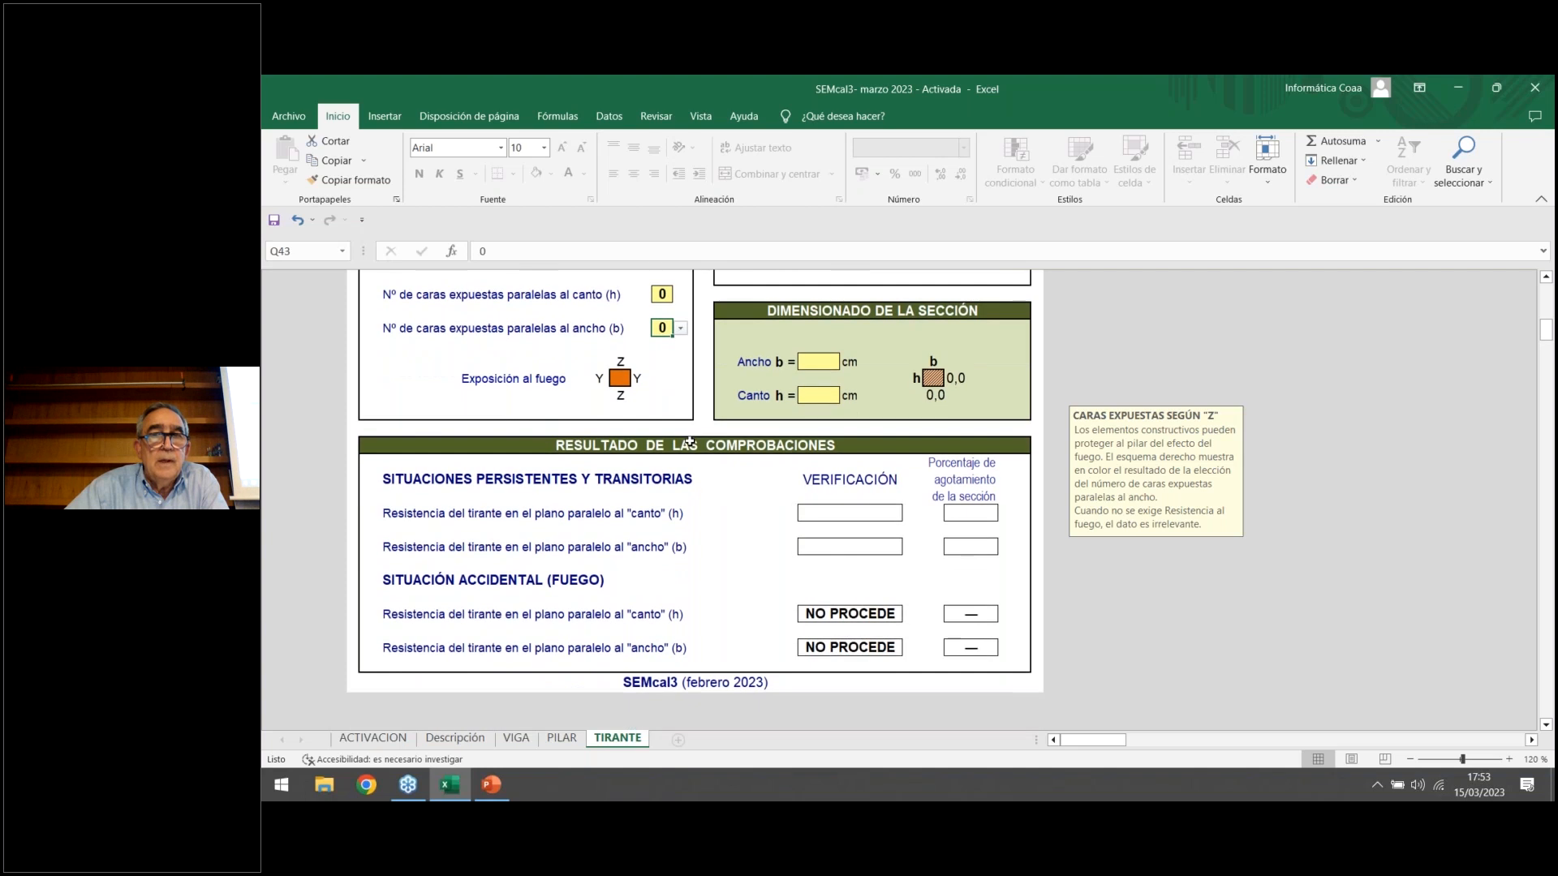
pyautogui.scroll(1, 830, 514)
pyautogui.scroll(4, 829, 513)
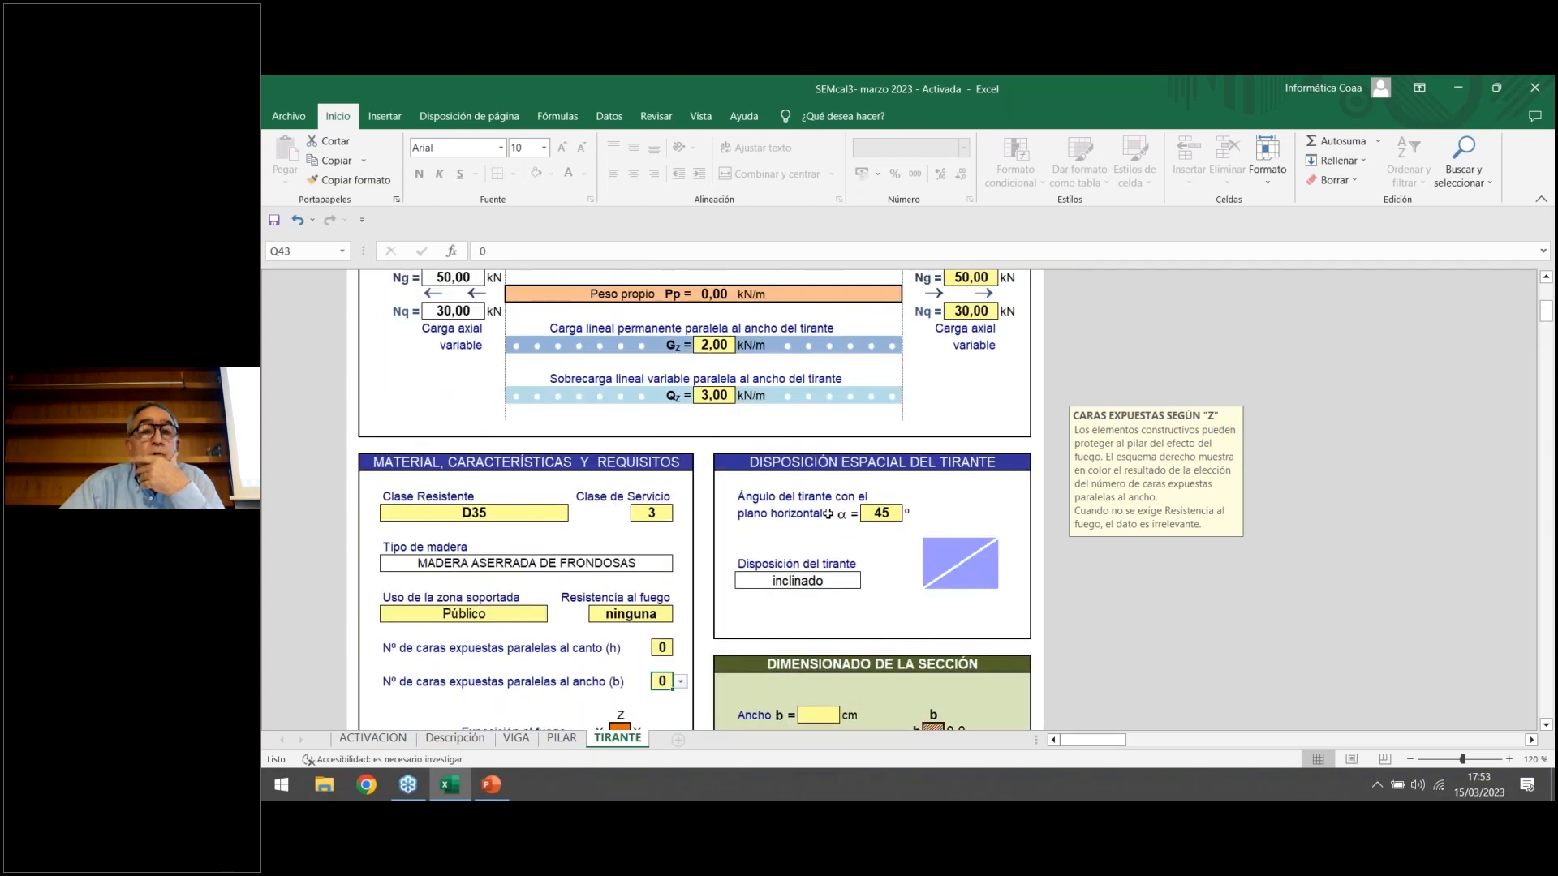
pyautogui.scroll(3, 828, 514)
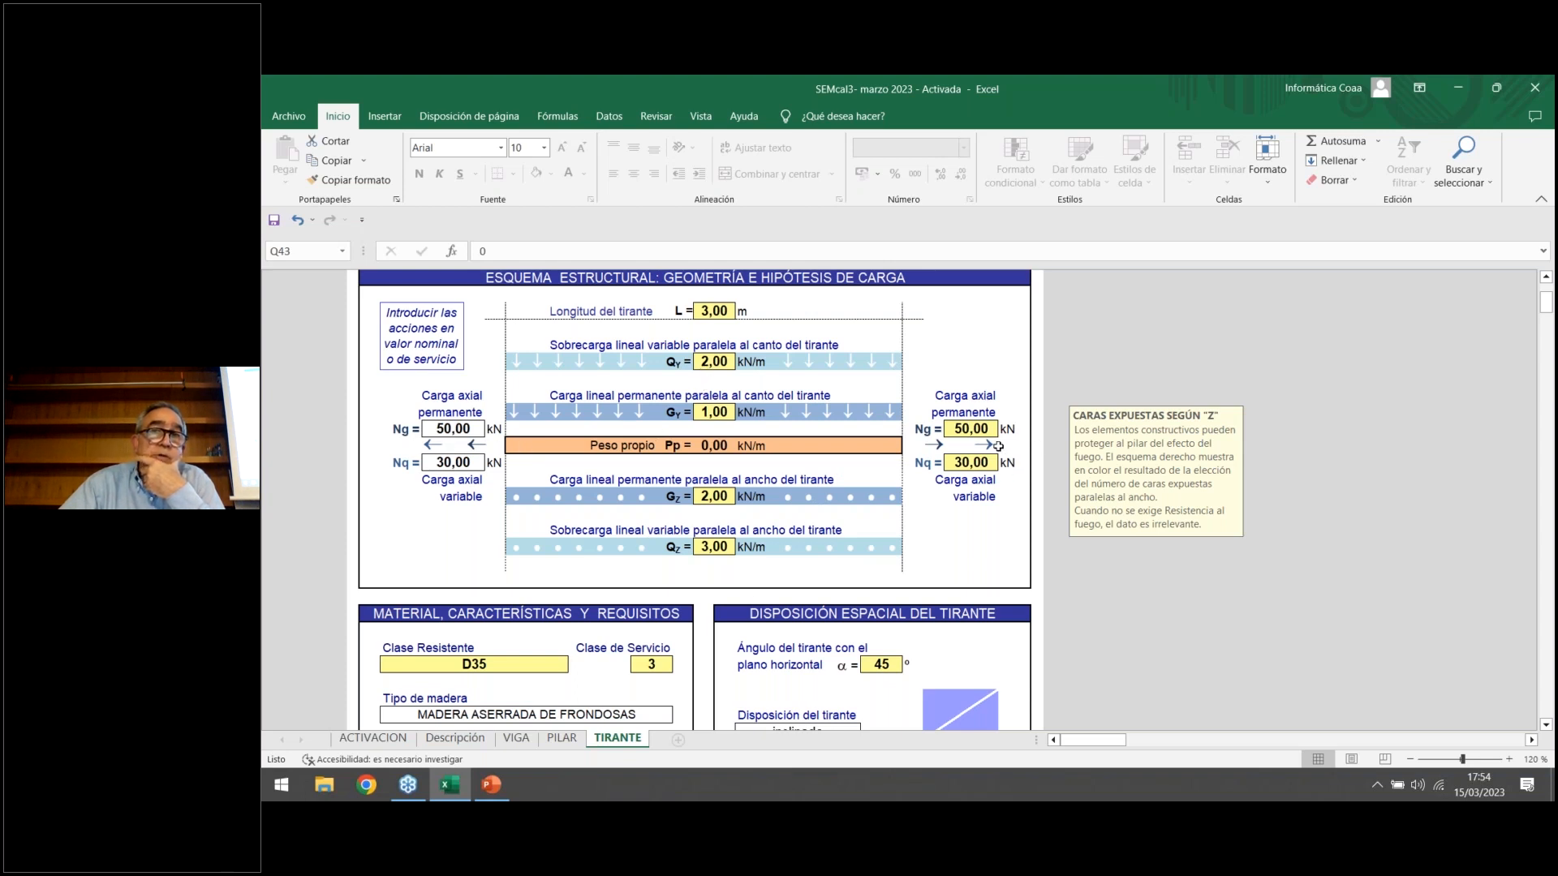
pyautogui.scroll(-4, 998, 446)
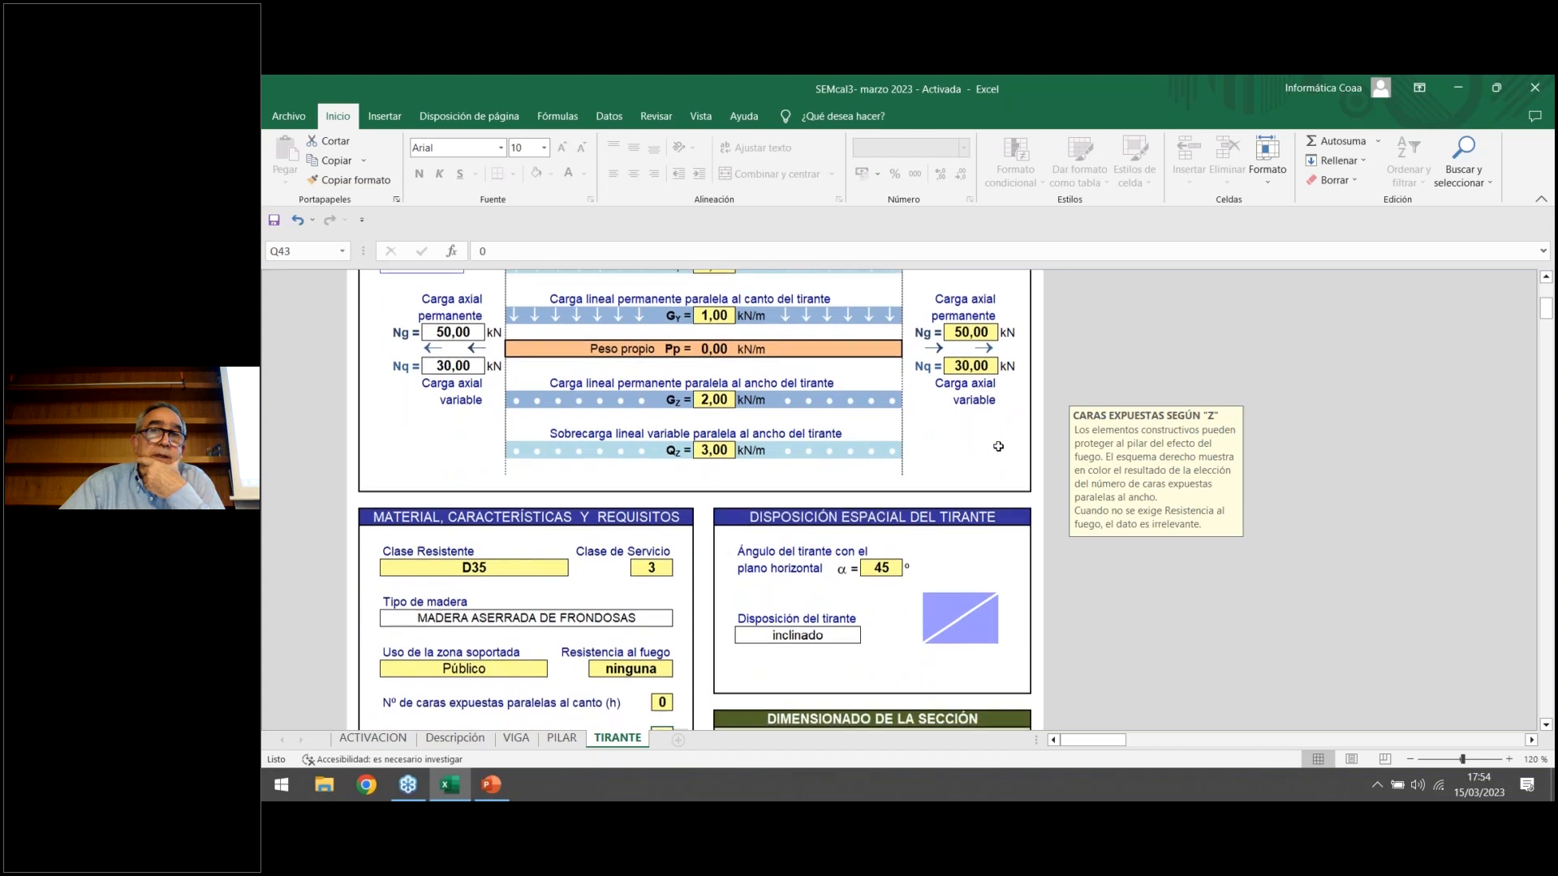
pyautogui.scroll(-3, 998, 447)
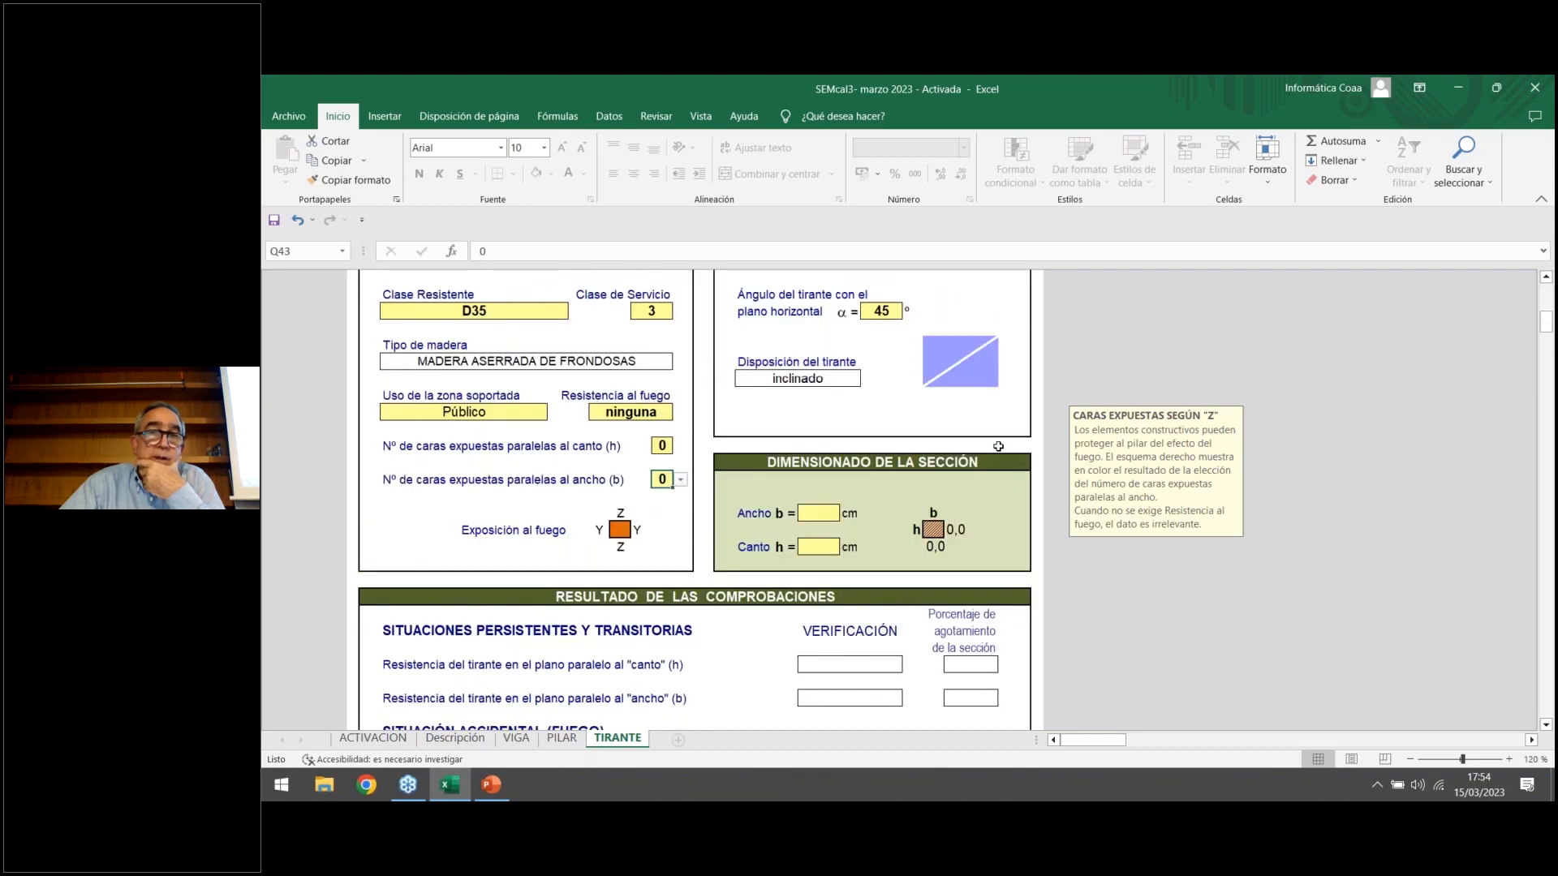
pyautogui.scroll(-3, 998, 446)
pyautogui.click(818, 361)
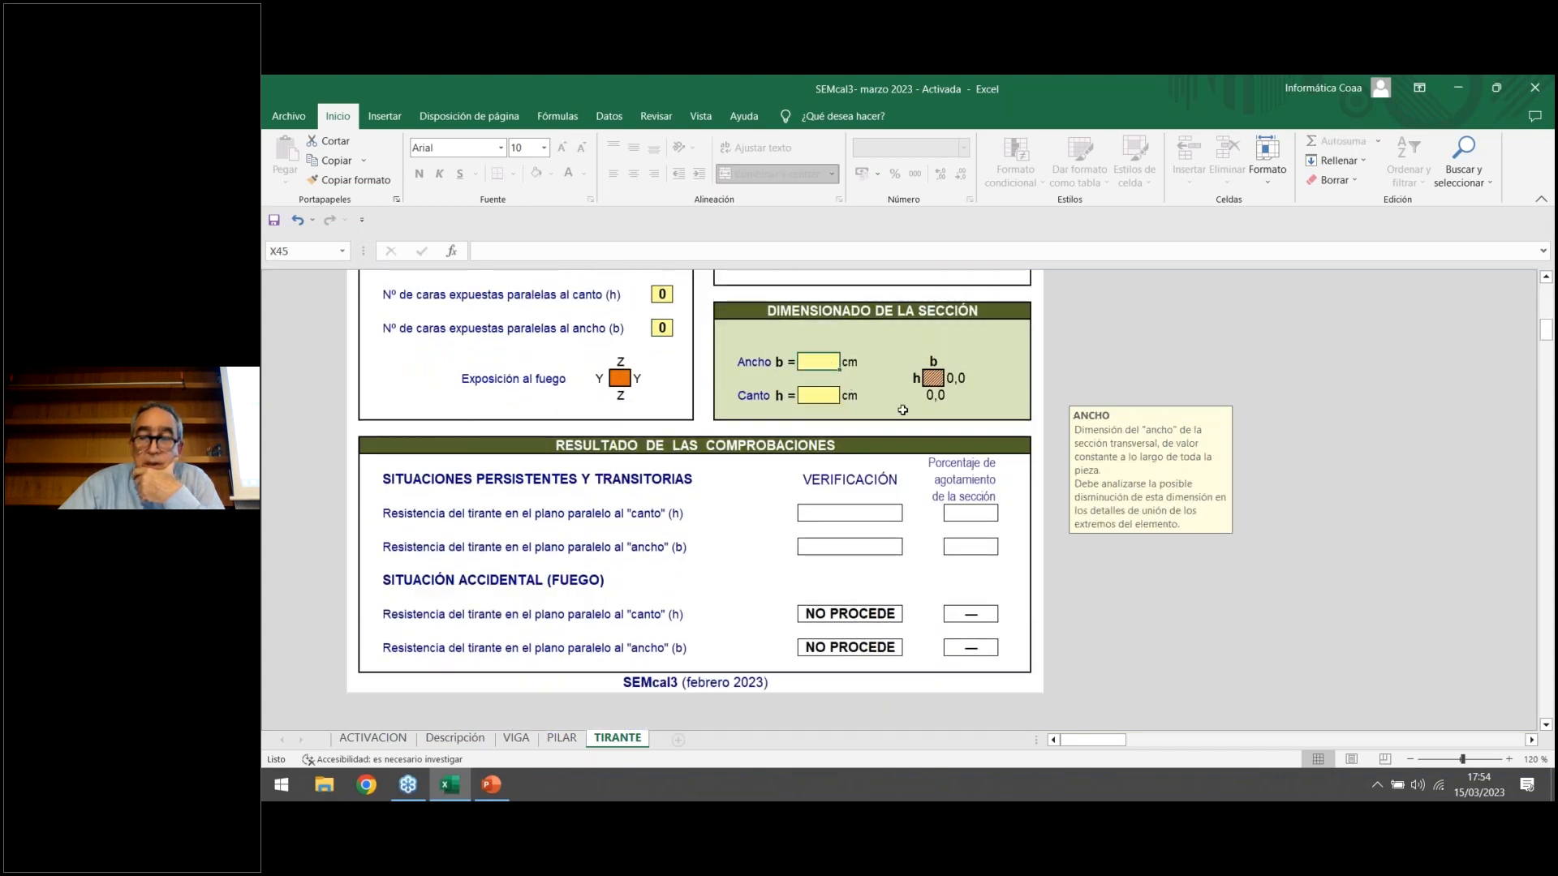
pyautogui.write('20')
pyautogui.press('Return')
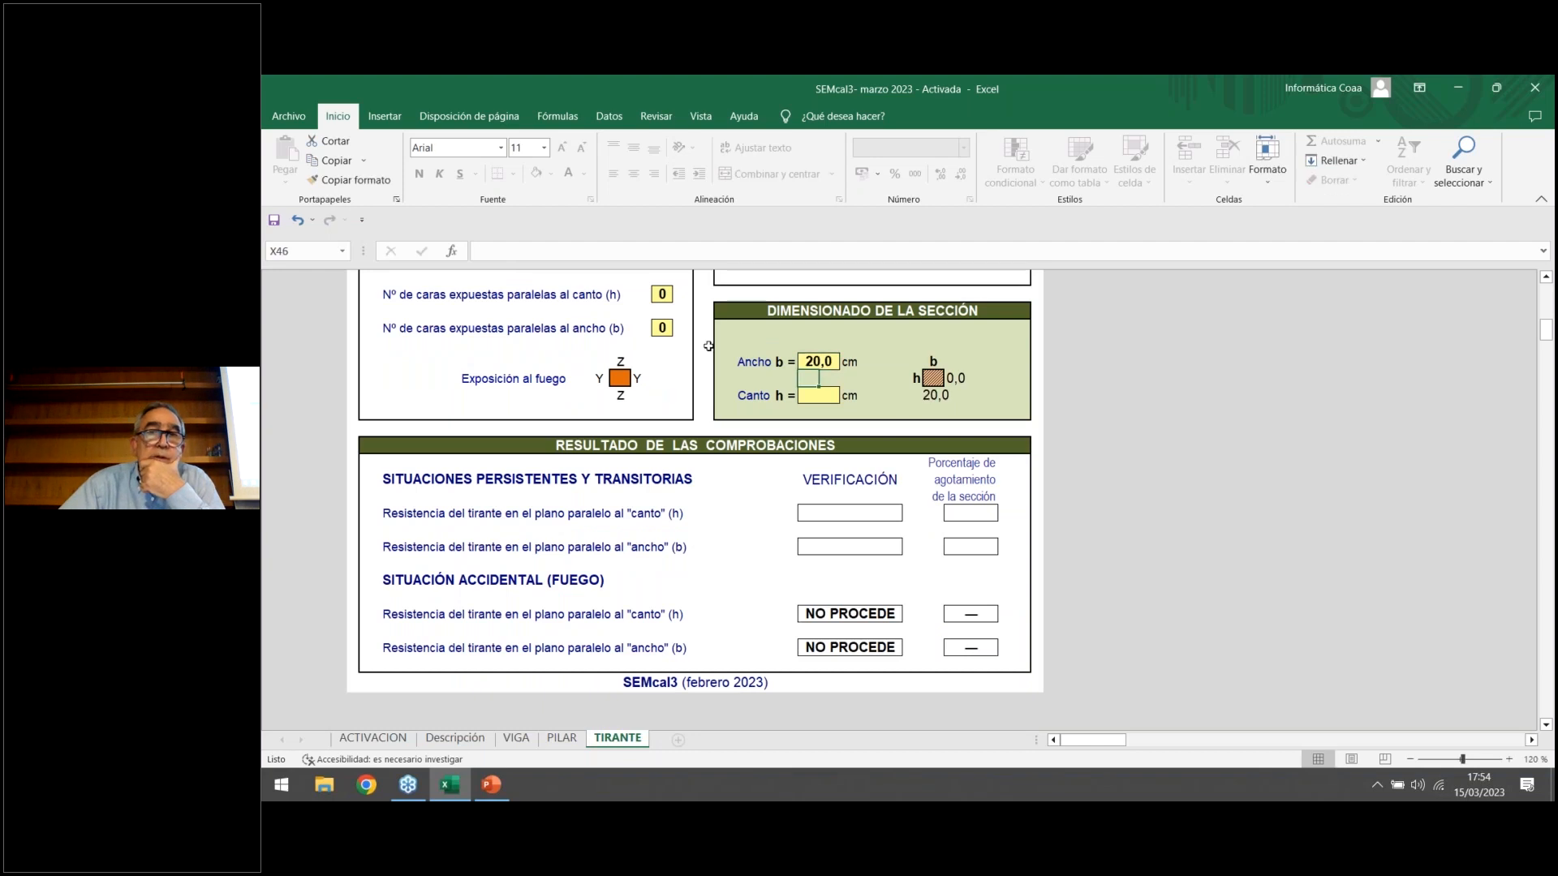
pyautogui.click(821, 397)
pyautogui.write('20')
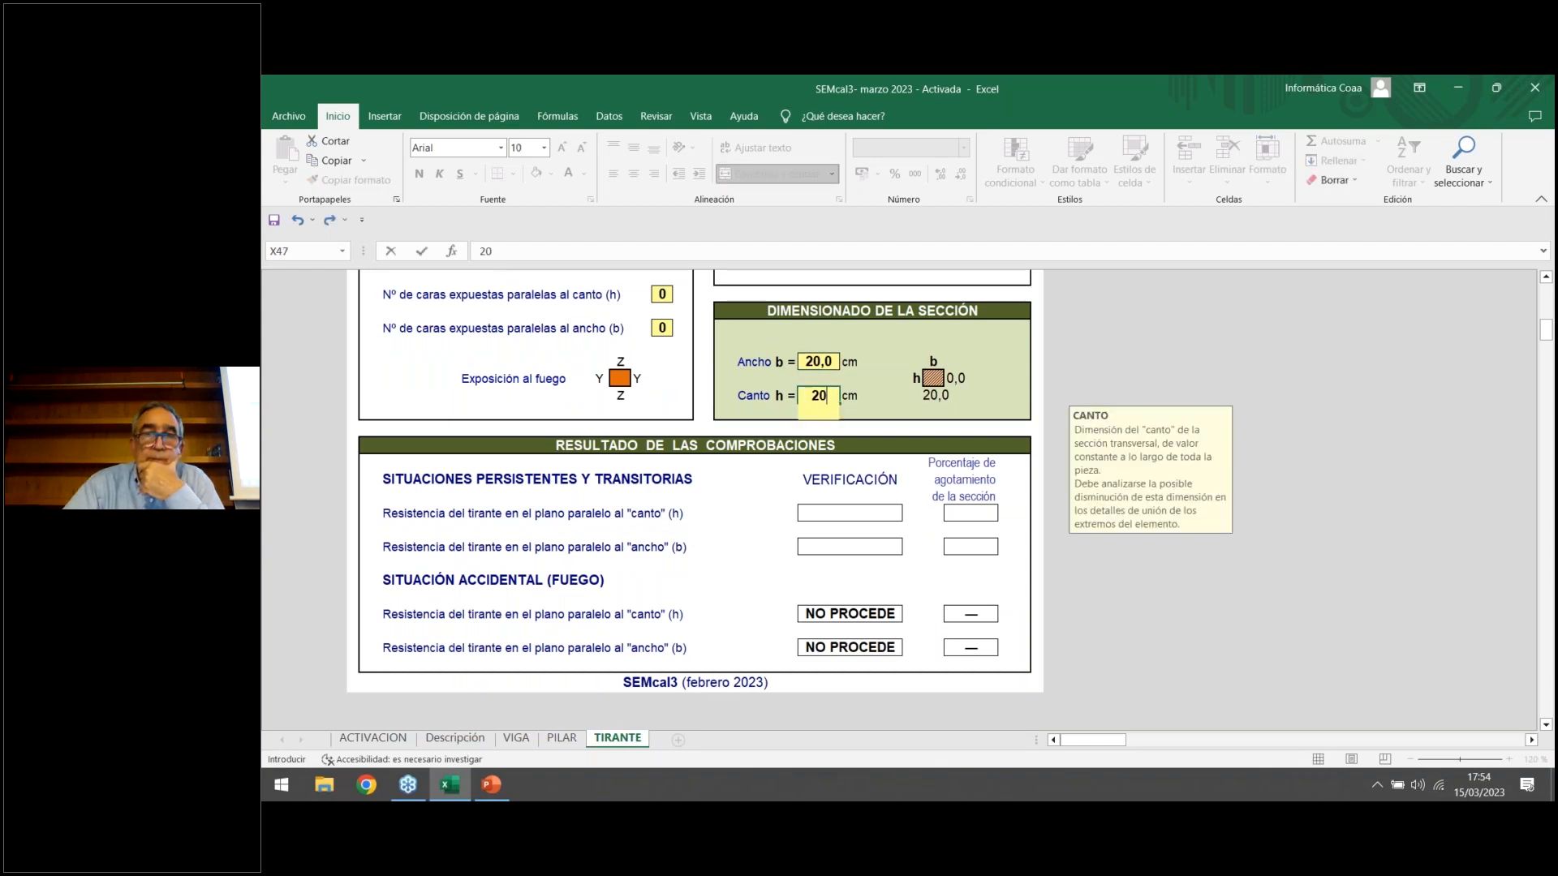
pyautogui.press('Return')
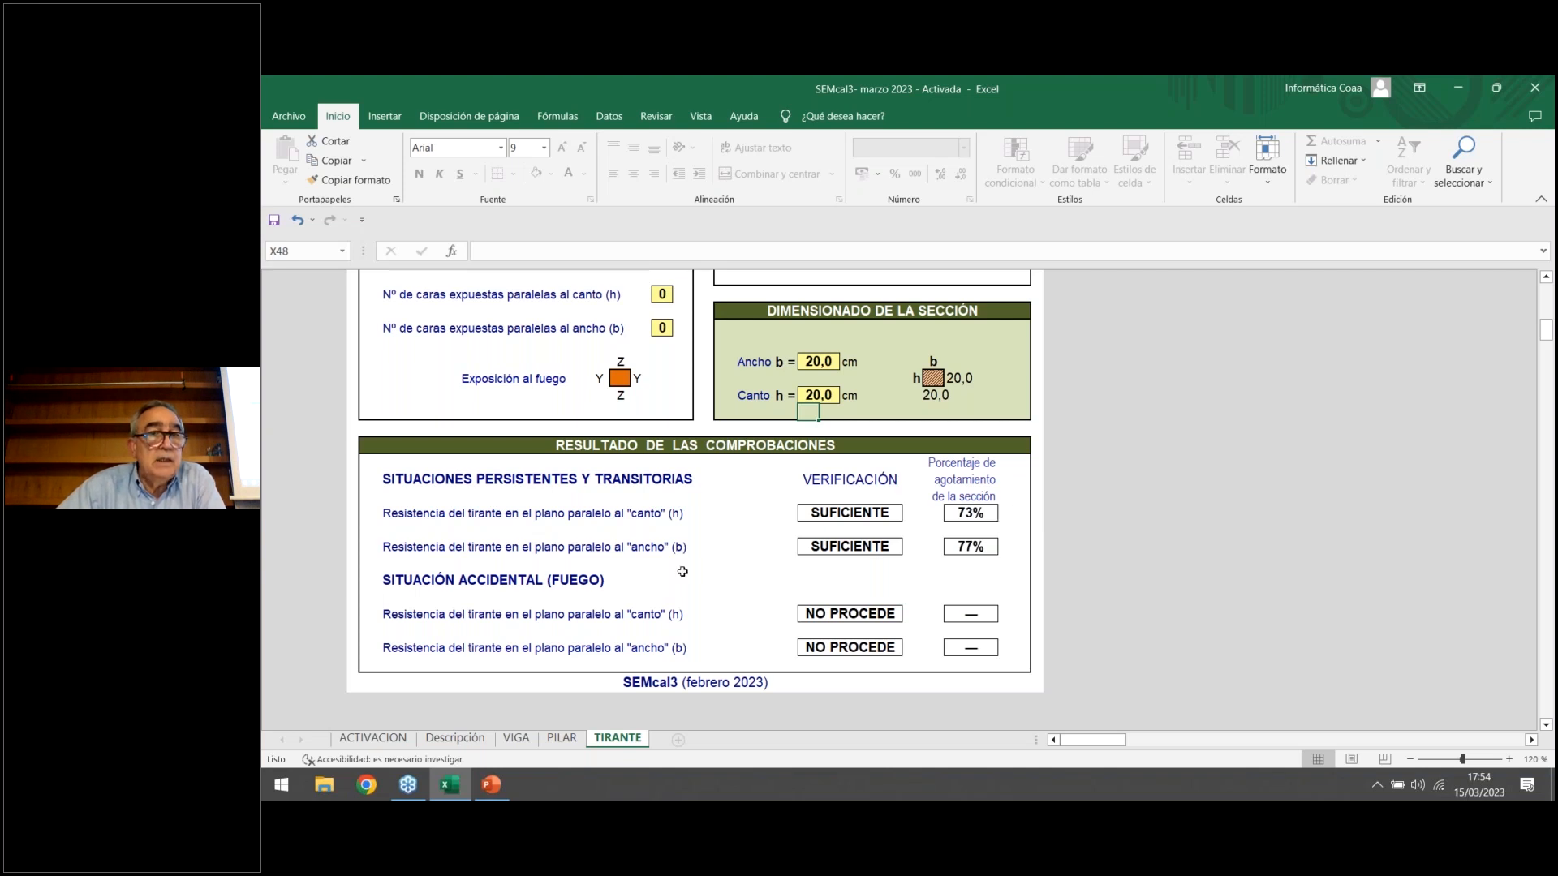
# Reduce the tie's cross-section to a width b of 18 cm and a depth h of 18 cm.
pyautogui.click(821, 362)
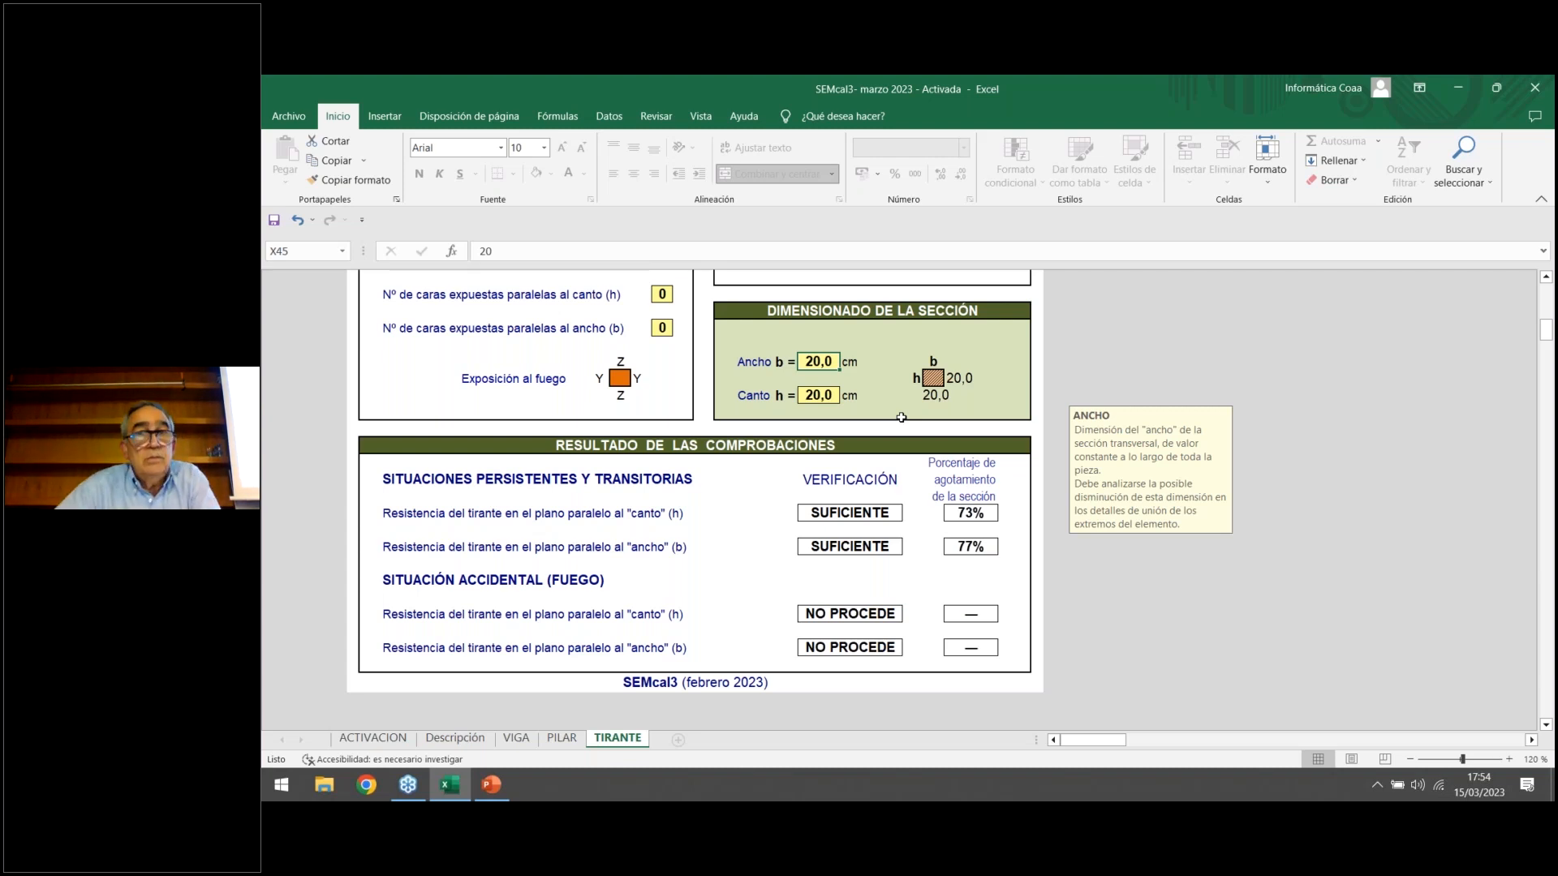
pyautogui.write('18')
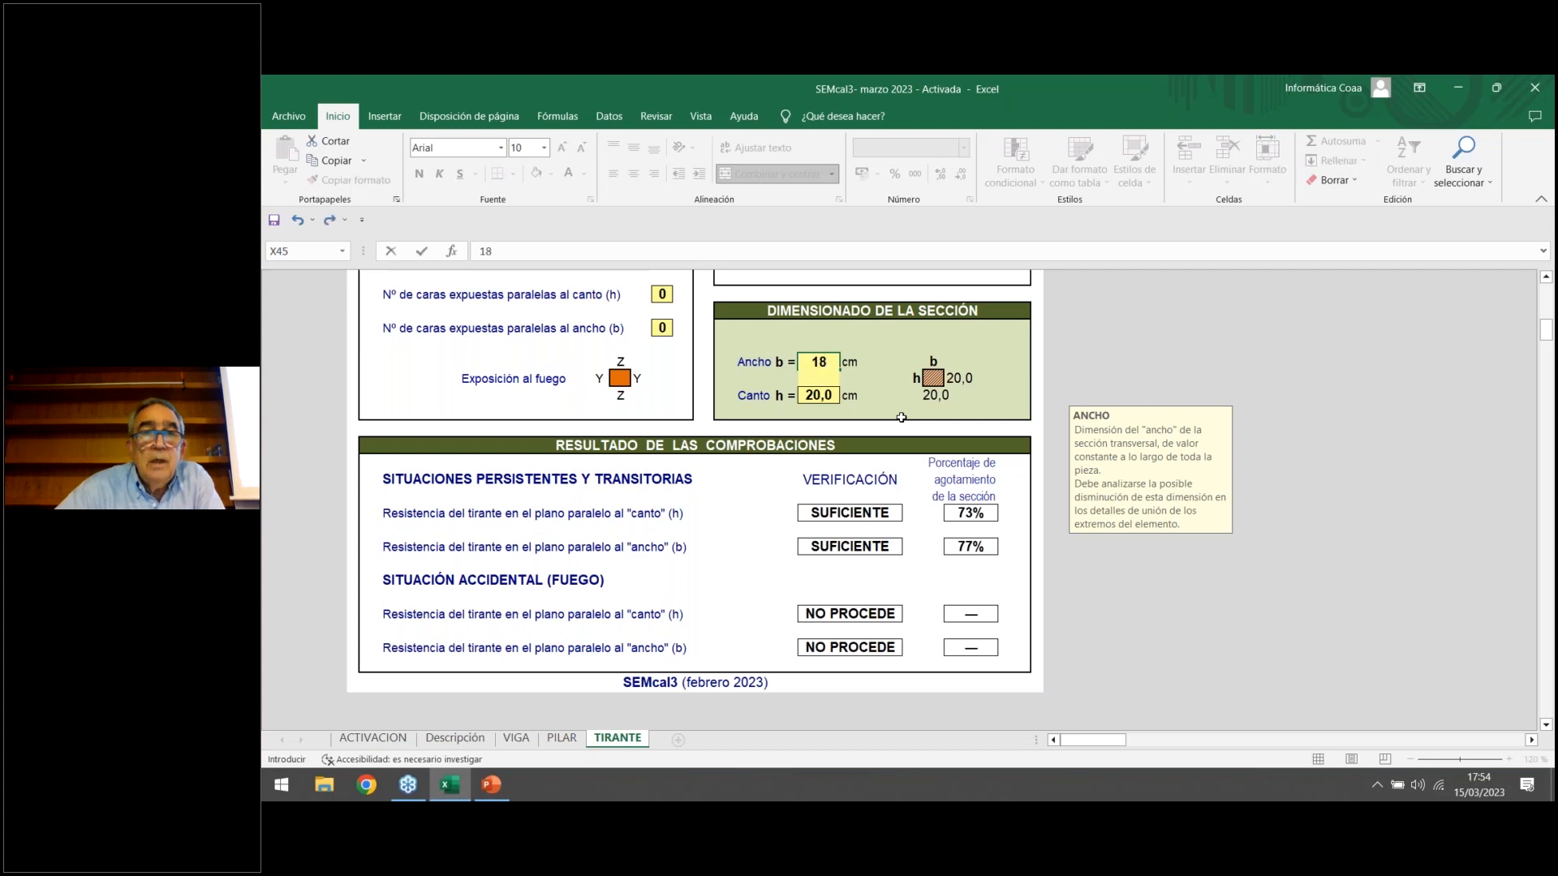
pyautogui.press('Return')
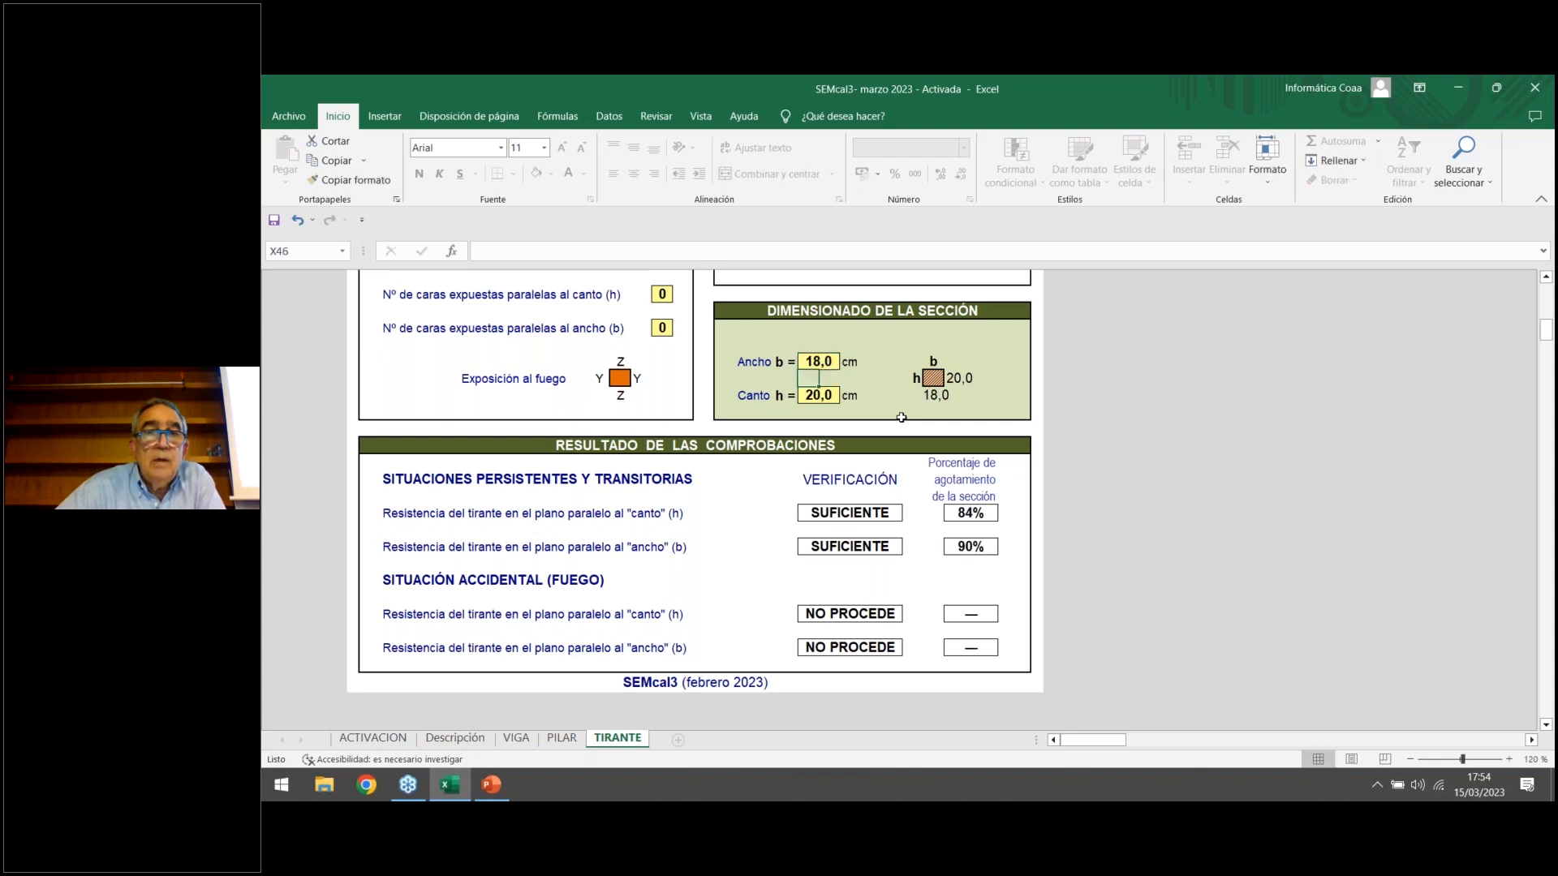
pyautogui.click(828, 395)
pyautogui.write('18')
pyautogui.press('Return')
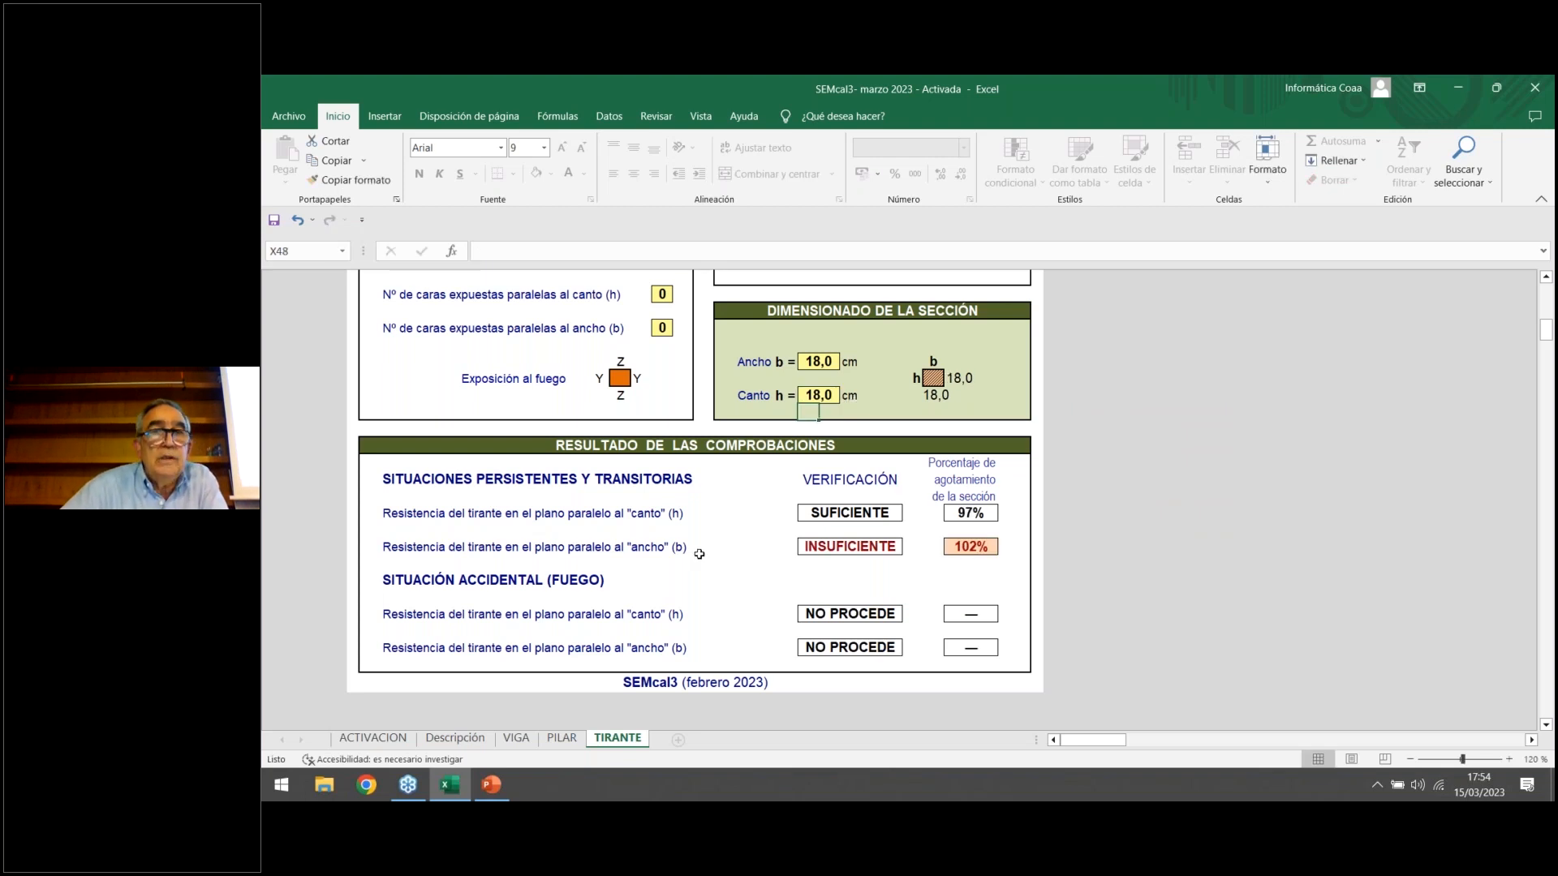
# Set the width b of the tie's cross-section to 19 cm.
pyautogui.click(819, 362)
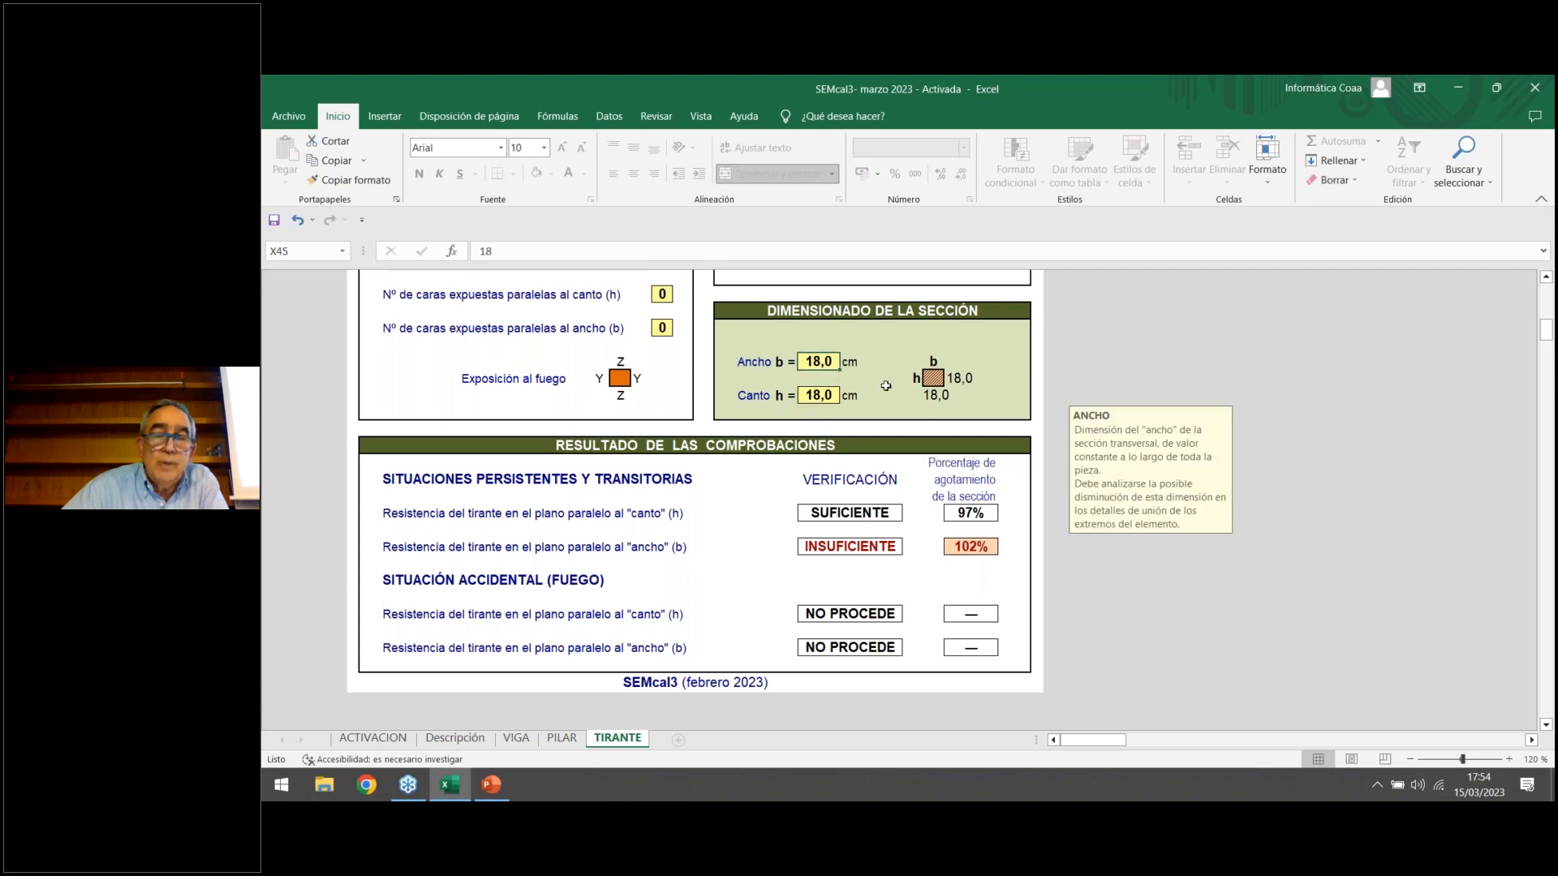
pyautogui.write('19')
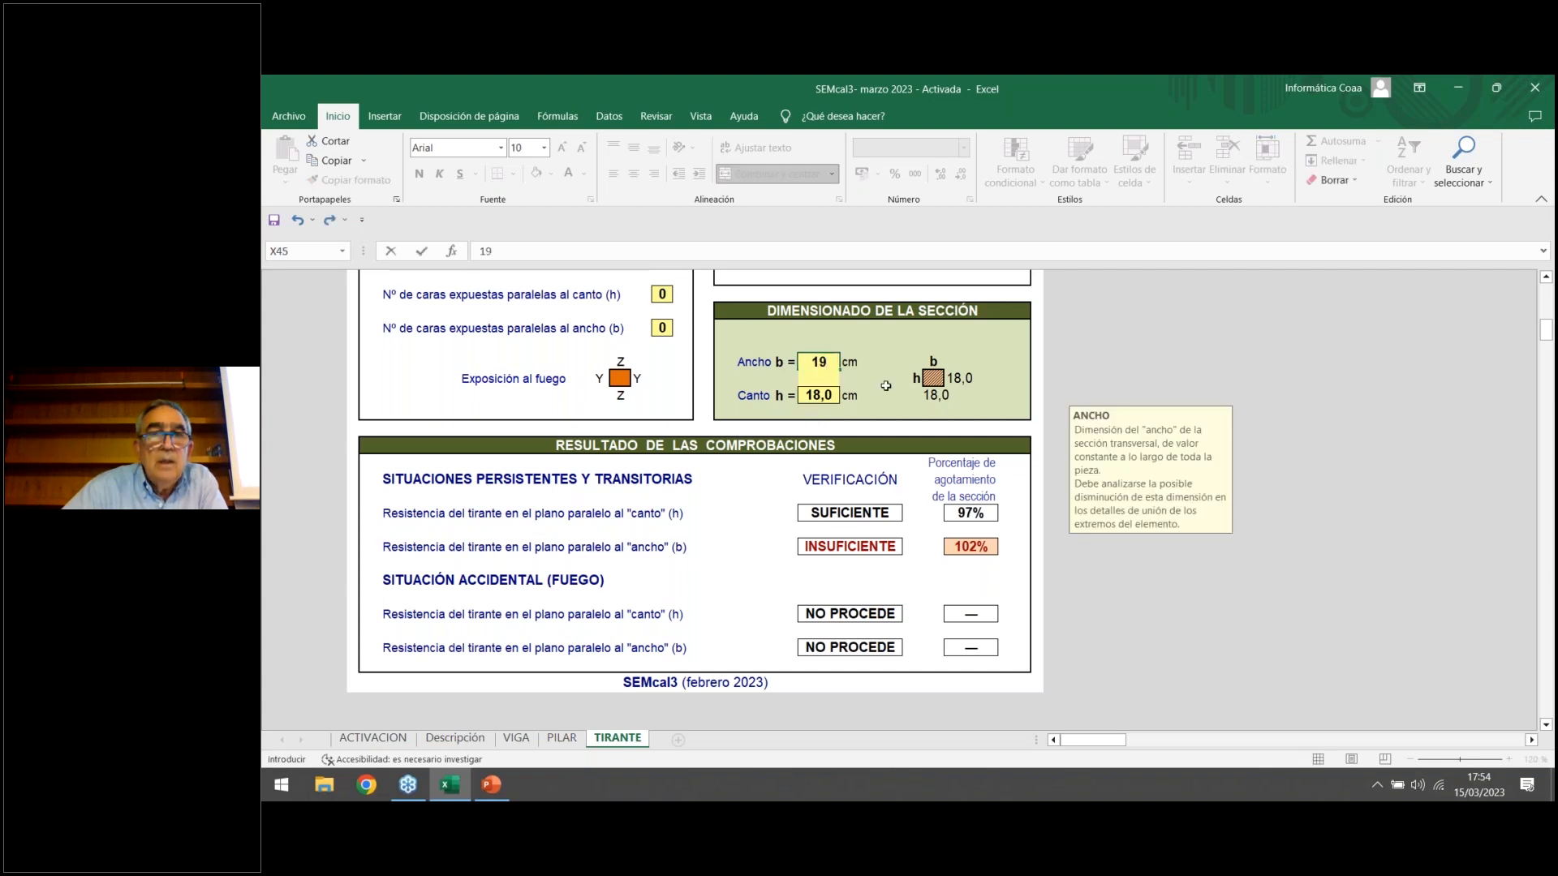
pyautogui.press('Return')
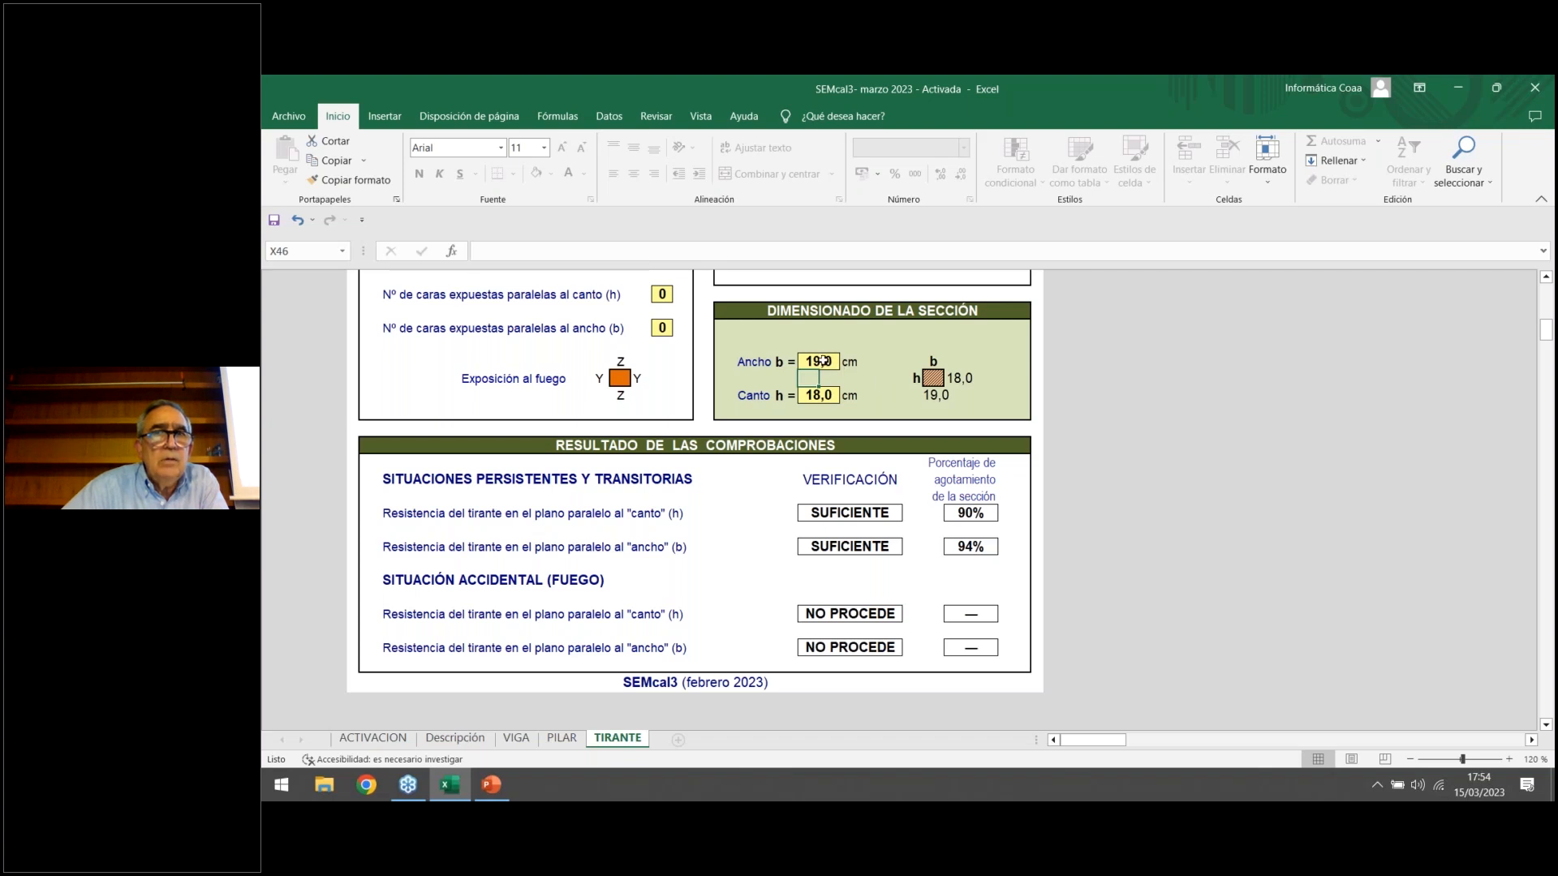
pyautogui.click(866, 383)
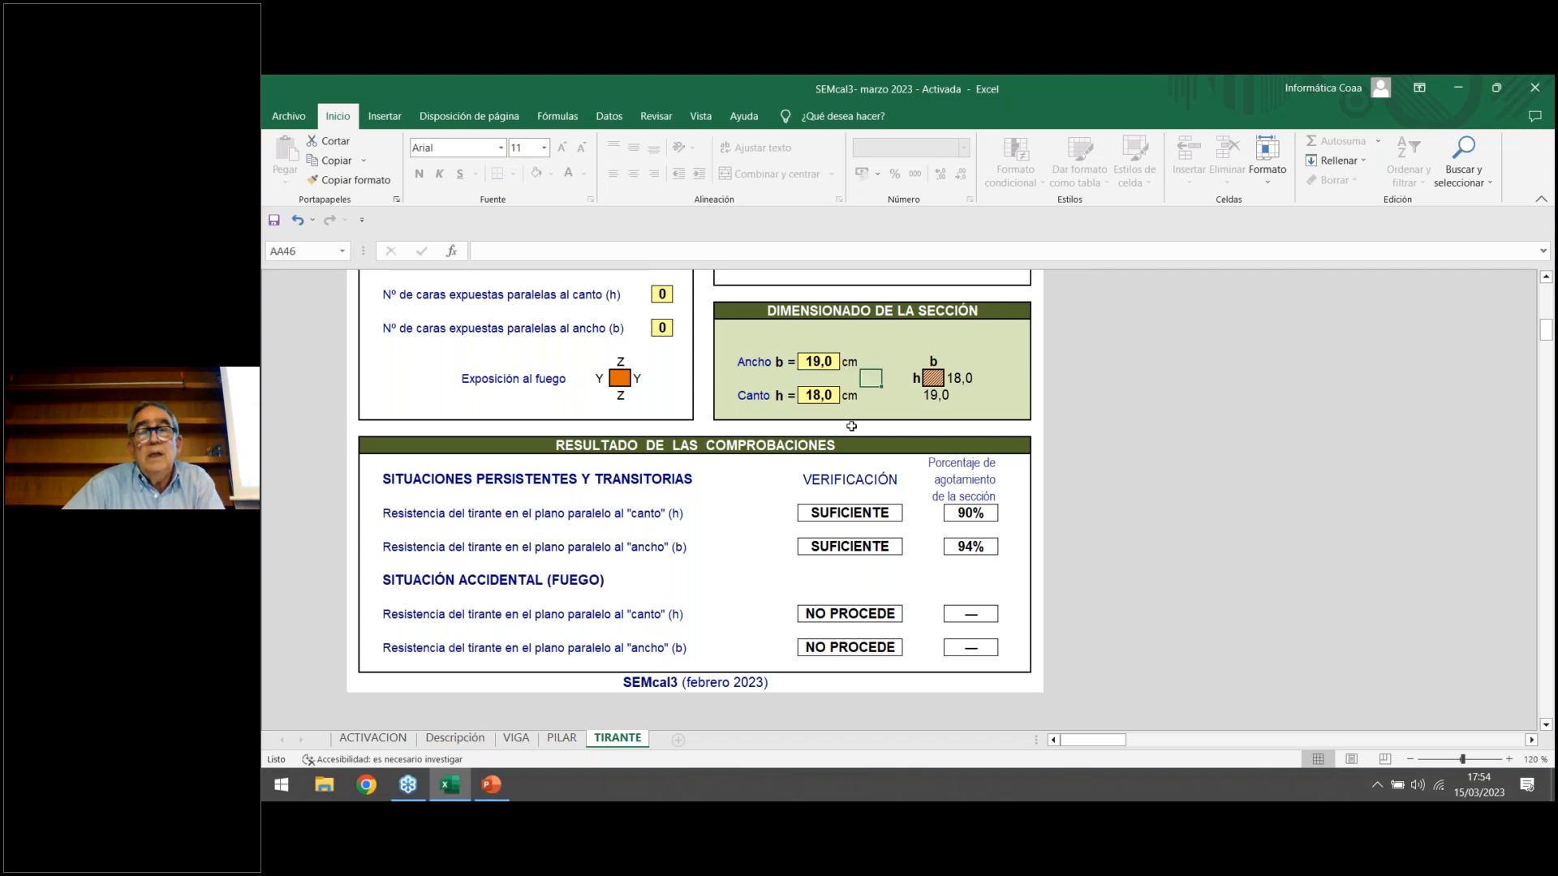